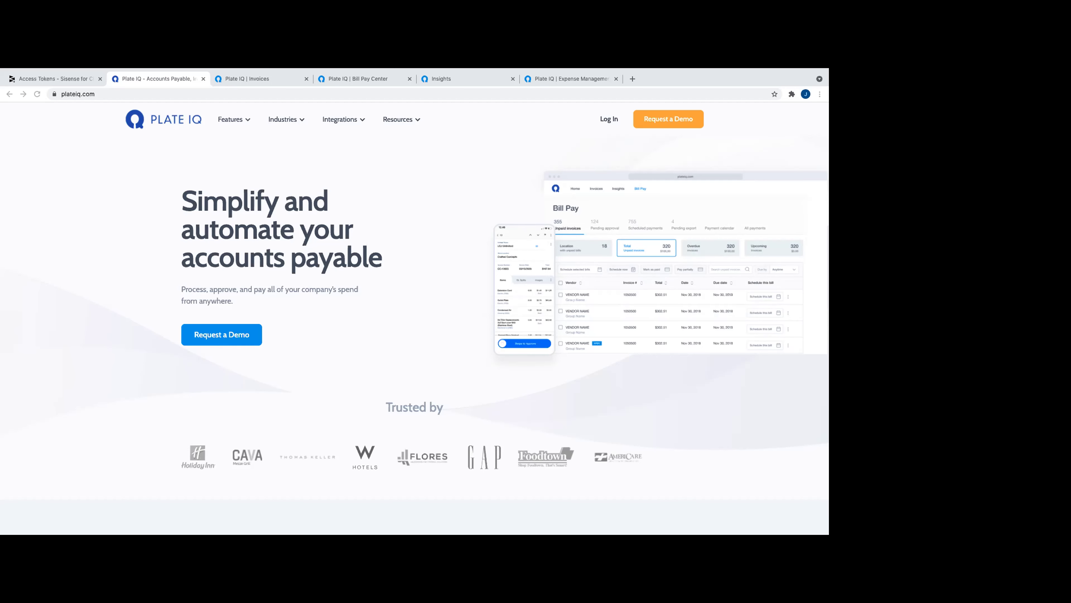
- Examine the Southern Glazer's of IL invoice, including its attention status, unmapped line items and scanned copy
click(219, 98)
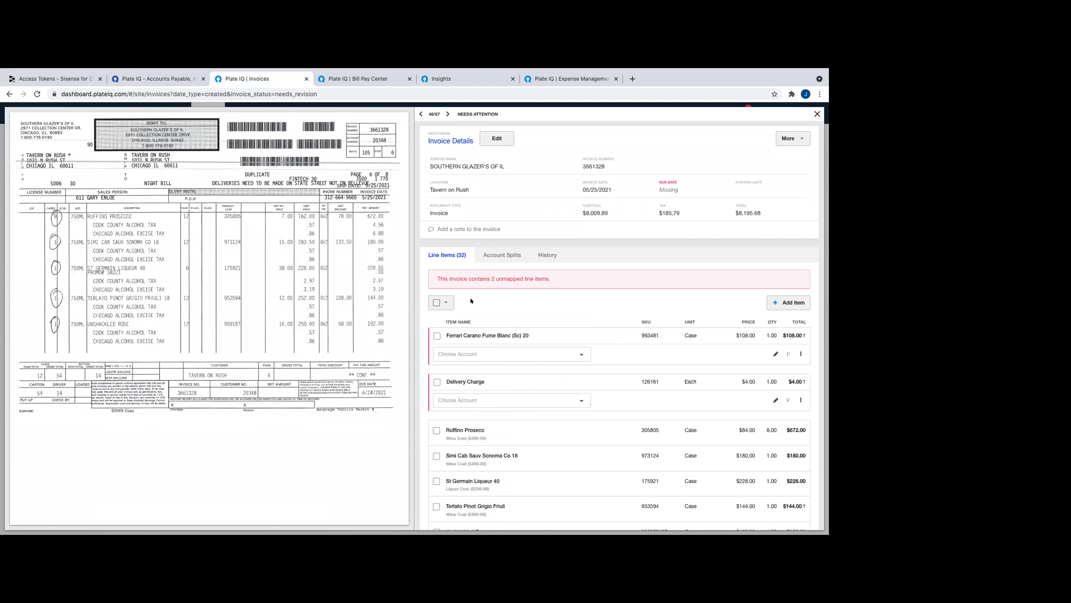
scroll(483, 299, down, 1)
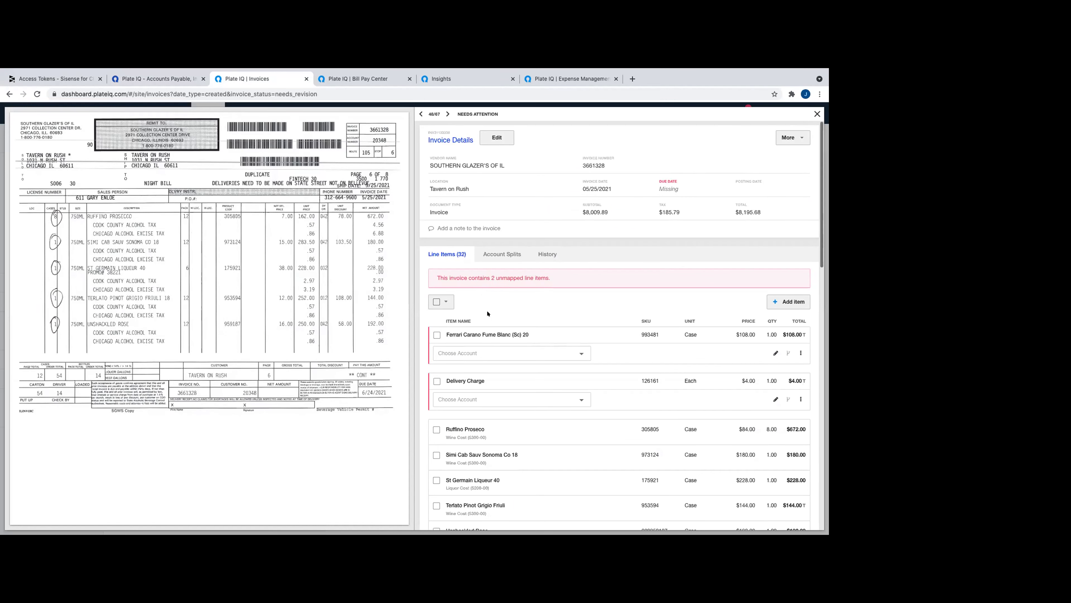
scroll(489, 317, down, 3)
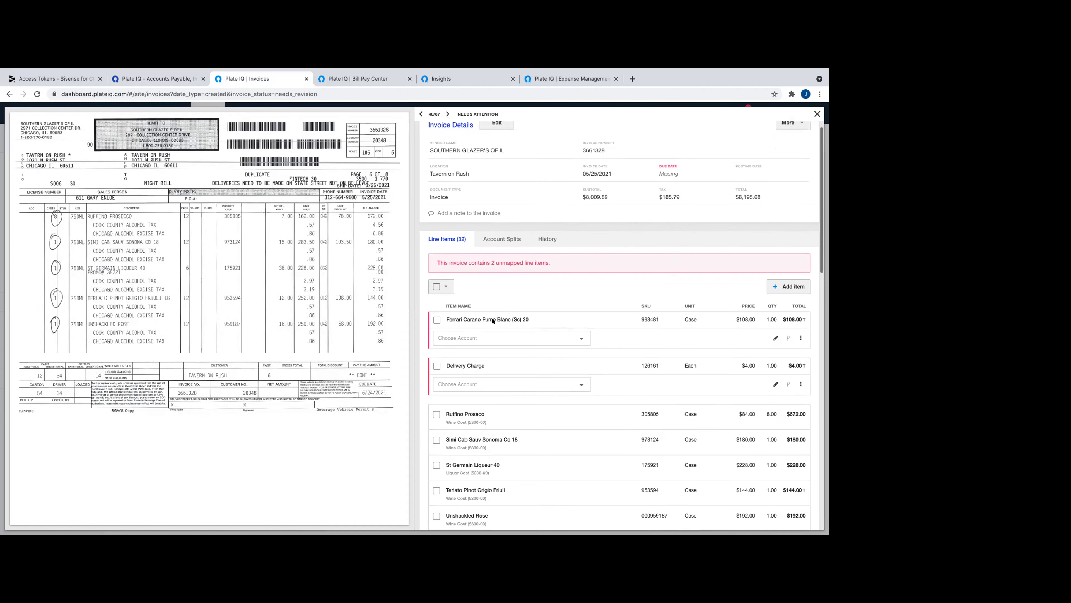
scroll(491, 321, down, 2)
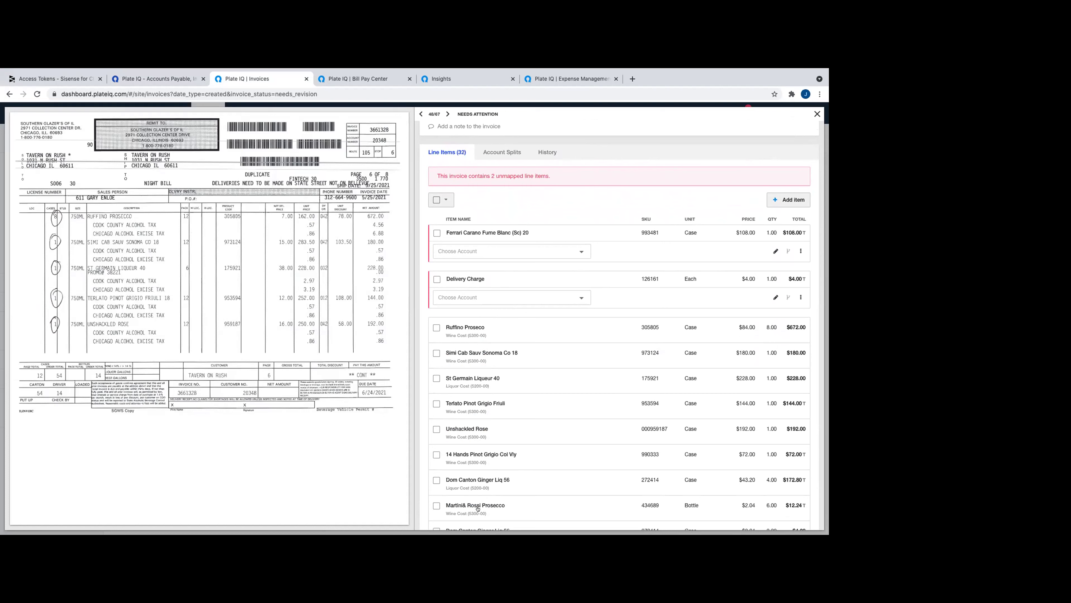
mouse_move(246, 259)
mouse_move(168, 223)
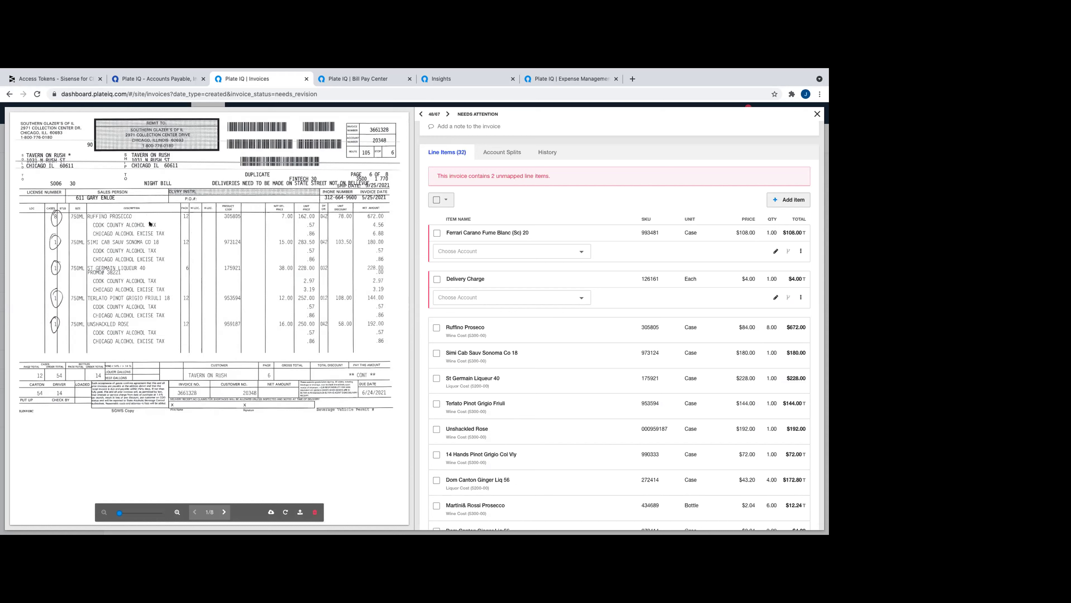
drag(503, 114, 453, 112)
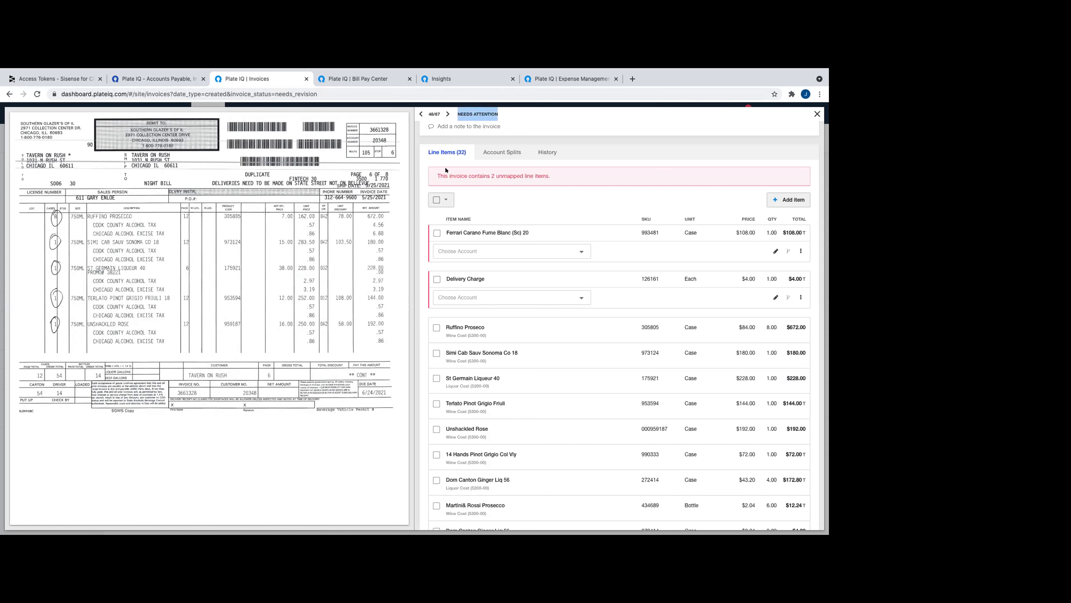
drag(446, 170, 547, 175)
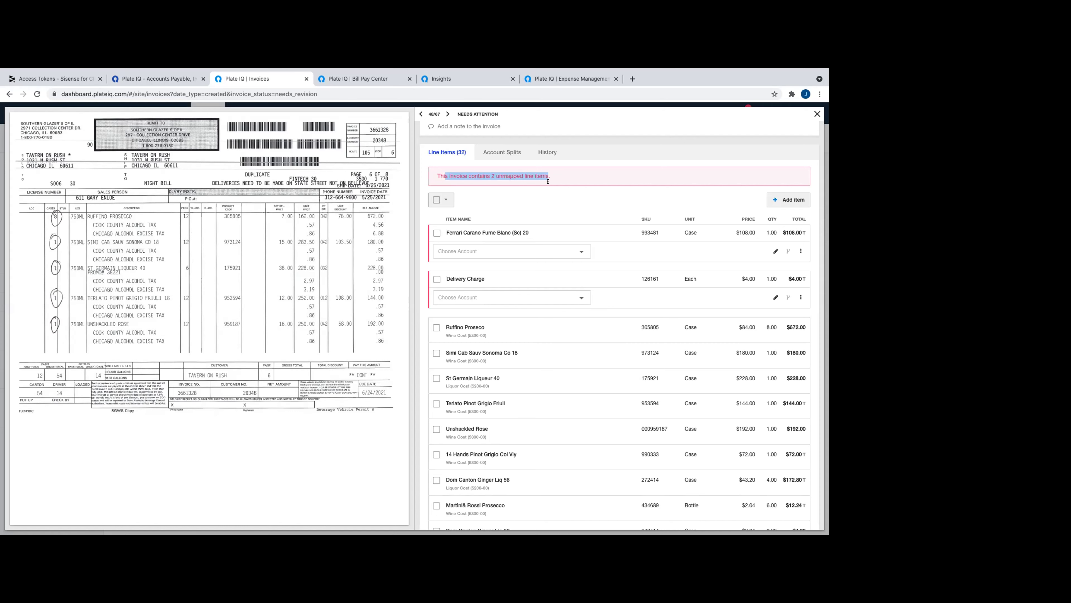
- Browse the account choices for Ferrari Carano Fume Blanc (Sc) 20, searching them for "liq" and "52"
click(579, 248)
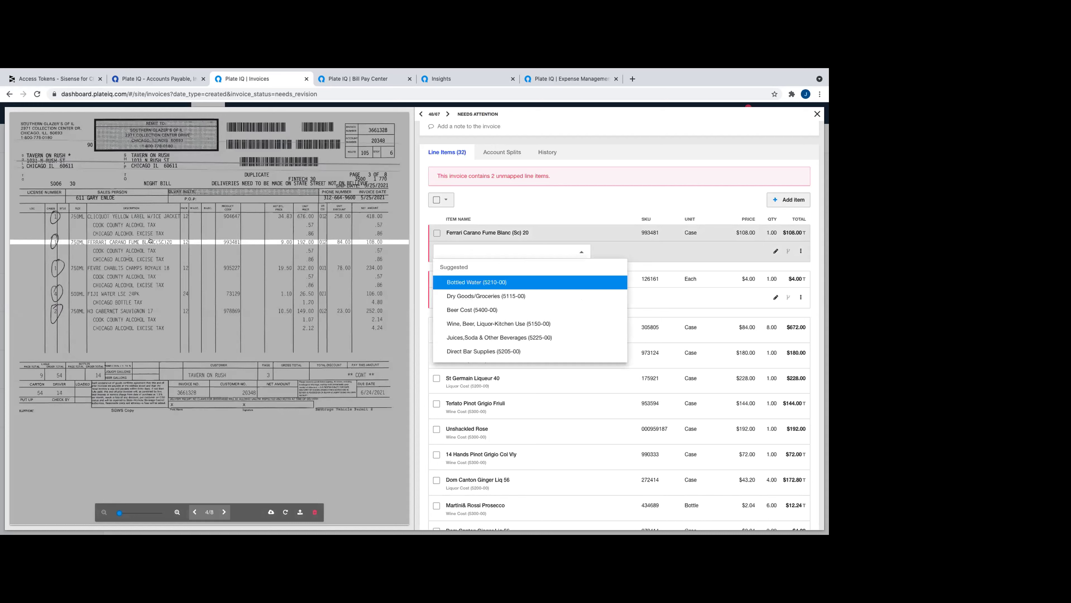
scroll(483, 321, down, 2)
scroll(483, 321, down, 5)
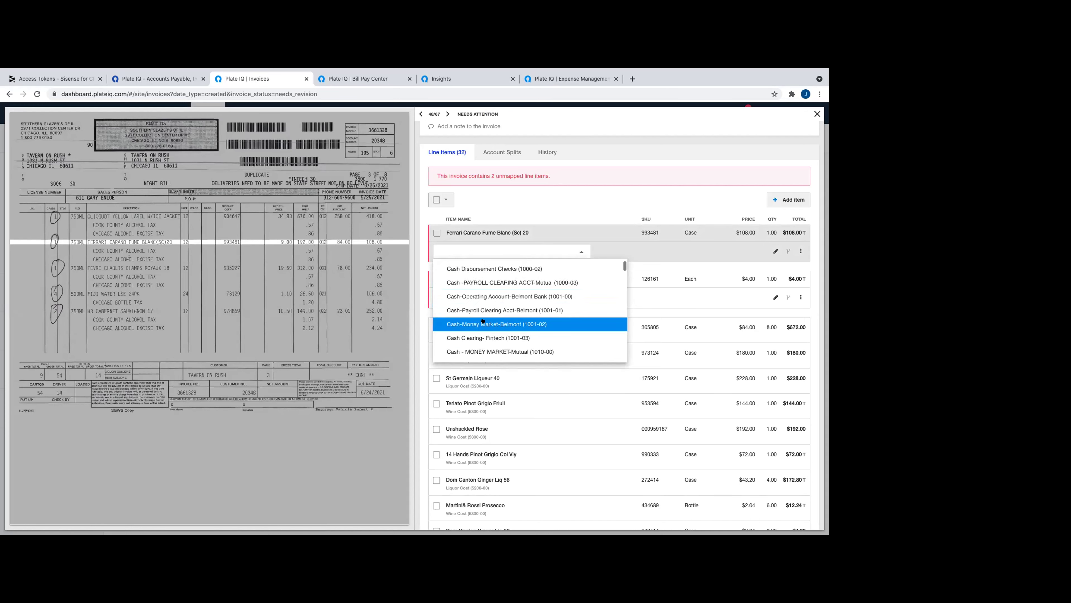
scroll(483, 321, up, 6)
scroll(483, 312, up, 1)
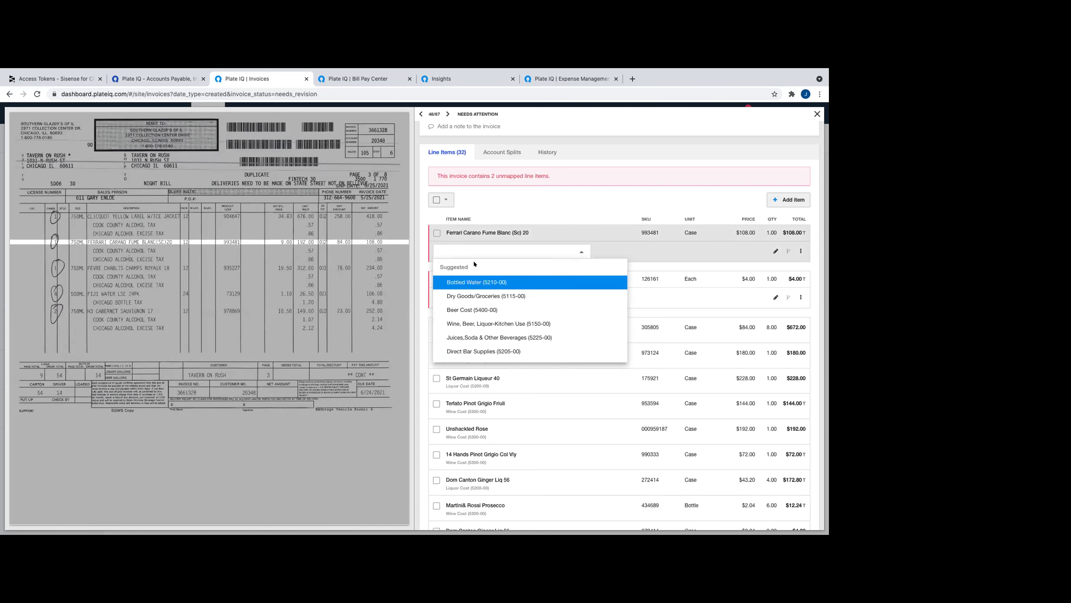
text(liq)
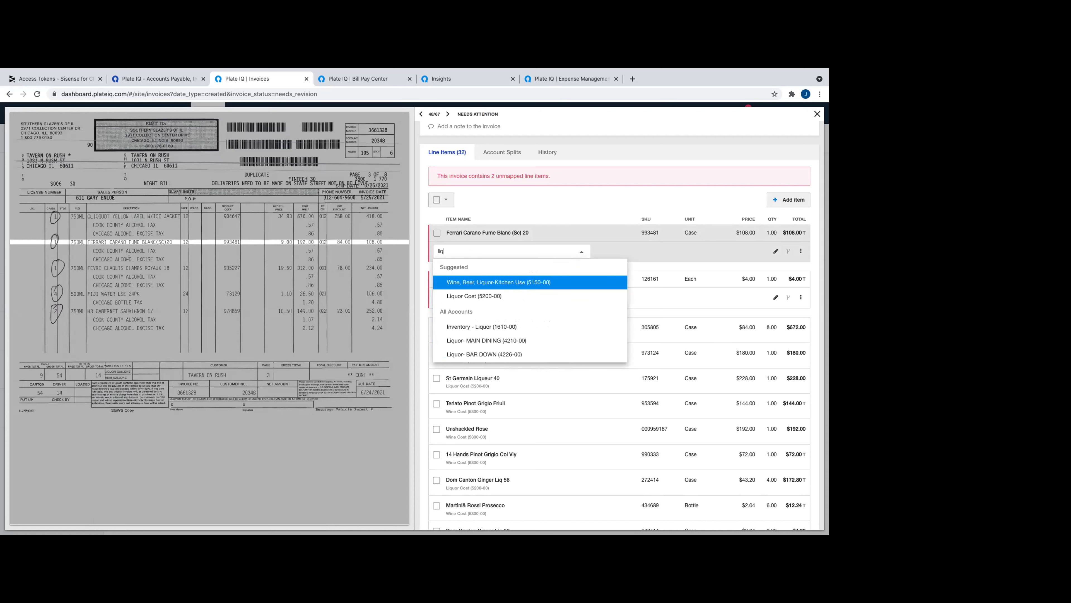
key(BackSpace)
key(BackSpace)
key(BackSpace)
text(52)
key(BackSpace)
key(BackSpace)
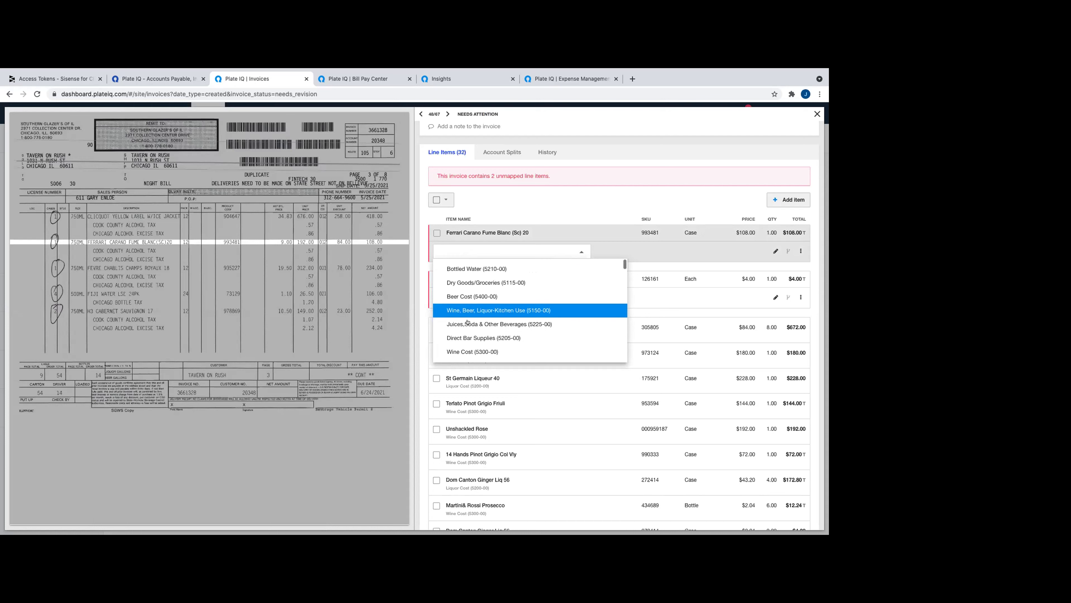
- Choose Liquor Cost (5200-00) for Ferrari Carano Fume Blanc (Sc) 20, and dismiss the mapping prompt without confirming it
scroll(458, 312, down, 2)
scroll(457, 313, down, 1)
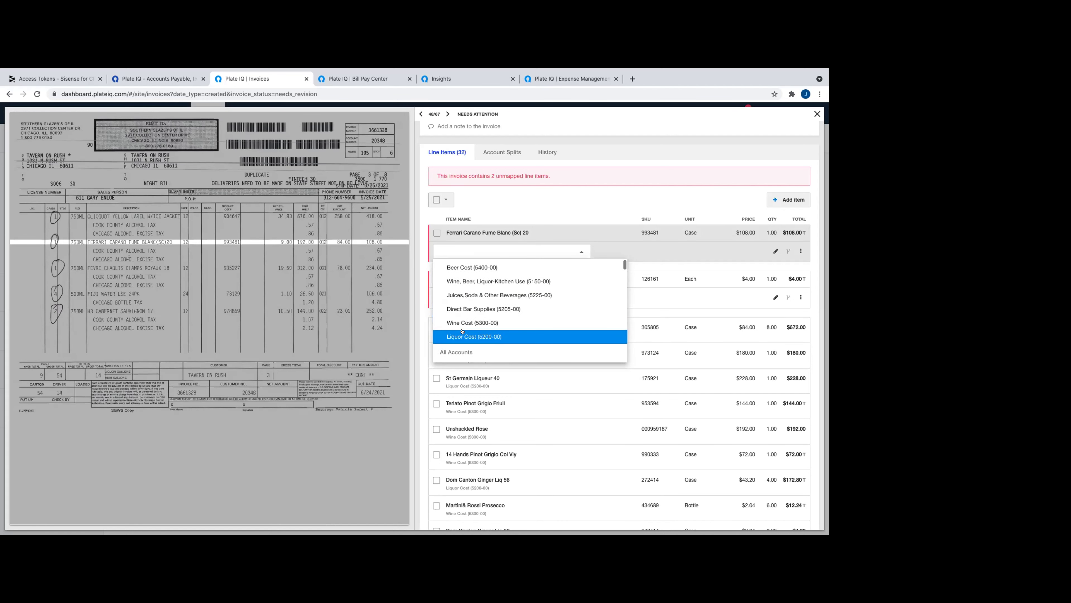
click(464, 332)
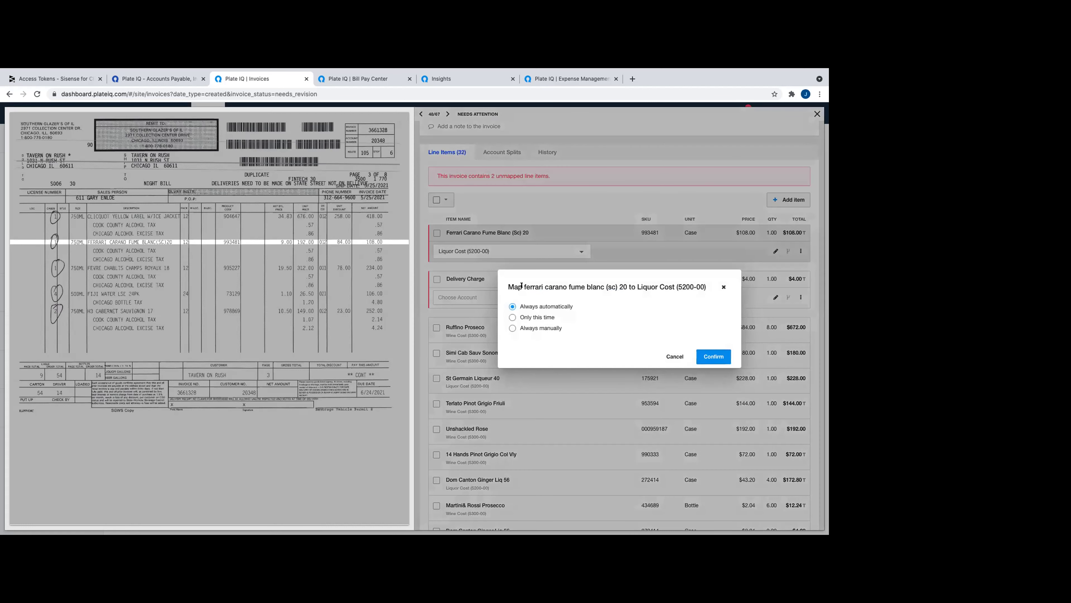
drag(526, 286, 626, 287)
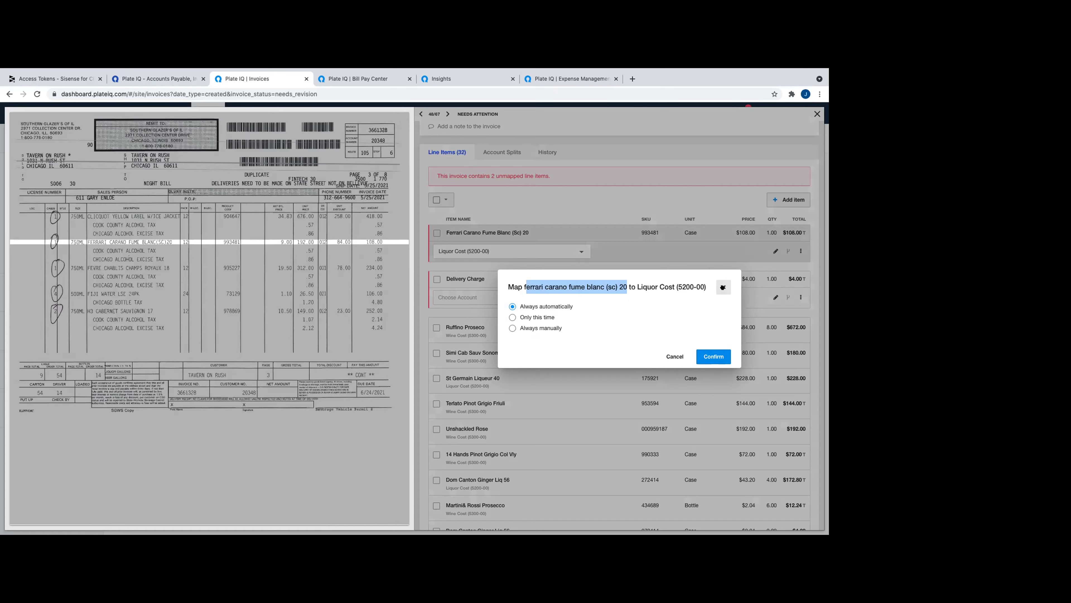
click(723, 287)
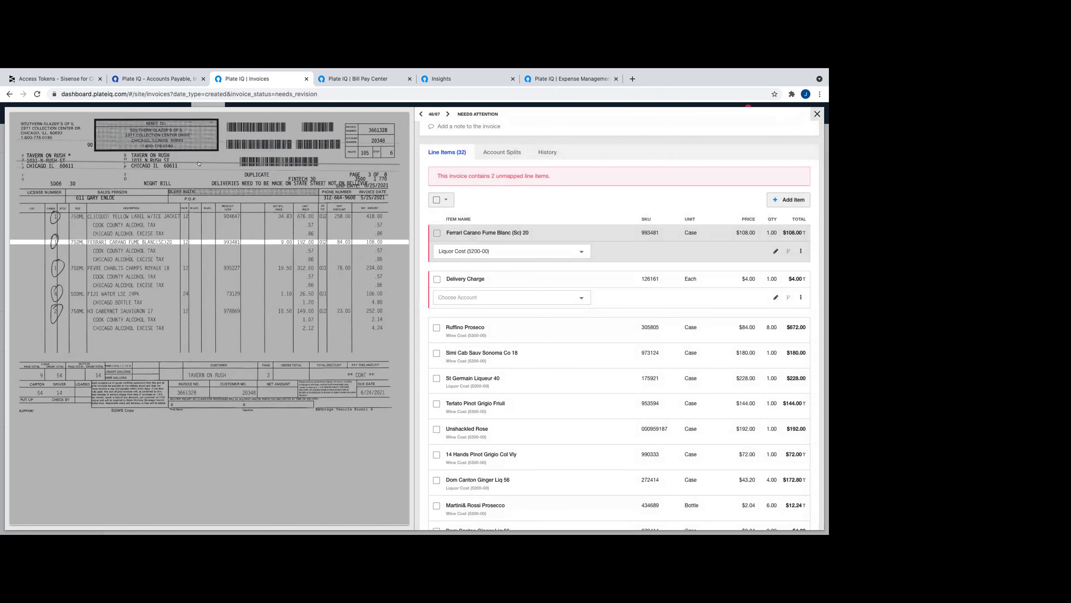
- Close the invoice details and return to the Home dashboard
key(Escape)
click(117, 112)
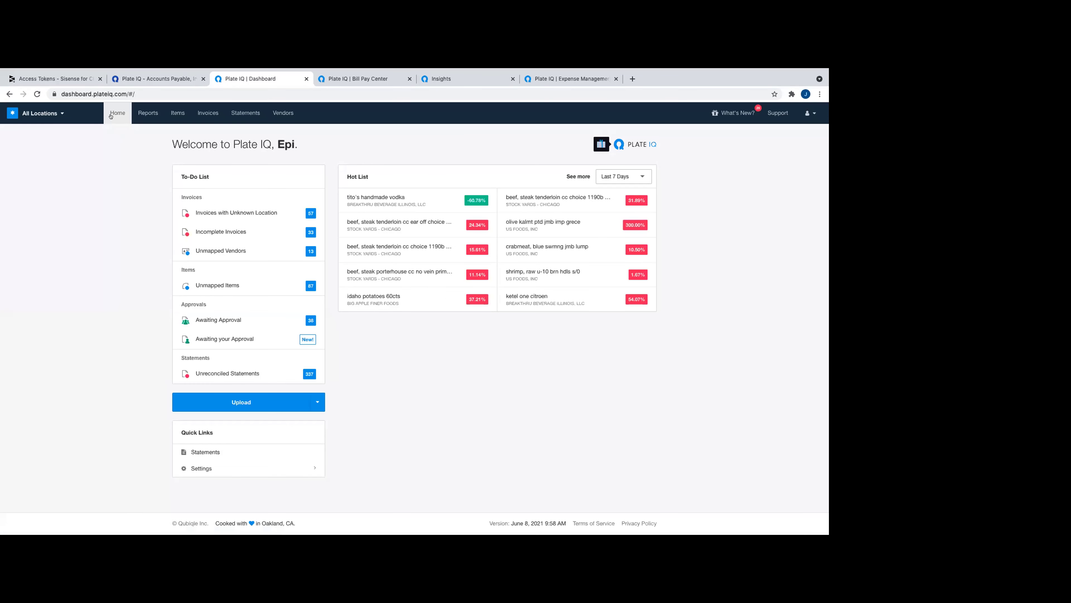
drag(186, 144, 301, 144)
click(162, 140)
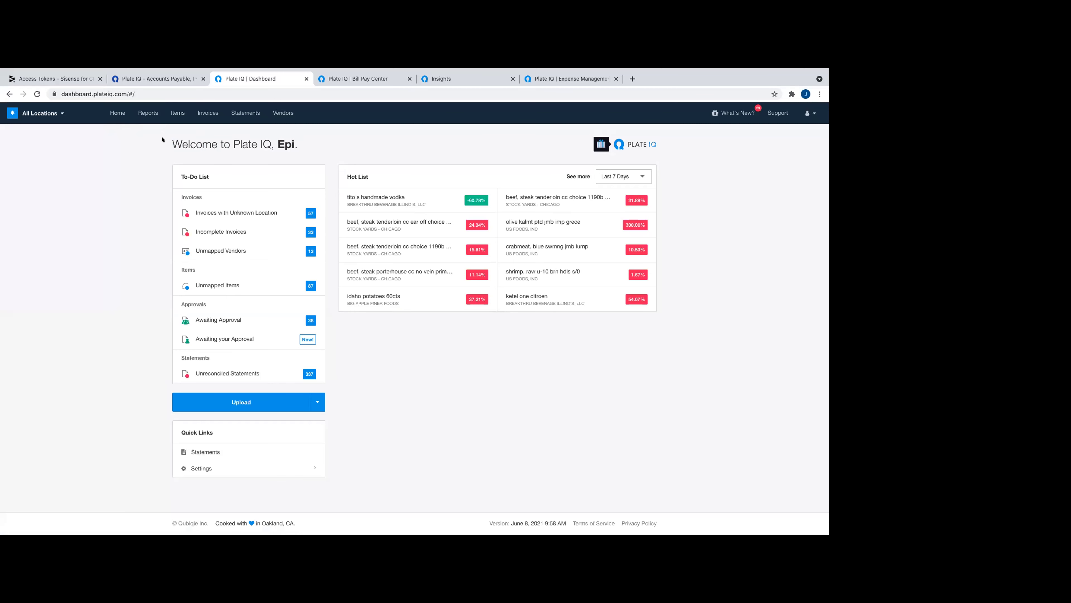
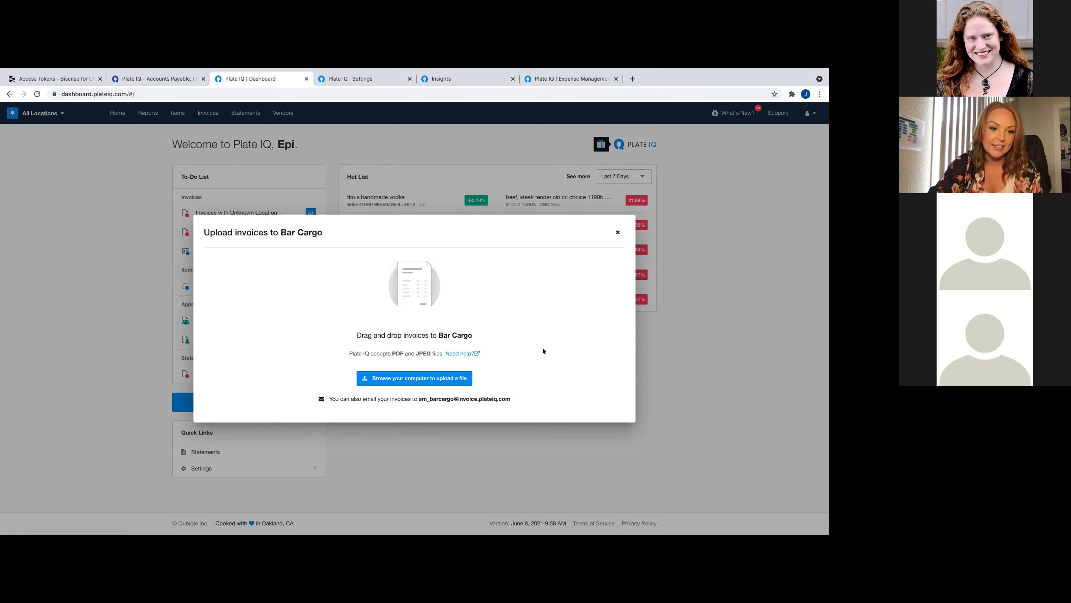
- Dismiss the Bar Cargo upload window and list all documents in Invoices
click(616, 231)
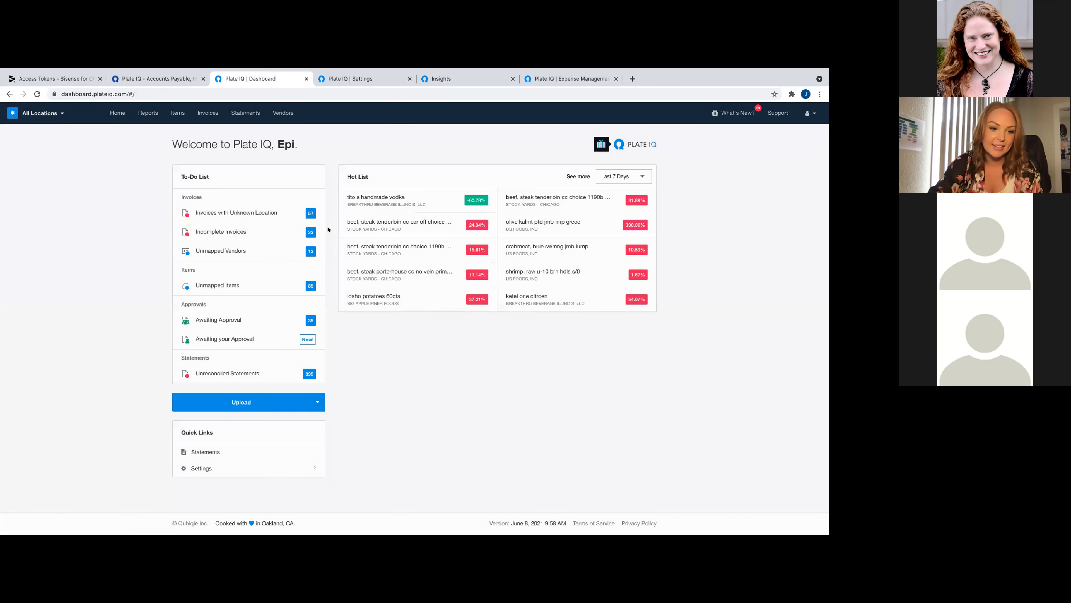
click(200, 111)
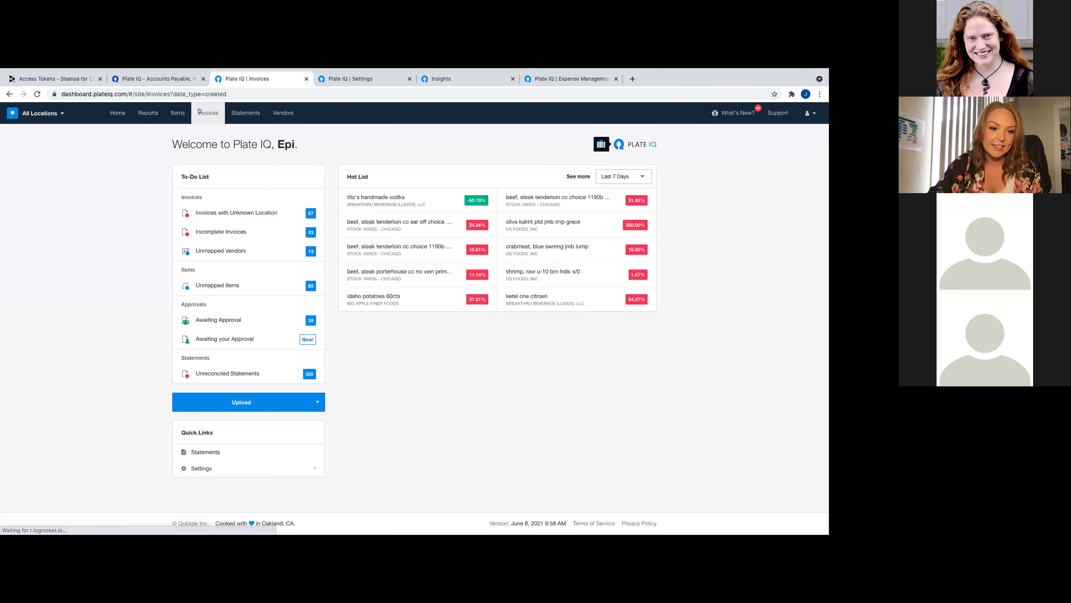
click(420, 164)
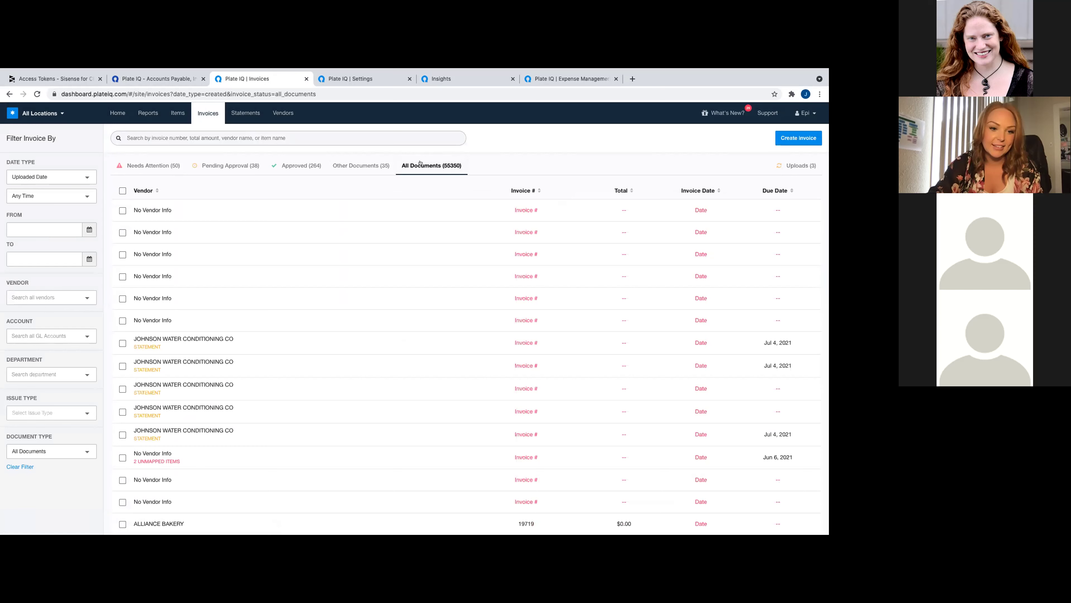
- Look through the invoice filter choices for date range, start date and document type, leaving them unchanged
click(176, 136)
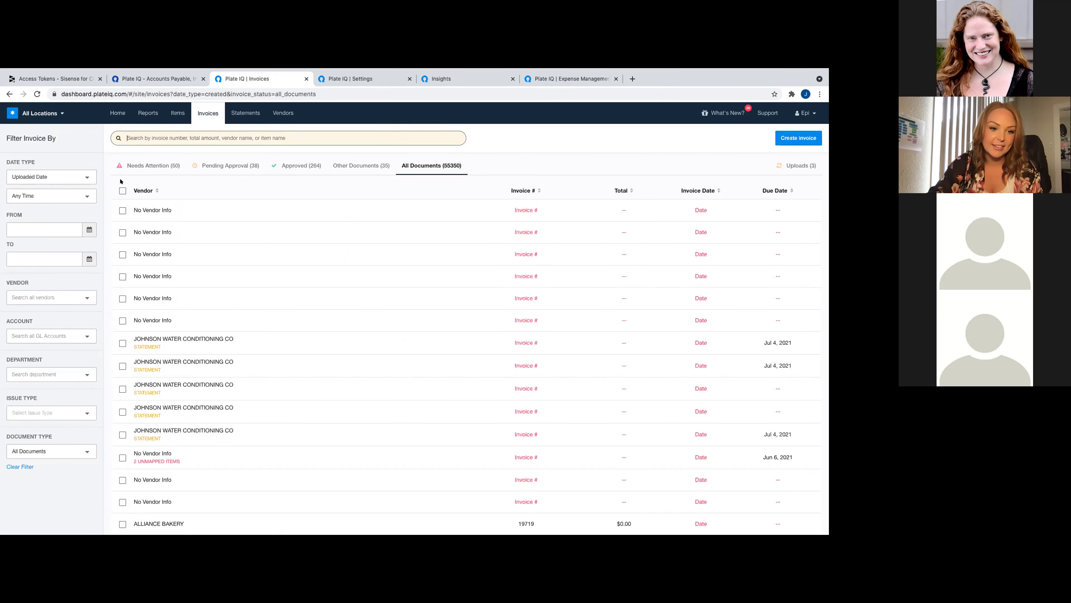
click(81, 196)
scroll(46, 253, up, 2)
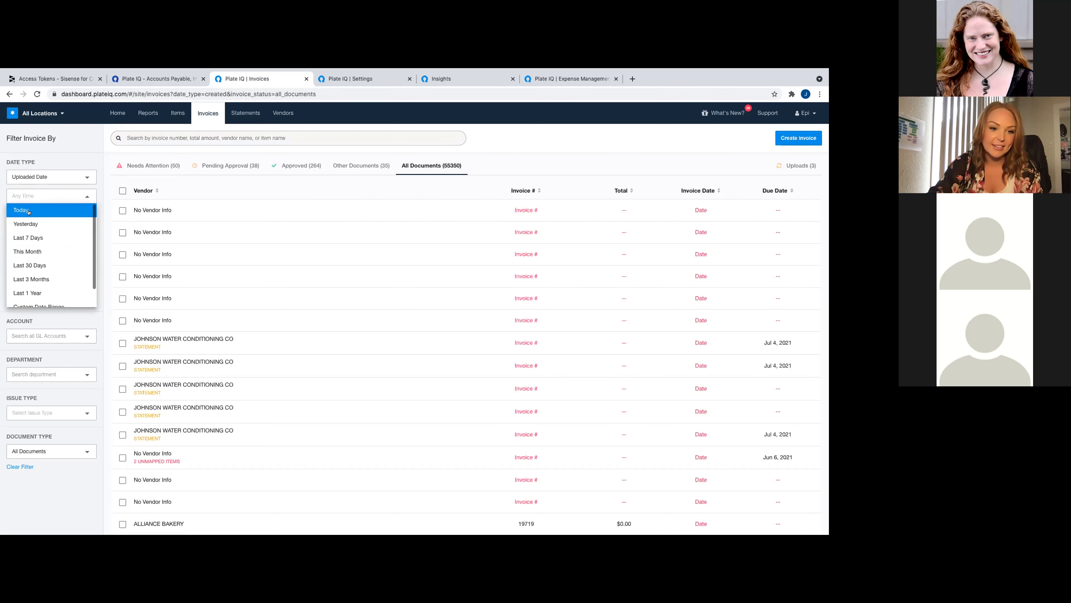
click(87, 196)
click(88, 228)
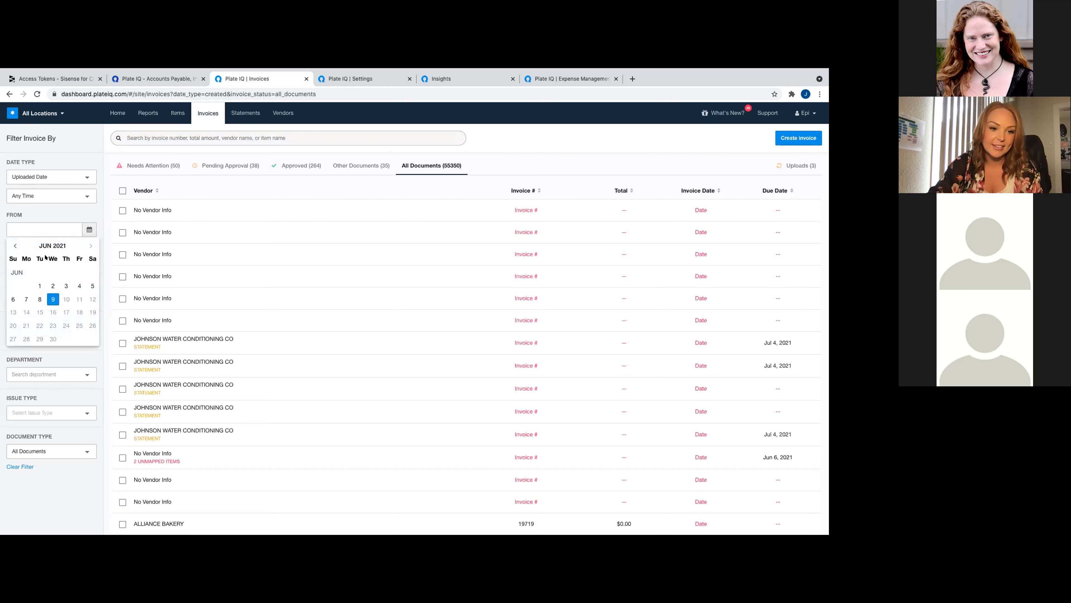
click(95, 213)
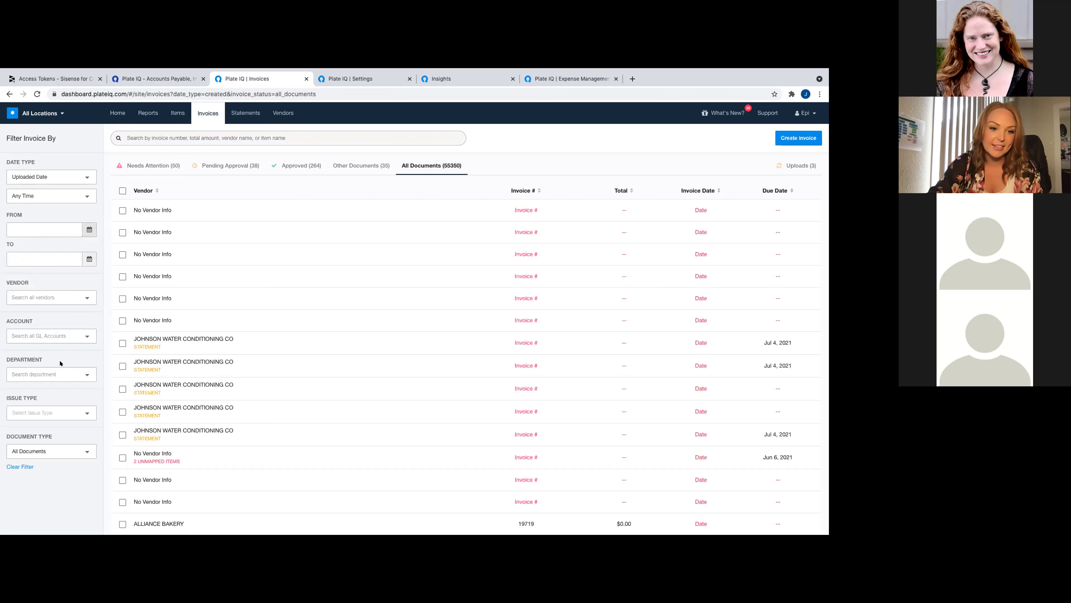
click(63, 451)
scroll(50, 386, down, 2)
scroll(52, 386, up, 3)
click(29, 342)
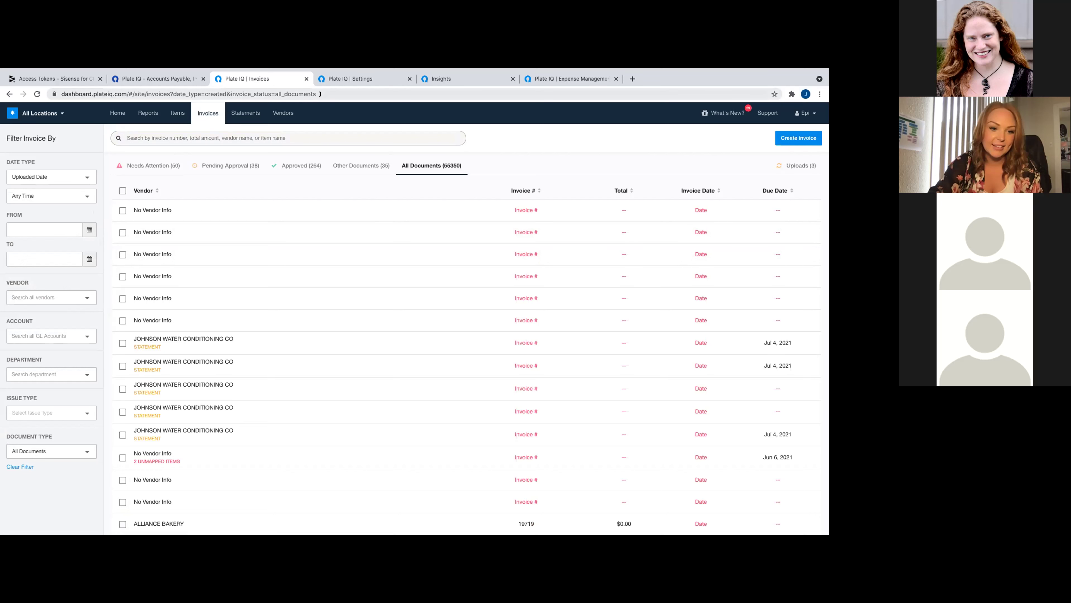
- Search all invoice documents for "Avocado" in Anything
click(206, 135)
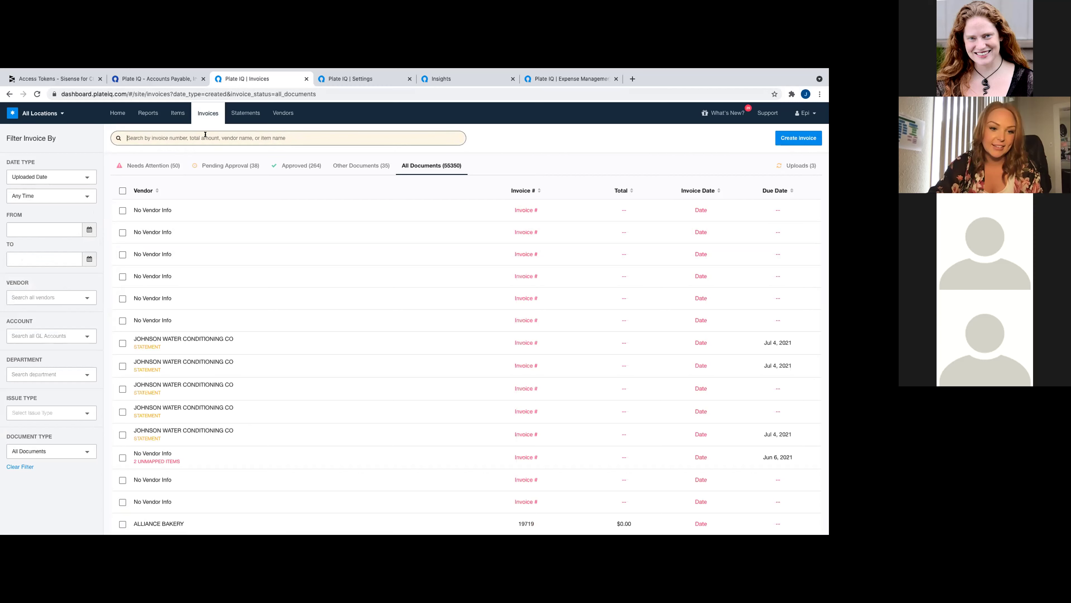
text(Avocado)
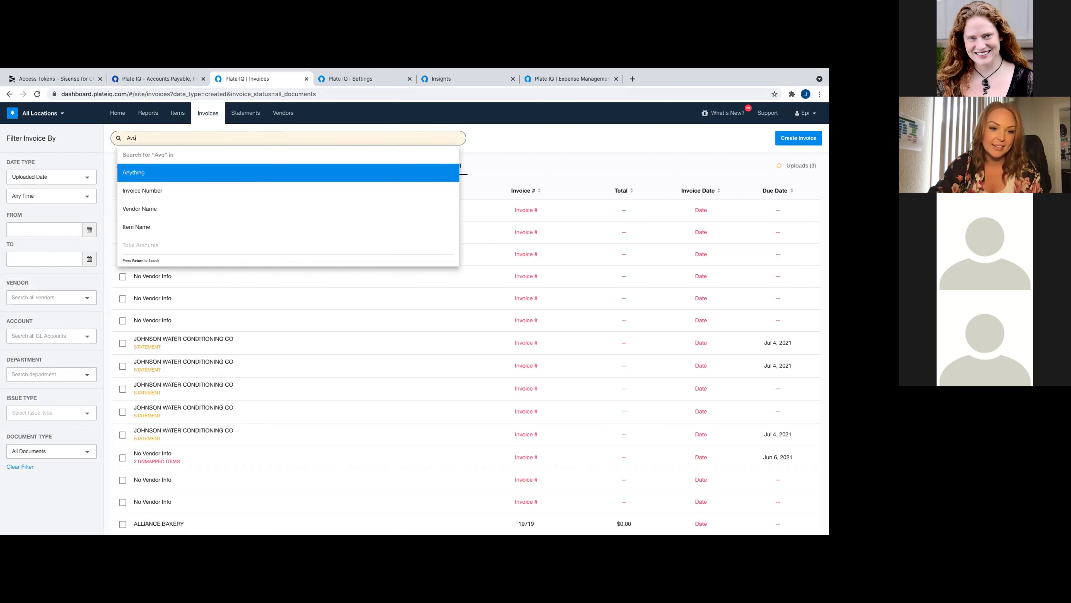
click(131, 171)
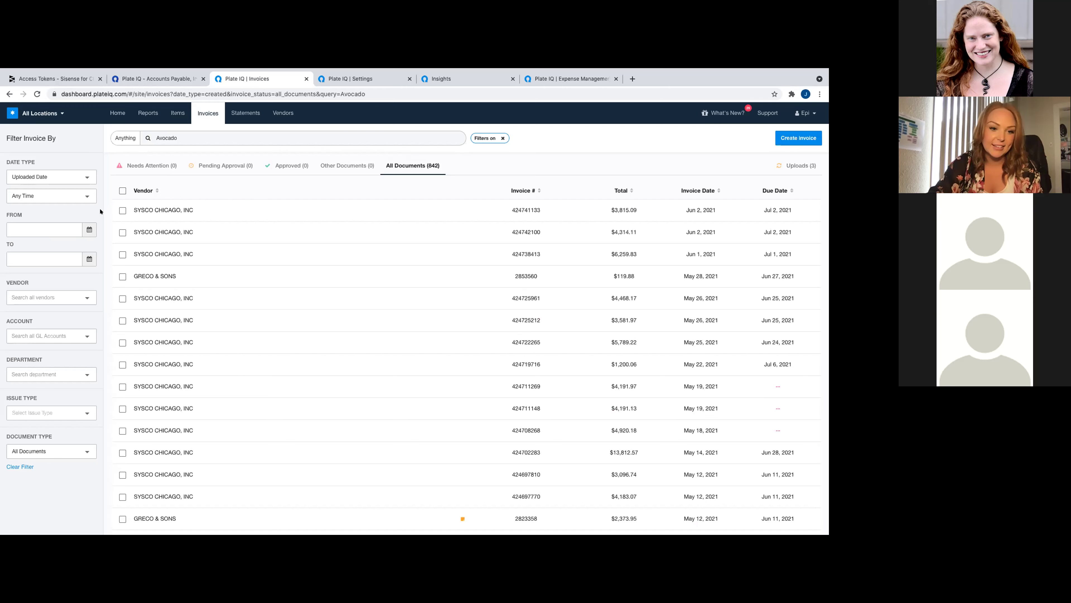
- Replace the invoice search term with "paper" and run the search
click(166, 138)
text(paper)
key(Return)
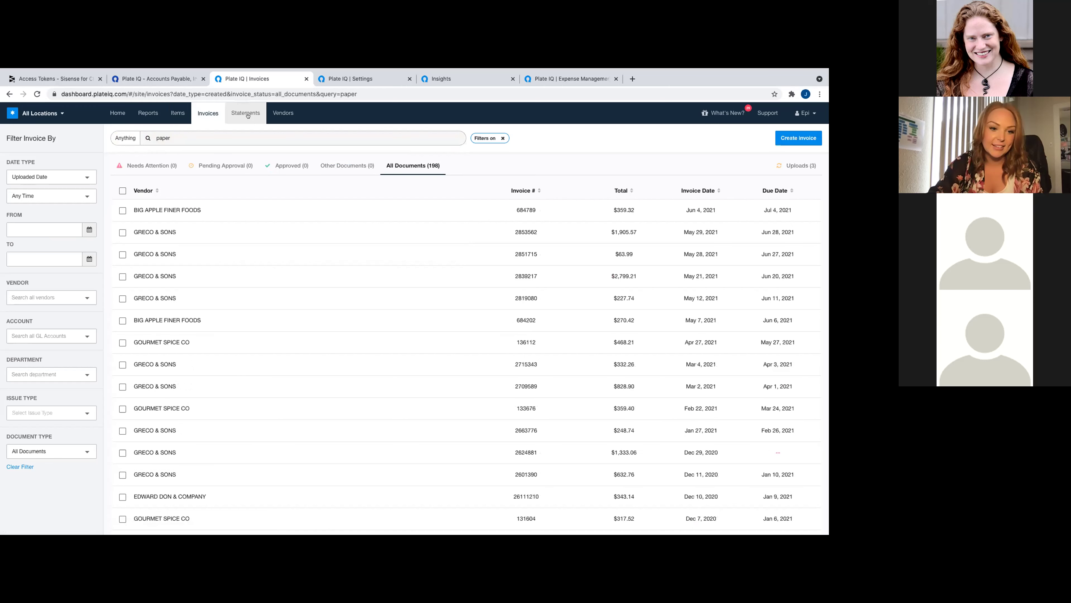
- Clear the current search filter and search all documents for "Greco & Sons" by Vendor Name
click(502, 137)
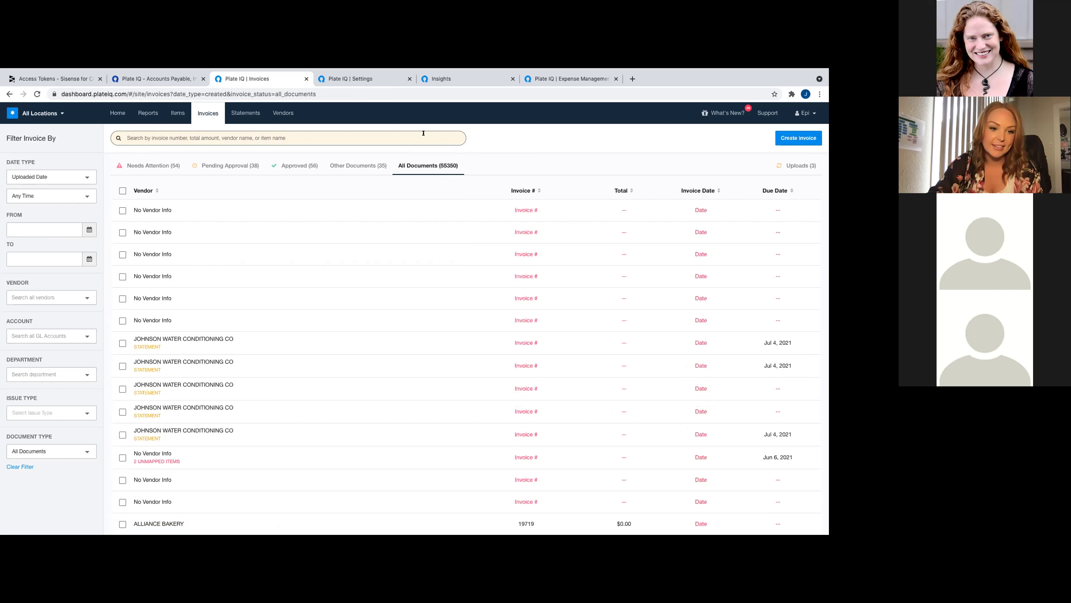
text(Greco)
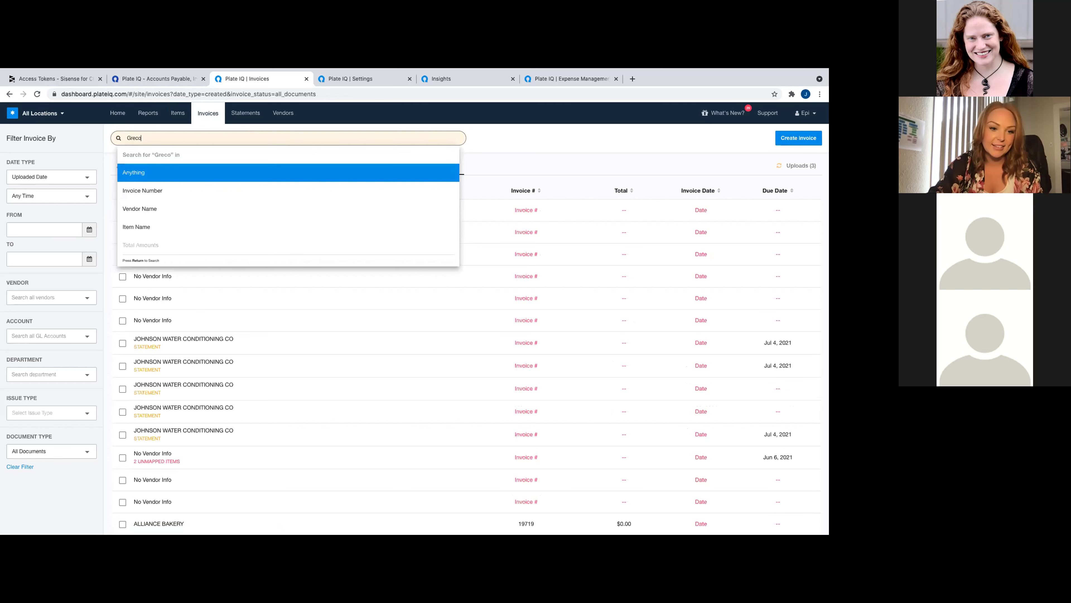
text( & Sons)
click(245, 206)
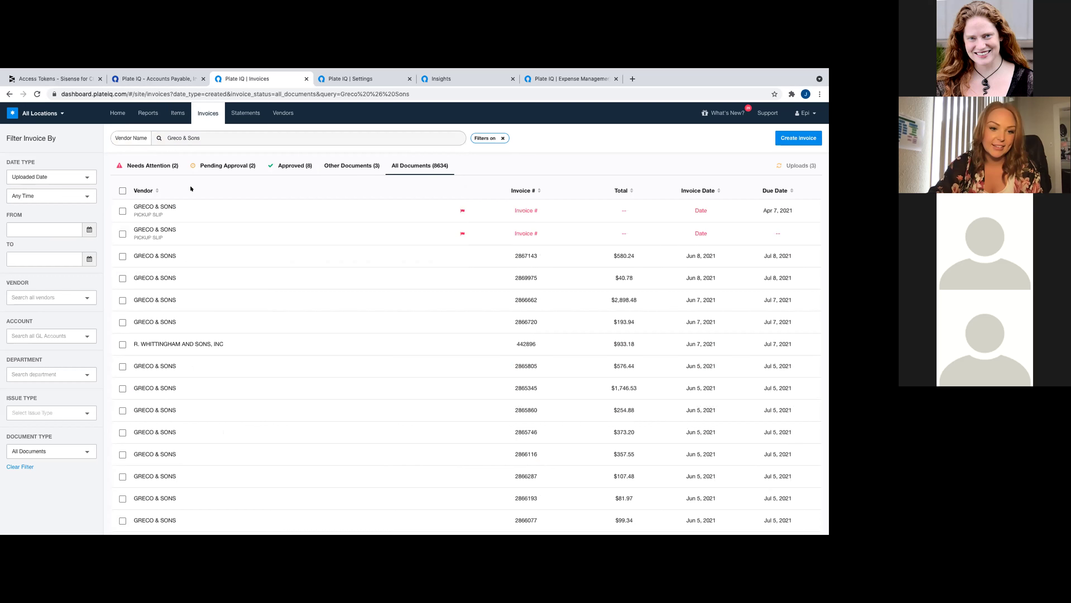
- Set the start of the uploaded date range for the invoice filter to 06/01/2019
click(89, 229)
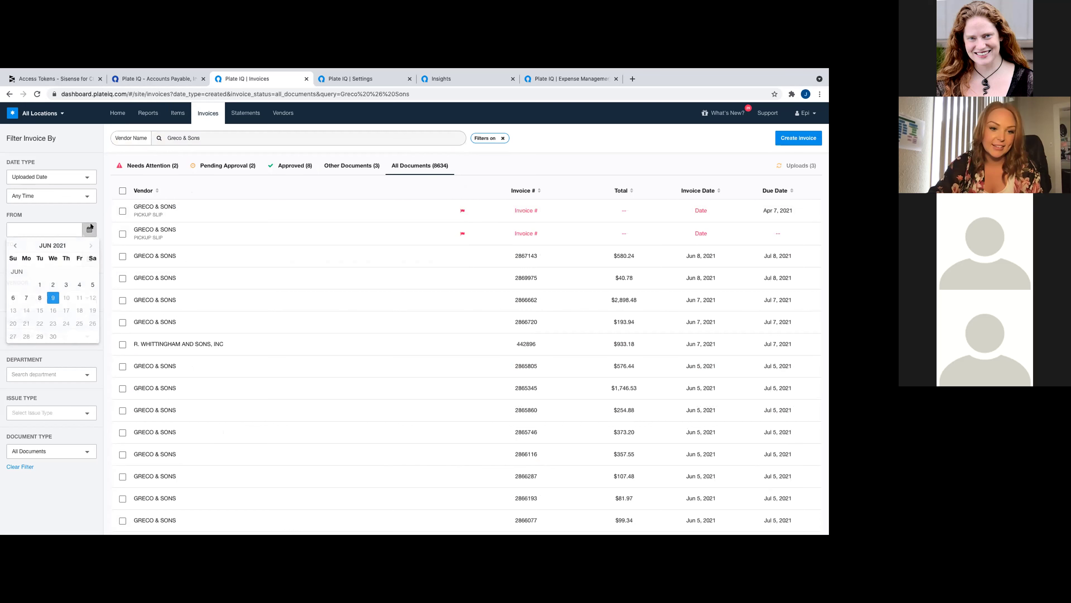
click(47, 244)
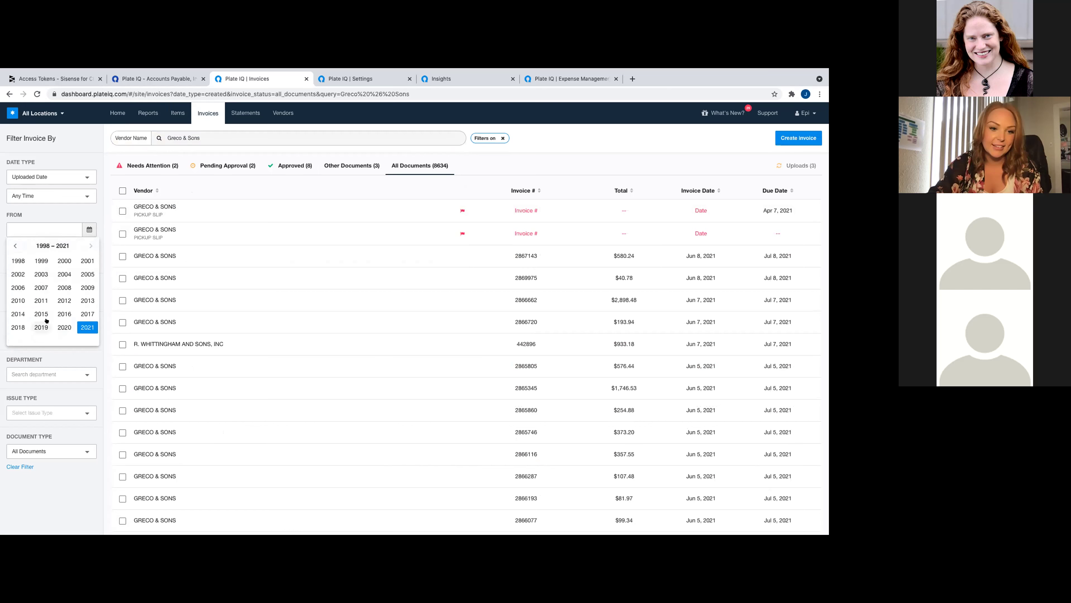
click(41, 327)
click(50, 287)
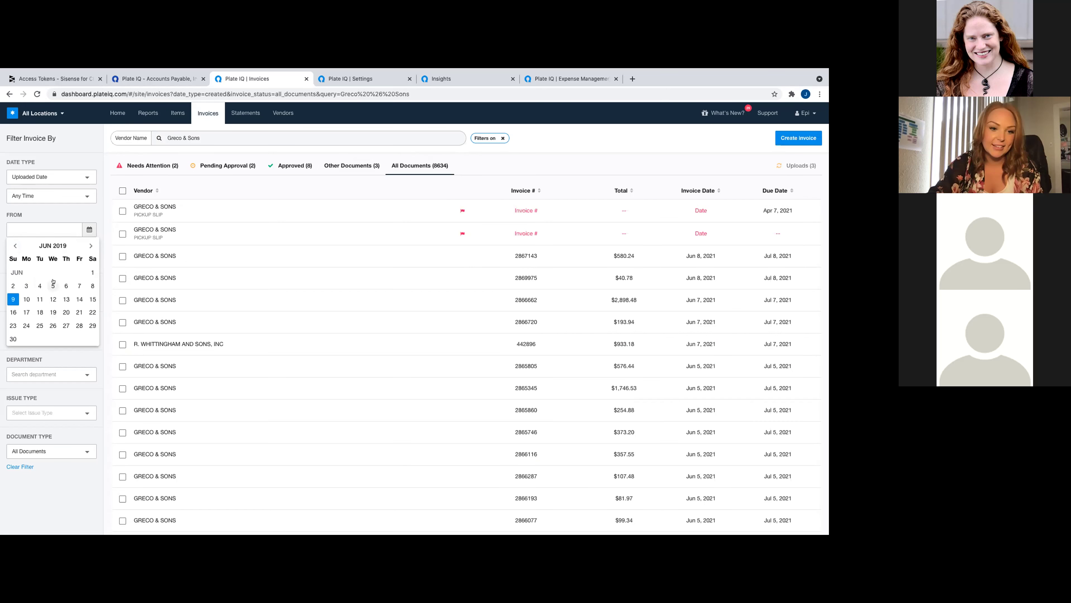
click(88, 271)
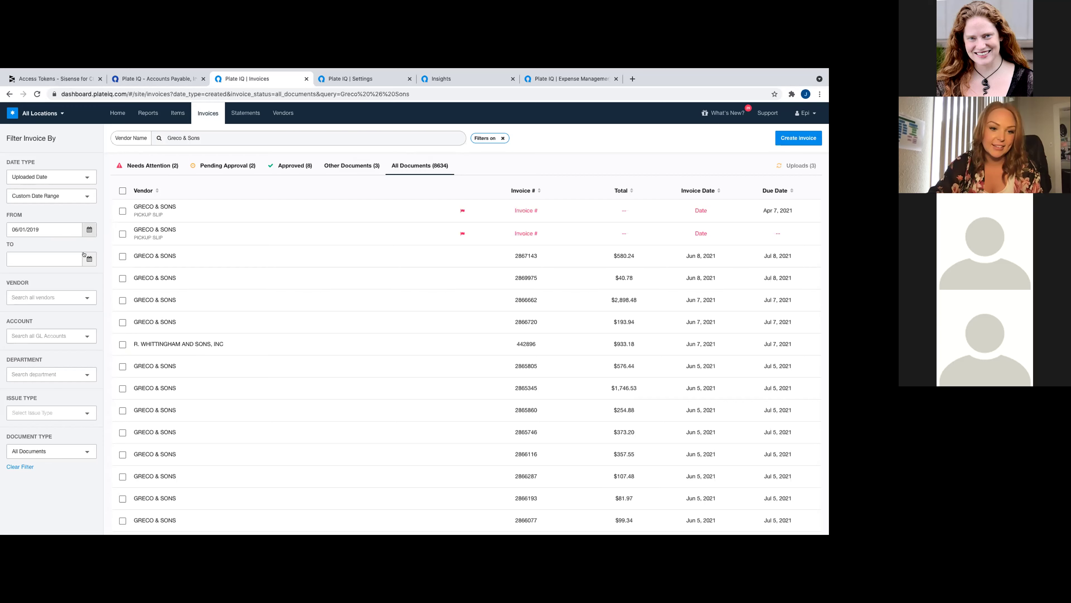
- Set the end of the uploaded date range for the invoice filter to 06/30/2019
click(67, 260)
click(56, 274)
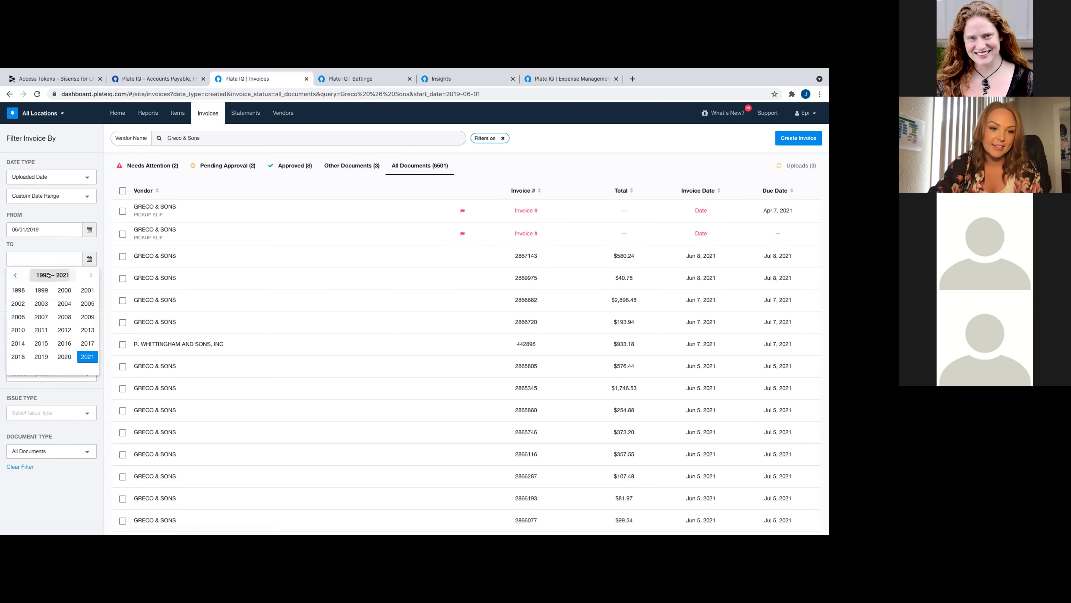
click(43, 355)
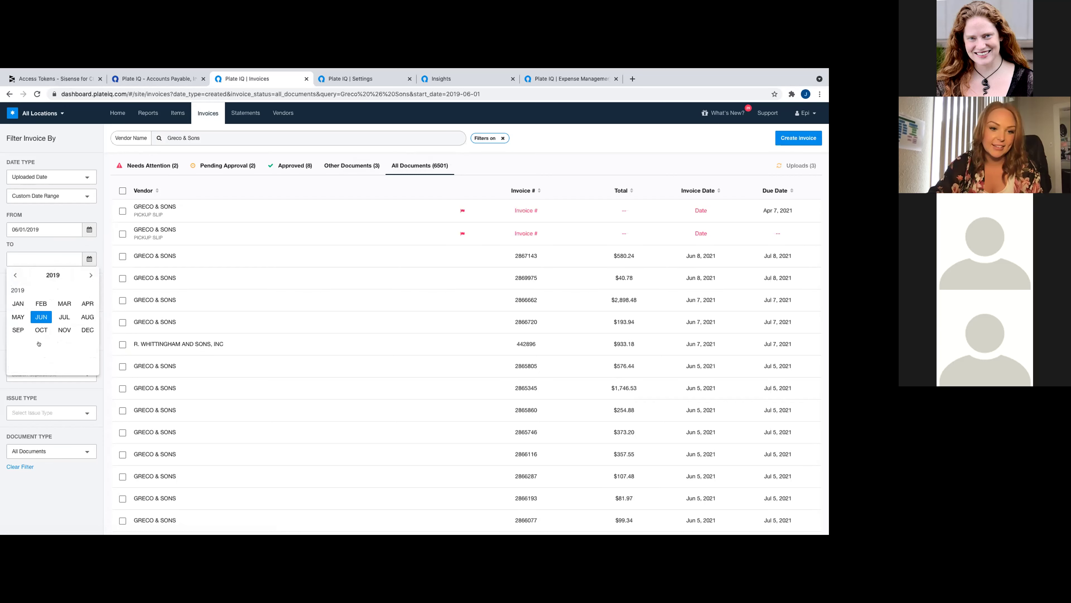
click(41, 317)
click(12, 368)
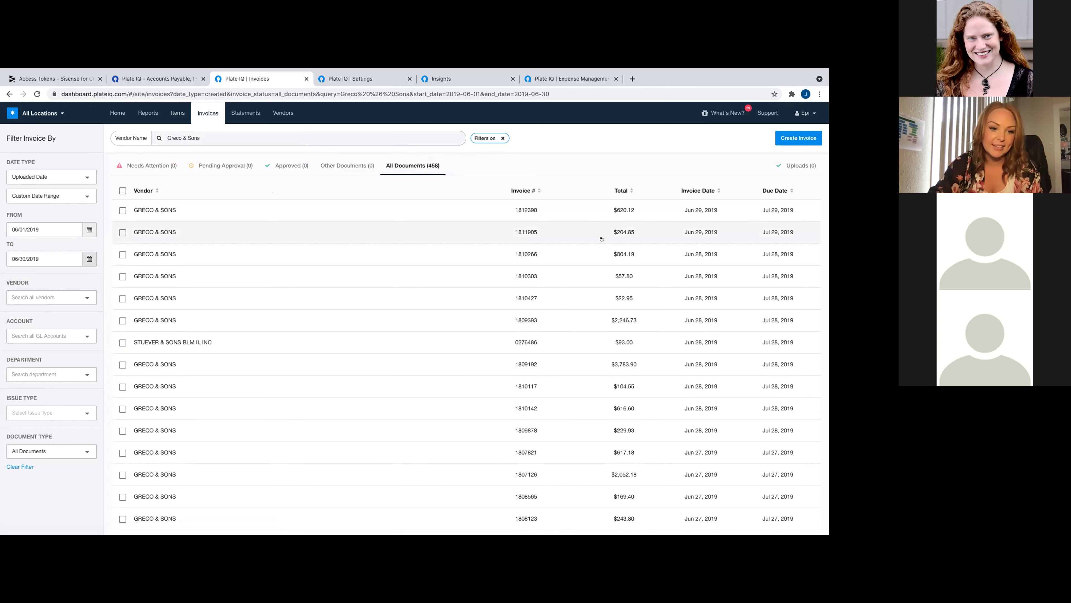
- Open the GRECO & SONS invoice dated Jun 27, 2019 with the $2,052.18 total from the filtered documents
scroll(601, 239, down, 3)
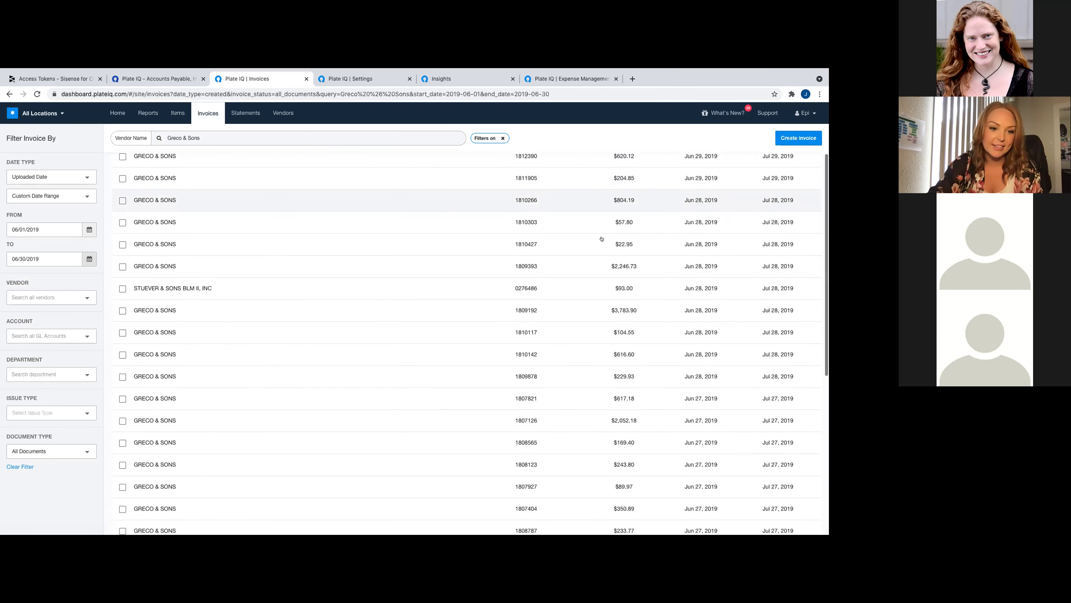
scroll(601, 239, down, 1)
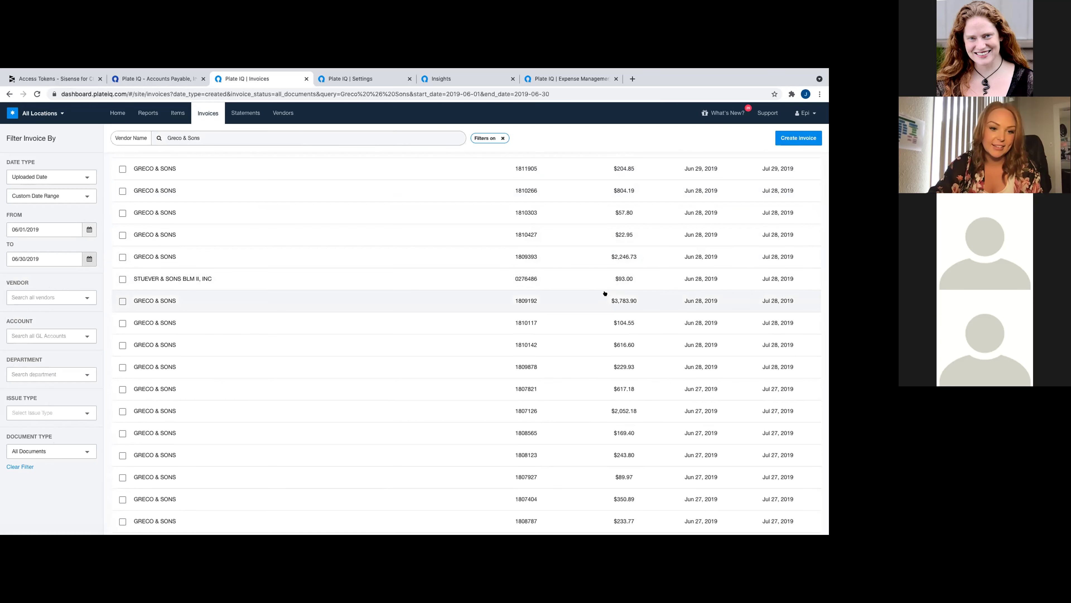
scroll(604, 296, down, 1)
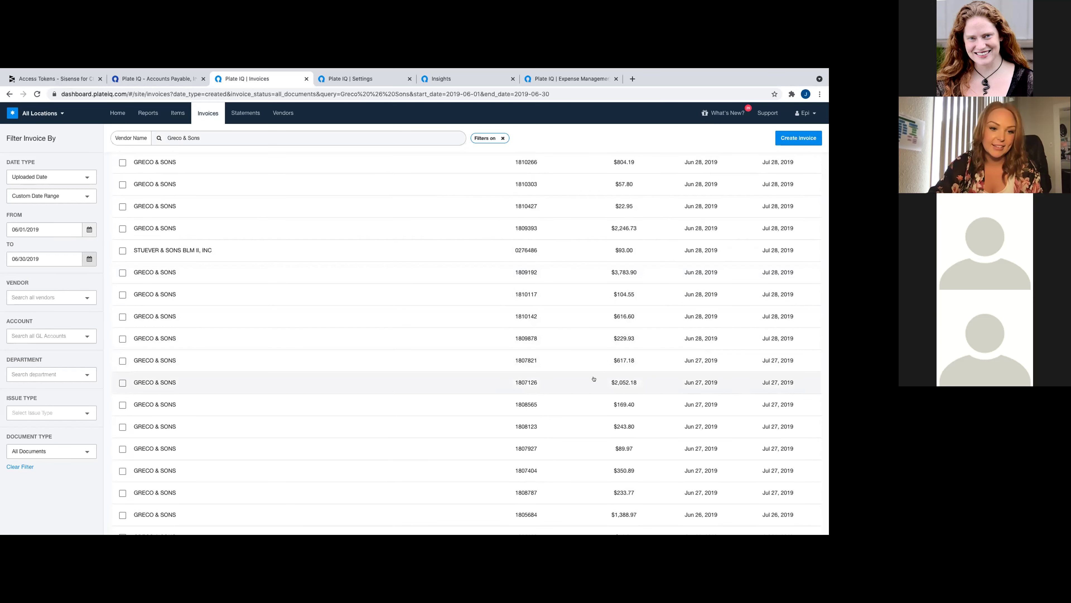
click(576, 378)
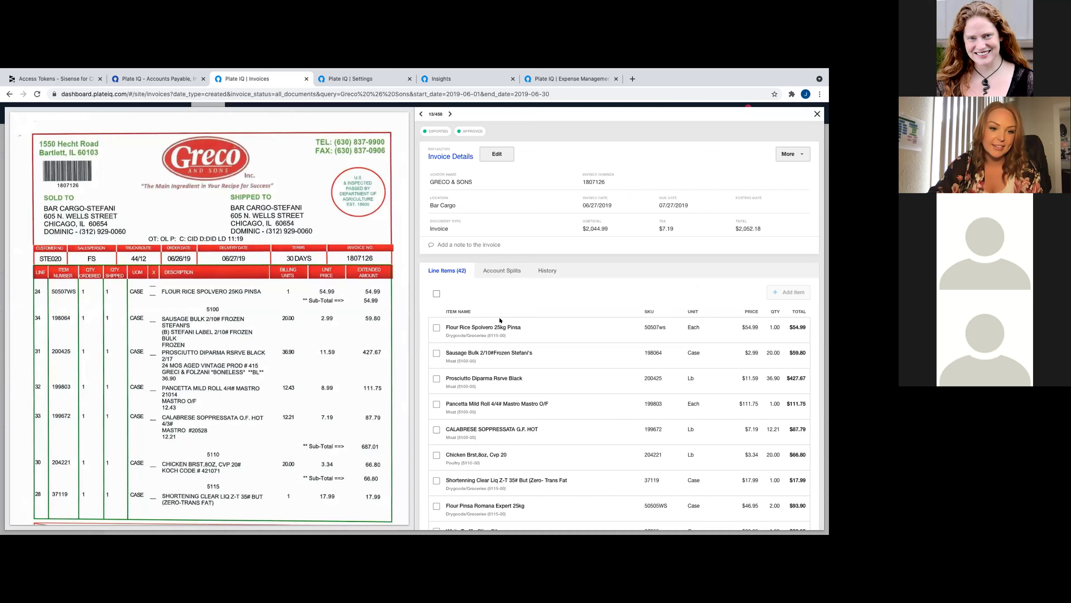
- Review the invoice's line items with their SKUs, units, prices and mapped accounts against the scanned document
mouse_move(285, 361)
scroll(474, 298, down, 1)
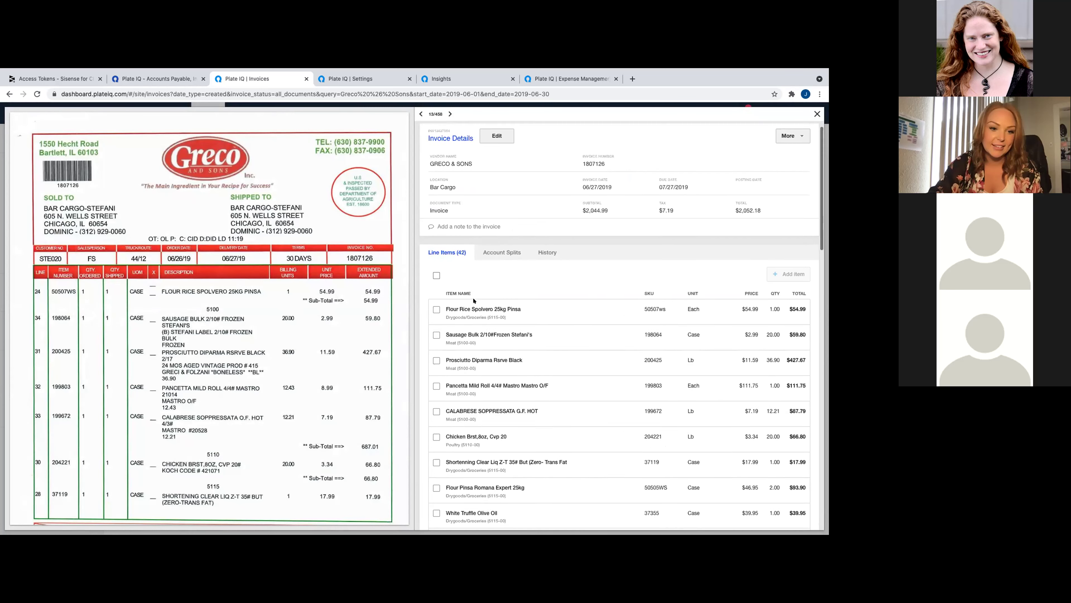
scroll(475, 315, down, 3)
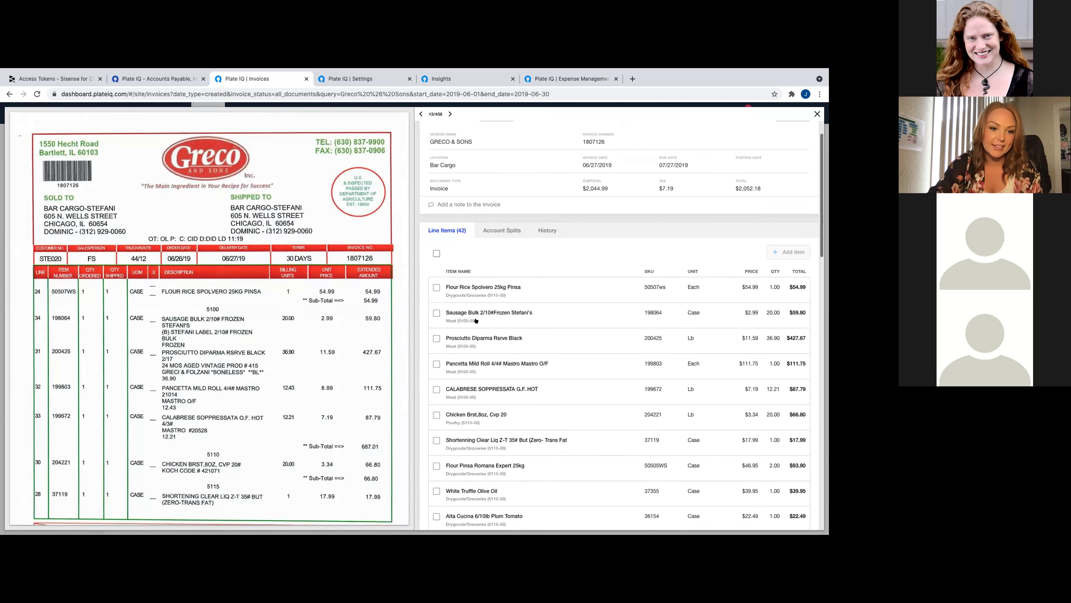
scroll(476, 321, down, 3)
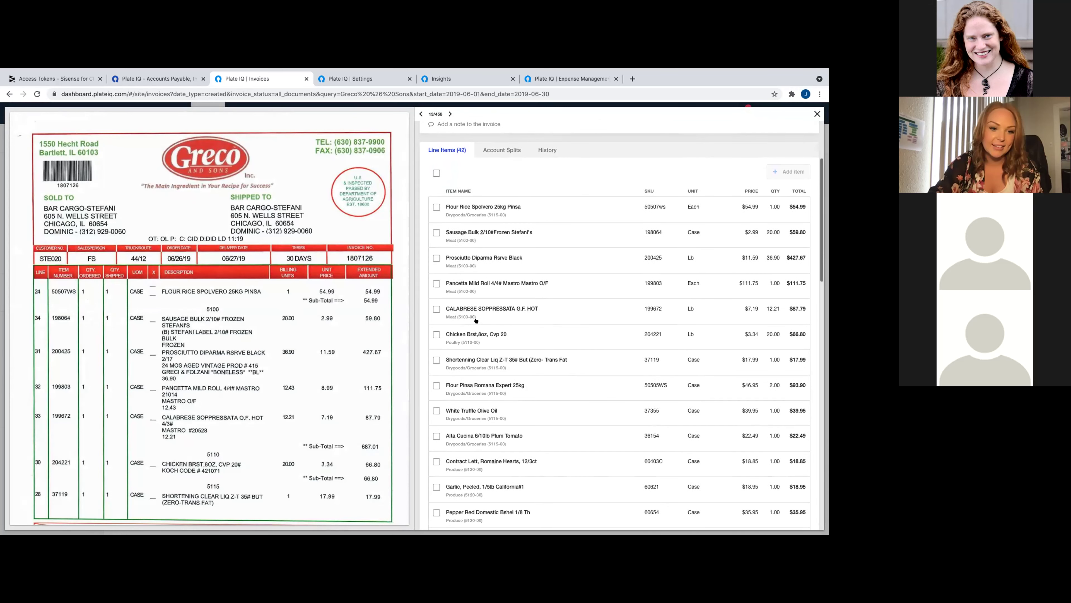
scroll(476, 321, down, 5)
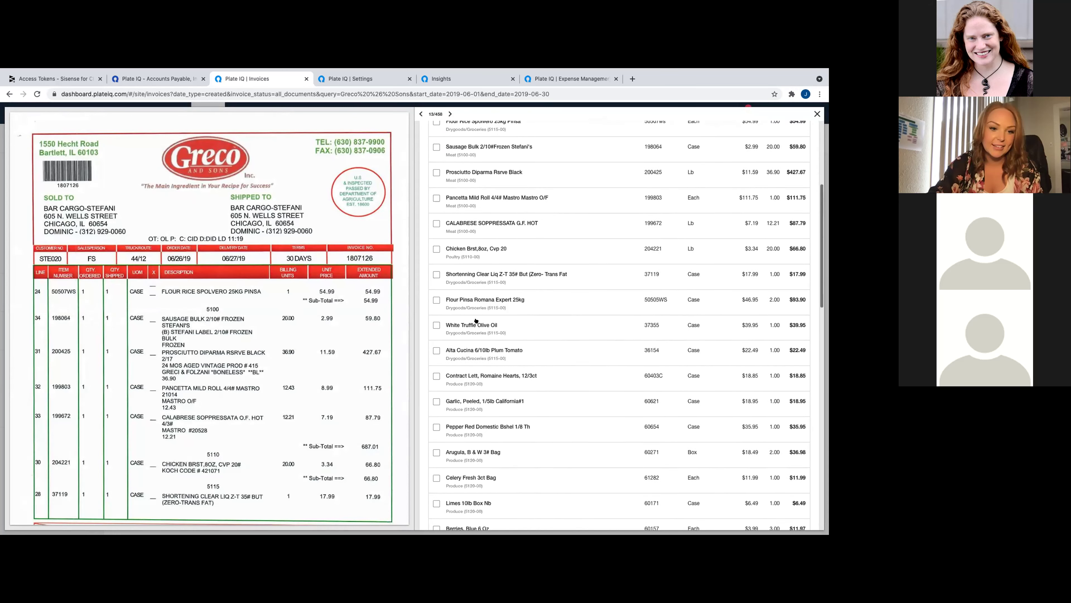
scroll(476, 320, up, 3)
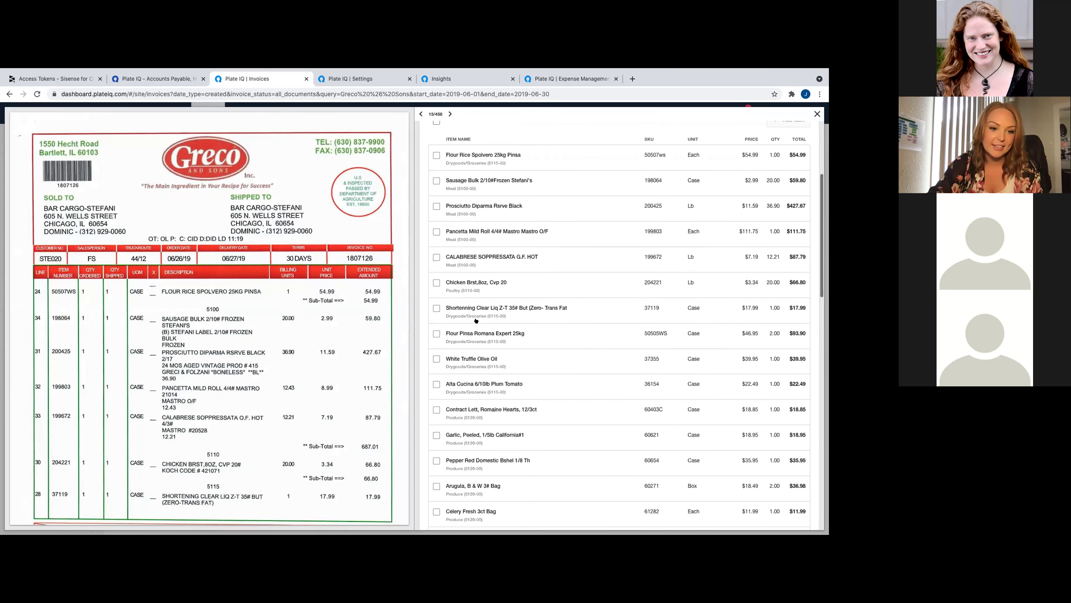
scroll(552, 295, down, 1)
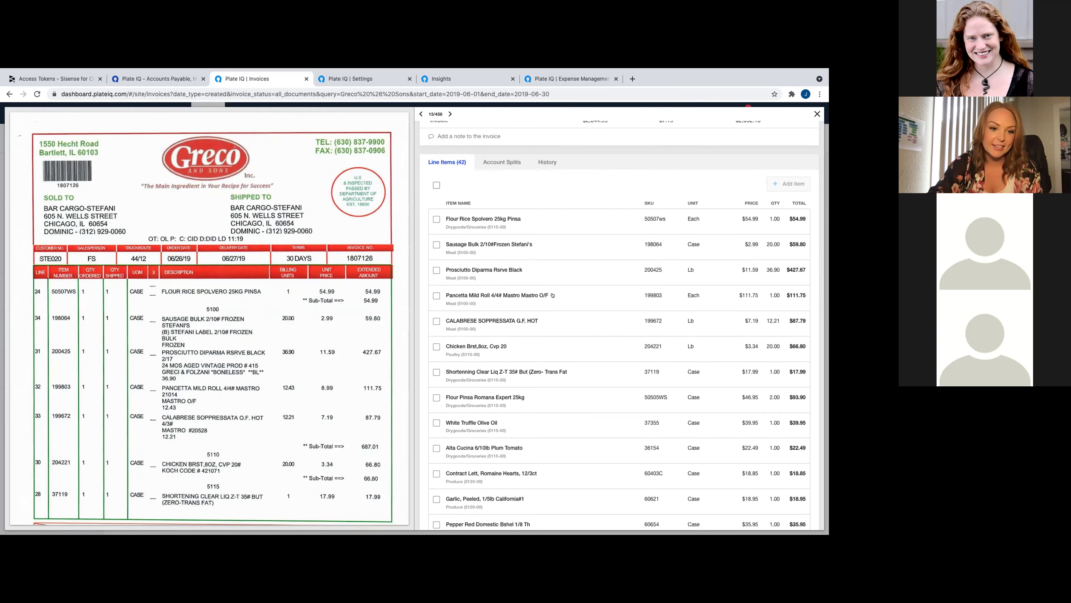
- Set up a split of the "Chicken Brst,8oz, Cvp 20" line item between Poultry (5110-00) and Manager Meals (6840-00), 50% each
click(568, 344)
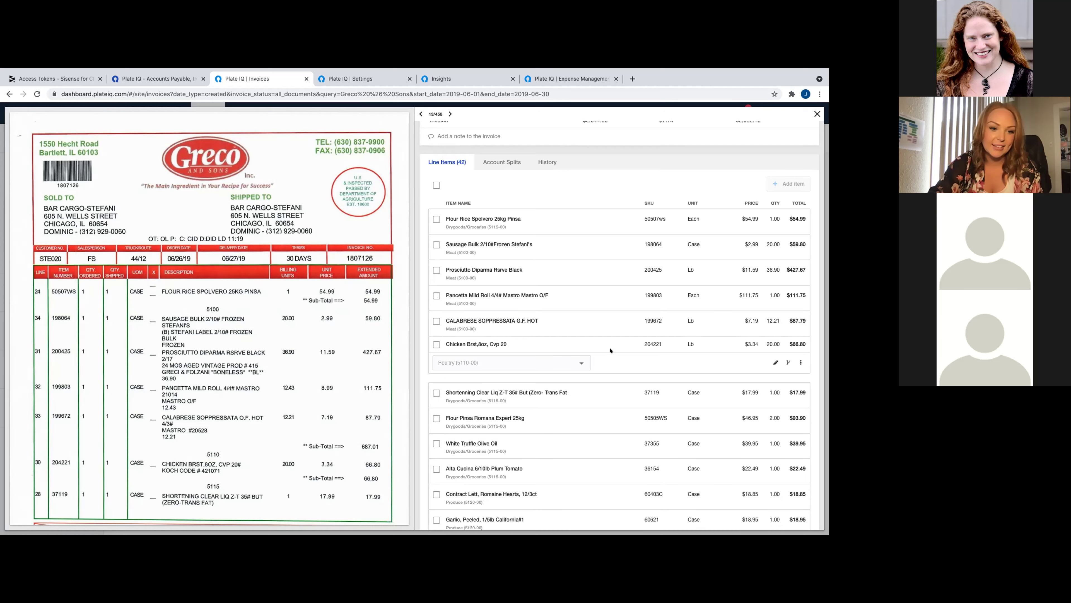
click(788, 362)
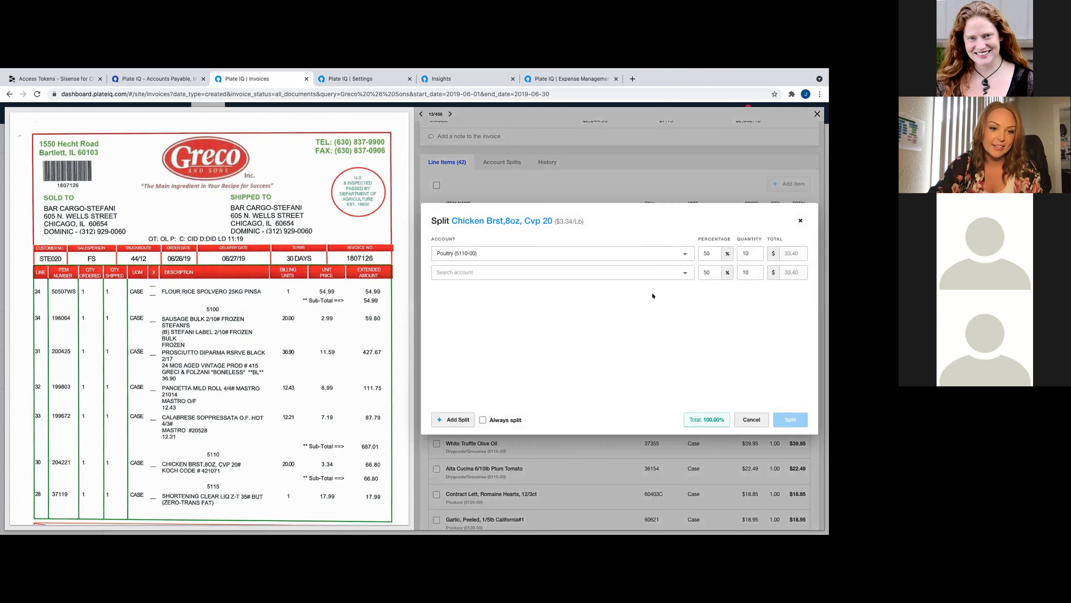
click(500, 272)
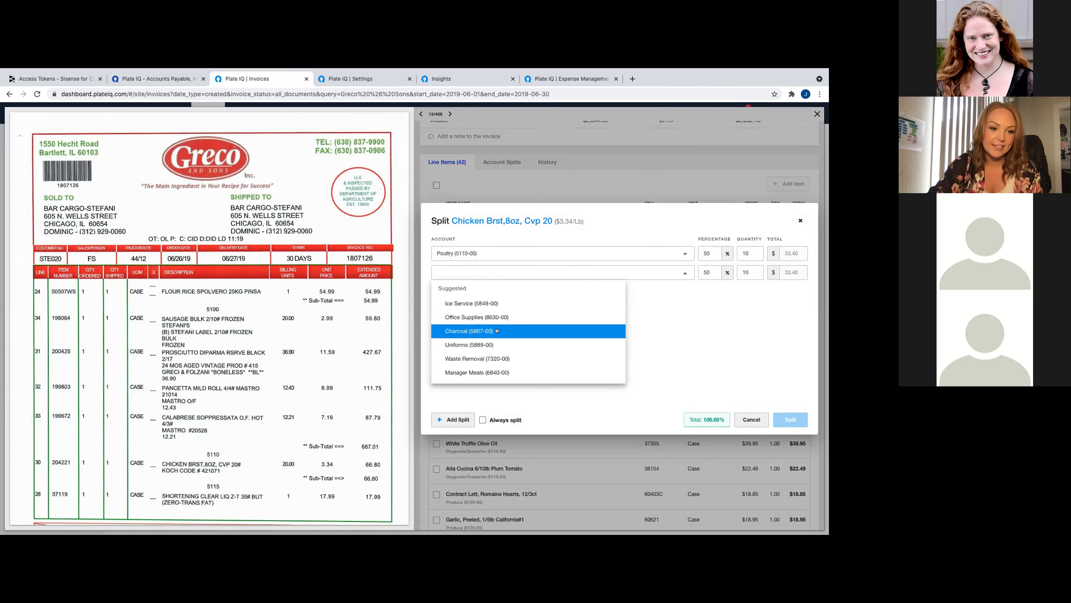
click(495, 355)
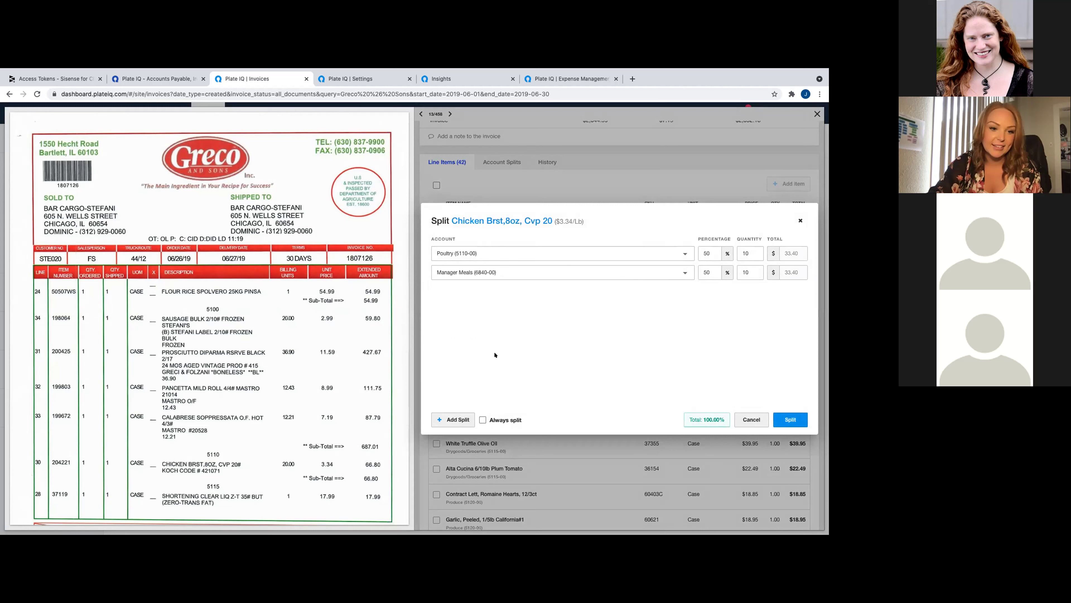
- Add five empty account rows to the chicken breast split
click(455, 415)
click(454, 414)
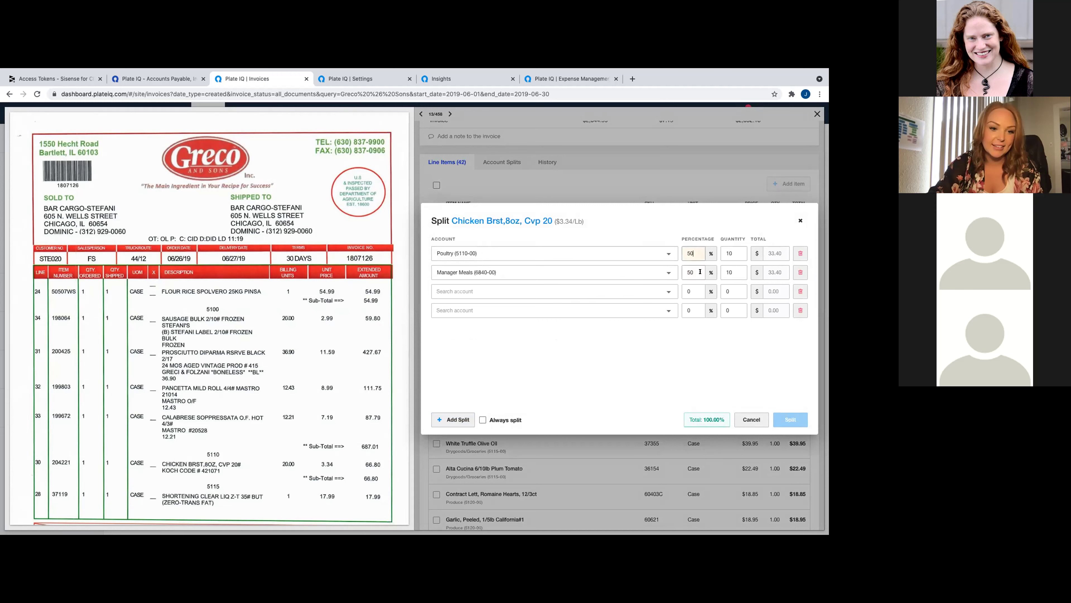
click(733, 254)
click(453, 420)
click(453, 420)
click(454, 419)
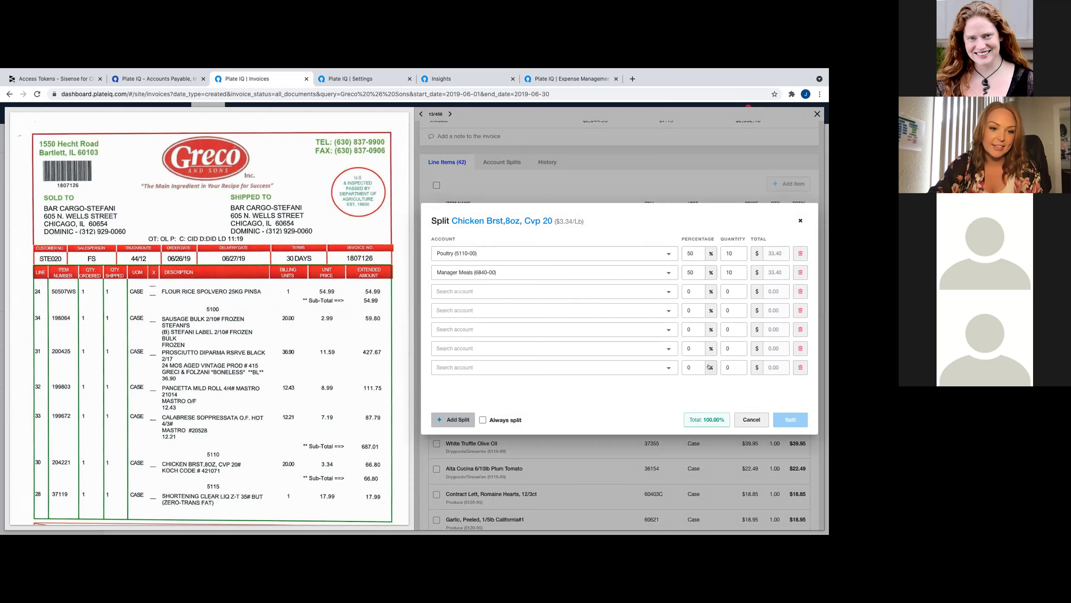
- Remove the five empty account rows from the split, keeping Poultry and Manager Meals
click(800, 367)
click(799, 348)
click(799, 330)
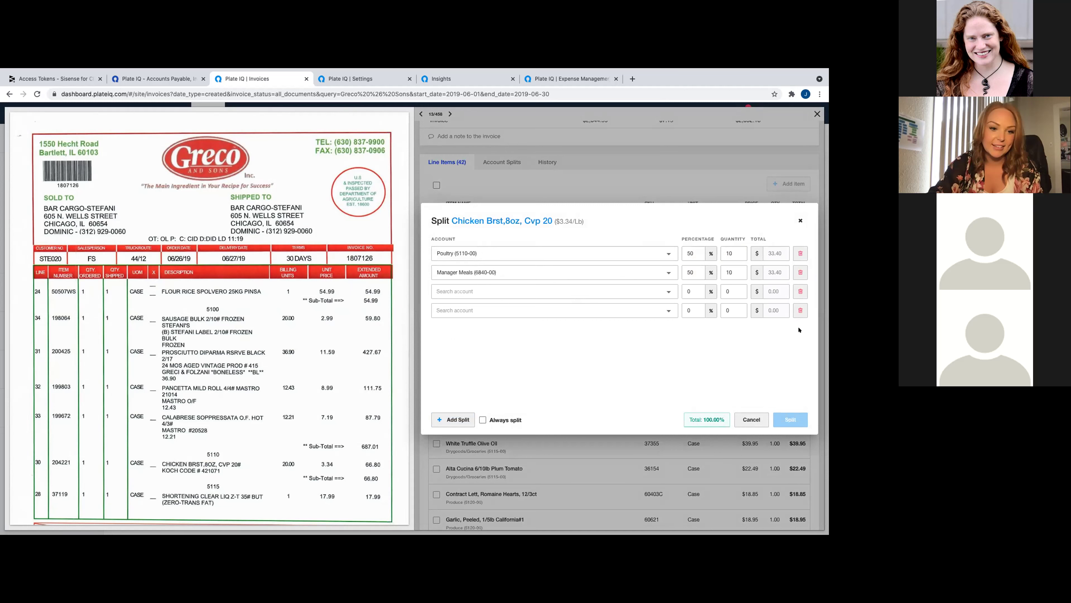
click(800, 311)
click(800, 292)
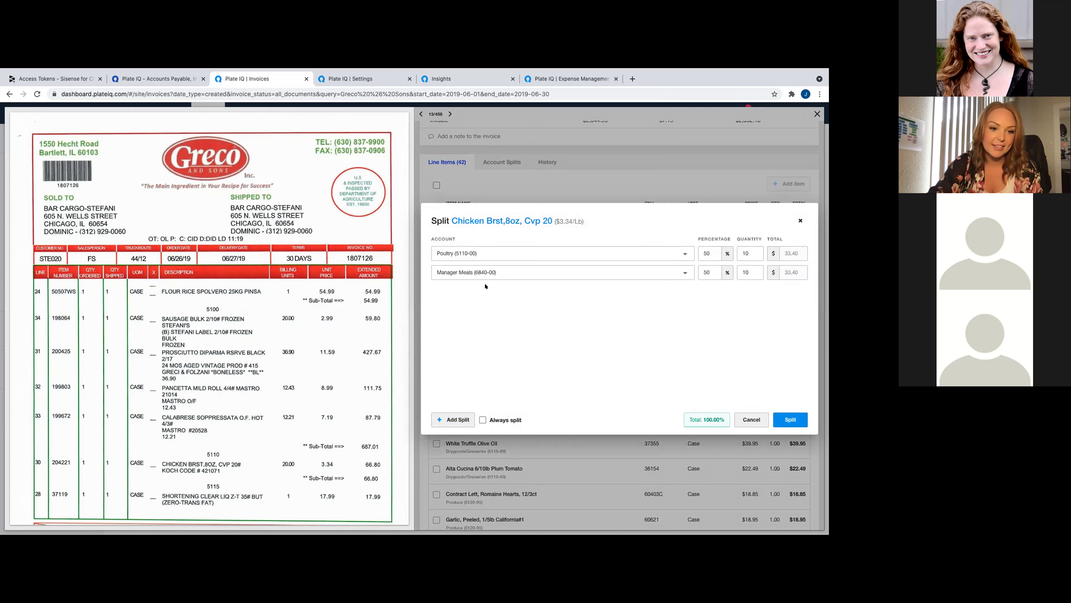
- Turn the Always split option on and off again, and close the split without applying it
click(483, 420)
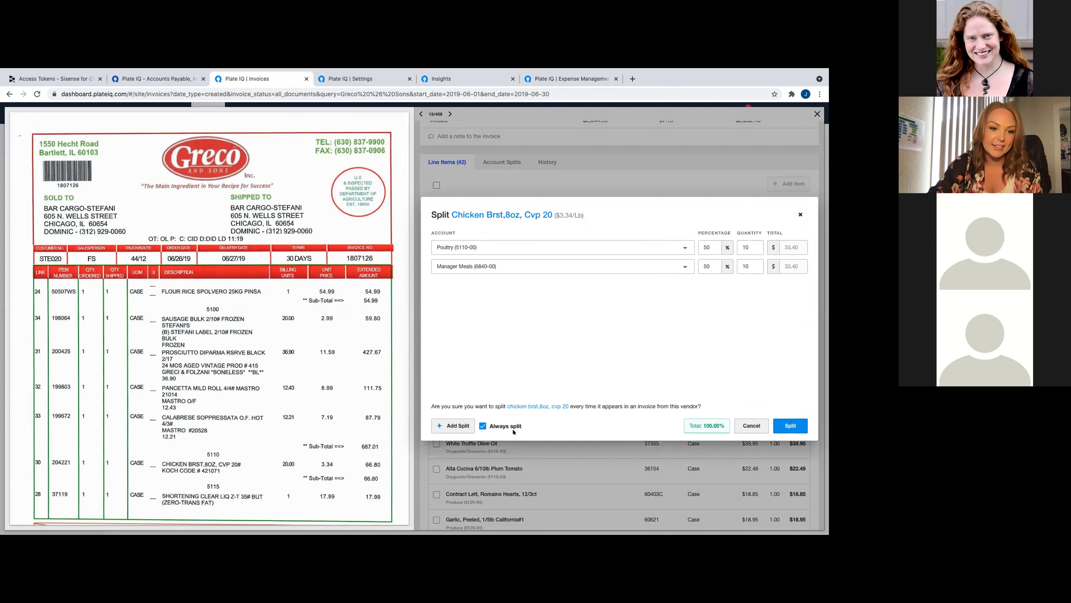
click(482, 425)
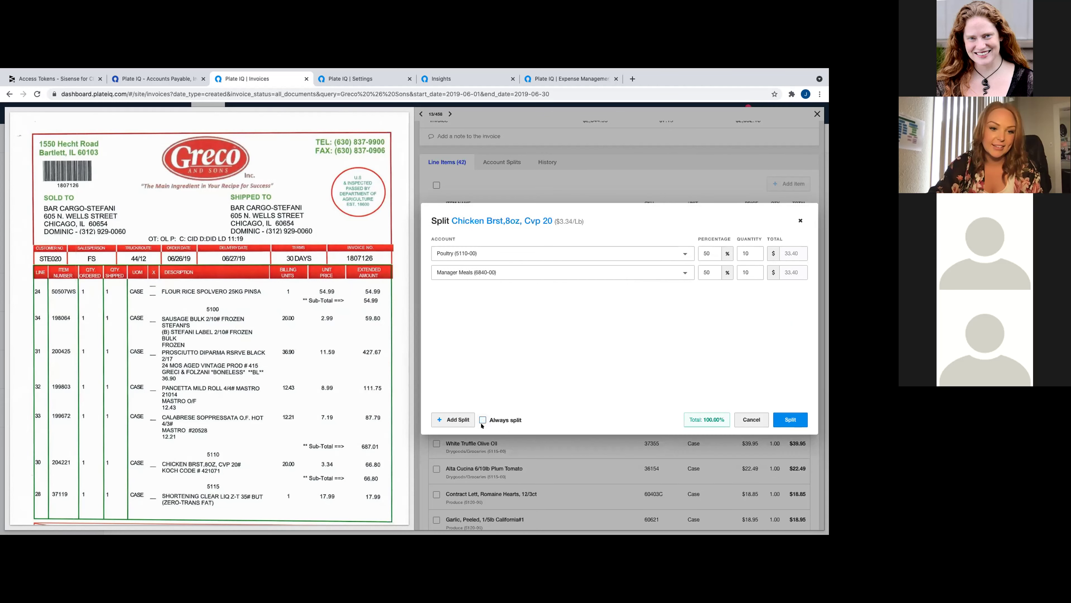
click(800, 220)
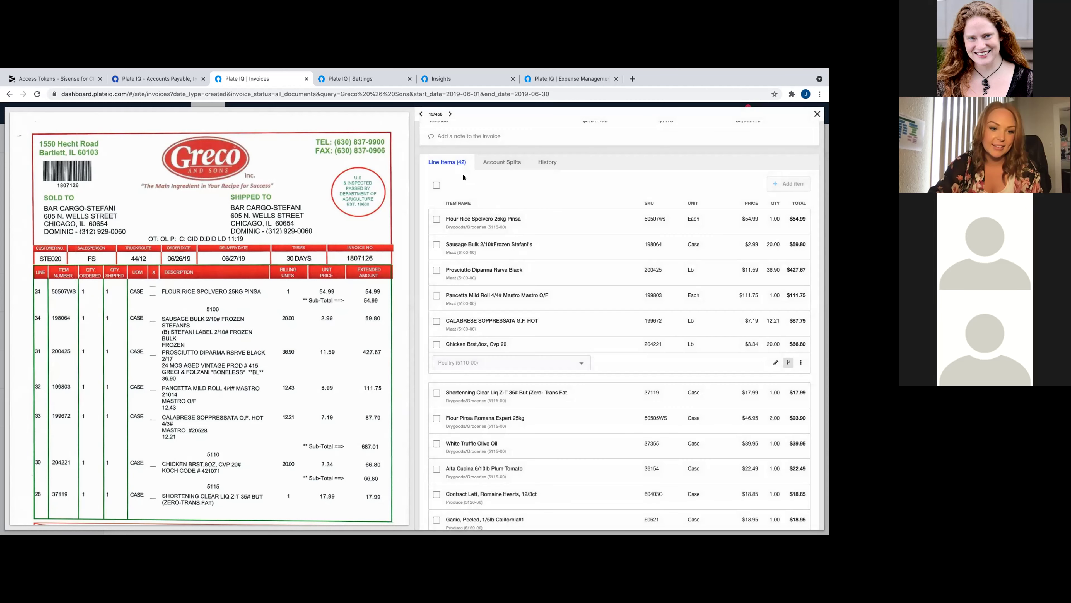
- Examine the invoice's account splits, expanding the item details of the accounts from Paper Supplies (5886-00) up to Drygoods/Groceries (5115-00)
click(495, 160)
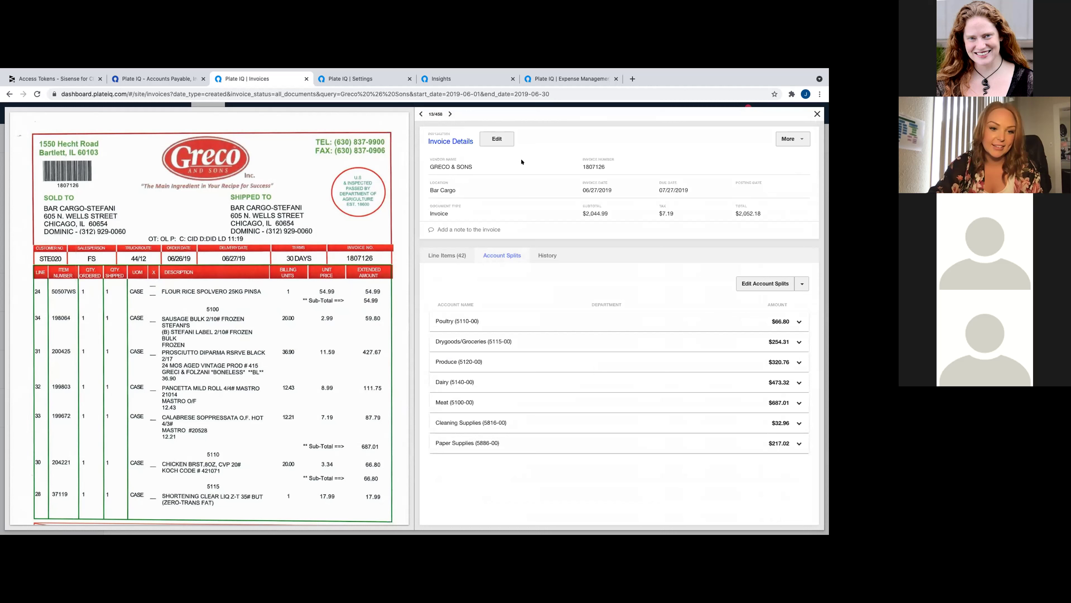
click(798, 443)
click(798, 422)
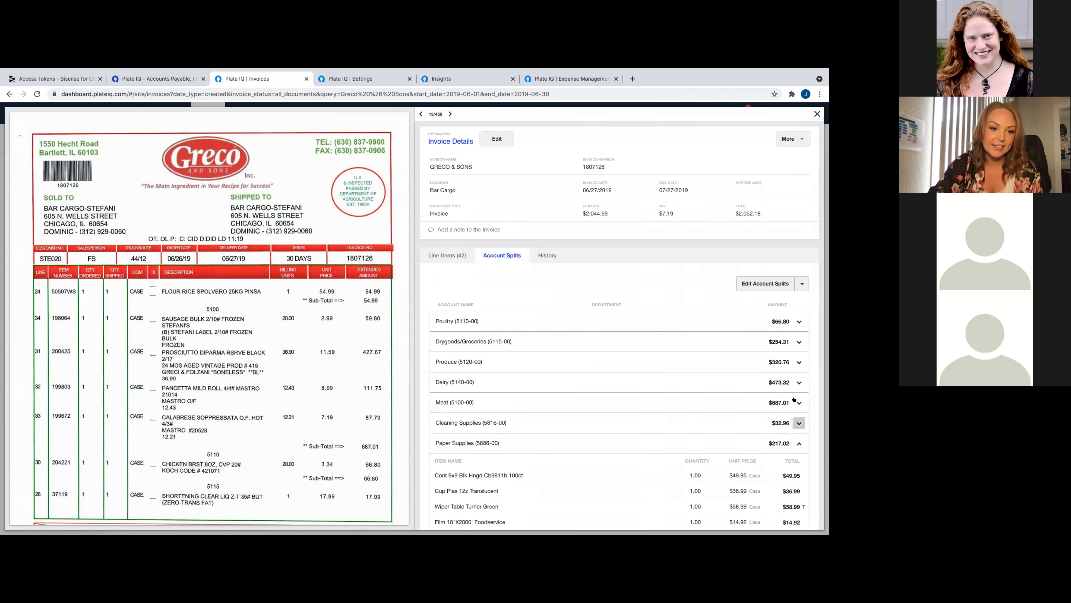
click(798, 403)
click(798, 381)
click(798, 361)
click(799, 341)
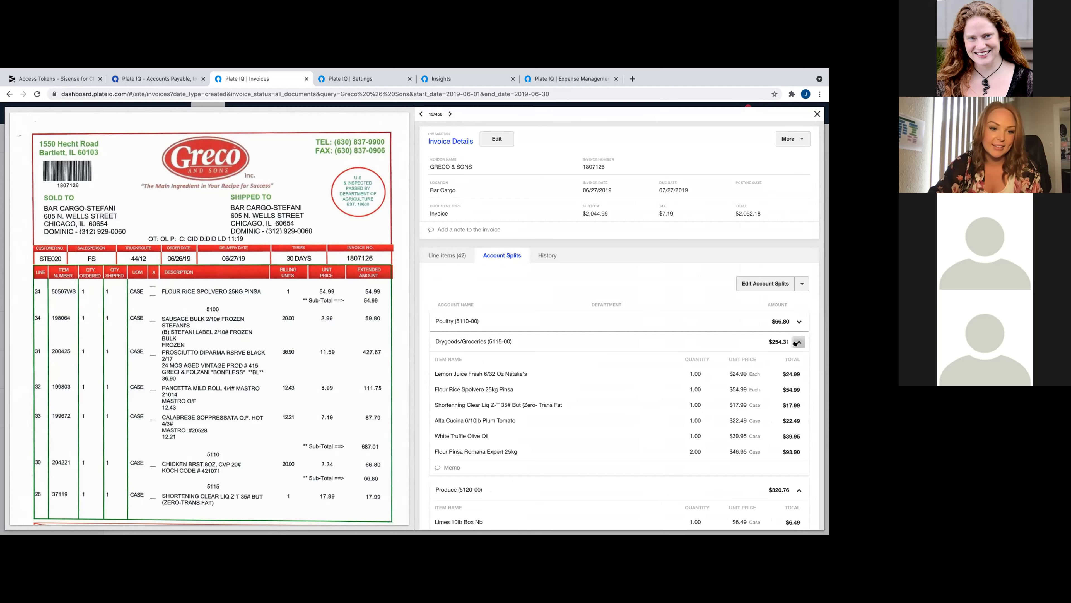
- Open the invoice's history and start flagging the invoice, mentioning a colleague in the reason for flagging
click(545, 256)
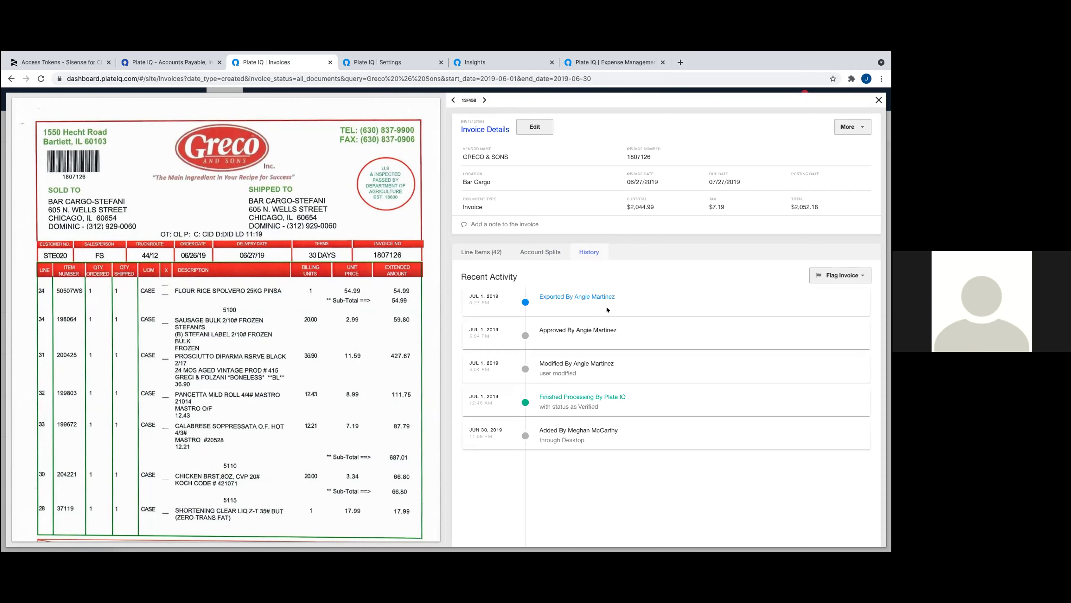
click(843, 278)
click(833, 295)
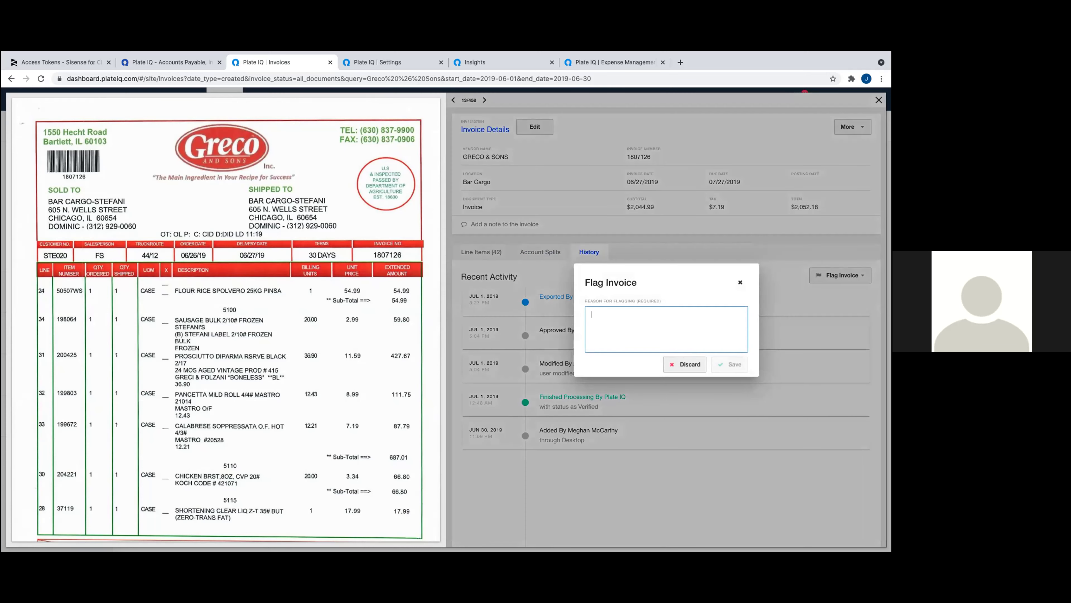
text(@)
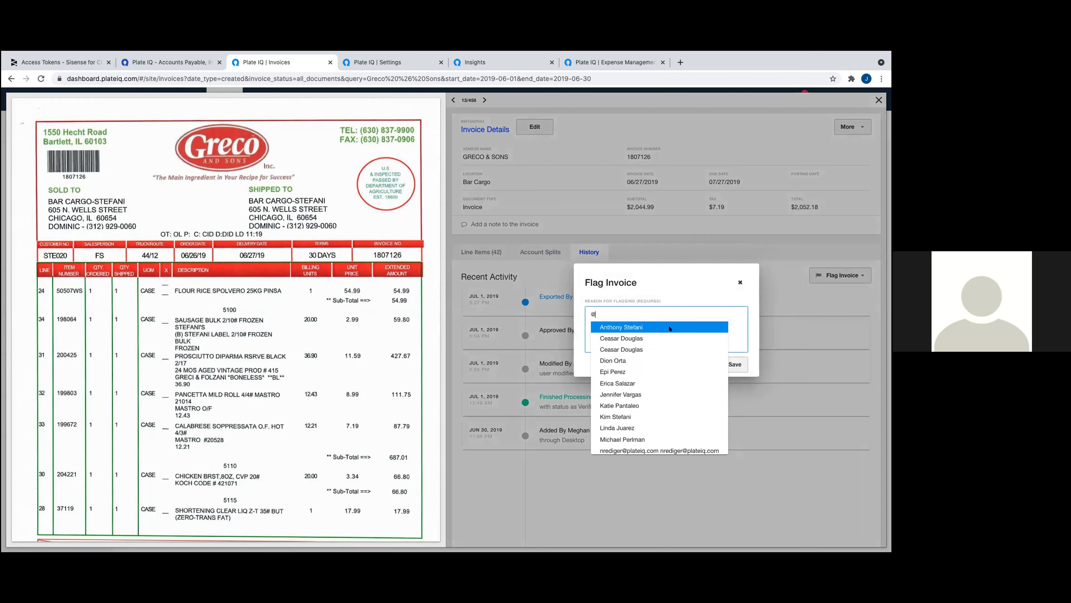
click(617, 383)
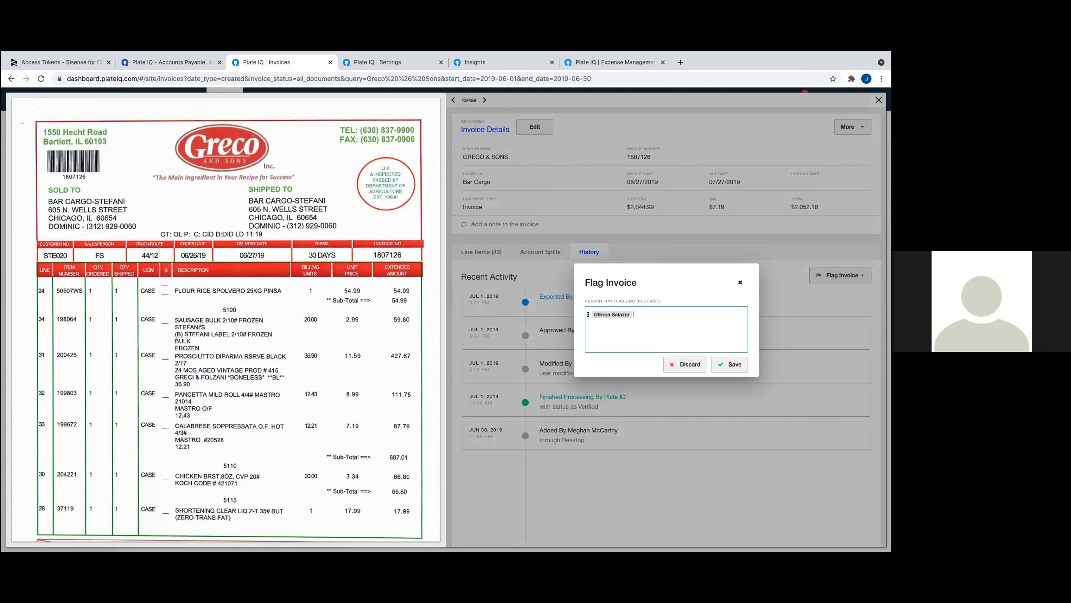
- Replace the colleague mention in the flag reason with support (Plate IQ), and close the flag dialog without saving
key(BackSpace)
text(@as)
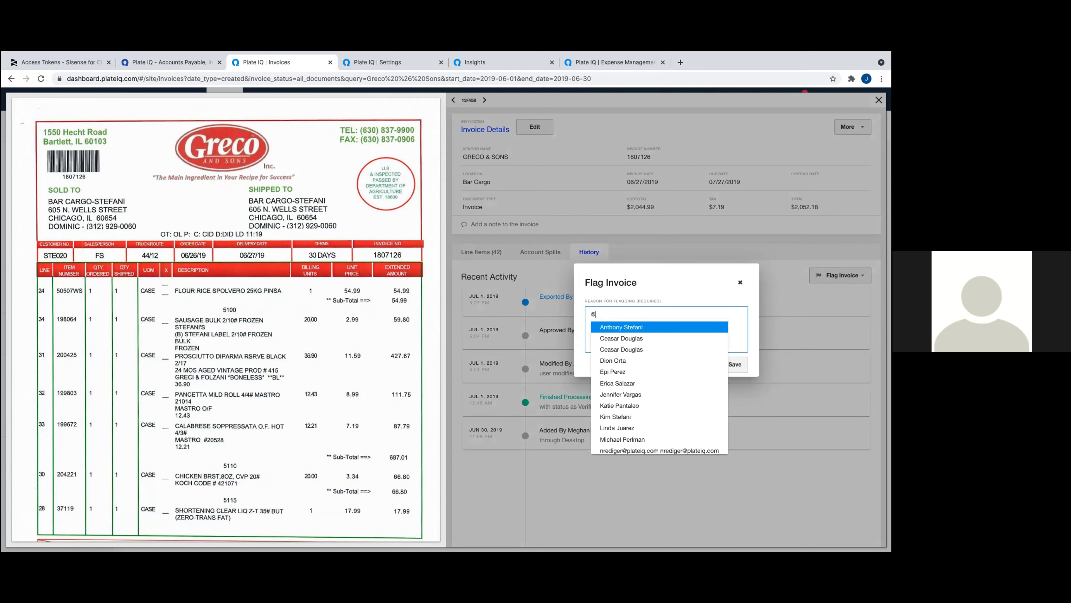
key(BackSpace)
key(BackSpace)
text(s)
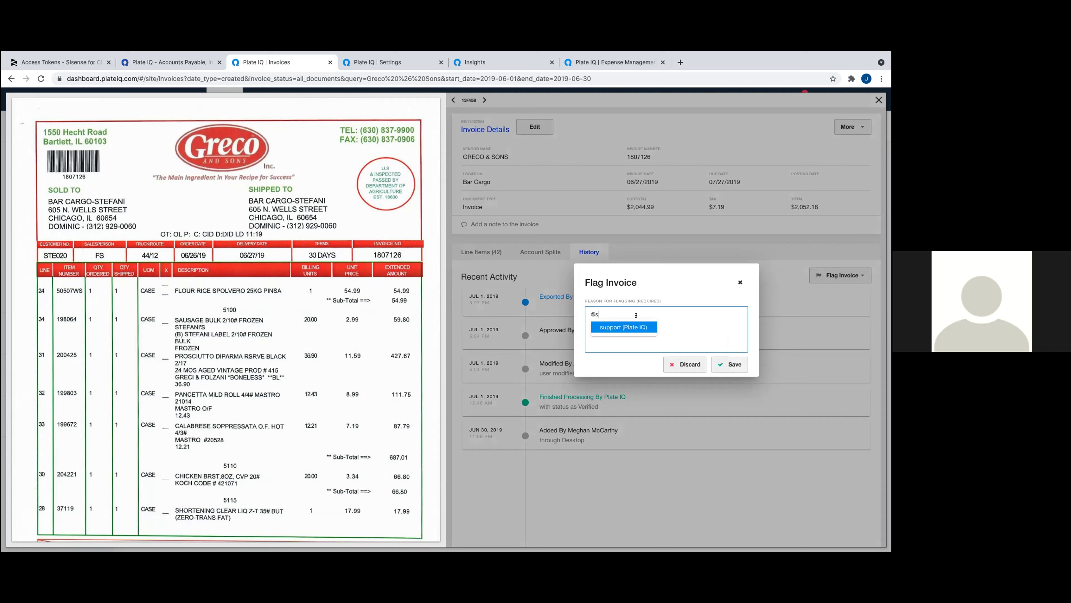
click(636, 327)
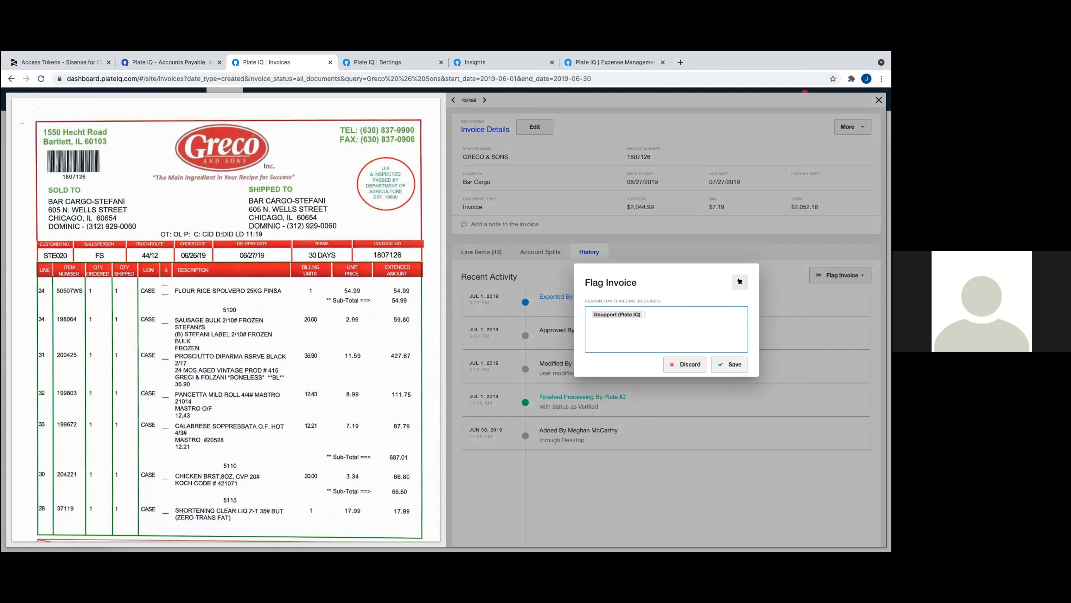
click(740, 281)
- Leave the invoice, clear the Greco & Sons search and filters, and review the Needs Attention, Pending Approval and Approved lists
click(878, 100)
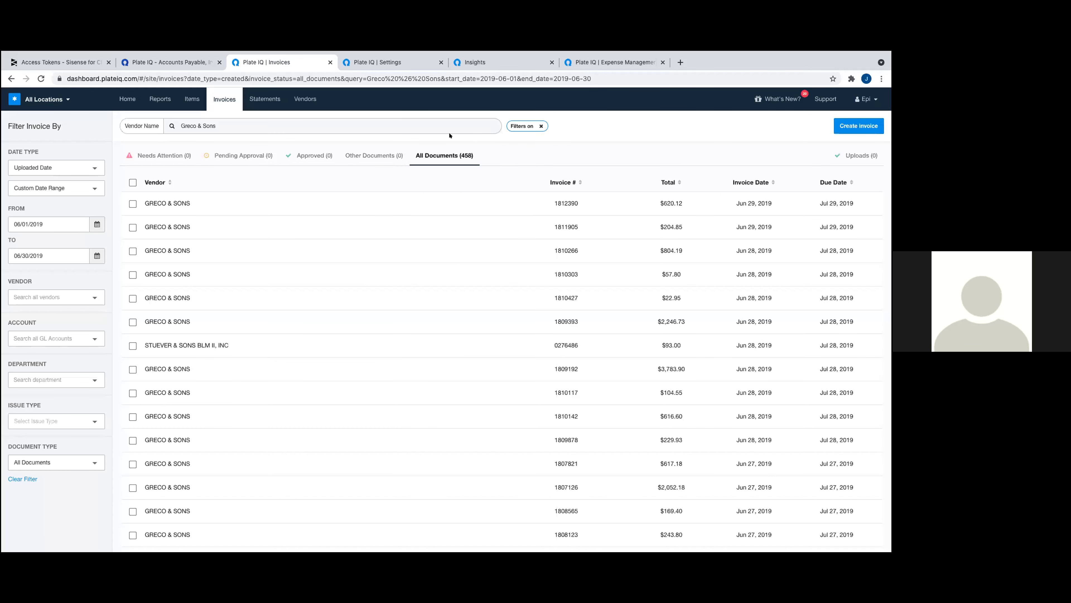
click(536, 125)
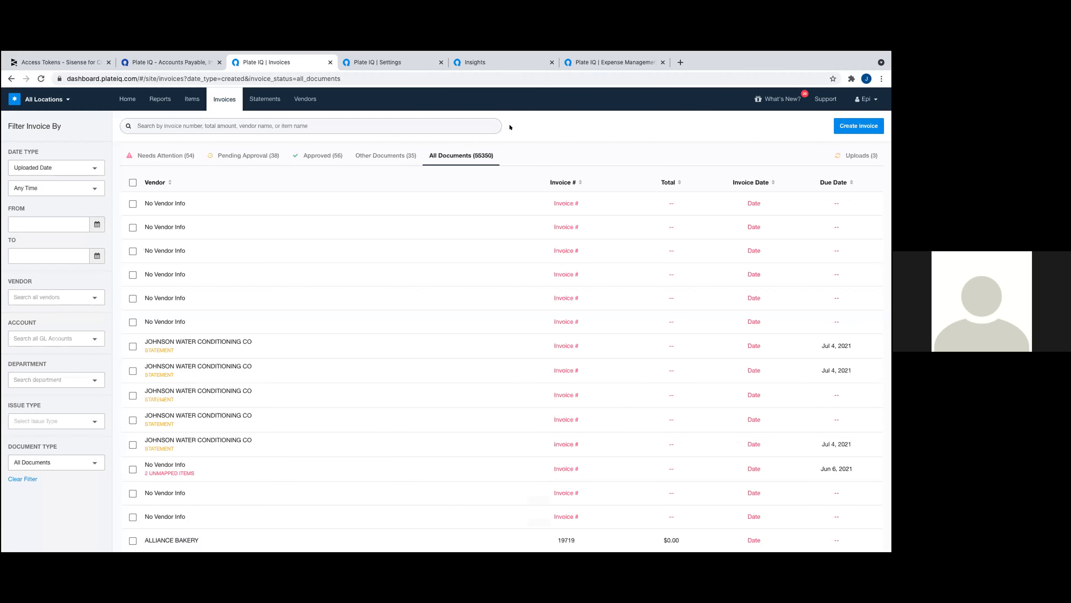
click(160, 155)
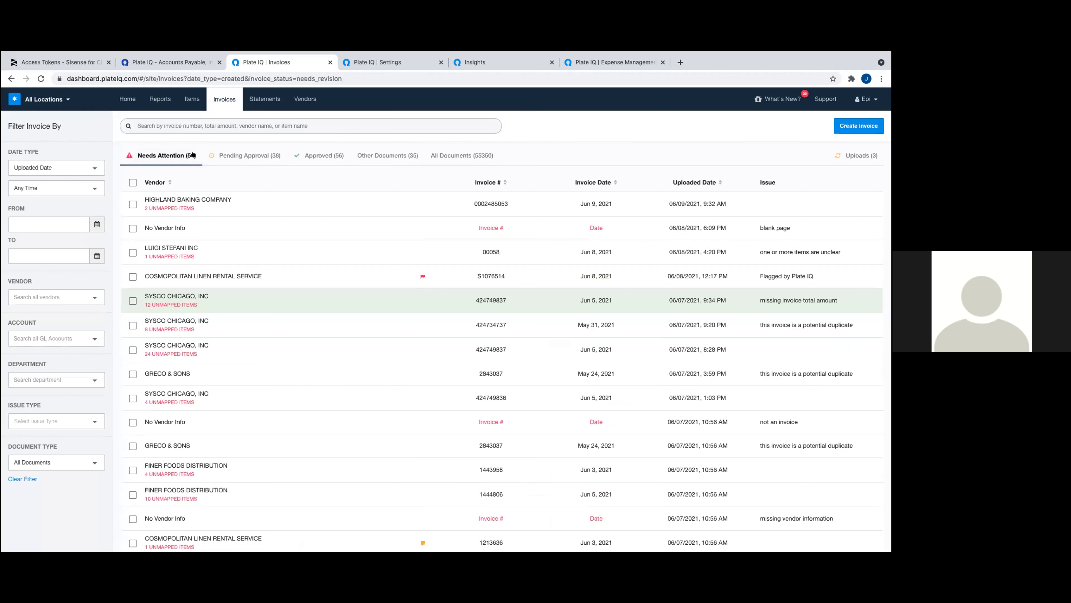
click(249, 155)
click(309, 155)
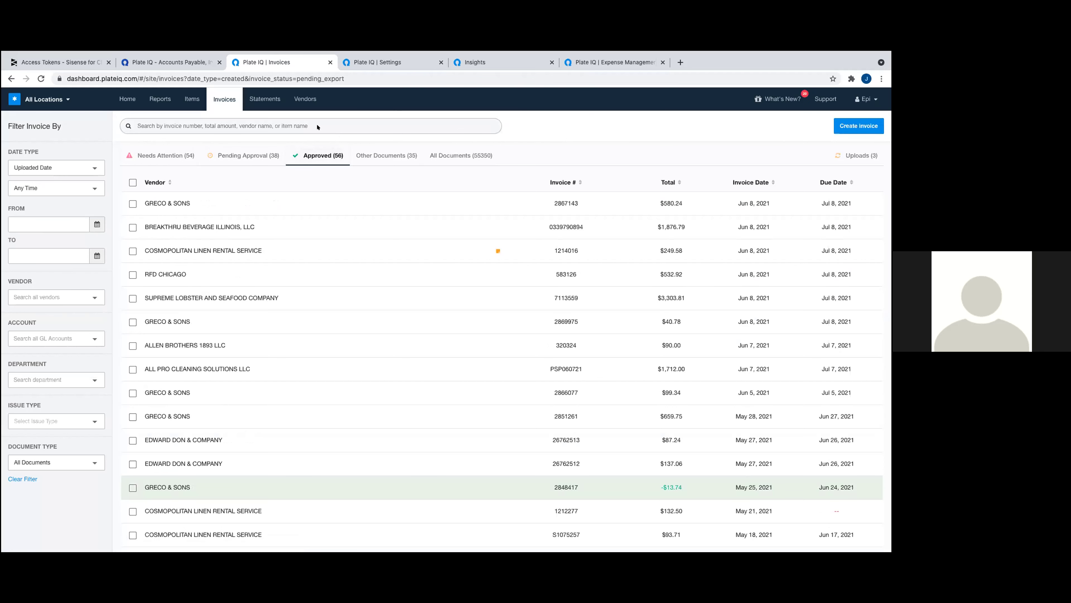
- In the June 3, 2021 Cosmopolitan Linen invoice needing attention, try mapping Linen Care to Cleaning Service (5815-00), and close without confirming
click(164, 153)
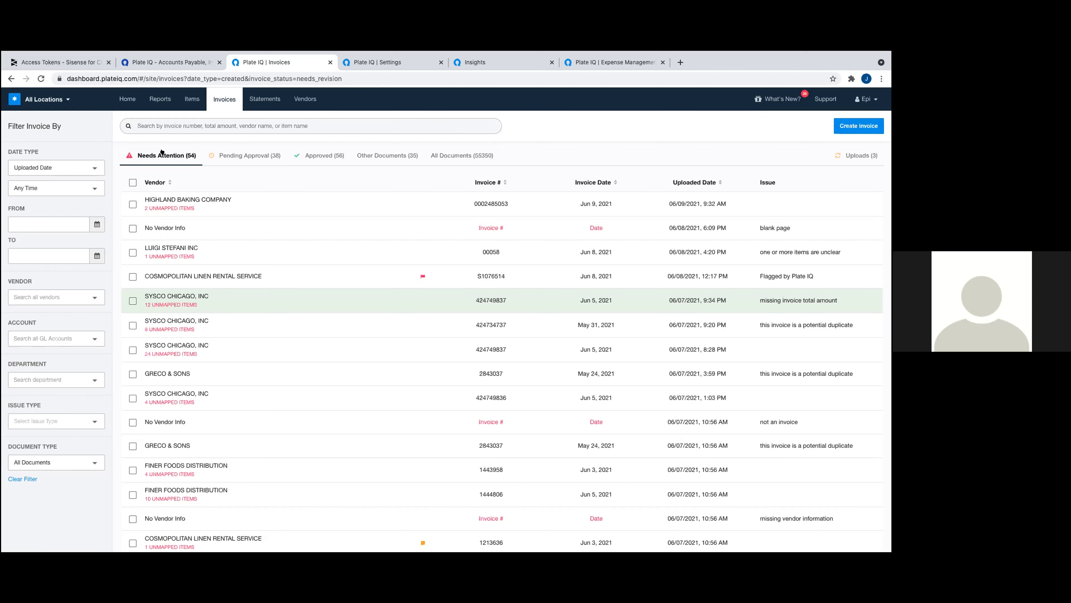
scroll(244, 347, down, 3)
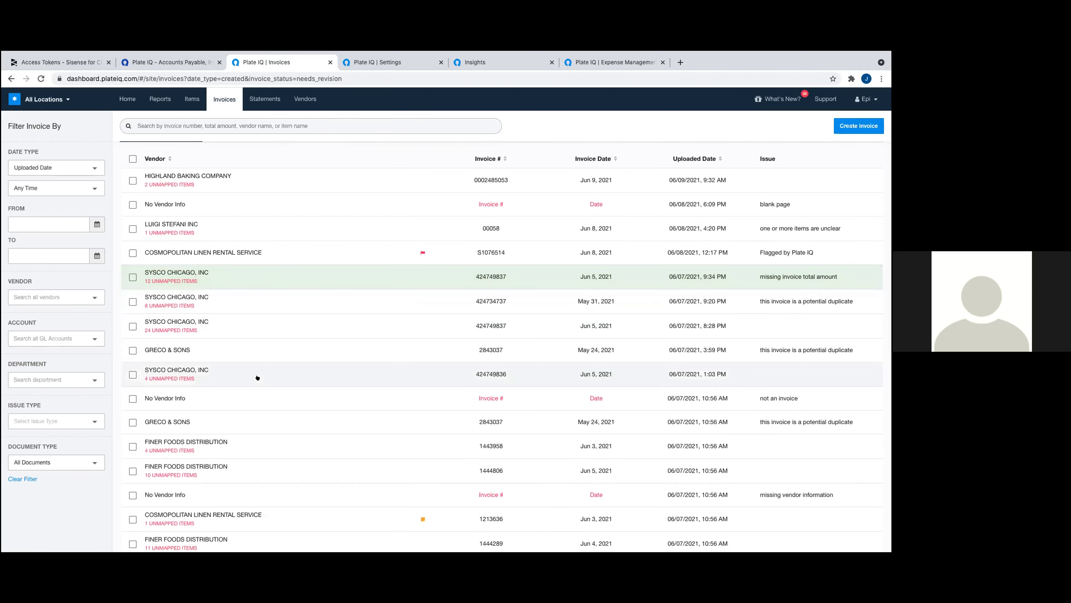
click(282, 479)
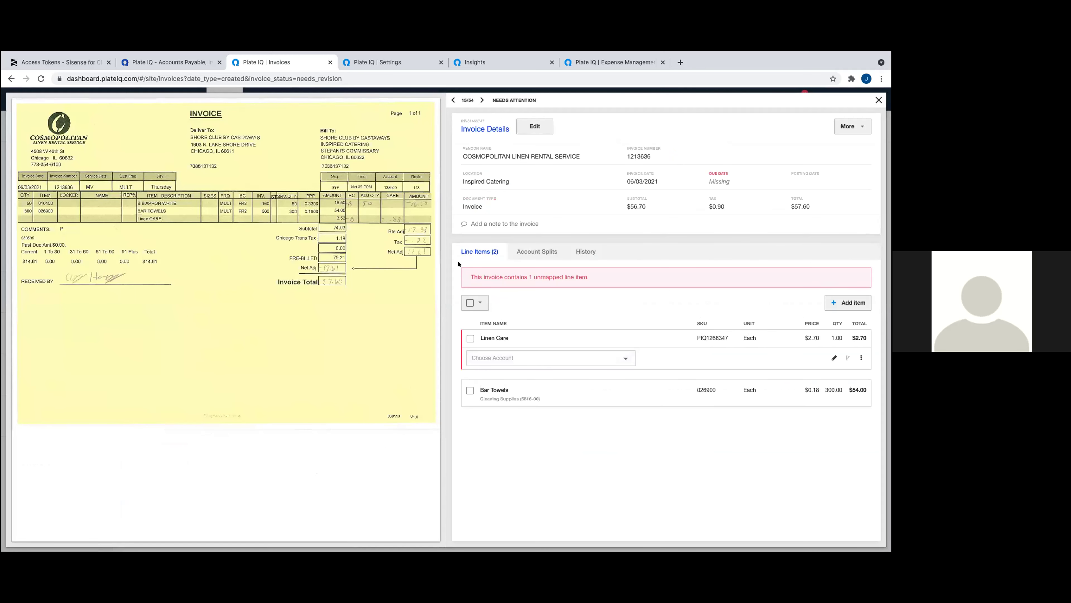
click(623, 359)
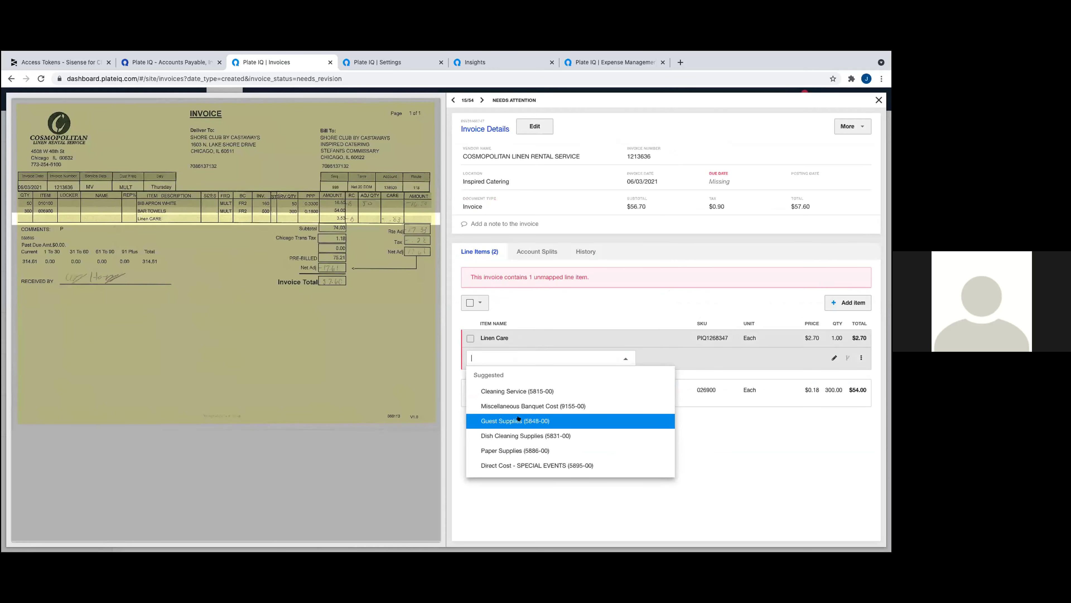
click(513, 392)
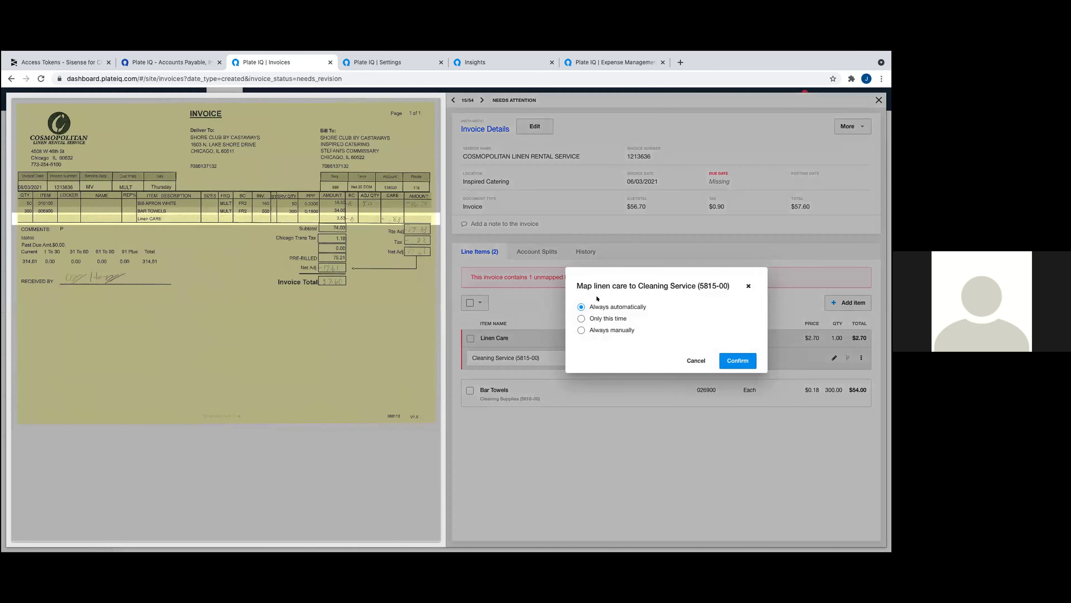
drag(594, 286, 625, 285)
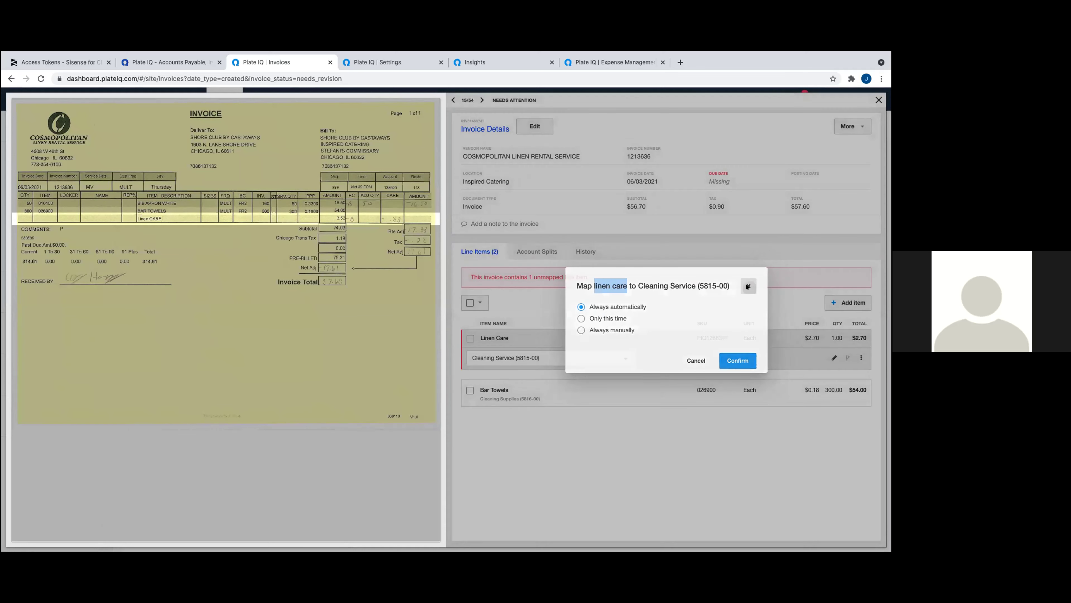
click(747, 286)
key(Escape)
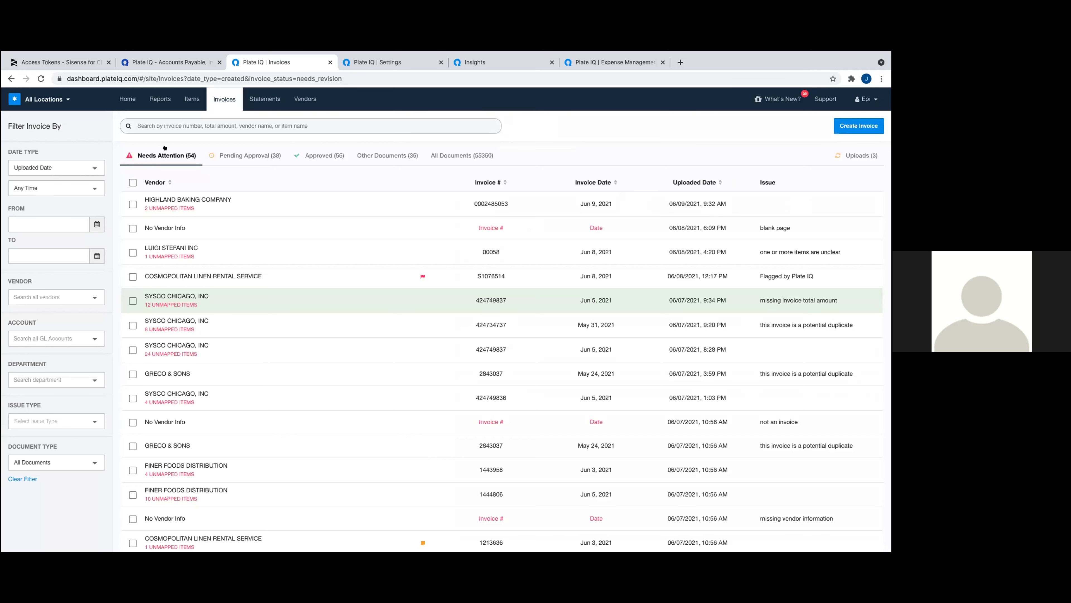
- View the Pending Approval invoices, and open the Approval Policies page in the admin settings
click(235, 153)
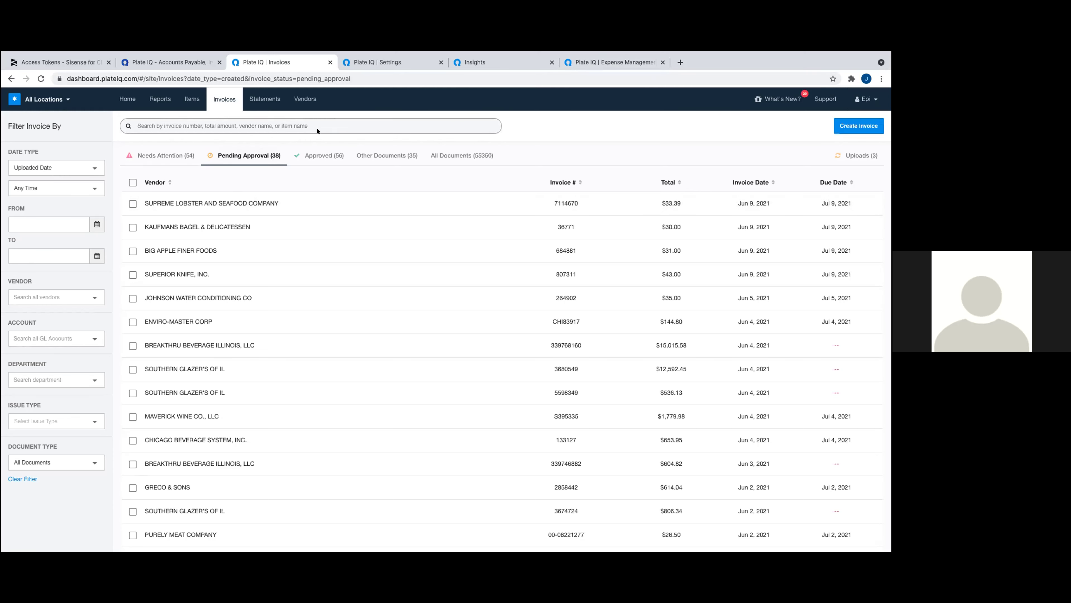
click(353, 67)
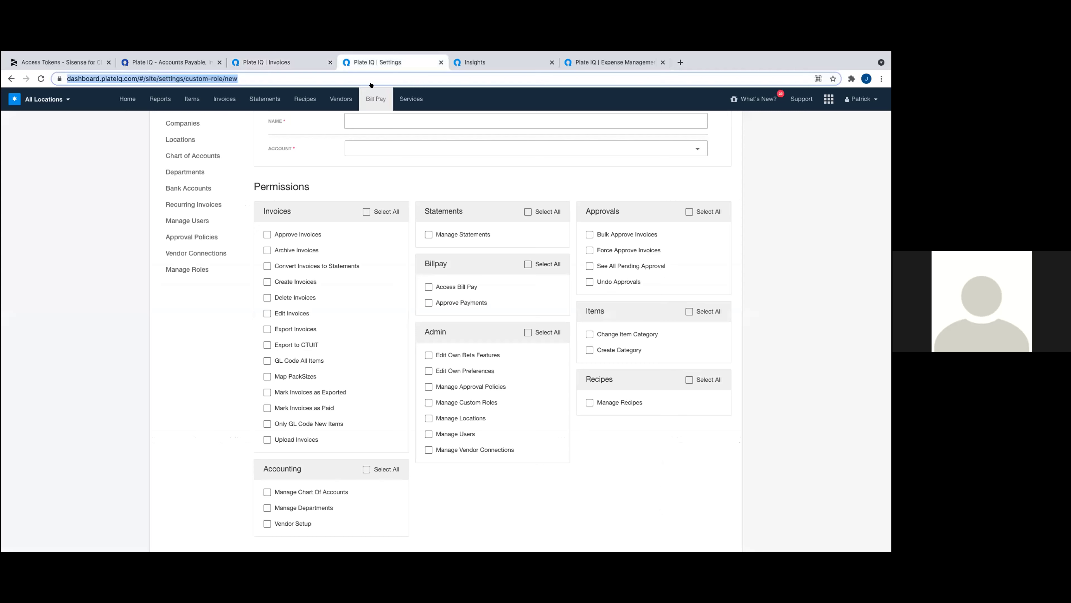
click(853, 100)
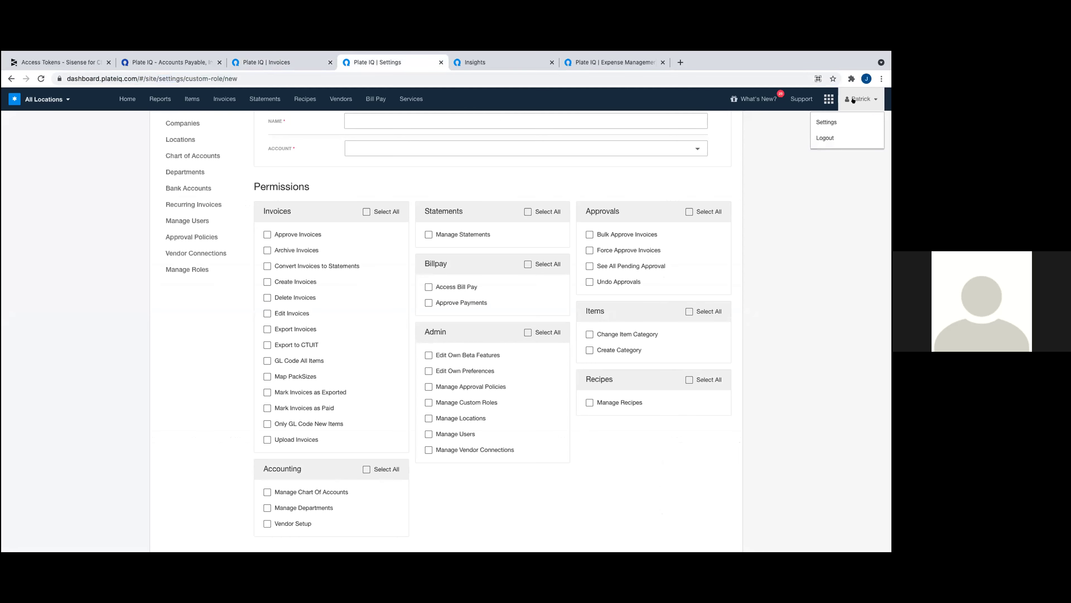
click(827, 122)
drag(211, 232, 161, 231)
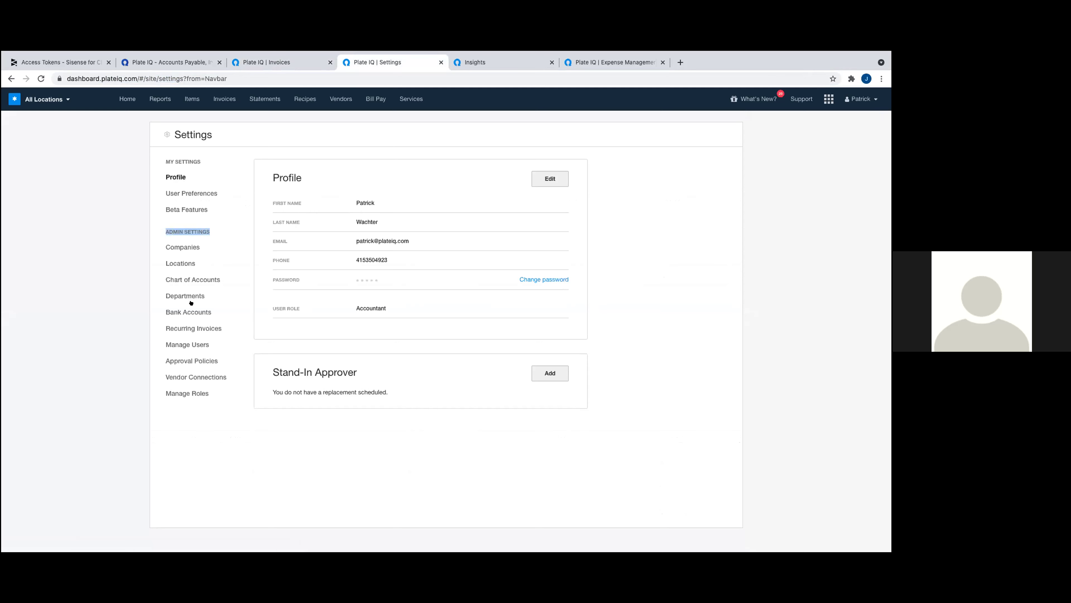
click(192, 360)
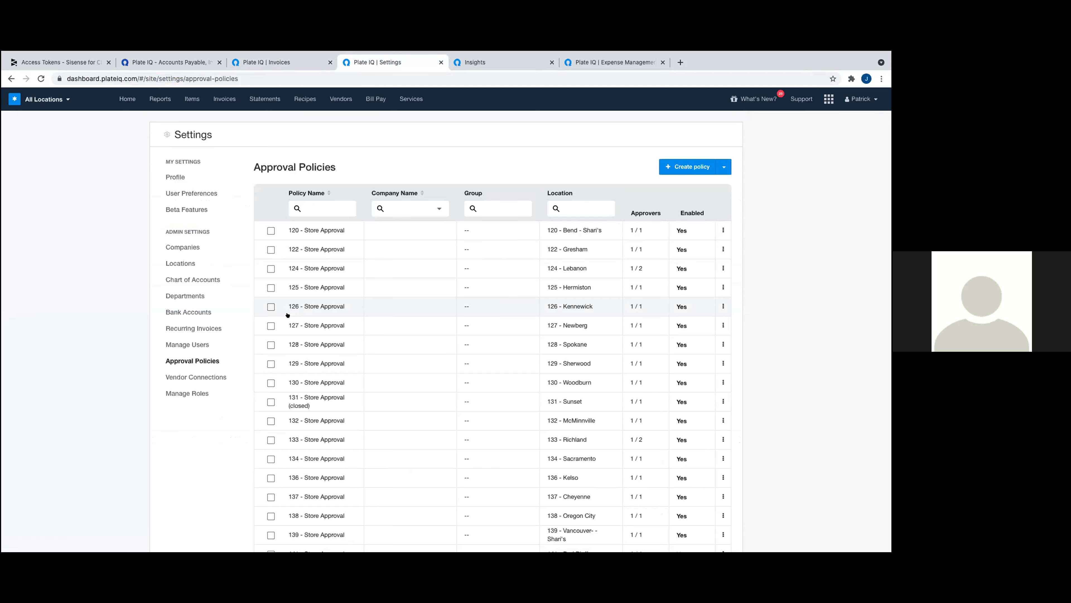
- Create a new approval policy named Food Invoices with the location condition 124 - Lebanon
click(687, 167)
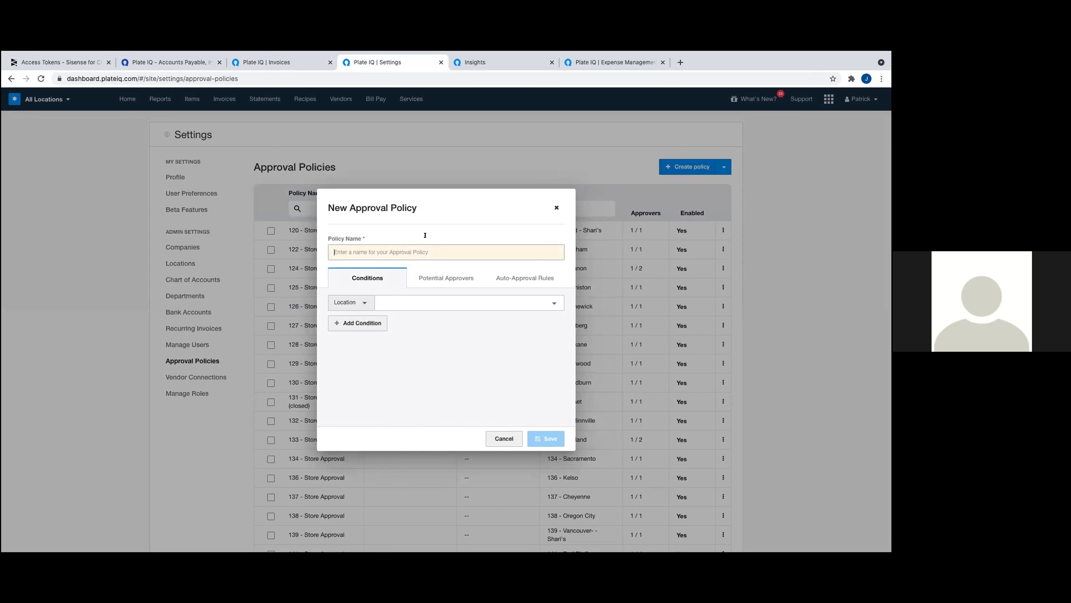
text(Food Invoices)
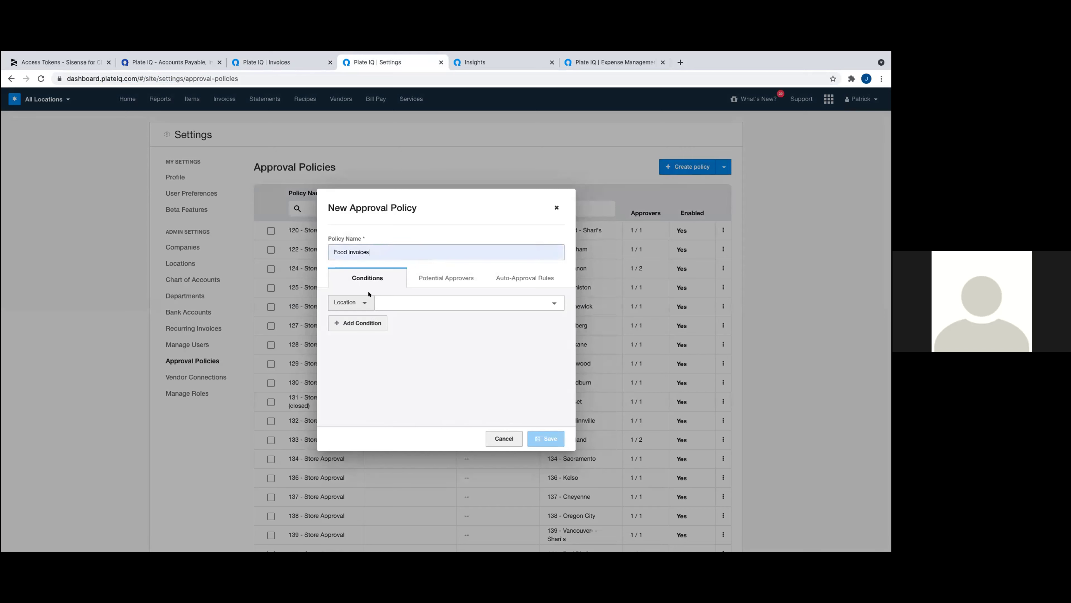
click(361, 302)
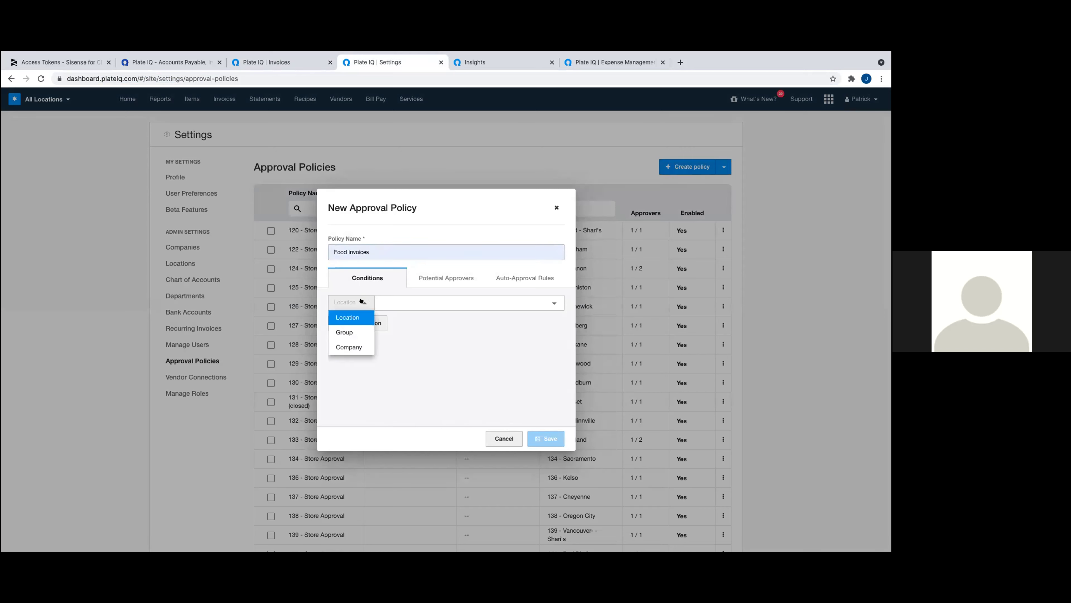
click(355, 322)
click(391, 307)
scroll(408, 354, down, 2)
scroll(408, 354, down, 4)
click(411, 366)
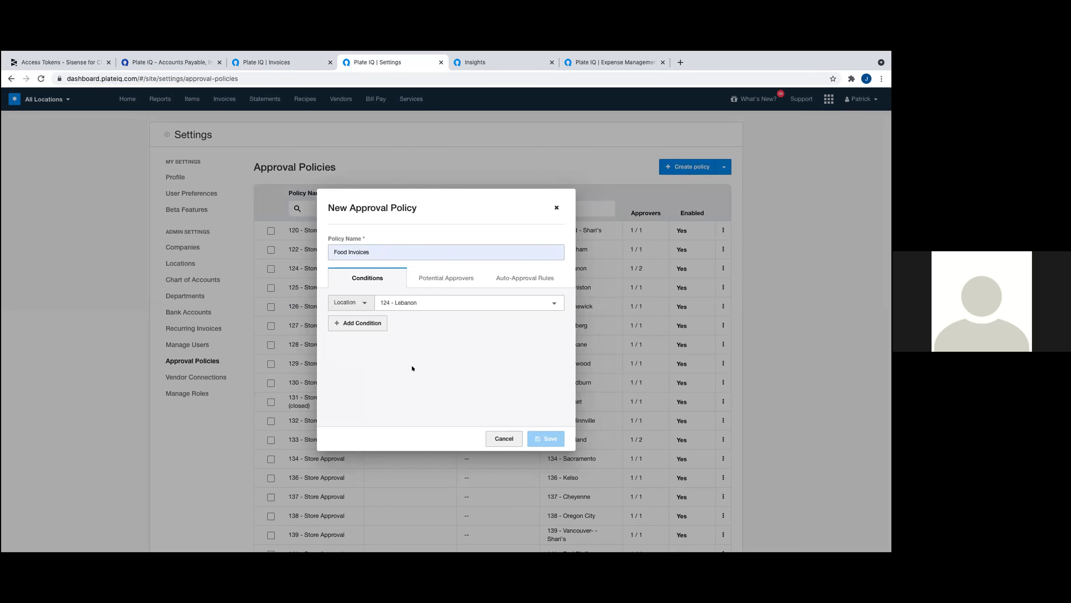
- Add a vendor condition for 1099 PRO, INC. to the Food Invoices policy
click(355, 321)
click(360, 323)
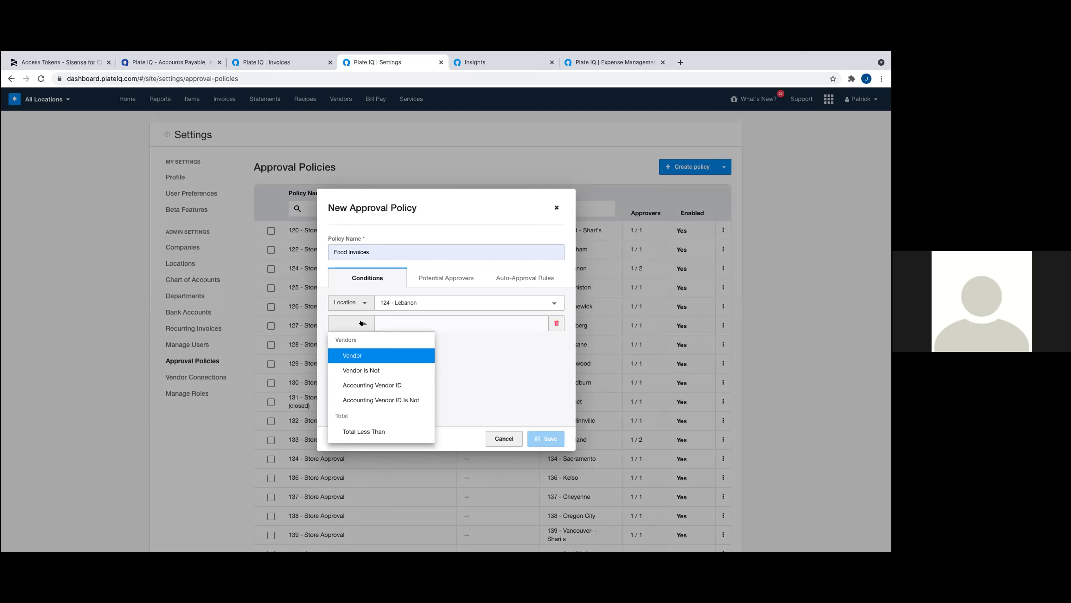
click(357, 355)
click(415, 323)
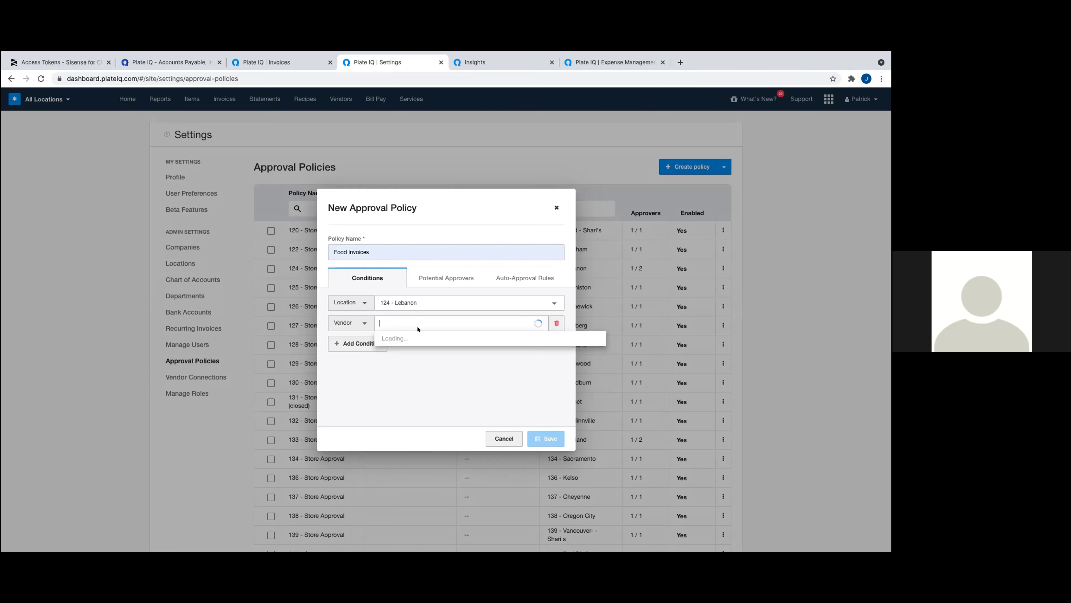
click(415, 340)
- Add a second vendor condition for 1120 MOUNT ROSE to the policy
click(356, 343)
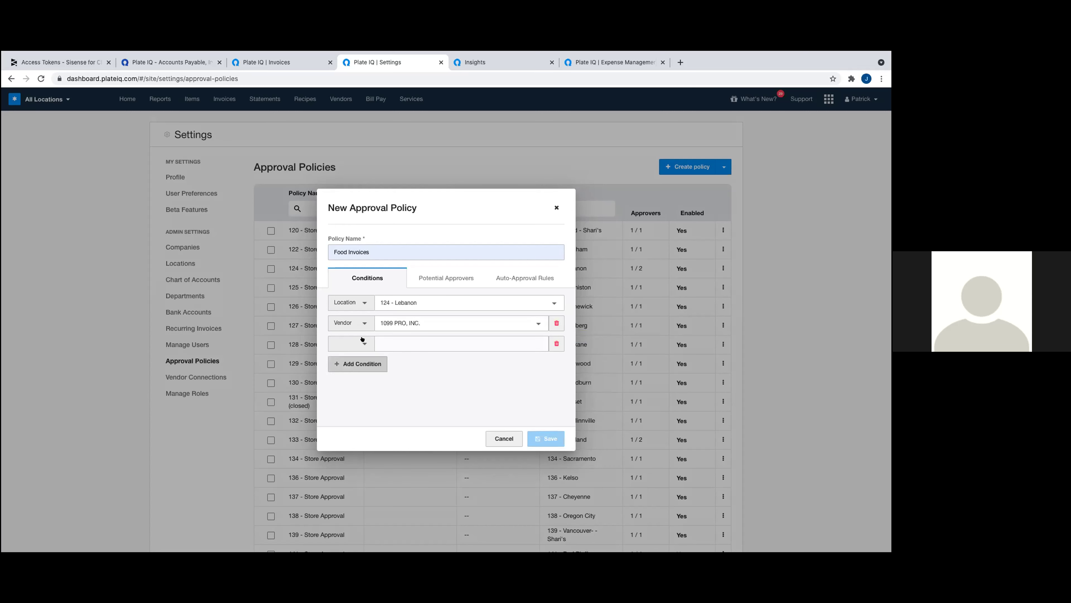
click(362, 344)
click(358, 376)
click(389, 344)
click(396, 382)
- Add several empty conditions to the policy and remove all but one of them
click(358, 363)
click(359, 384)
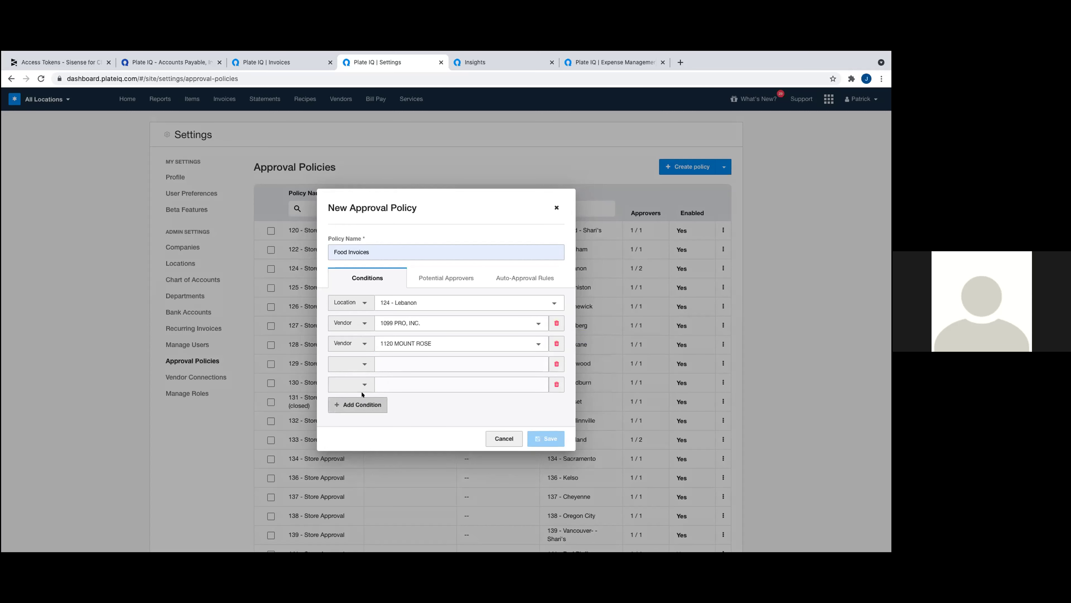
click(365, 402)
click(362, 416)
click(556, 406)
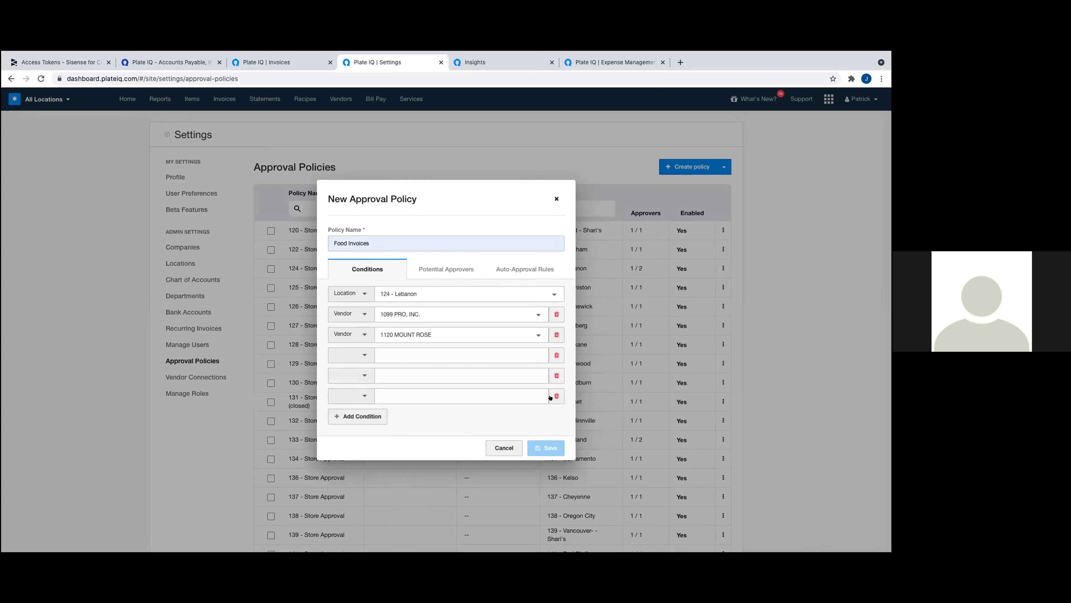
click(556, 394)
click(556, 379)
- Add a Total Less Than condition of 500 to the Food Invoices policy
click(364, 362)
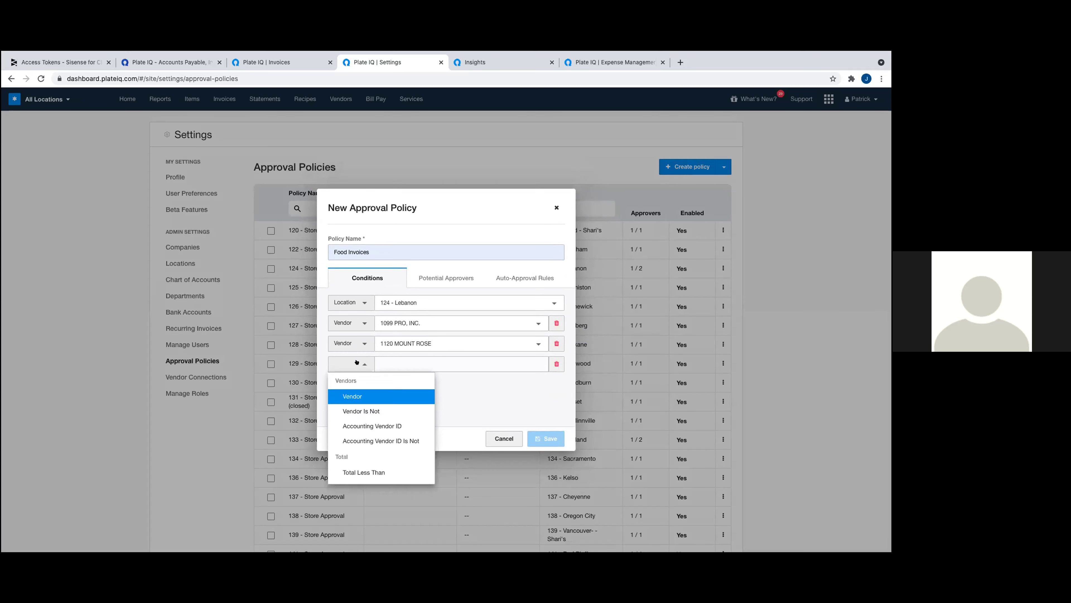
scroll(362, 404, down, 6)
scroll(362, 403, up, 5)
scroll(362, 403, up, 1)
scroll(361, 405, down, 3)
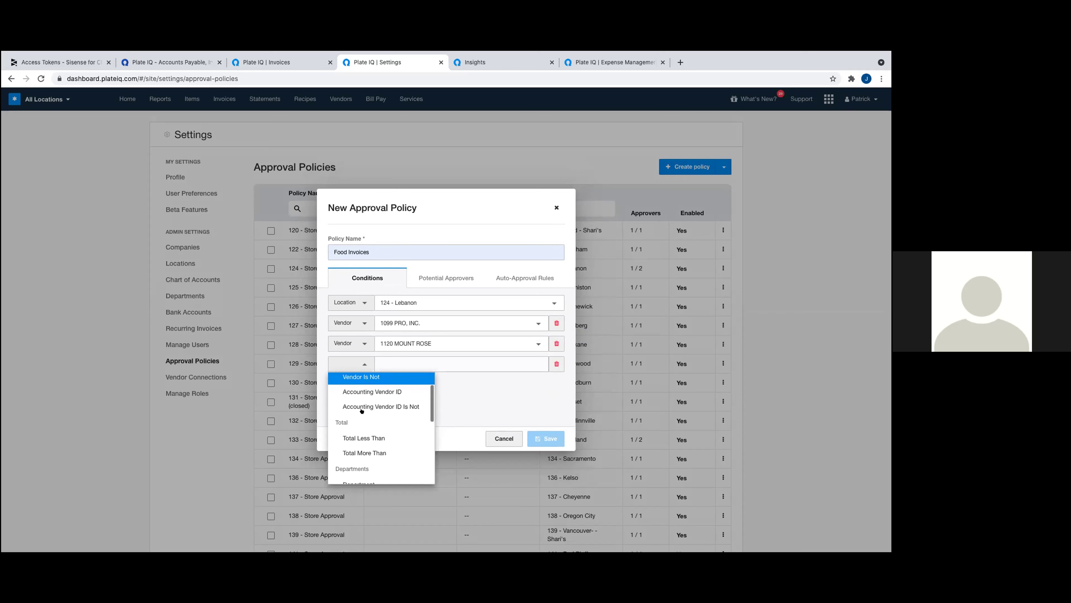
click(362, 418)
click(414, 360)
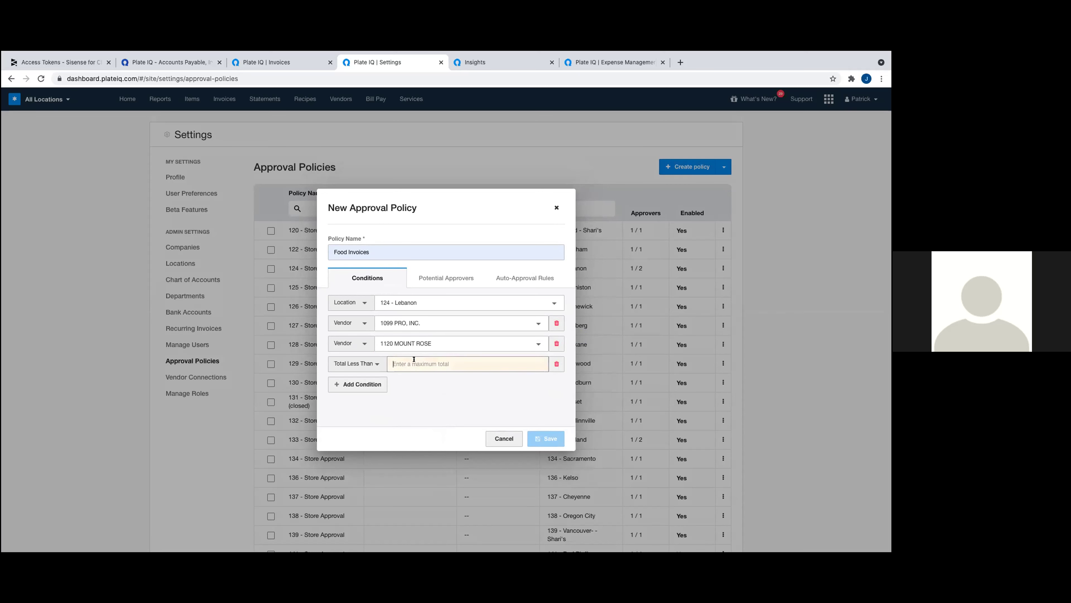
text(500)
click(425, 404)
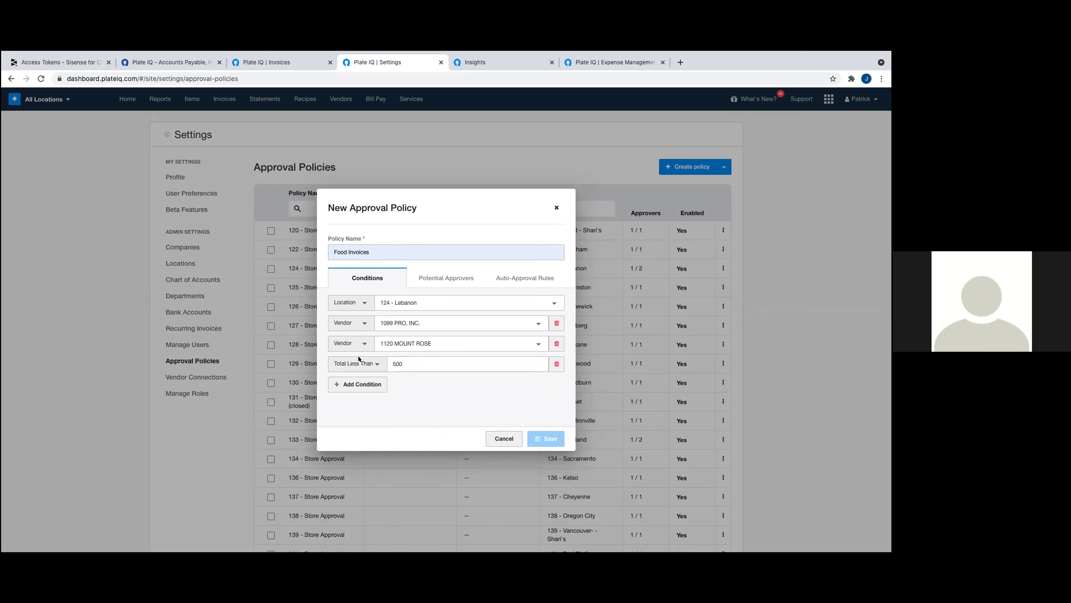
- Choose the first potential approver for the policy and set that approver's escalation days to 5
click(430, 277)
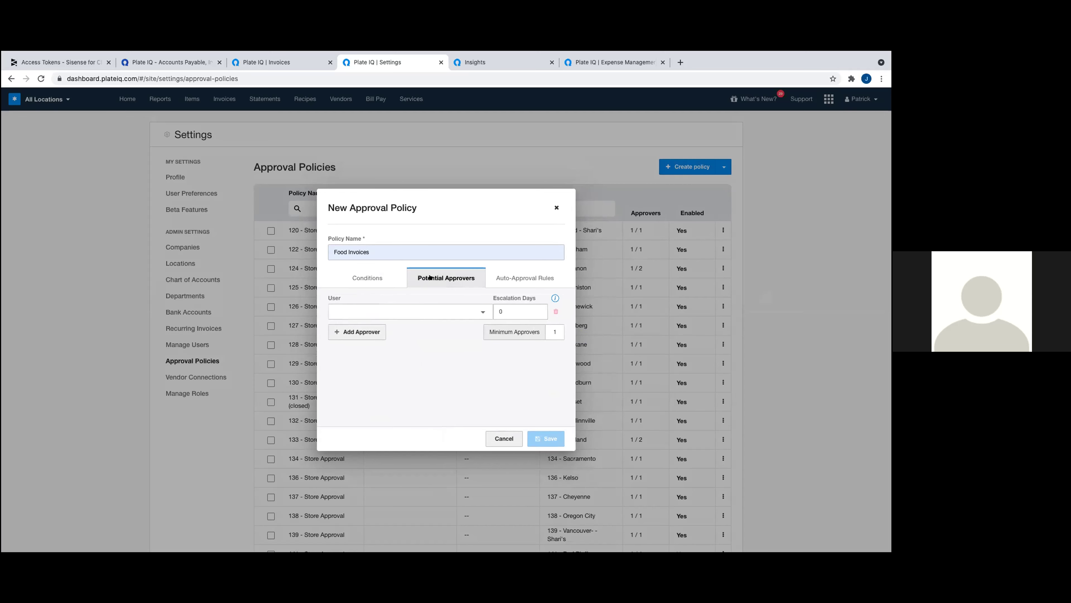
click(475, 311)
scroll(357, 381, down, 2)
click(358, 382)
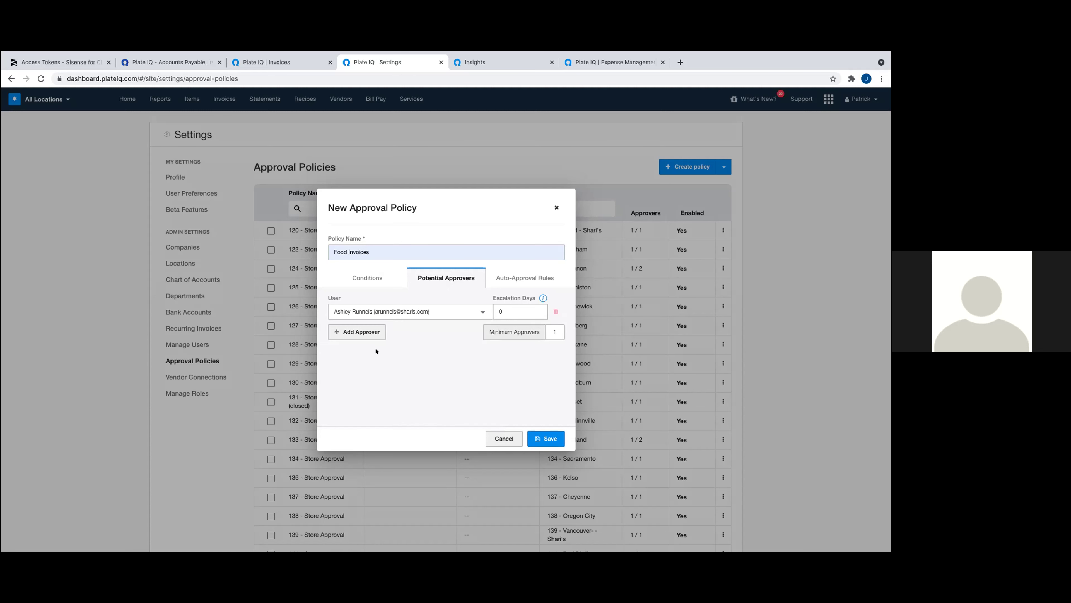
click(500, 310)
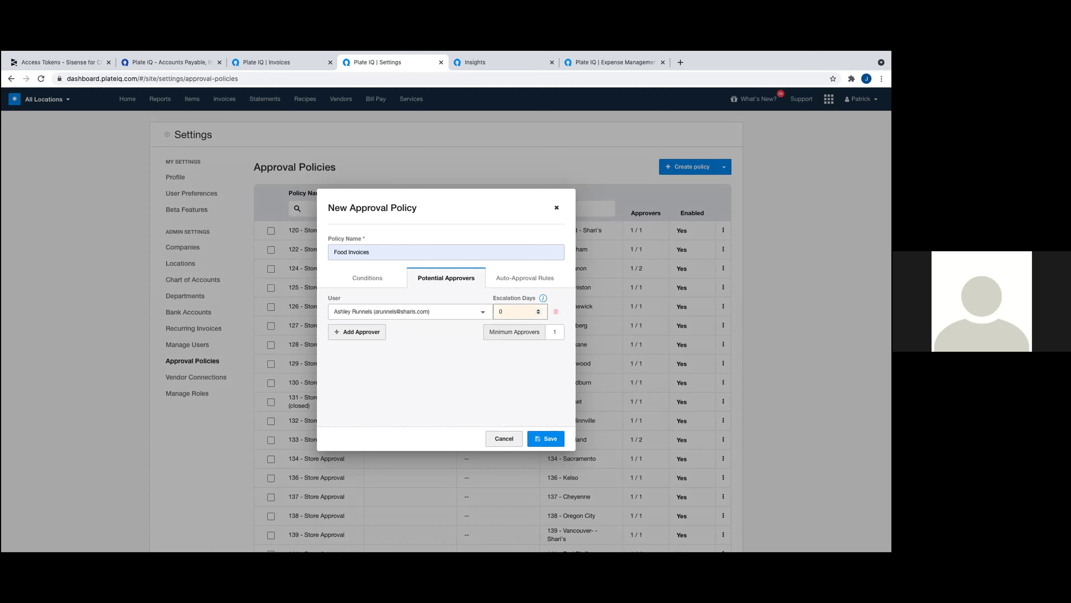
key(BackSpace)
text(5)
- Add a second potential approver to the policy with 5 escalation days
click(356, 330)
click(358, 332)
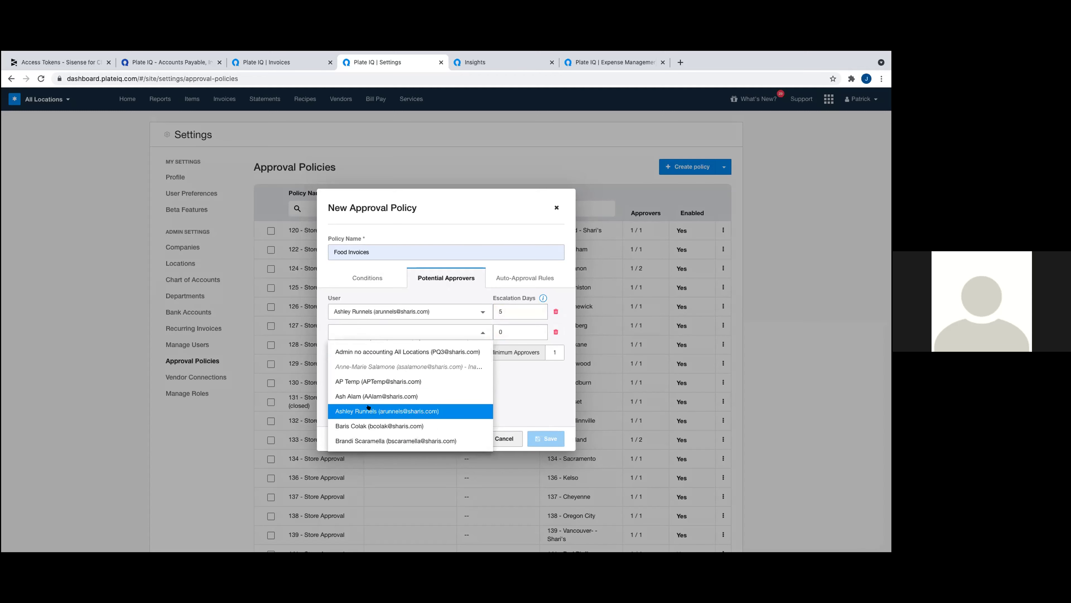
click(359, 426)
click(501, 331)
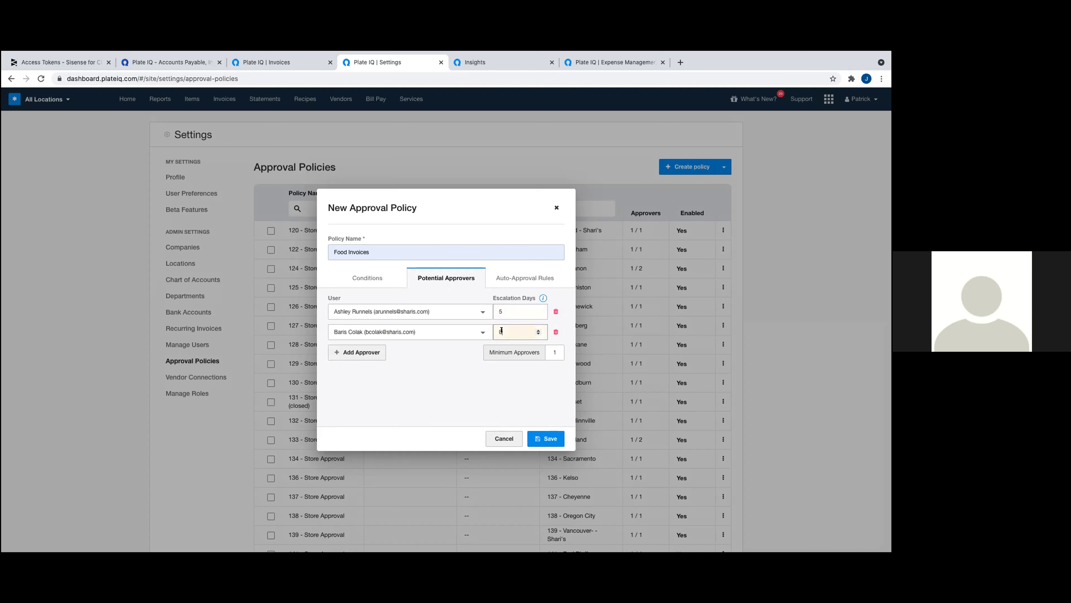
key(BackSpace)
text(5)
- Re-enter 5 escalation days for the first approver, check the minimum approvers value, and close the policy without saving
click(508, 308)
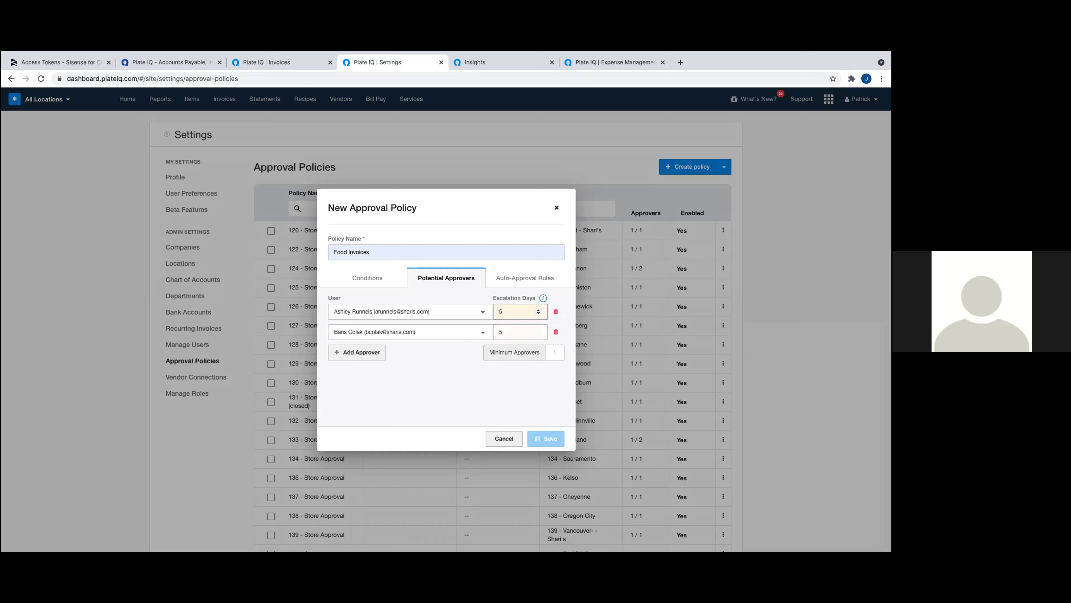
key(BackSpace)
text(5)
click(478, 382)
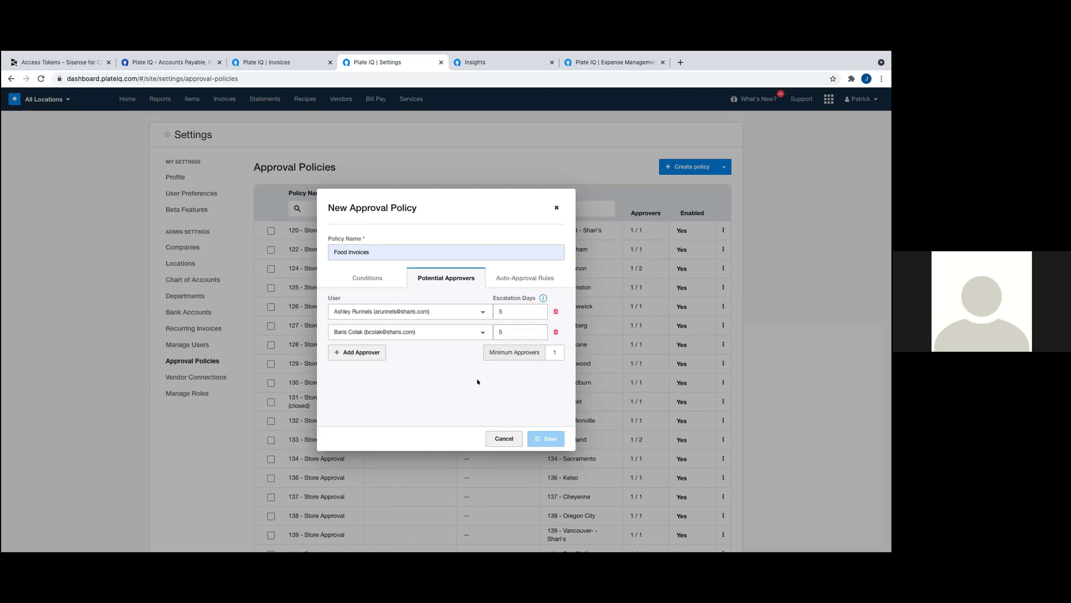
click(555, 352)
click(473, 390)
click(557, 208)
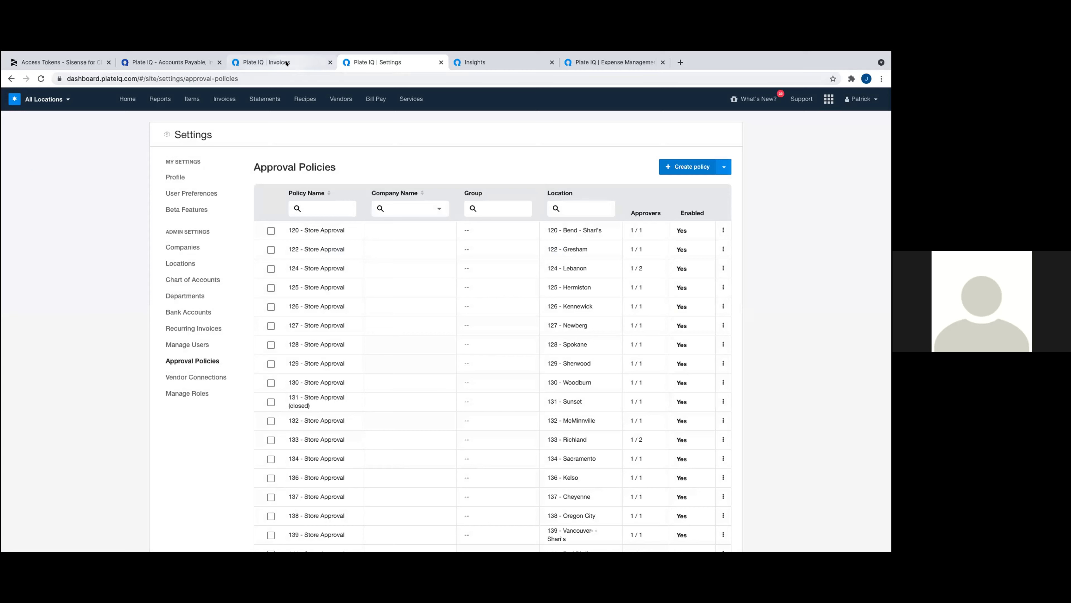
- Review the pending Supreme Lobster and Kaufmans Bagel invoices on the Invoices page, including the note entry option for Kaufmans
click(287, 63)
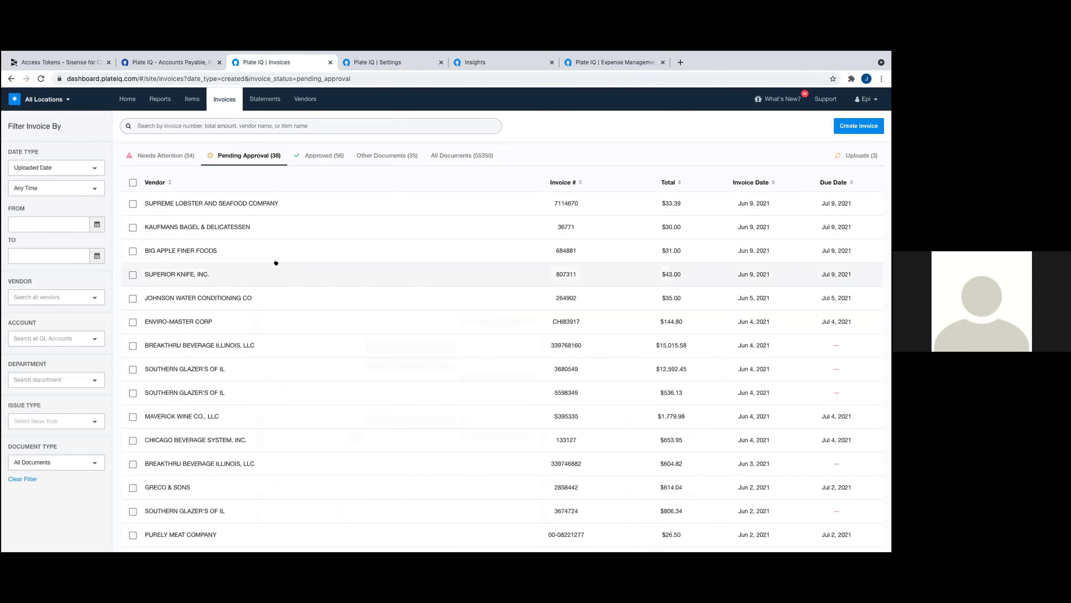
click(264, 203)
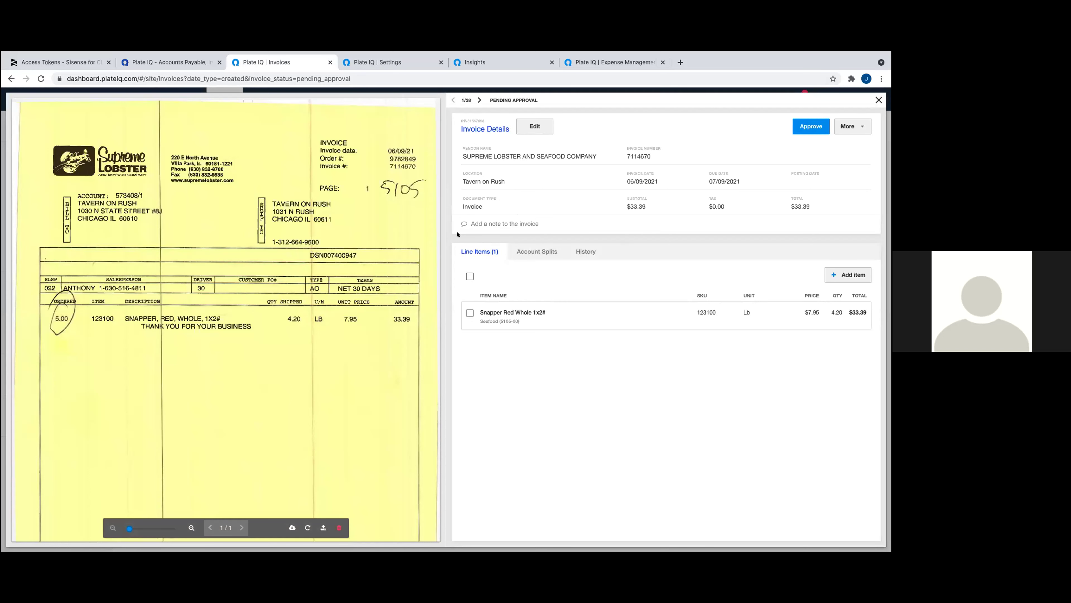
click(478, 100)
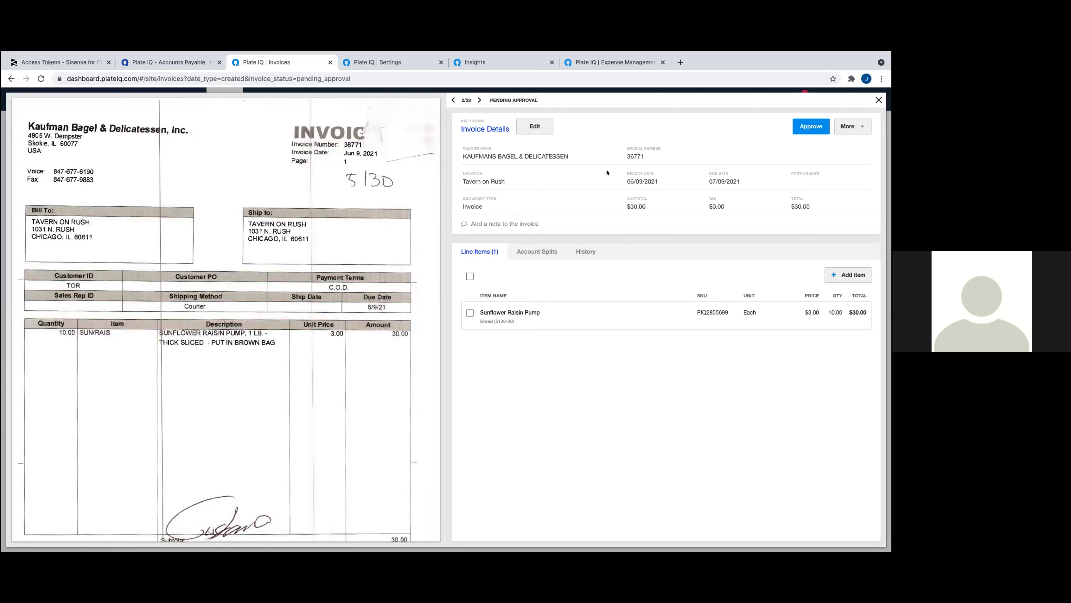
mouse_move(151, 413)
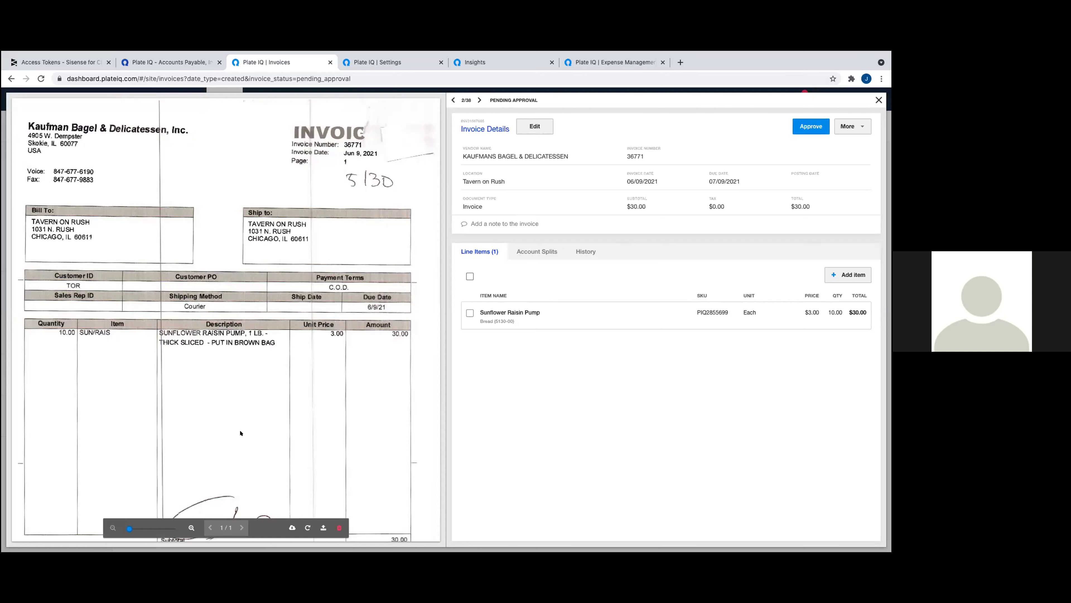
click(495, 225)
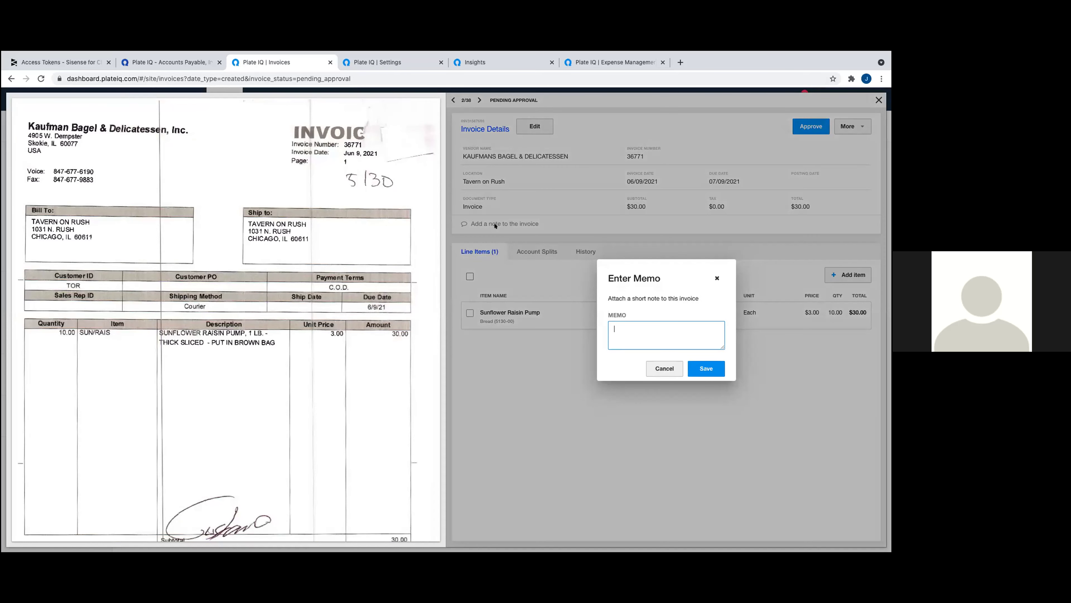
click(717, 277)
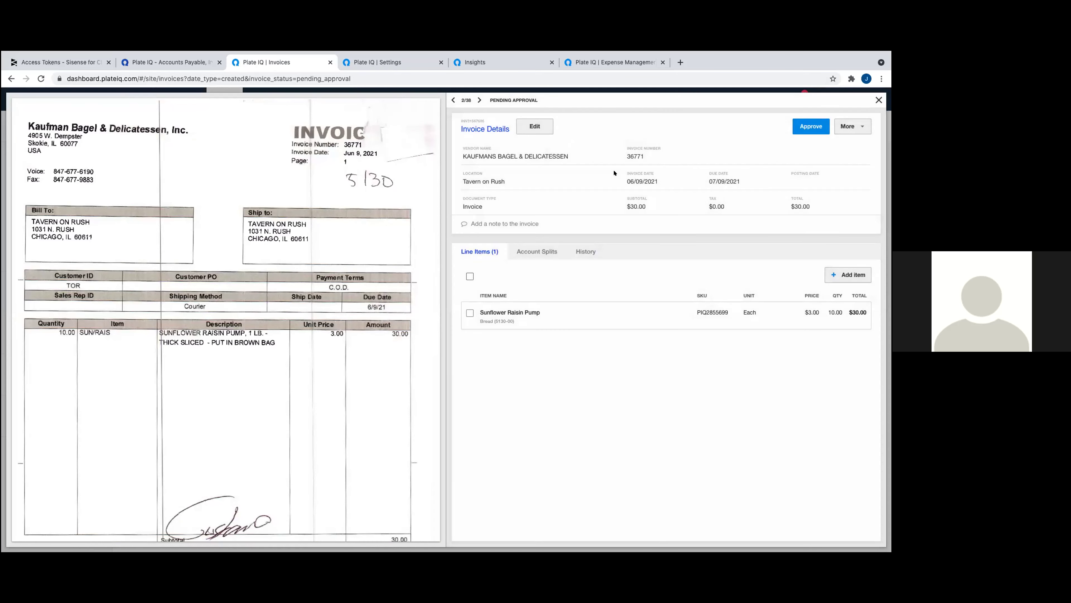
click(878, 100)
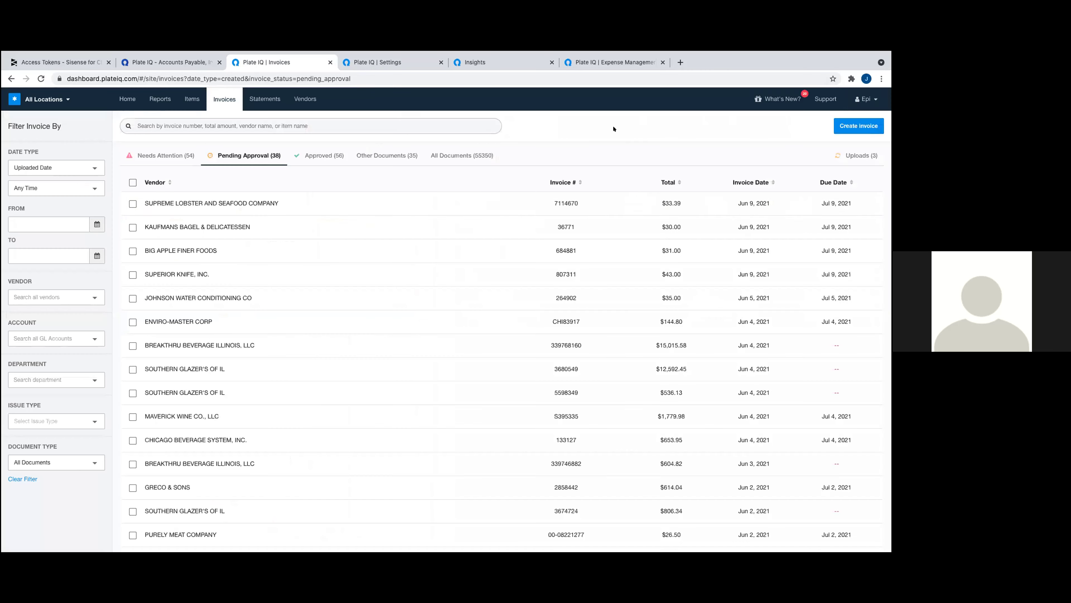
- Select the first three pending invoices and then all listed ones for bulk actions, clearing the selection each time
click(133, 204)
click(132, 250)
click(129, 273)
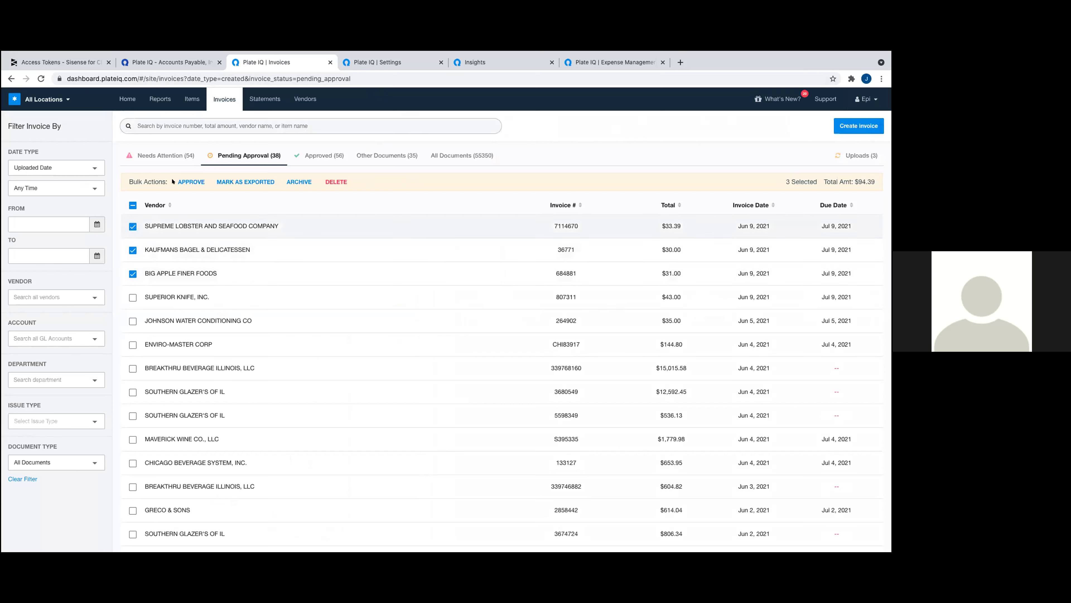
click(127, 200)
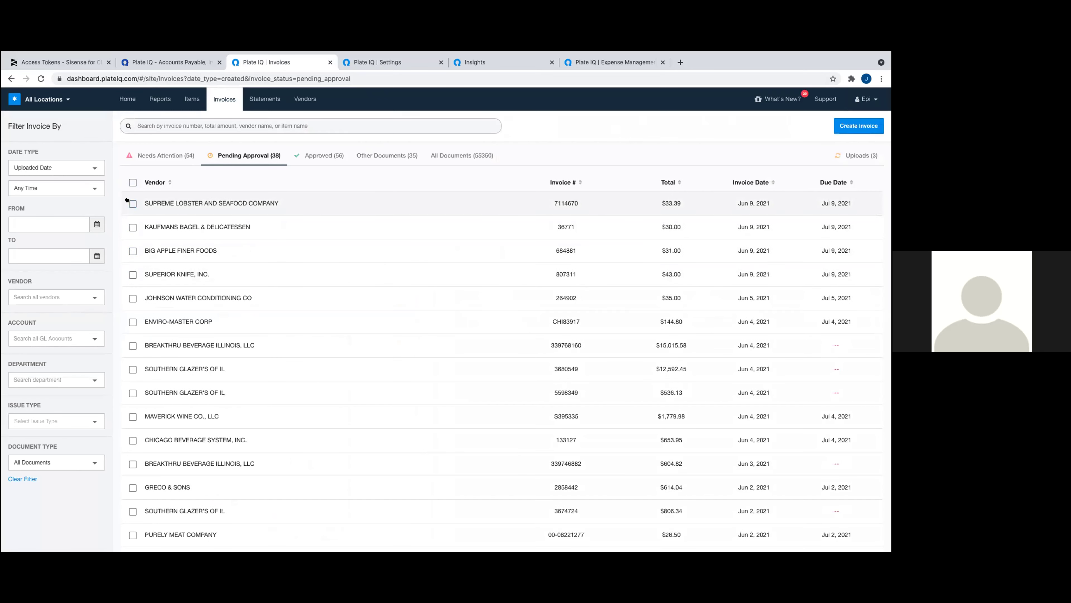
click(131, 182)
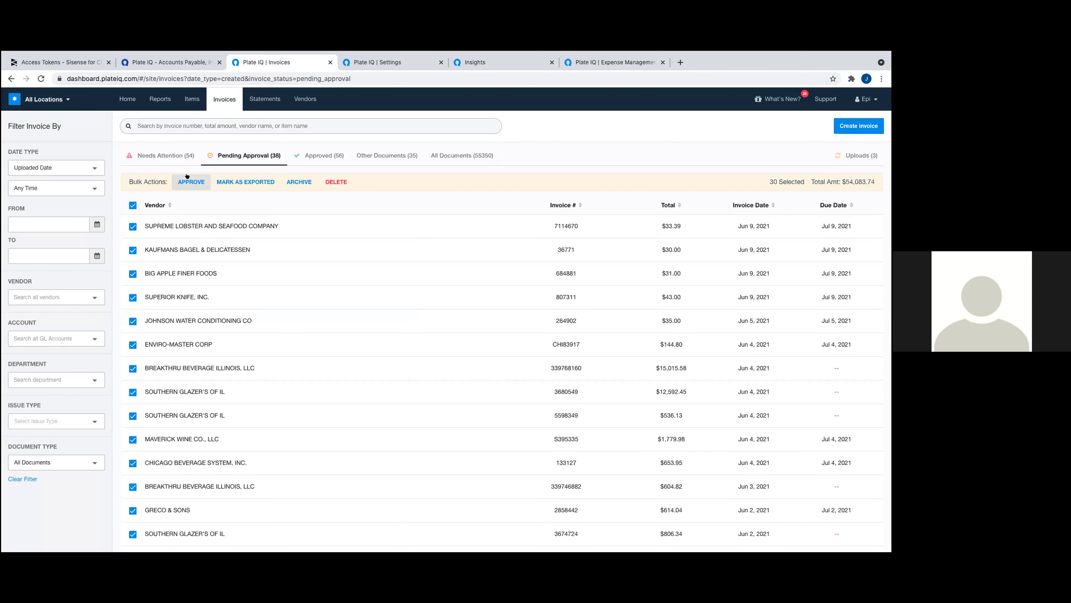
click(177, 182)
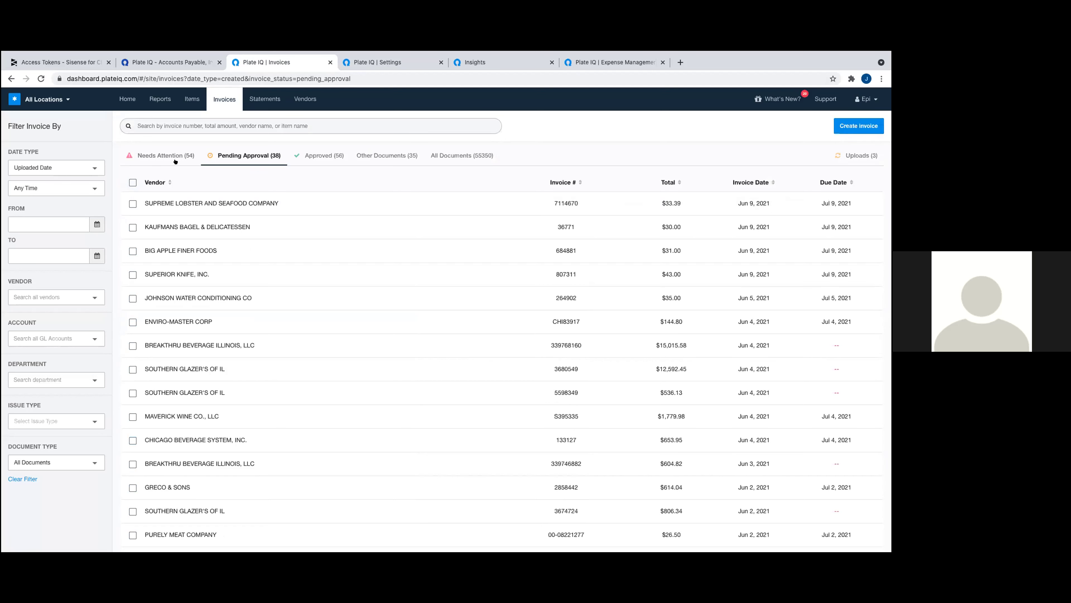
- Review the first three approved invoices in the detail view, including the note entry option for Cosmopolitan Linen Rental Service
click(316, 154)
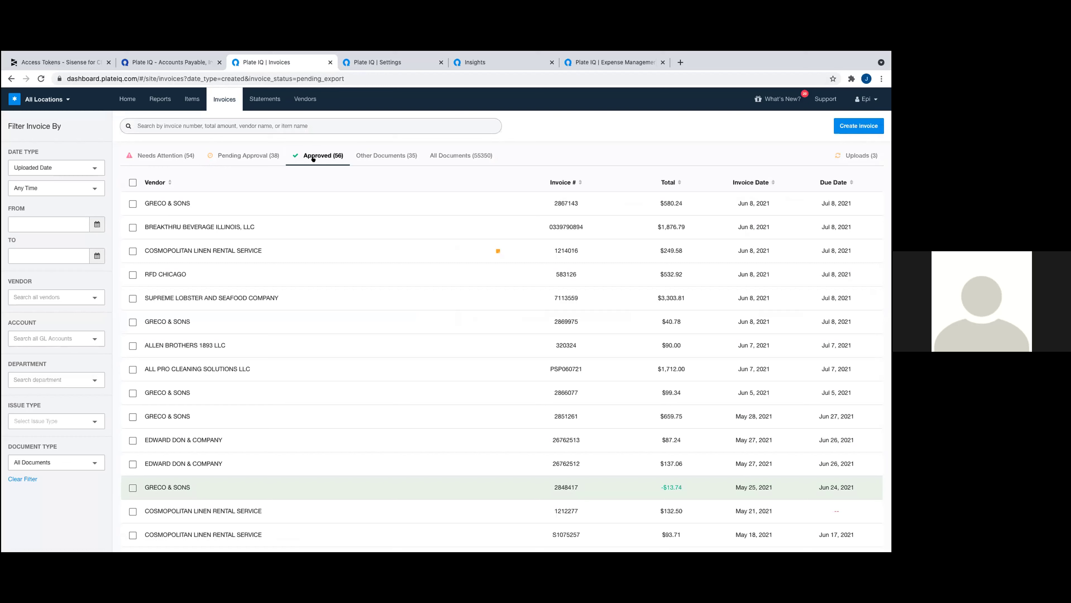
click(332, 202)
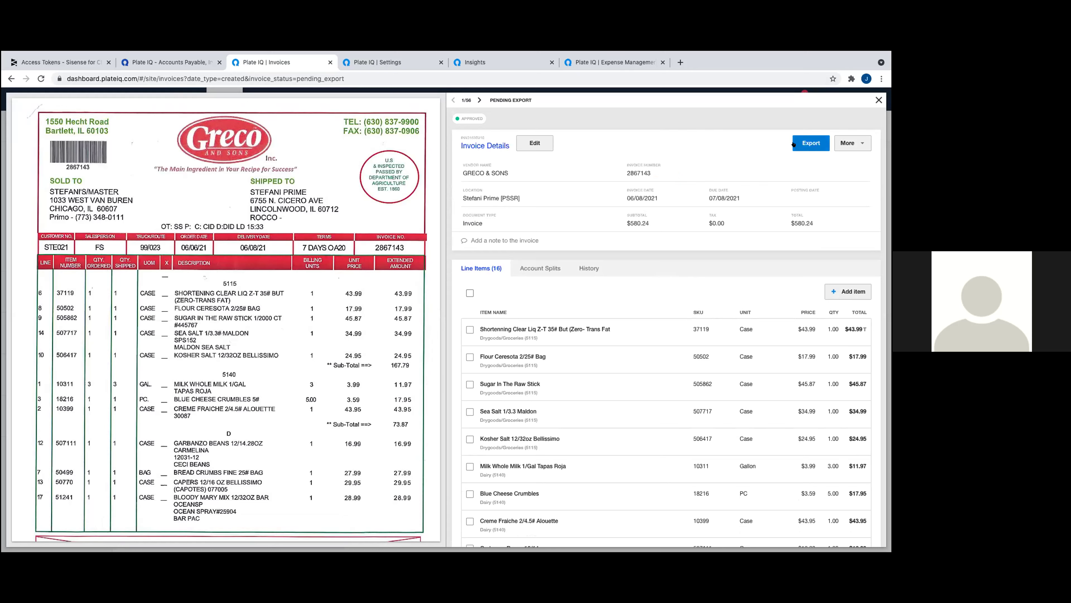
click(478, 100)
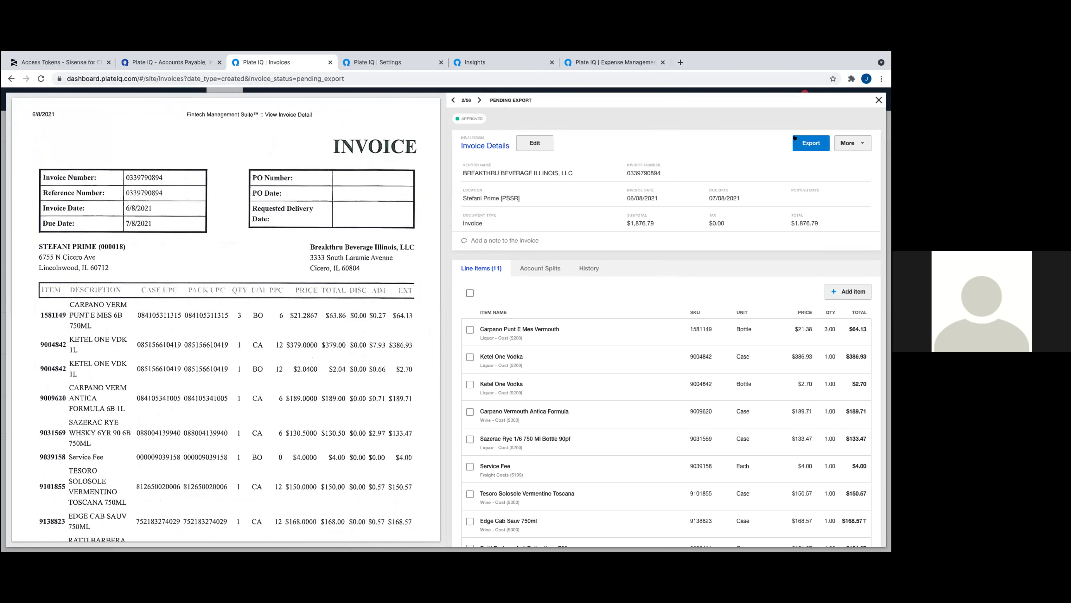
click(476, 99)
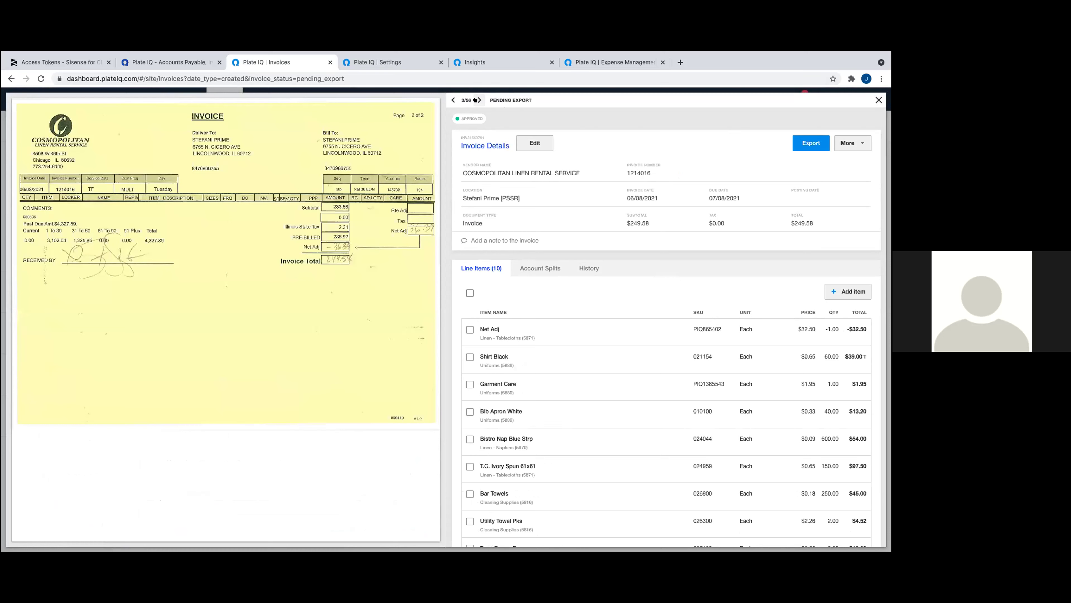
mouse_move(144, 414)
click(509, 240)
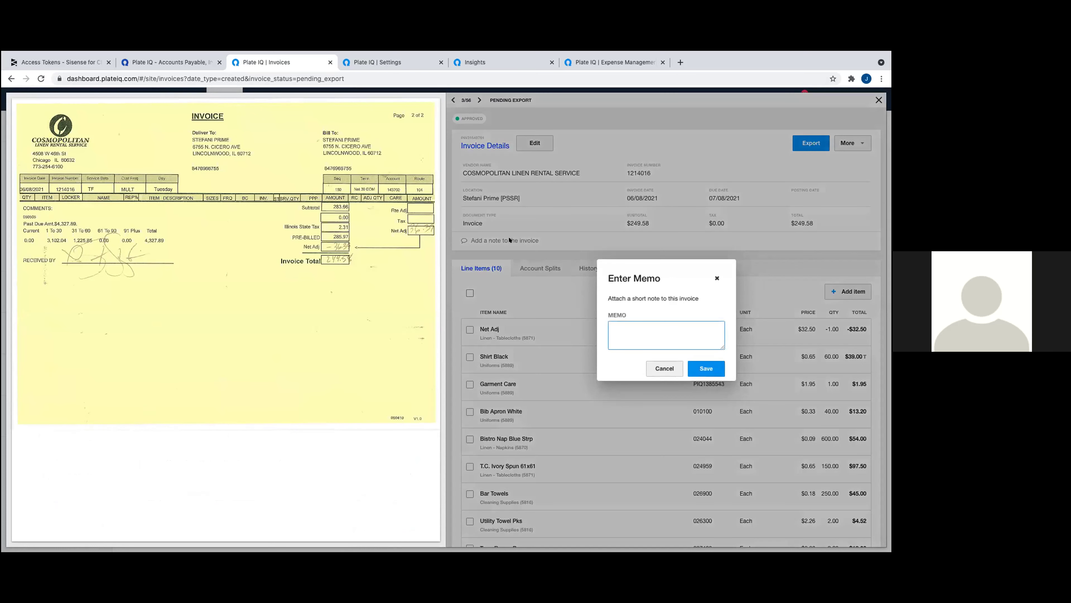
click(717, 276)
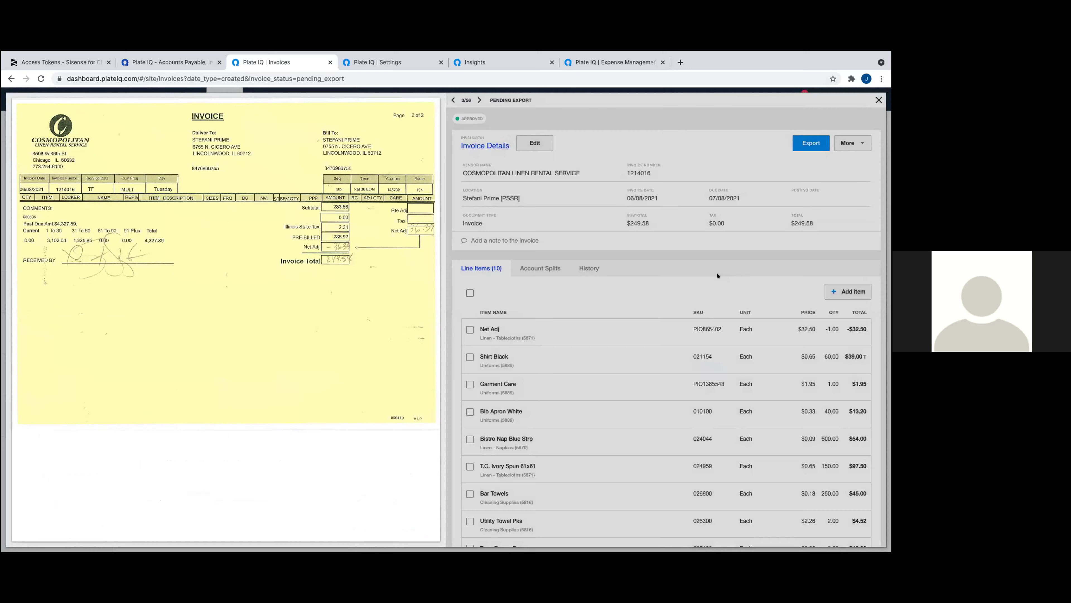
click(878, 100)
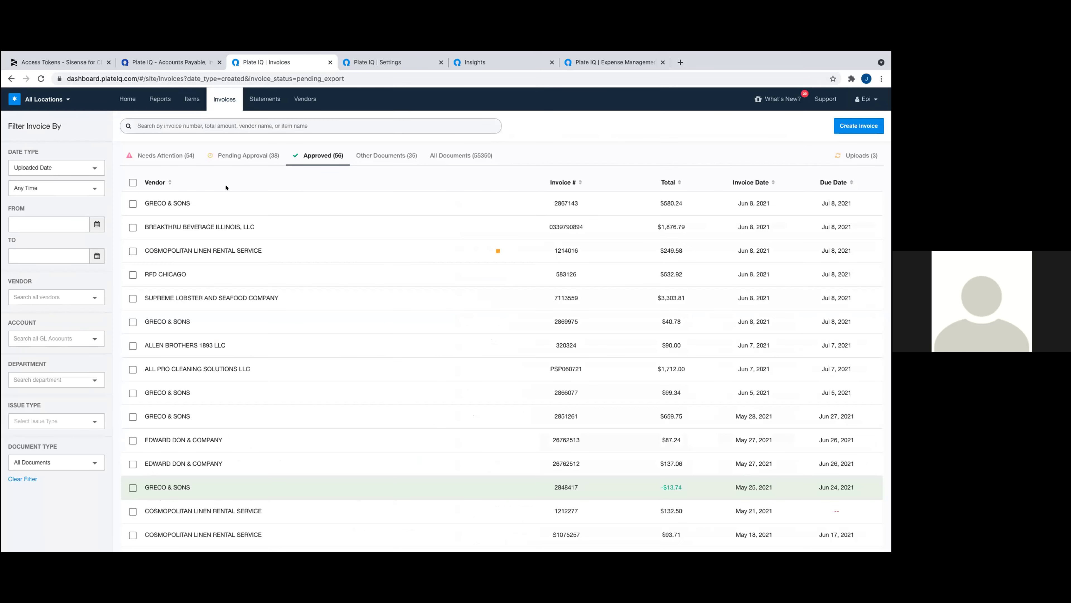
- Select the first three approved invoices for bulk export, clear them, and select all listed invoices instead
click(132, 204)
click(133, 249)
click(133, 274)
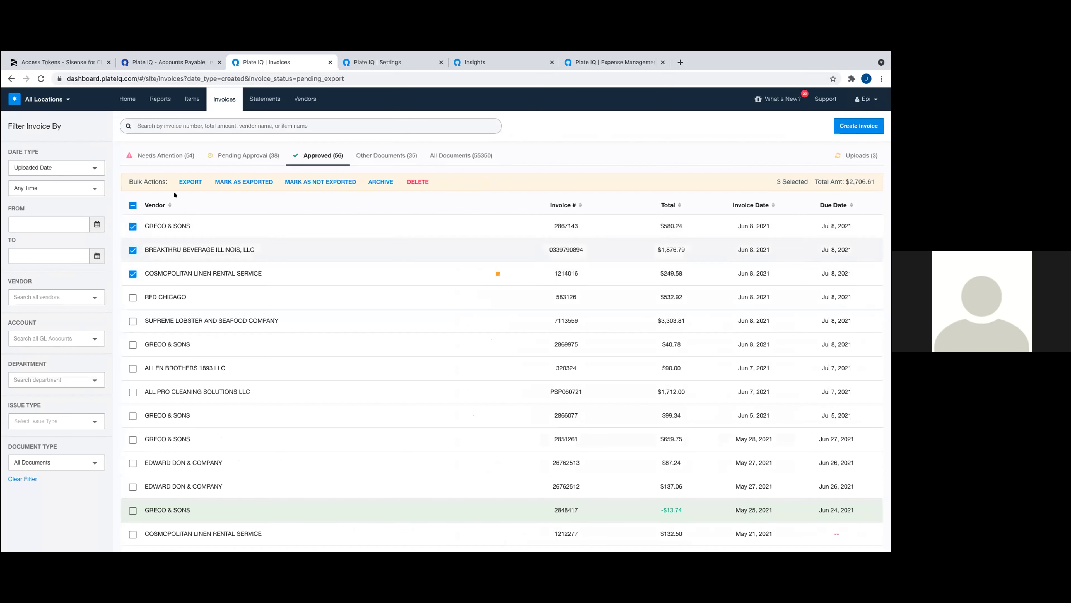
click(186, 178)
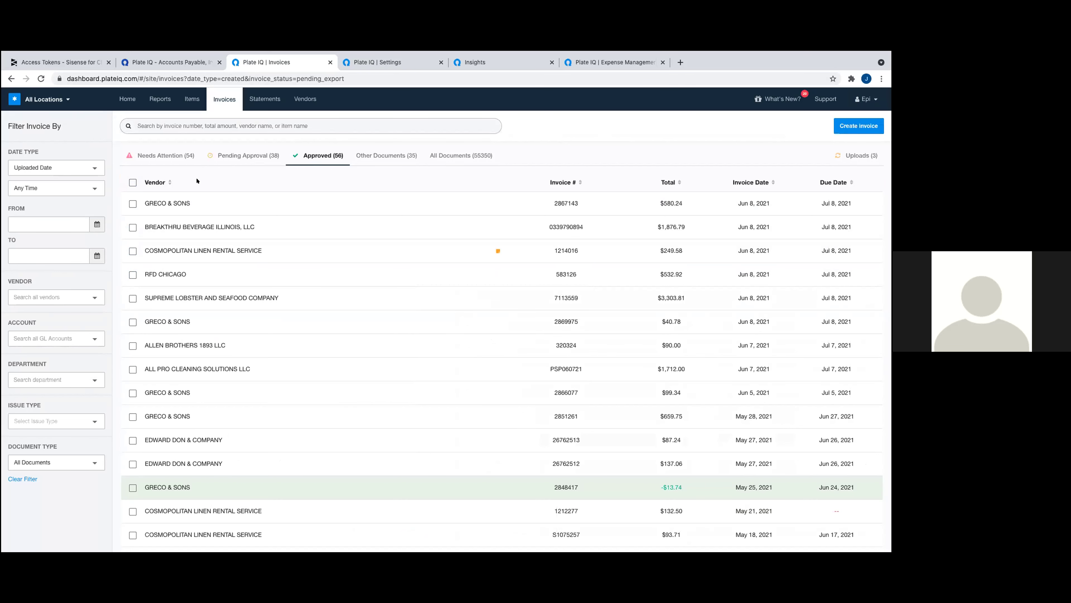
click(133, 182)
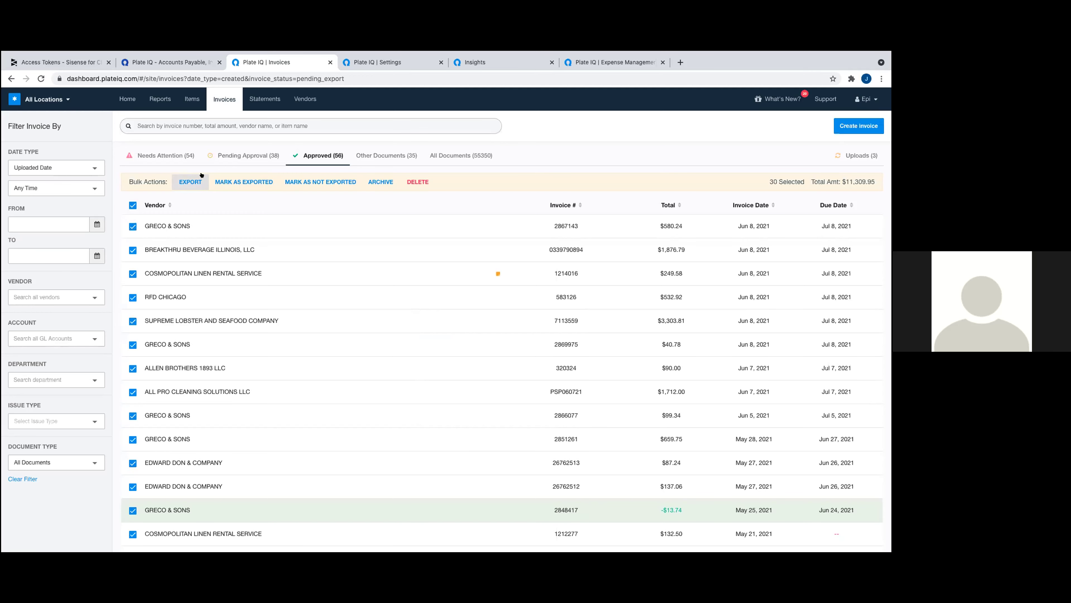
- Open the Statements page and look through the unreconciled statements
click(257, 99)
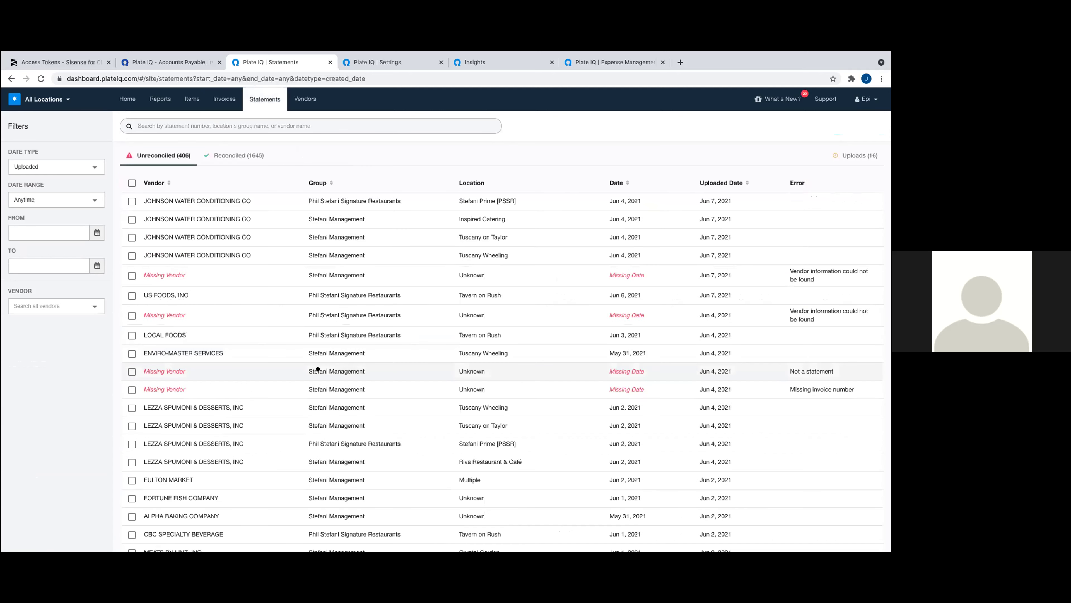
scroll(319, 374, down, 1)
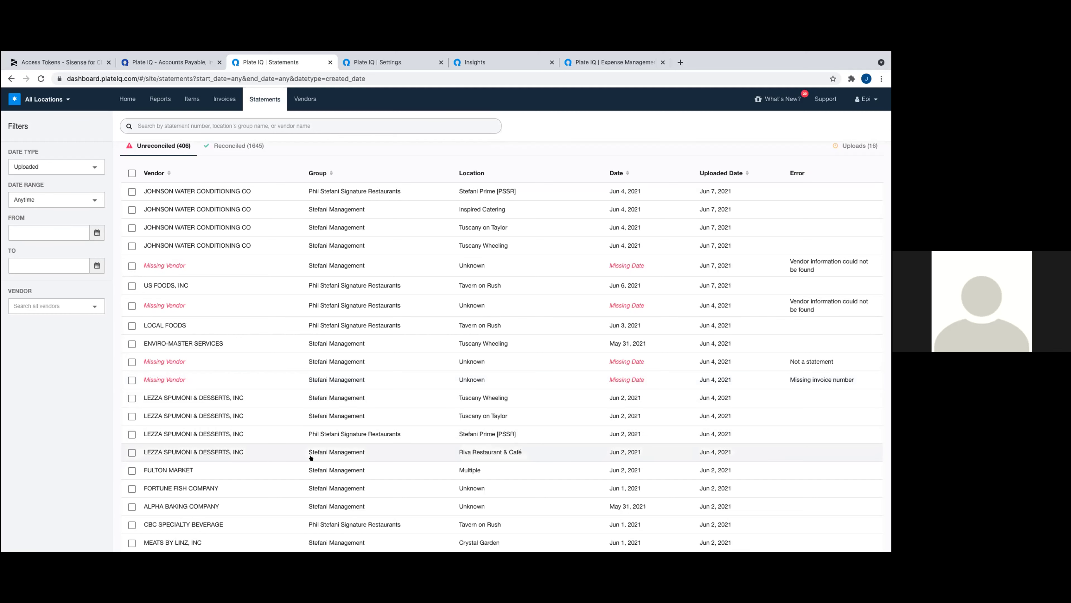
- Open the Fulton Market statement and browse forward through the unreconciled statements to the Highland Baking Company one for Inspired Catering
click(311, 466)
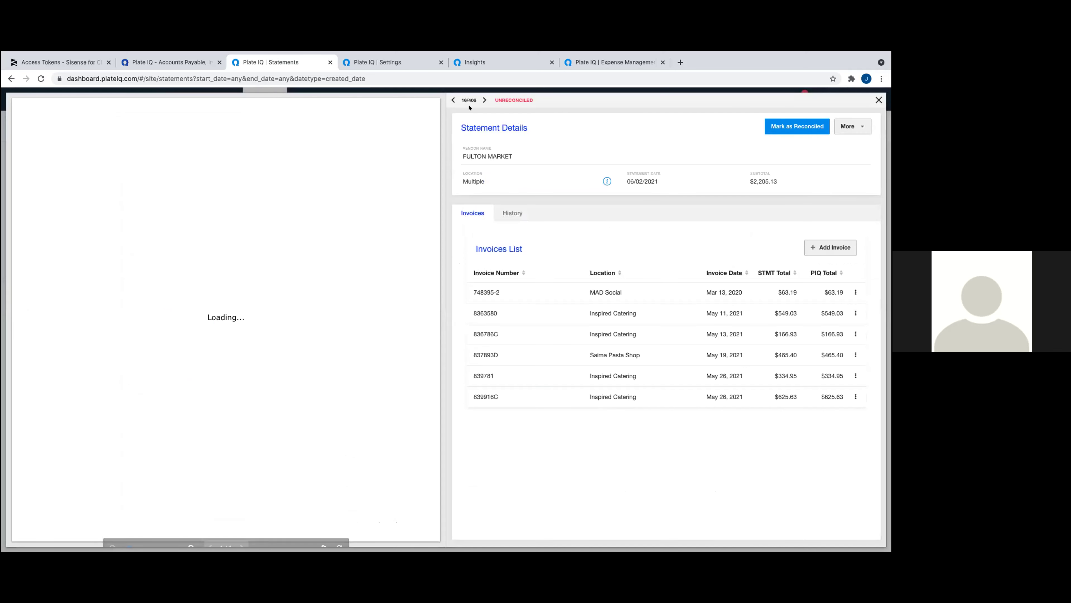
click(482, 100)
click(482, 100)
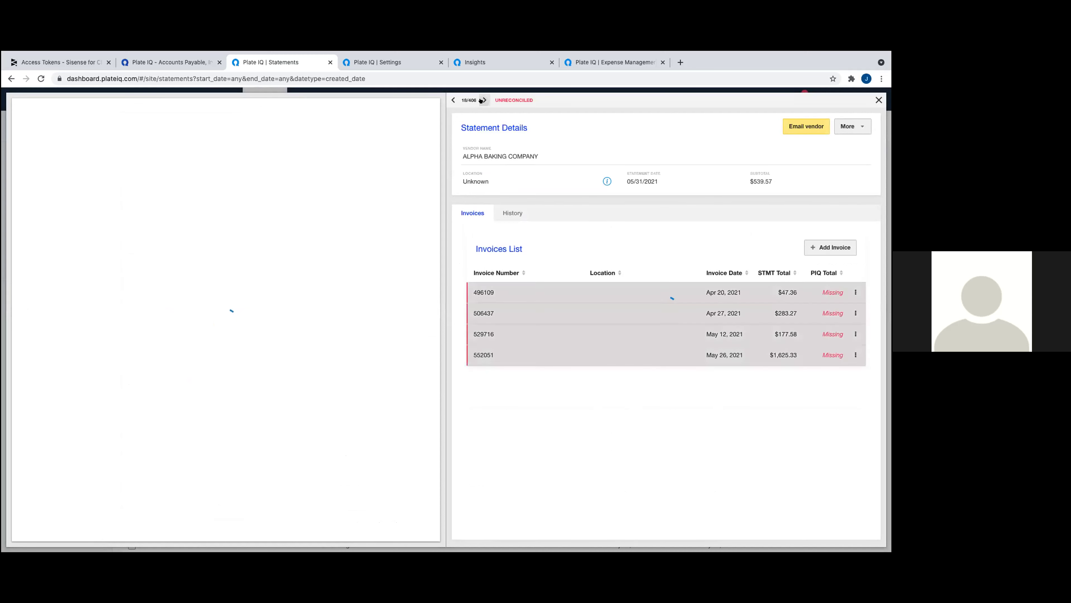
click(484, 100)
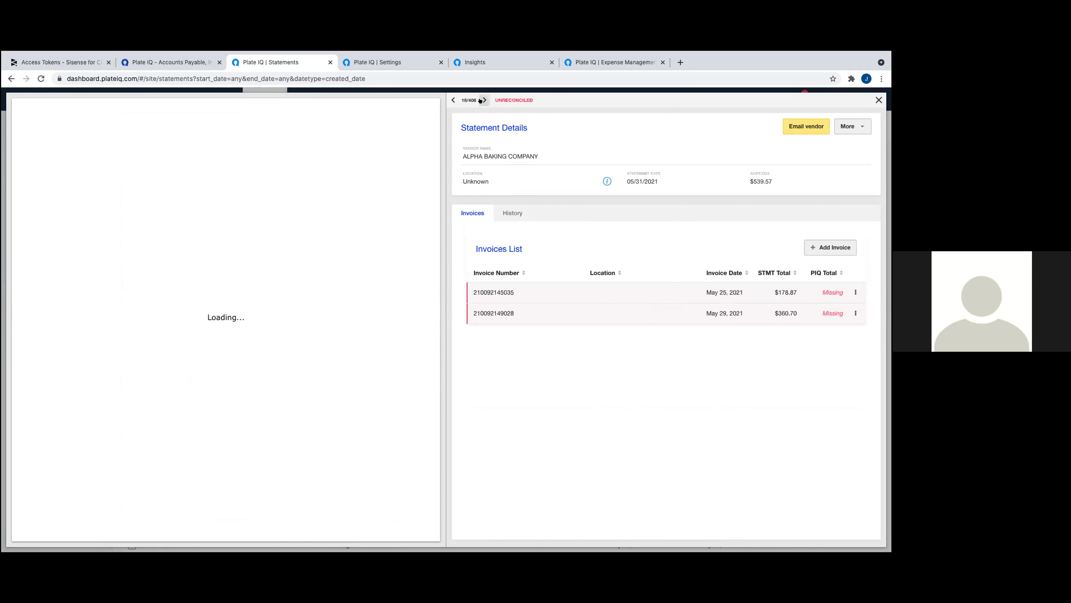
click(484, 100)
click(483, 100)
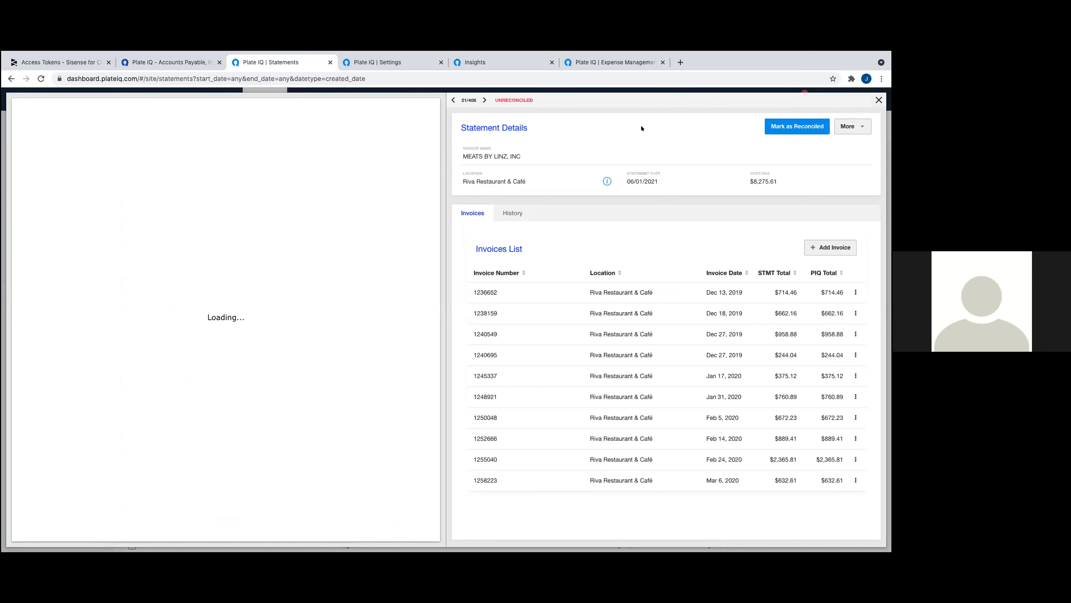
click(483, 100)
click(483, 100)
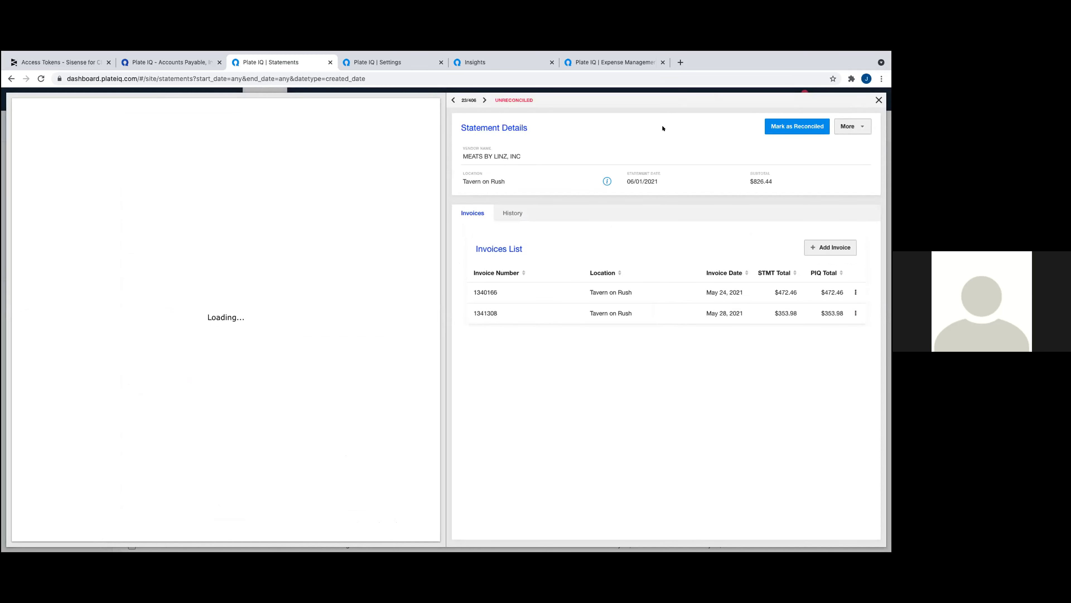
click(483, 100)
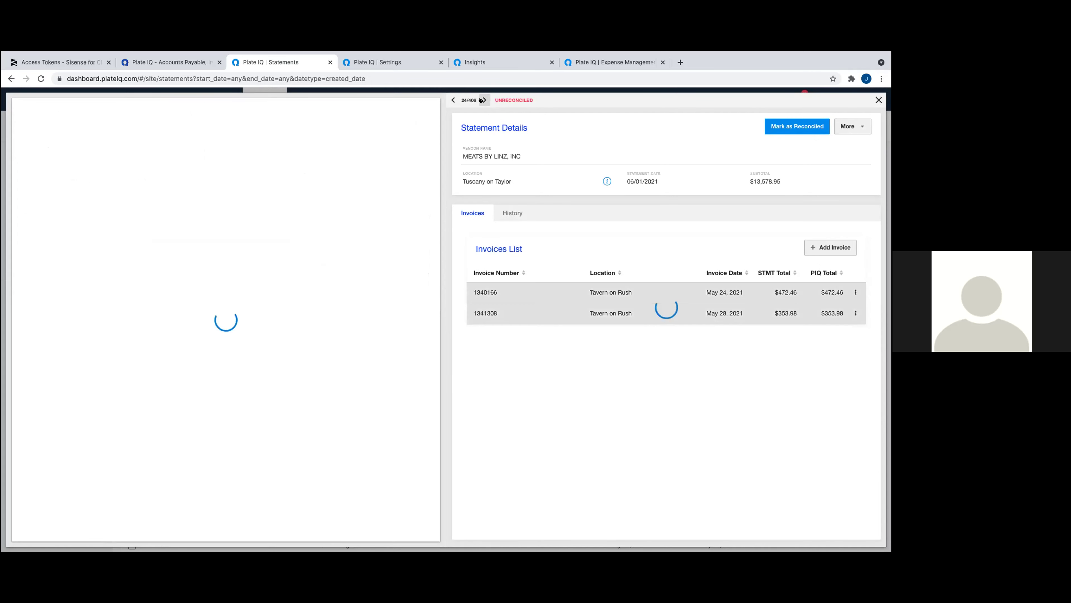
click(483, 100)
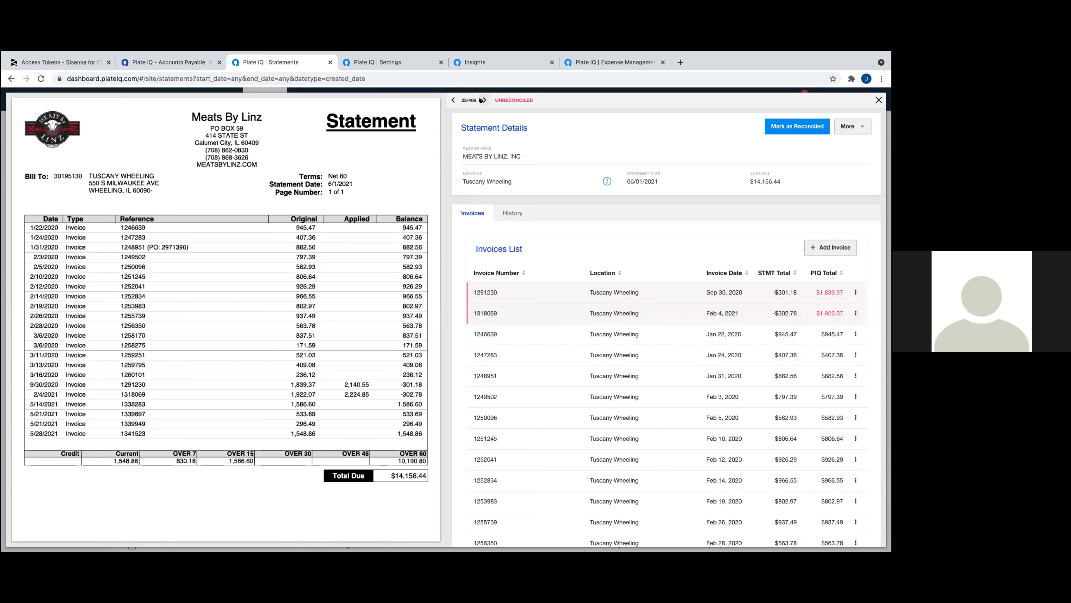
click(482, 100)
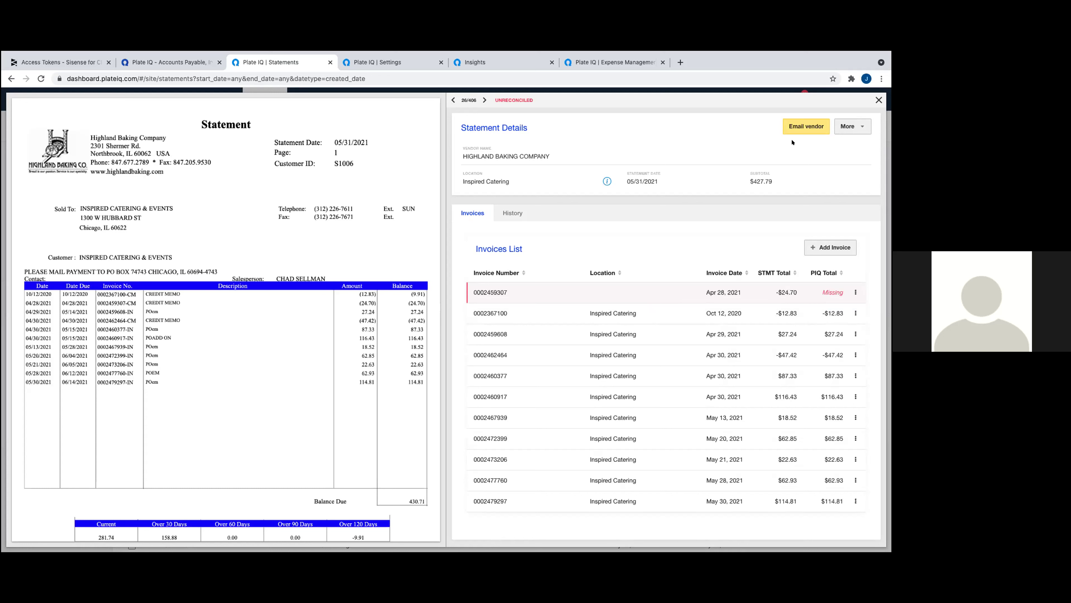
- Review the prefilled missing-invoices email to the vendor, highlighting the invoice submission address, and close the draft and statement without sending
click(795, 128)
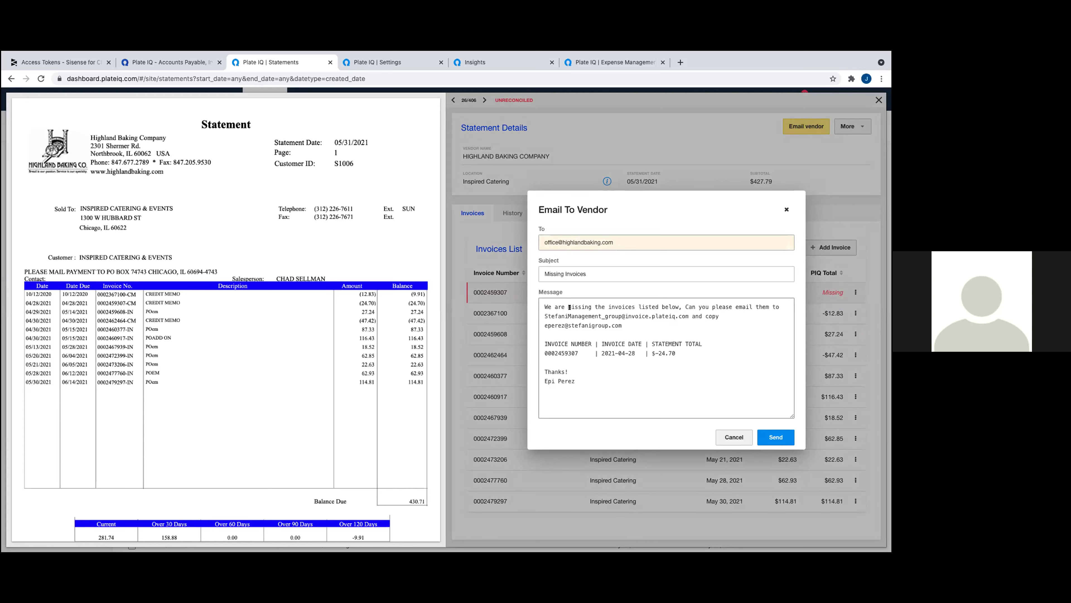
drag(545, 342, 676, 353)
key(Down)
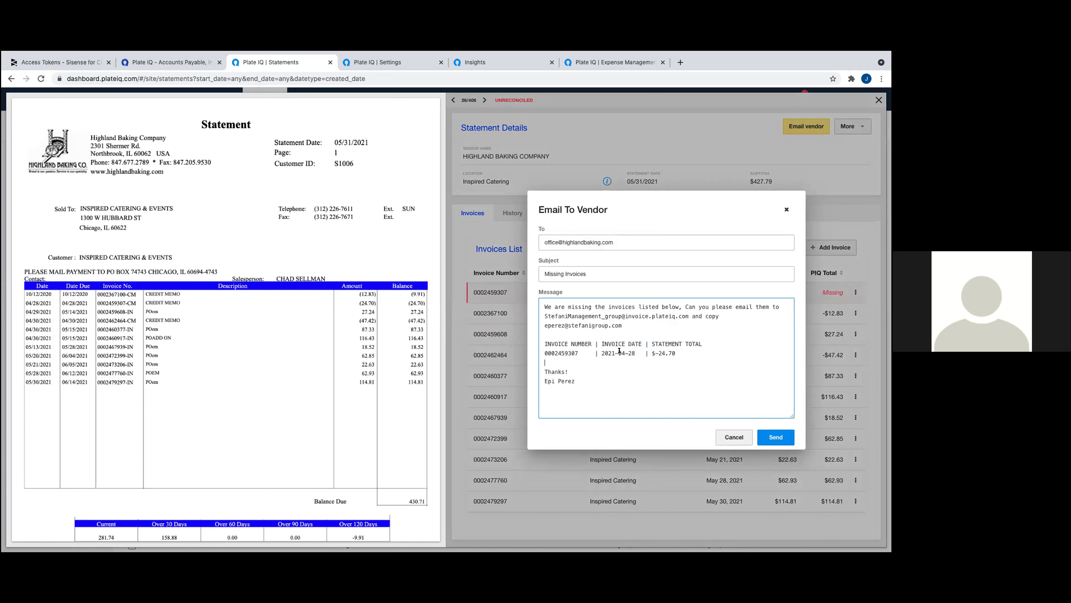
drag(689, 316, 540, 314)
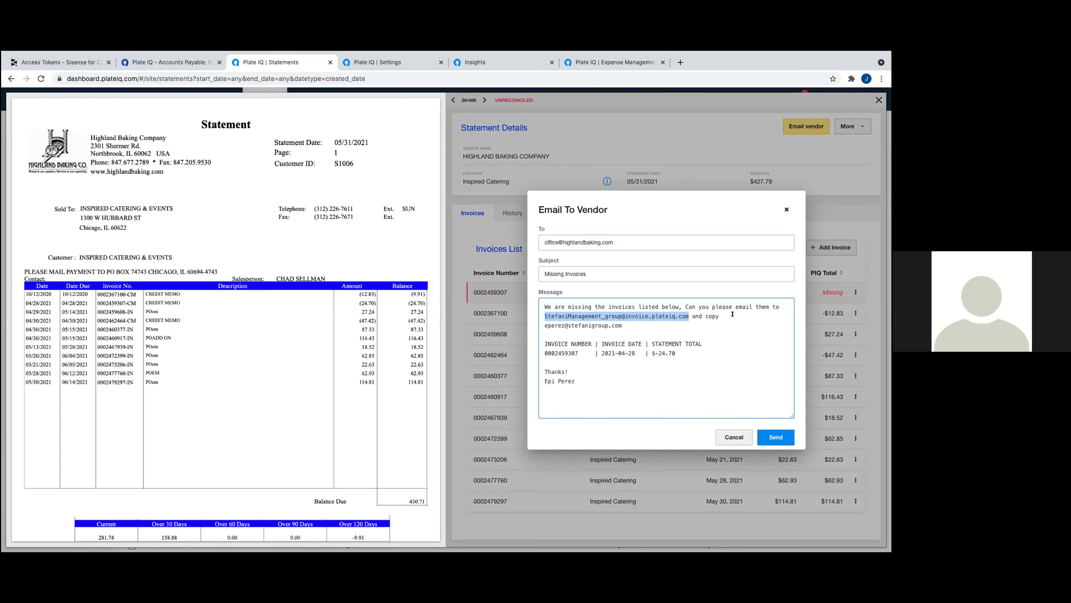
click(779, 211)
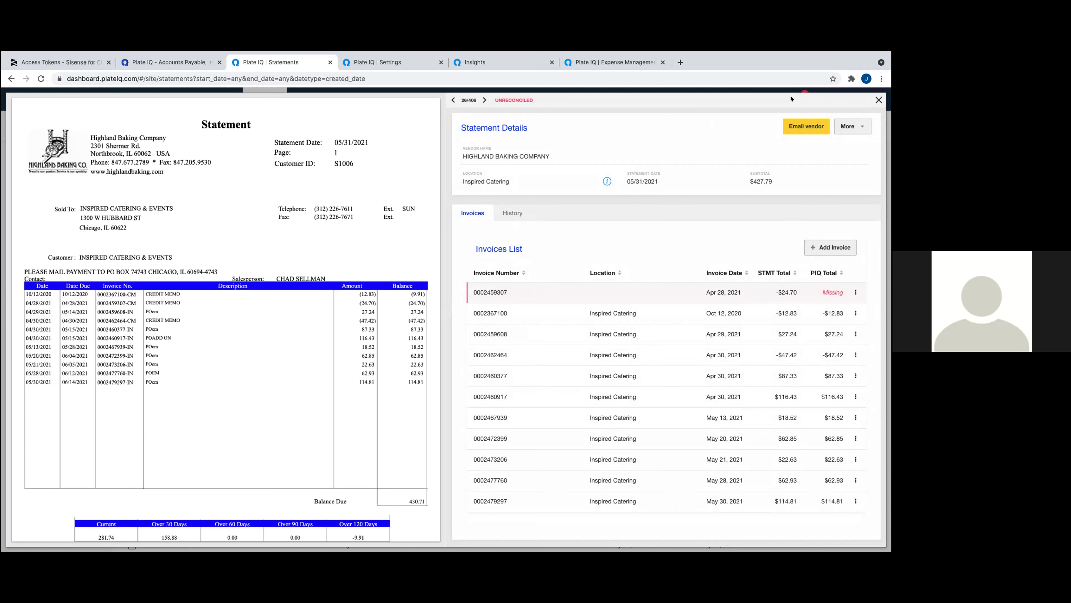
click(879, 100)
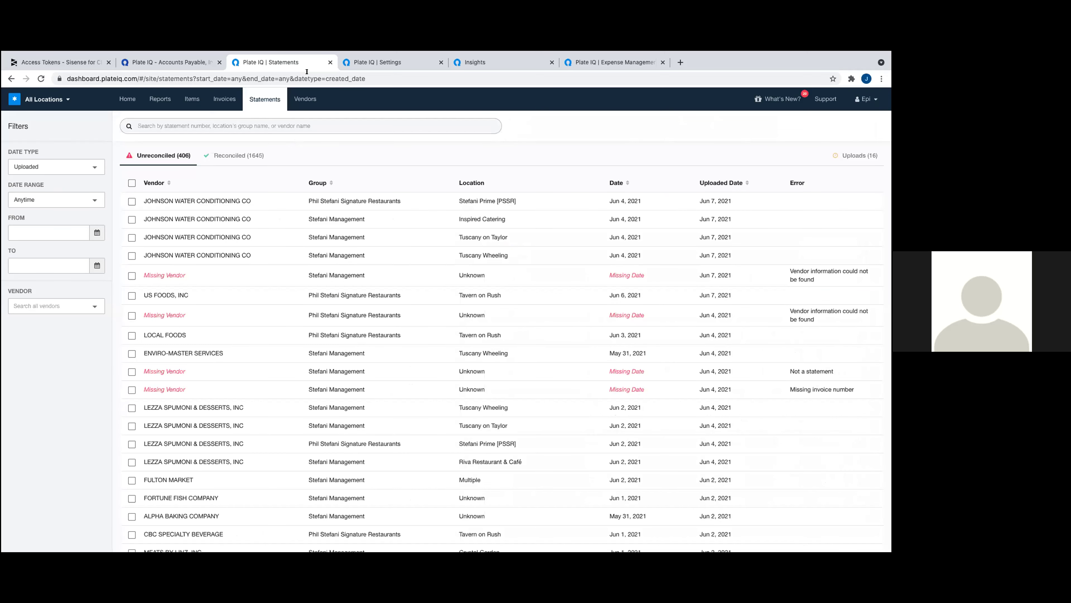
- Switch to the other Plate IQ account and view its invoices awaiting own approval and all those pending approval
click(392, 62)
click(223, 98)
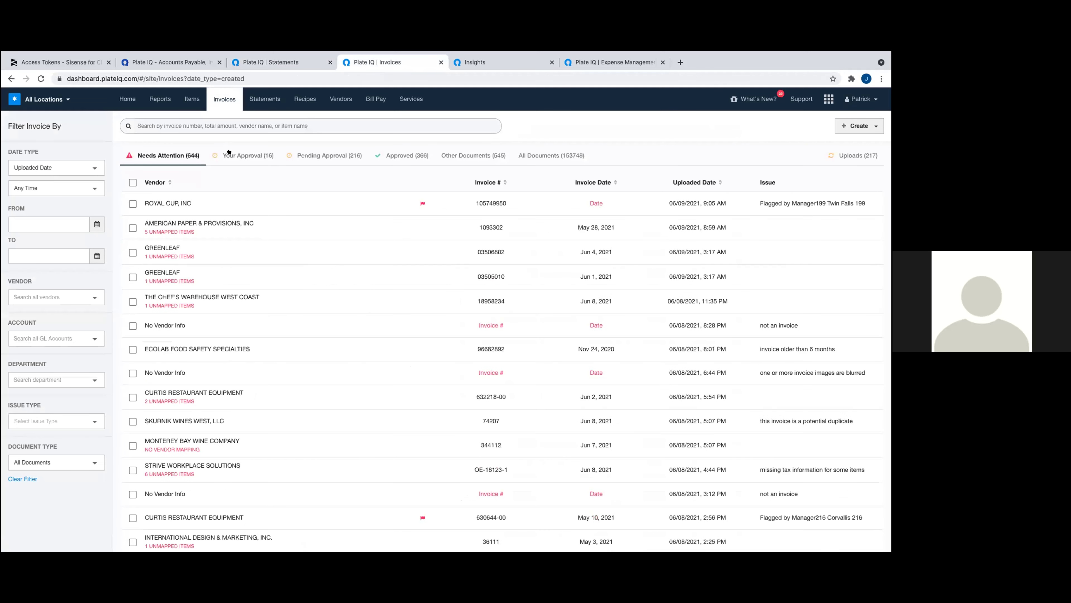
click(230, 155)
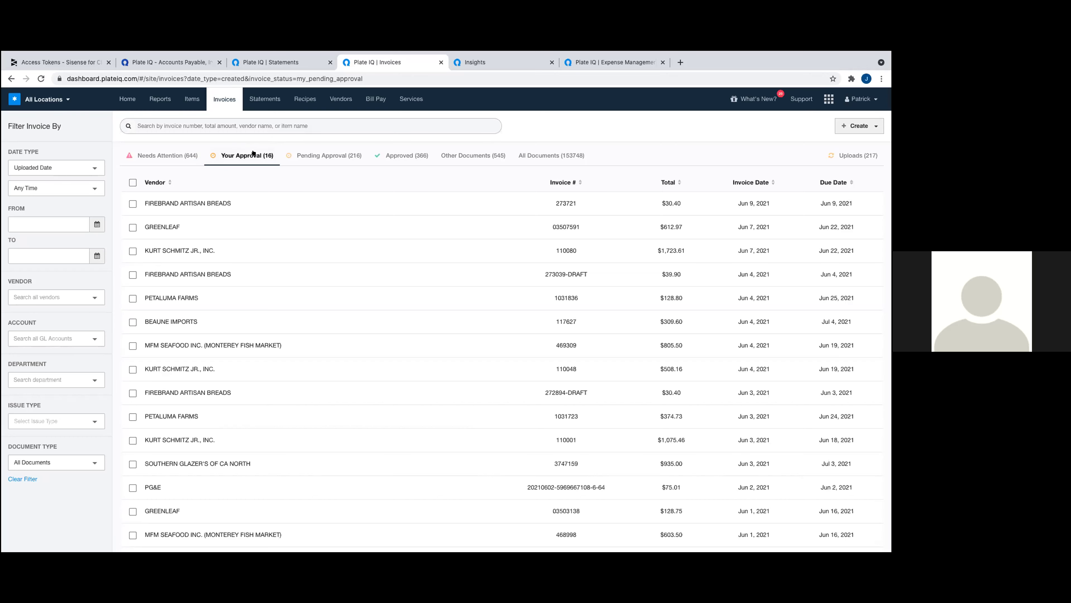
click(315, 154)
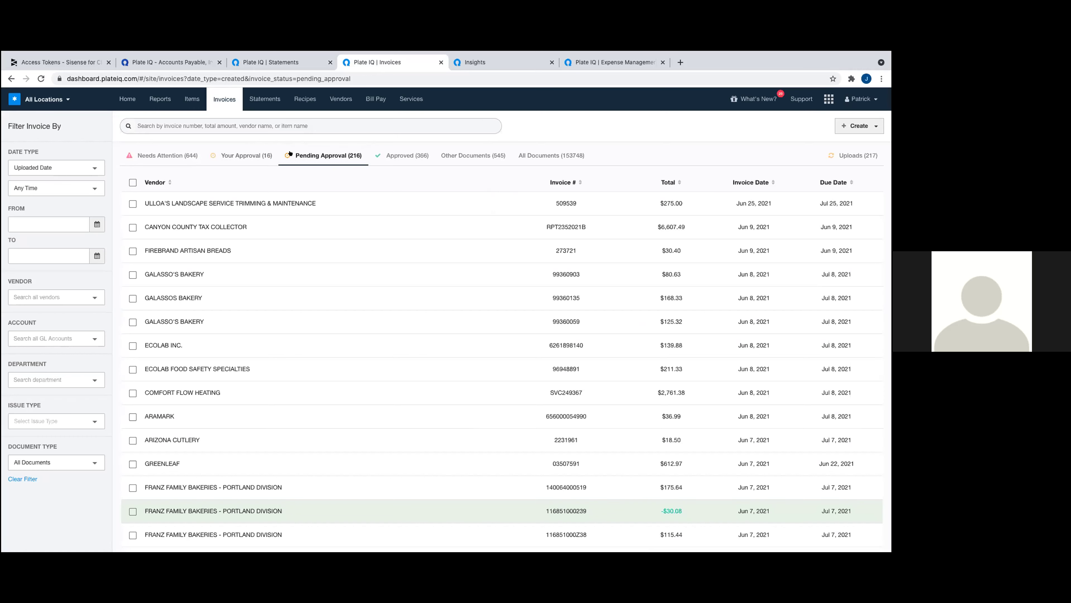
- Open Bill Pay and look through the unpaid invoices grouped by company
click(365, 100)
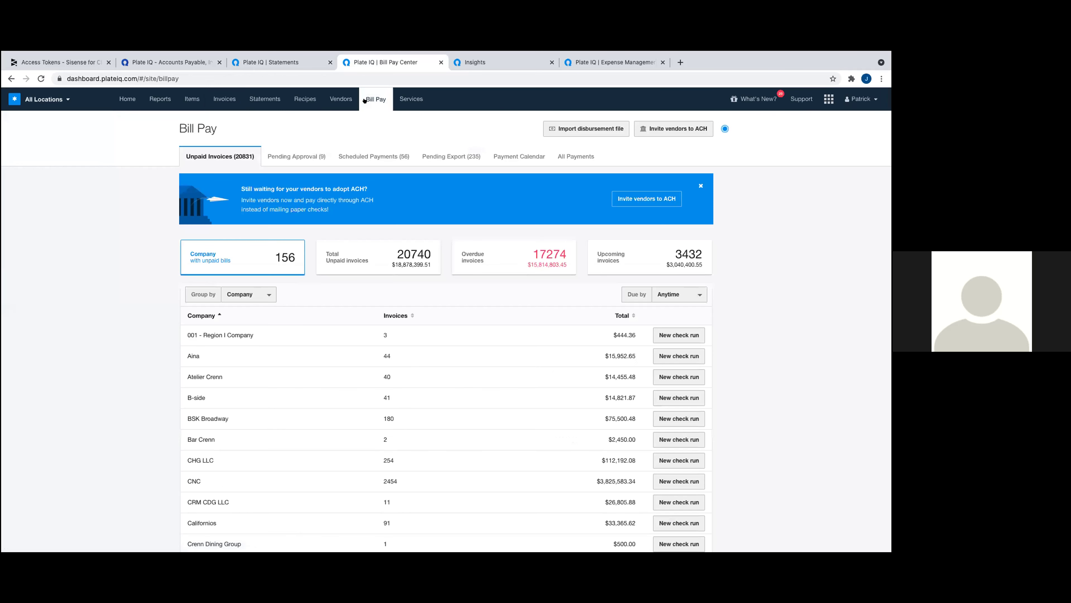
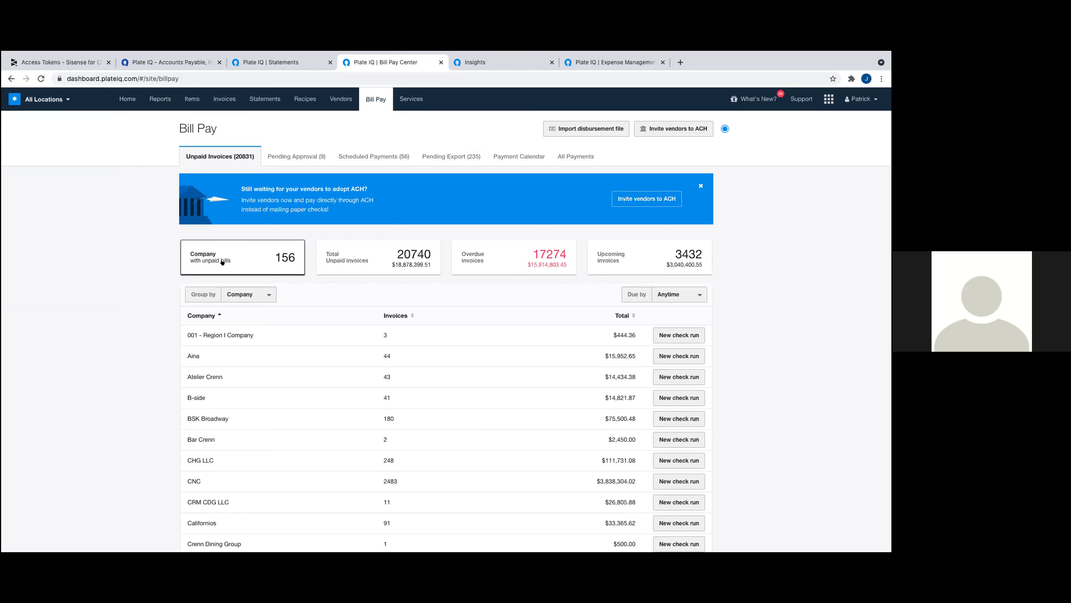
scroll(221, 344, down, 1)
scroll(220, 346, down, 2)
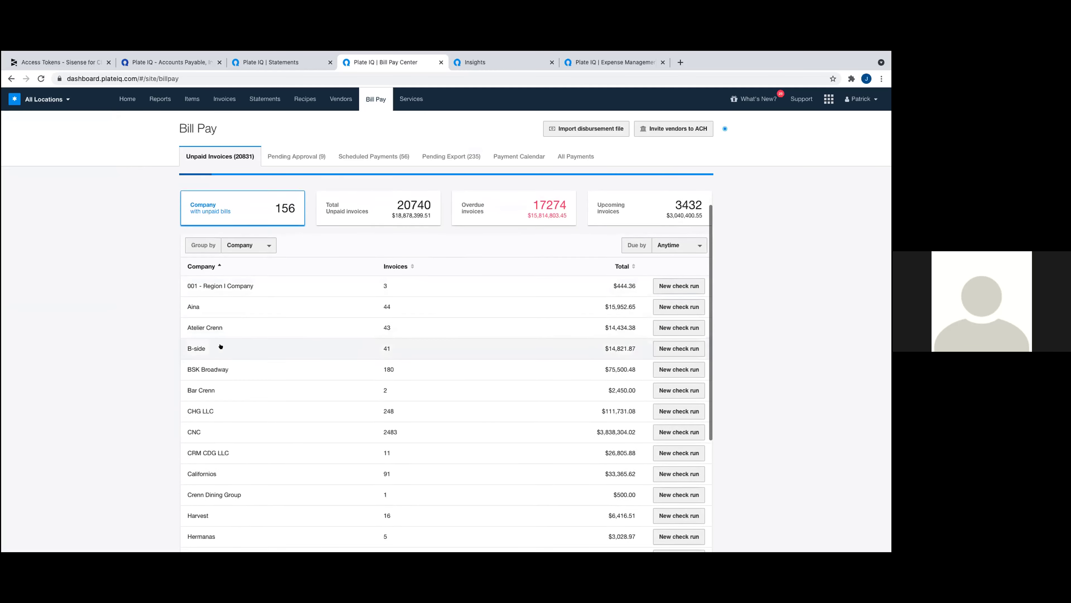
scroll(220, 345, down, 1)
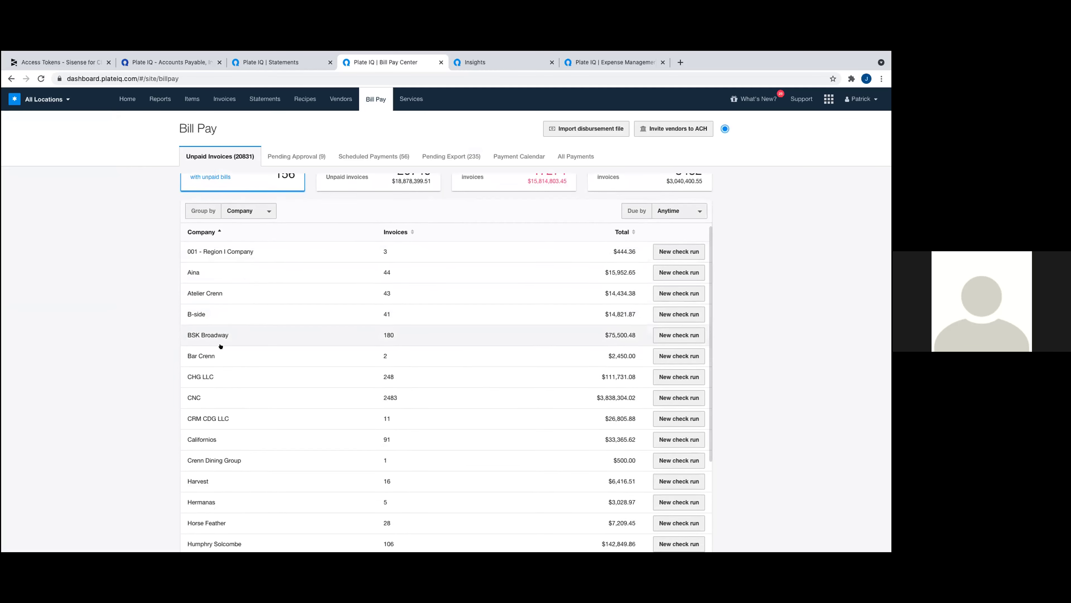
- Open a new check run for Atelier Crenn and expand the invoices of Bohemian Creamery, California Caviar Company and Cooks Company Produce
click(261, 288)
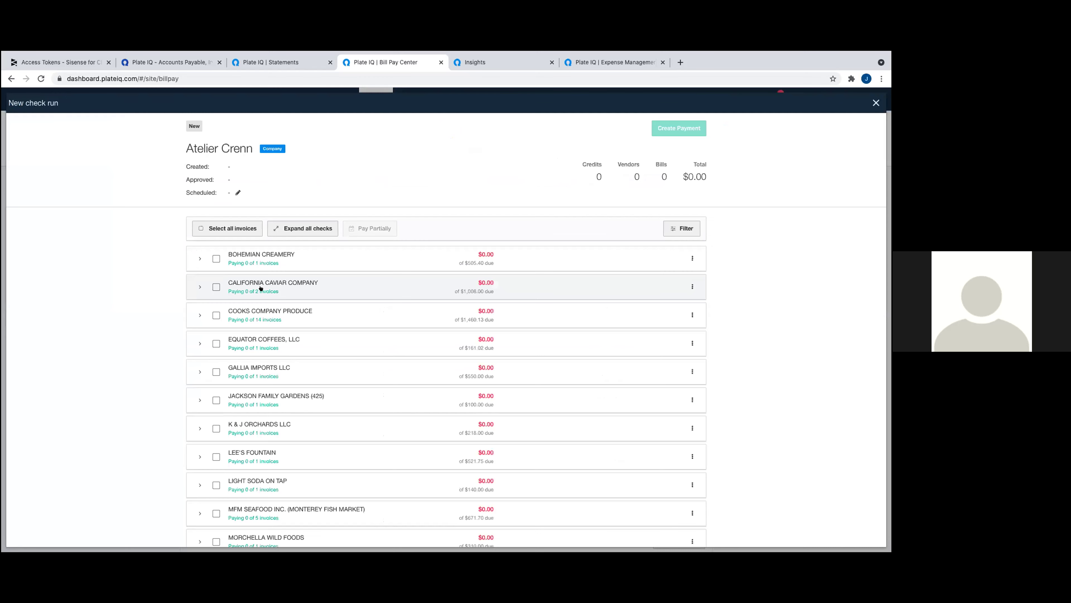
click(200, 258)
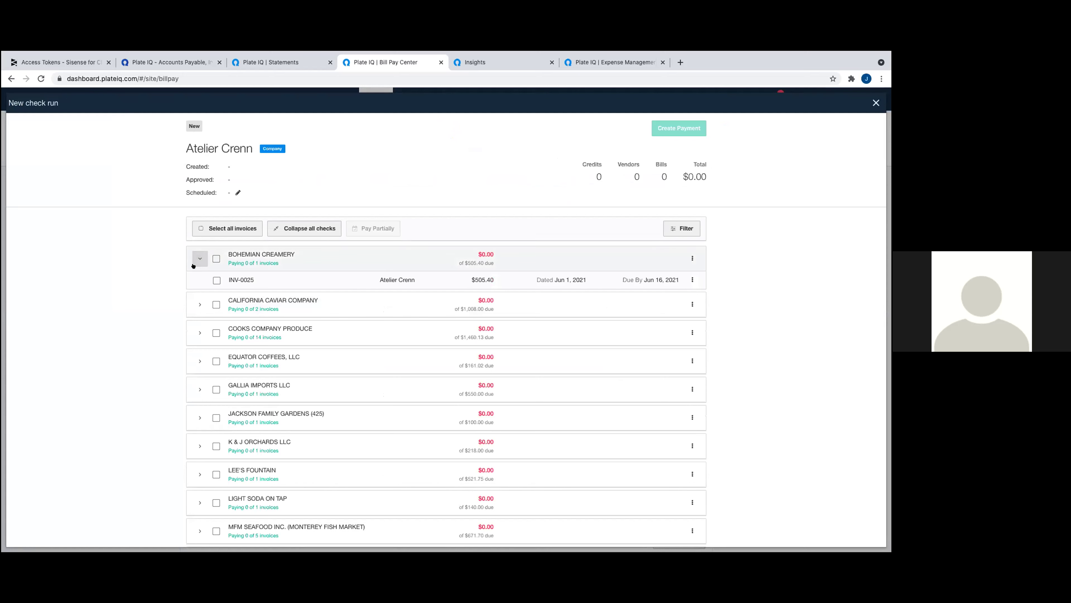
click(199, 302)
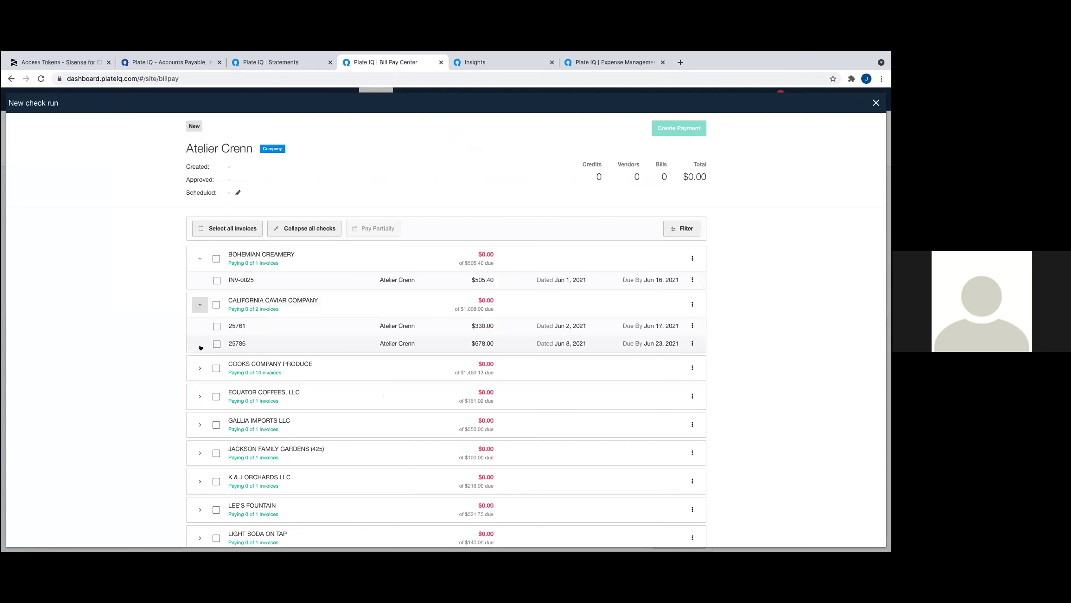
click(199, 367)
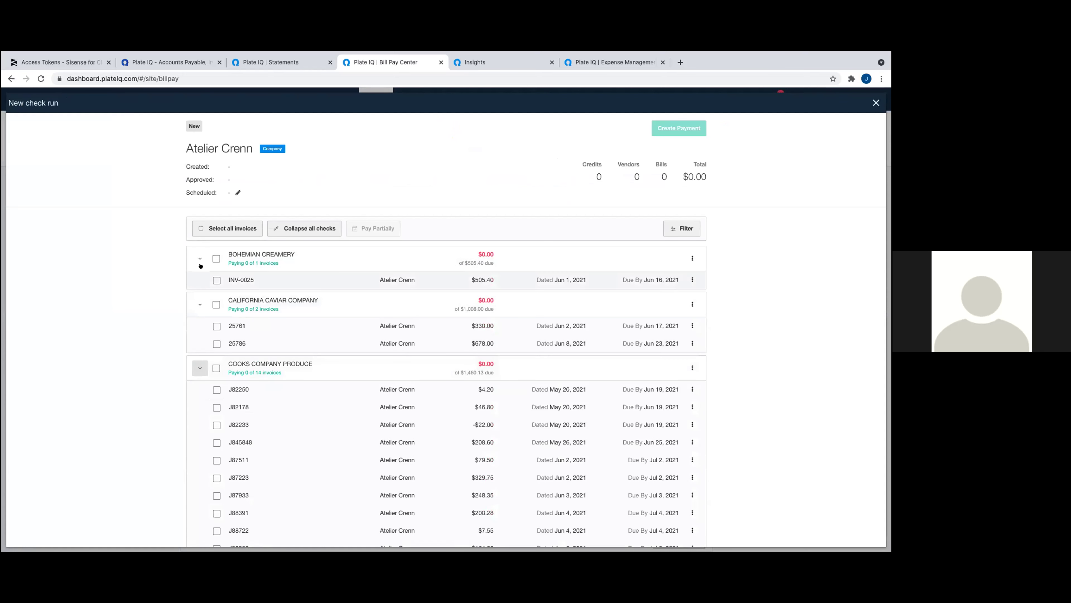
- Select the Bohemian Creamery invoice, the $330.00 California Caviar Company invoice and the $46.80 Cooks Company Produce invoice for payment
click(214, 279)
click(216, 325)
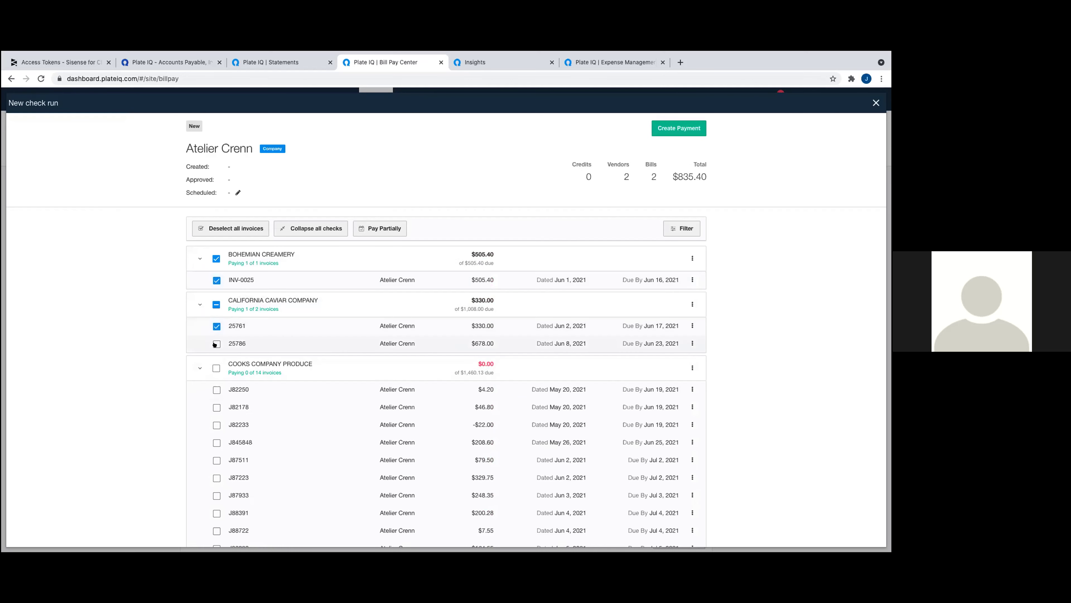
click(215, 406)
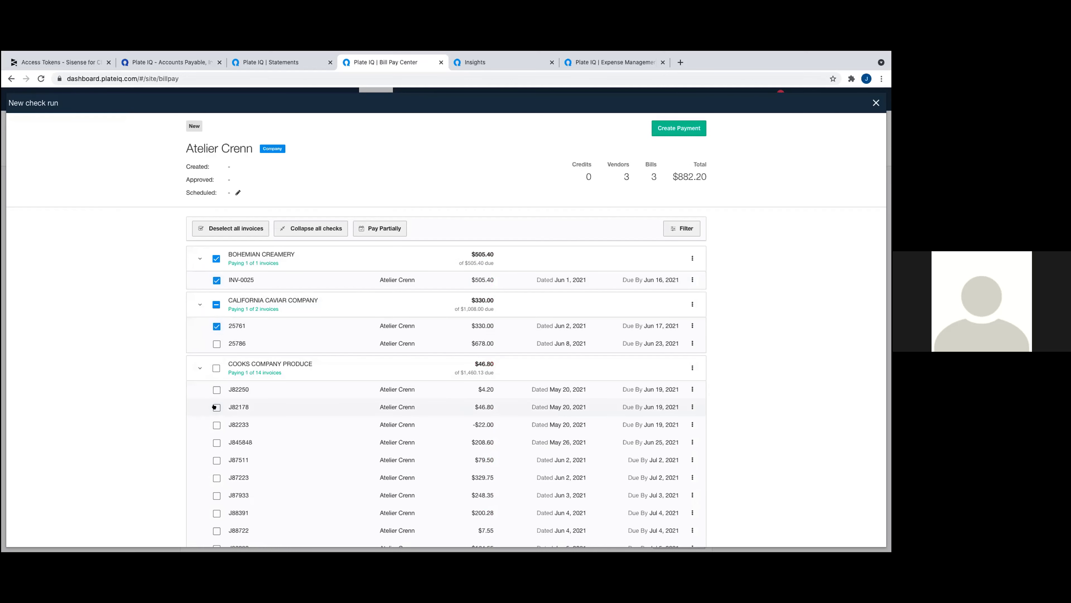
click(215, 431)
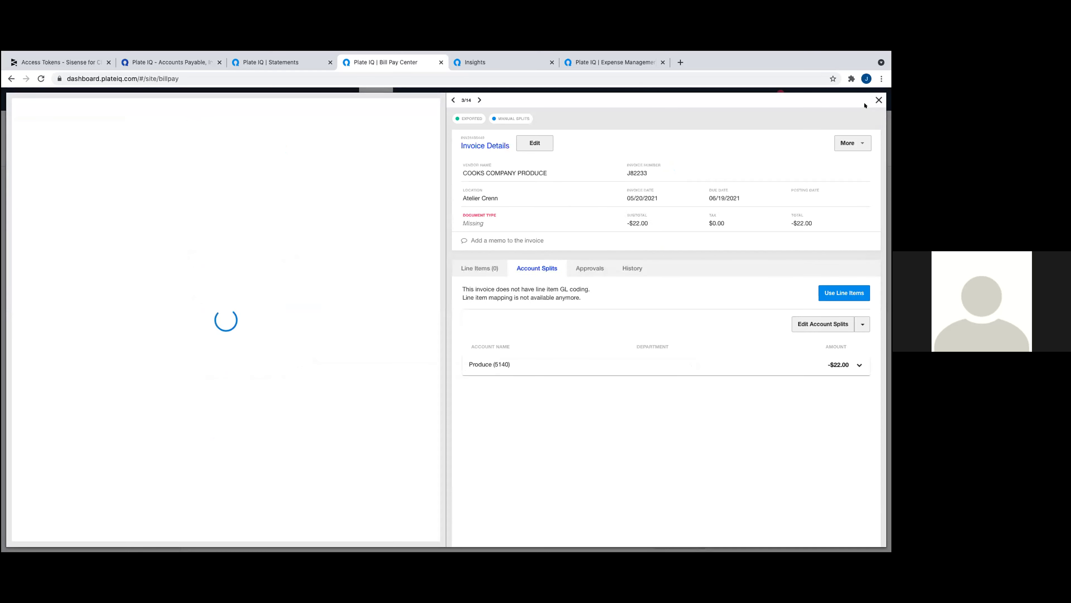
click(878, 100)
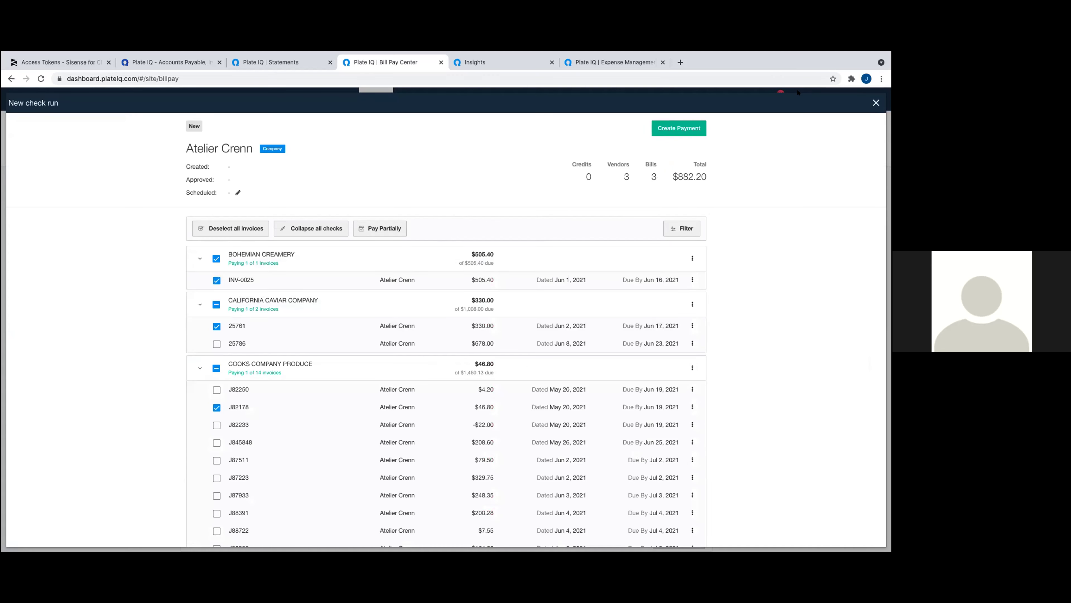
- Add Cooks Company Produce's -$22.00 credit and $208.60, $329.75 and $248.35 invoices, and close the check run without creating a payment
scroll(253, 329, down, 1)
click(216, 396)
click(216, 414)
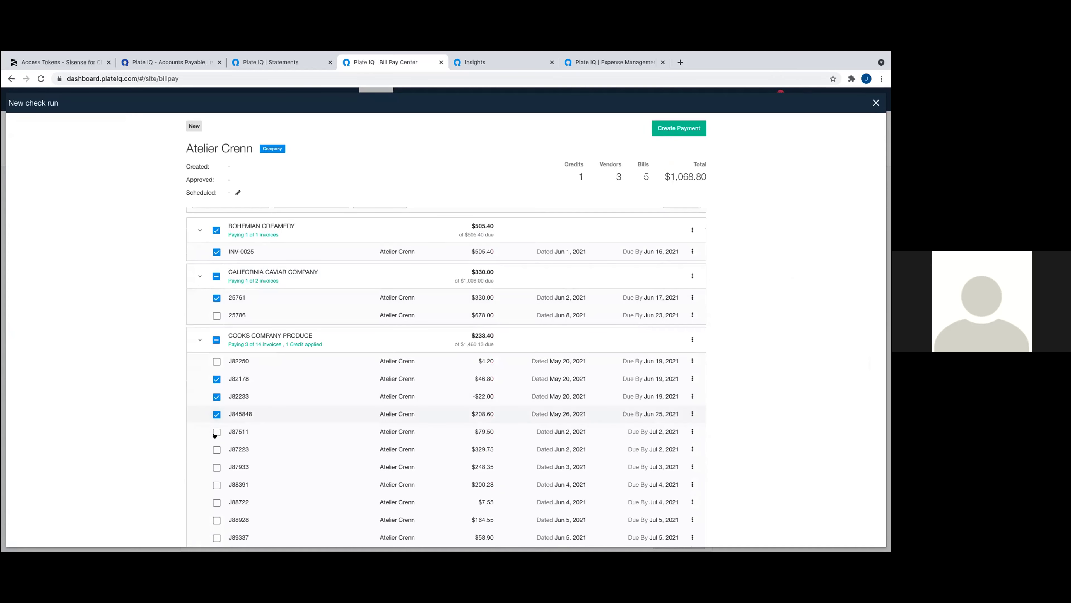
click(216, 448)
click(216, 467)
click(876, 102)
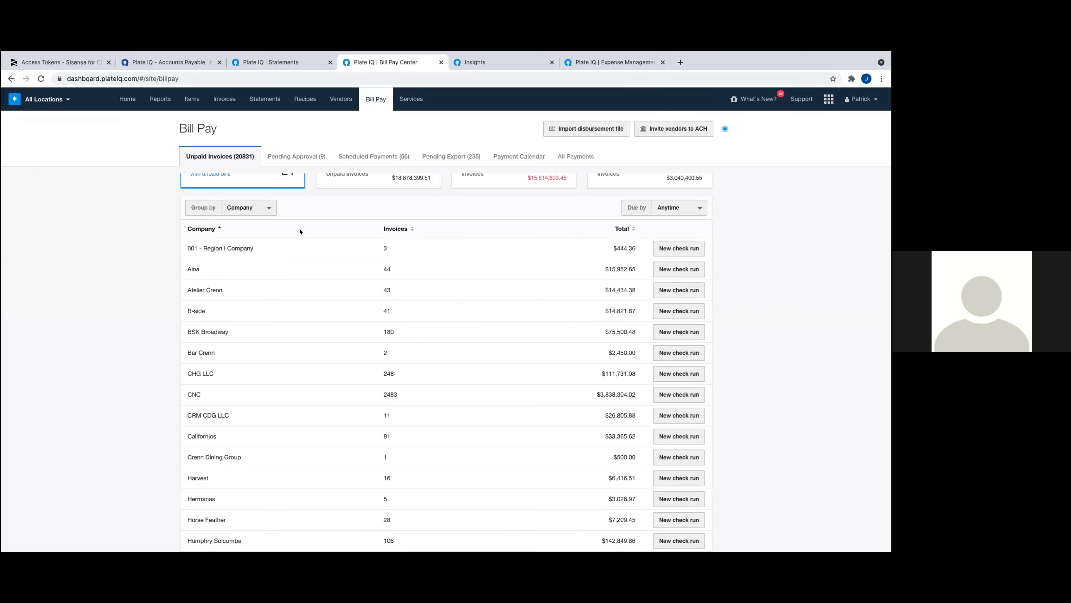
- Among the payments pending approval, select the first three vendors and then all of them for bulk approval, and clear the selection
click(275, 157)
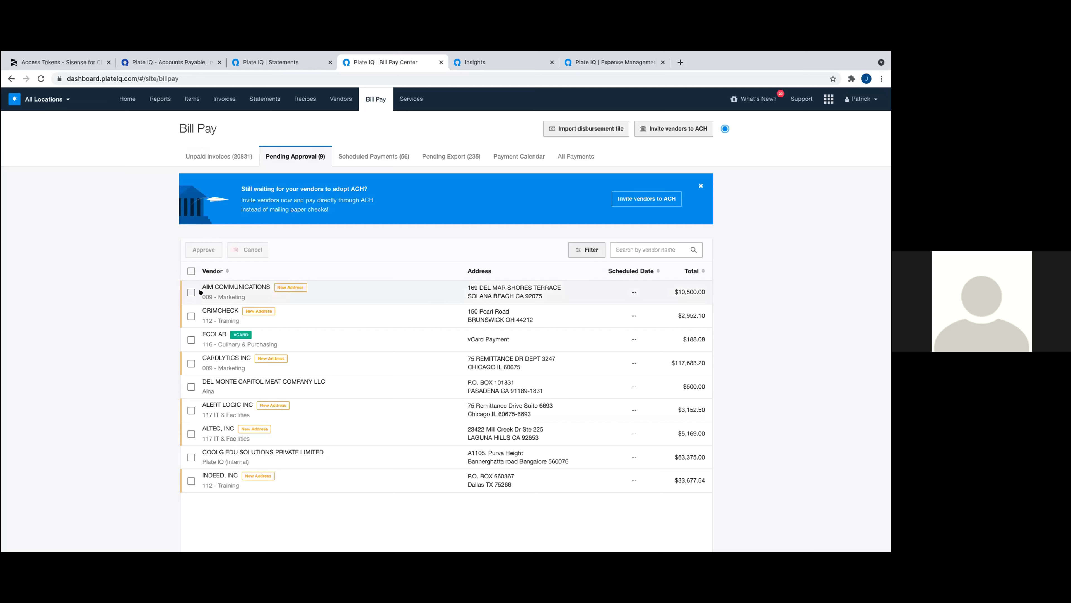
click(192, 292)
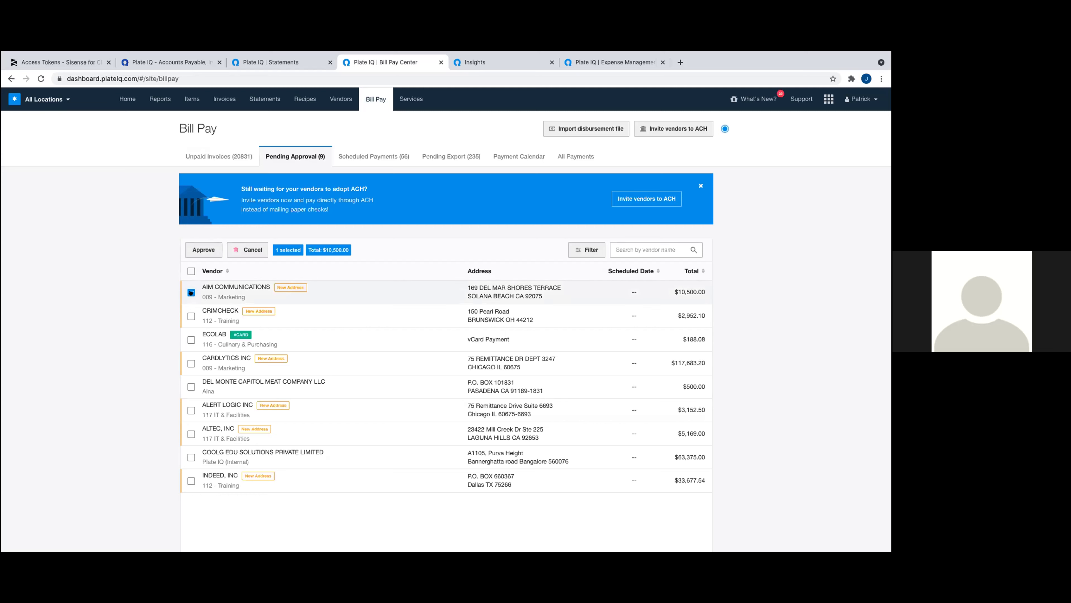
click(191, 316)
click(191, 339)
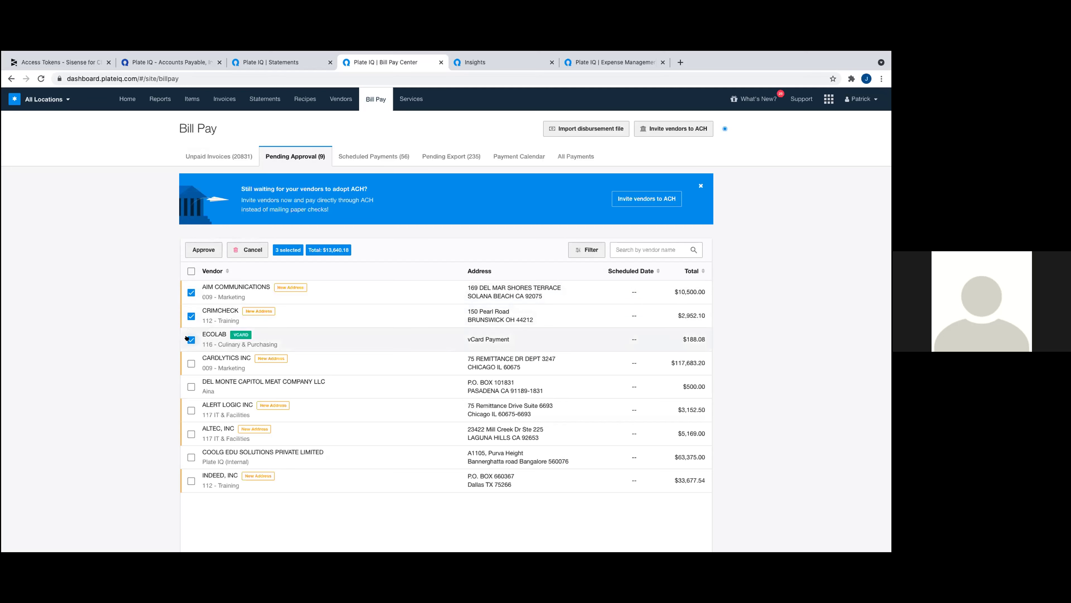
click(191, 271)
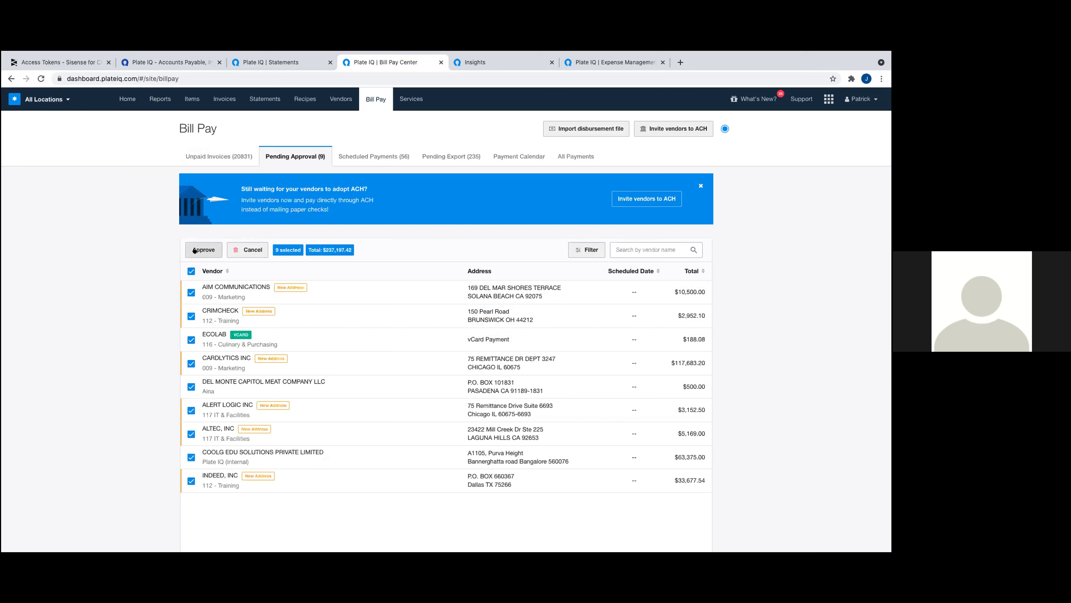
click(189, 269)
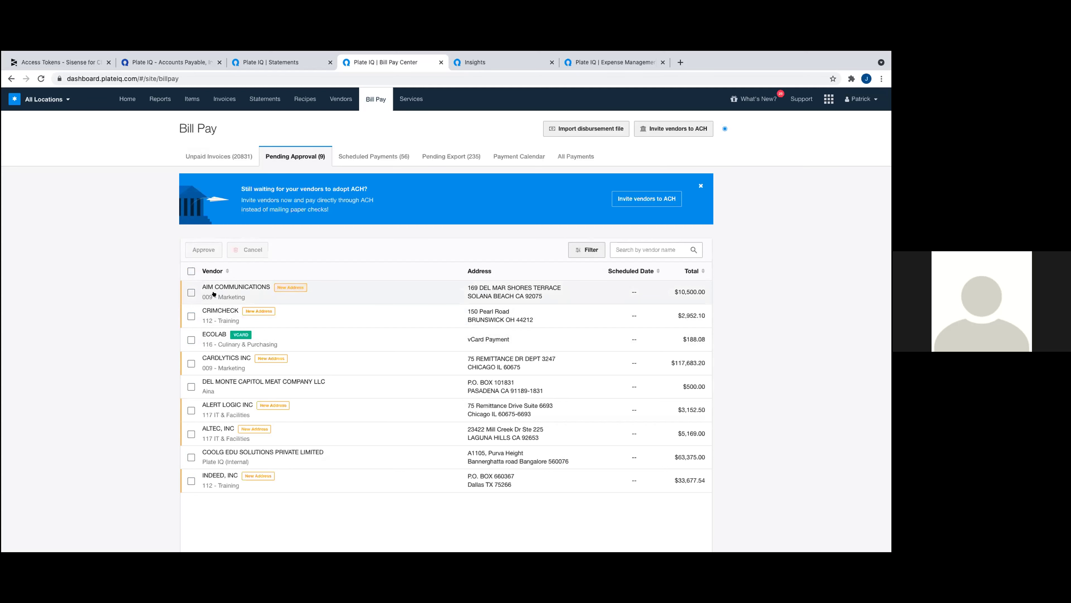
- Select the AIM Communications payment pending approval, and look through the scheduled payments list
click(190, 292)
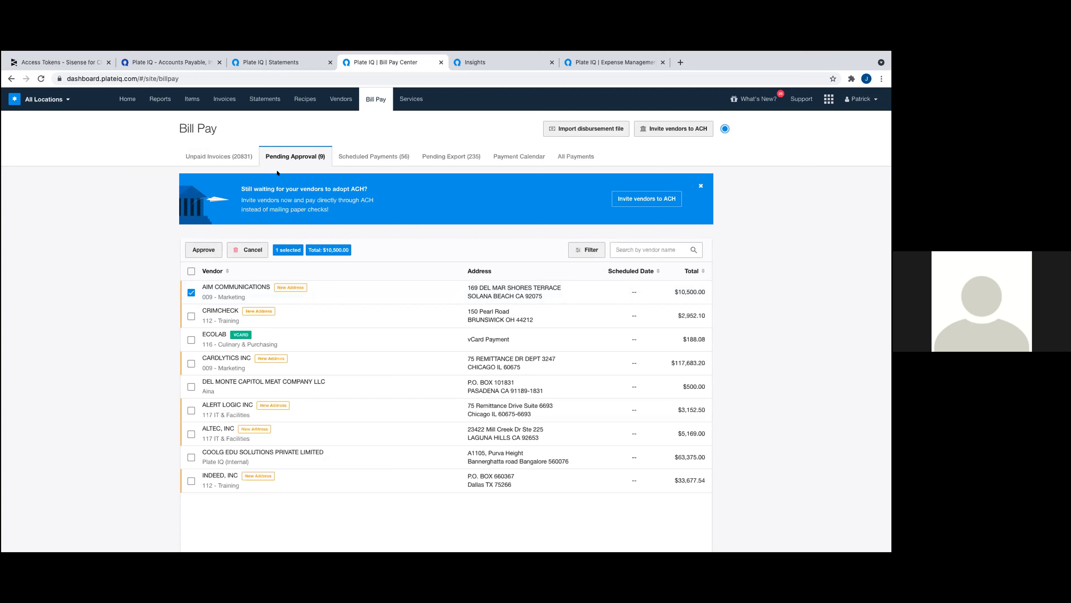
click(352, 157)
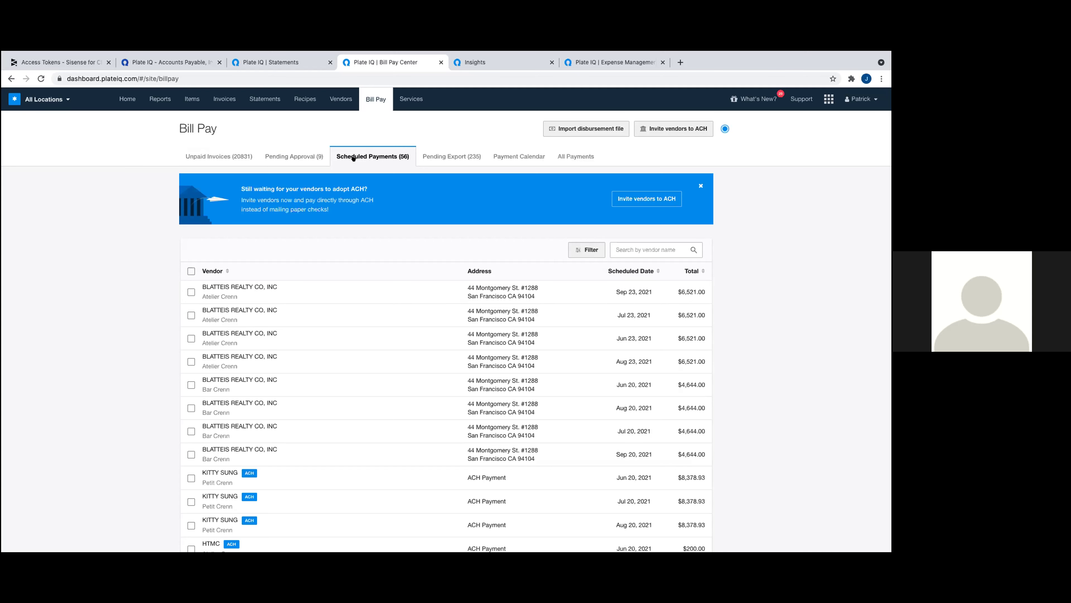
scroll(359, 274, down, 2)
scroll(358, 275, up, 2)
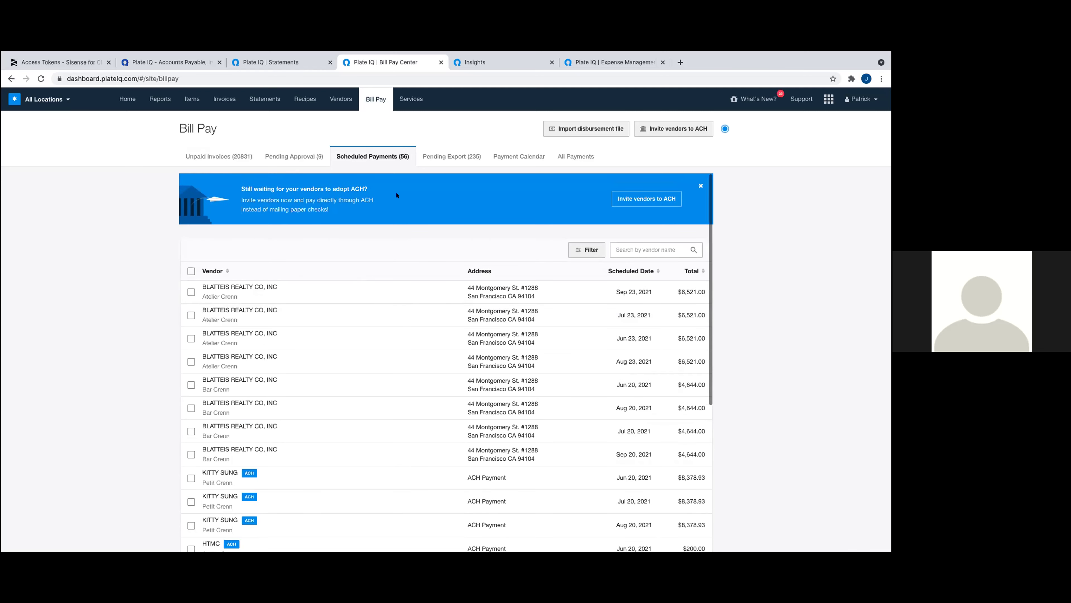
- Open the payments pending export, select all listed payments for bulk export, and clear the selection
click(435, 154)
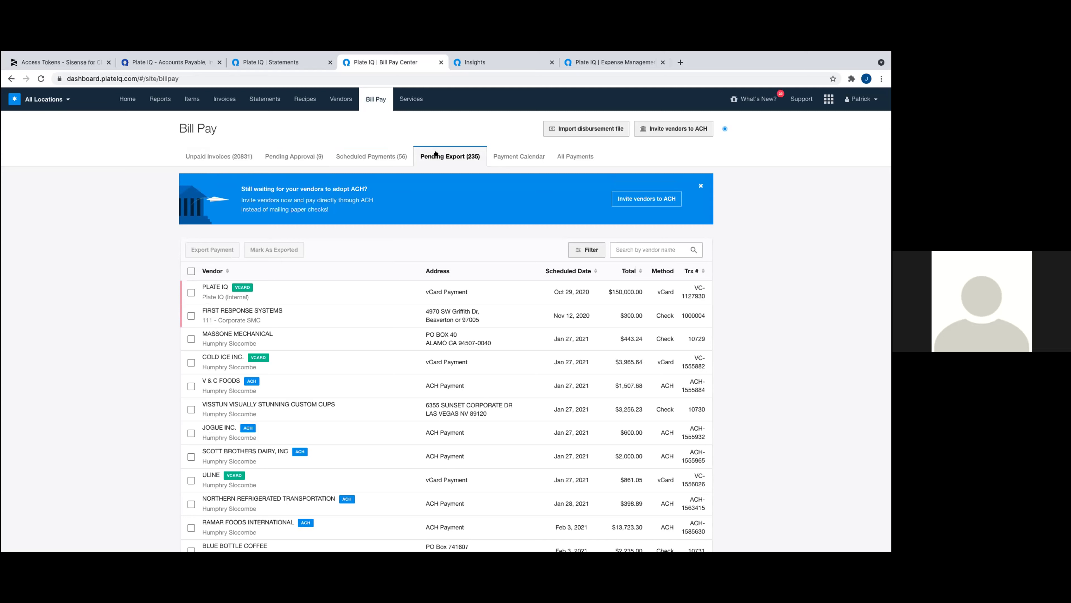
click(191, 271)
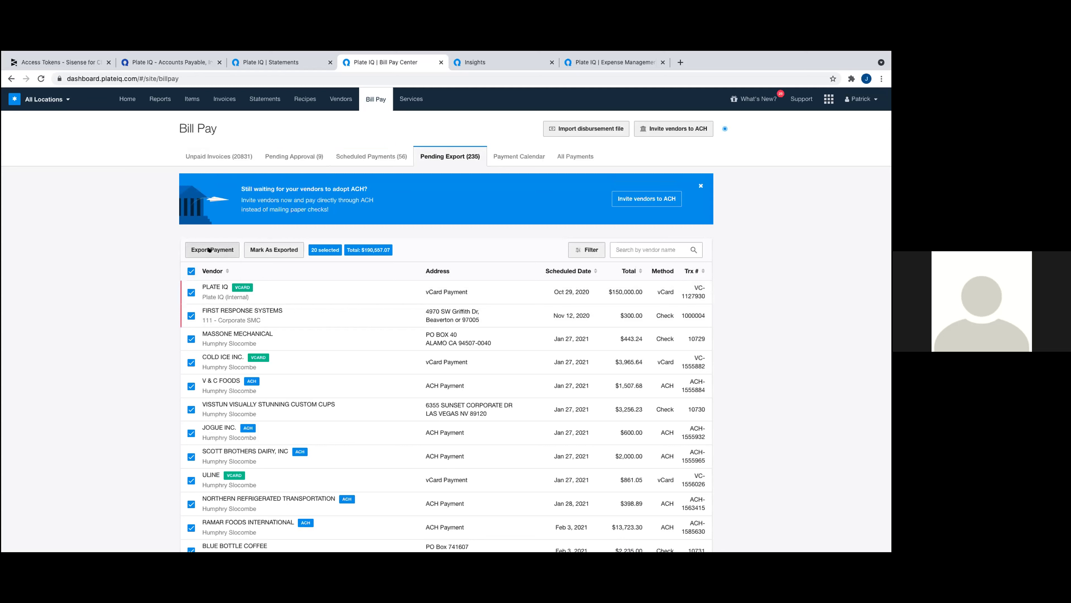
click(191, 271)
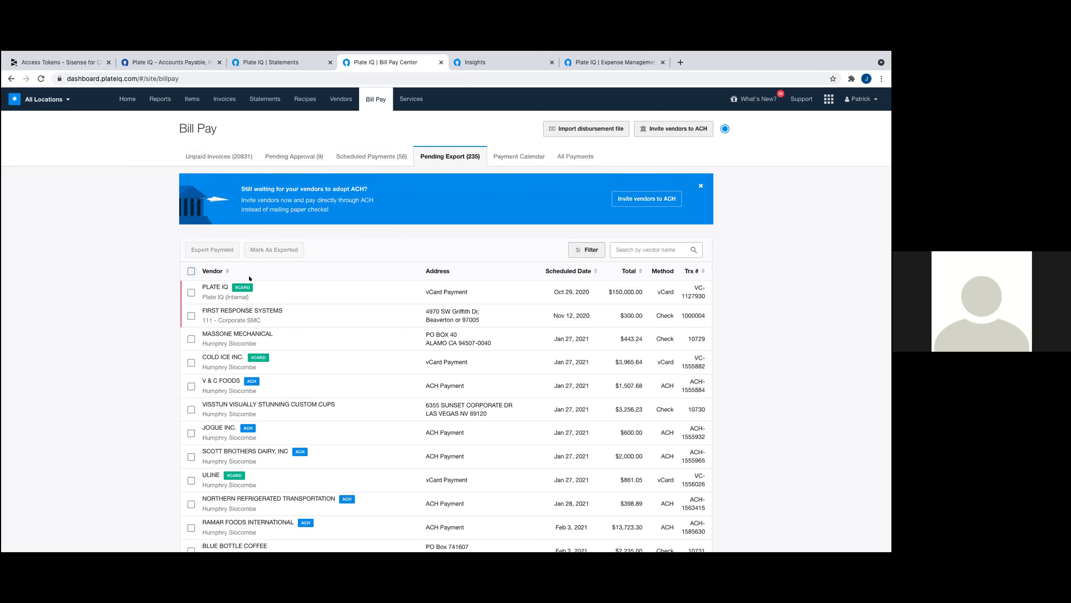
- Open the Massone Mechanical payment, view both sides of its check image, and close the check and payment
click(437, 338)
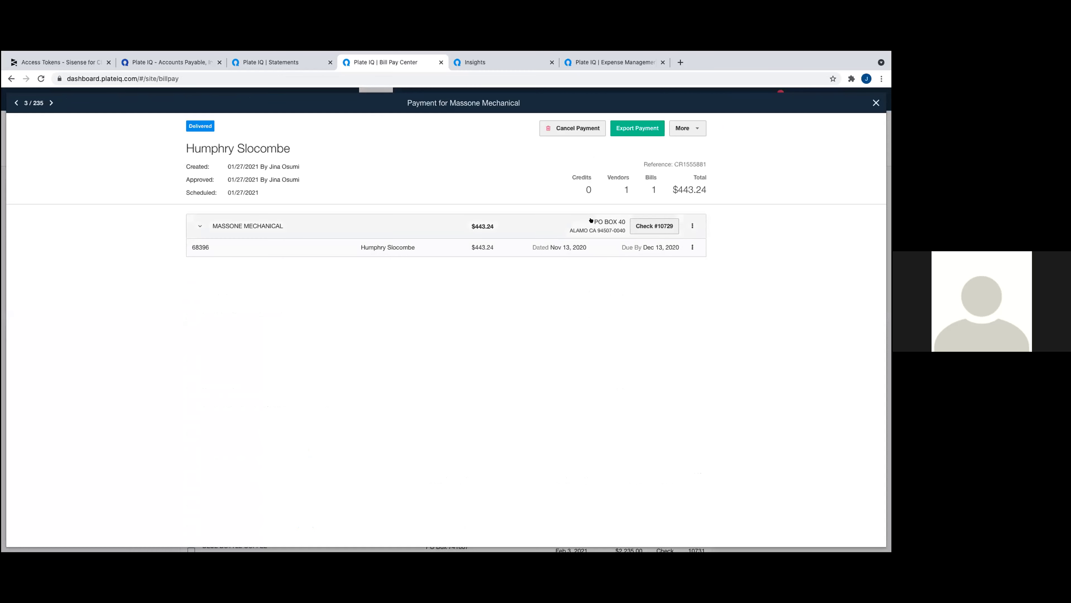
click(643, 220)
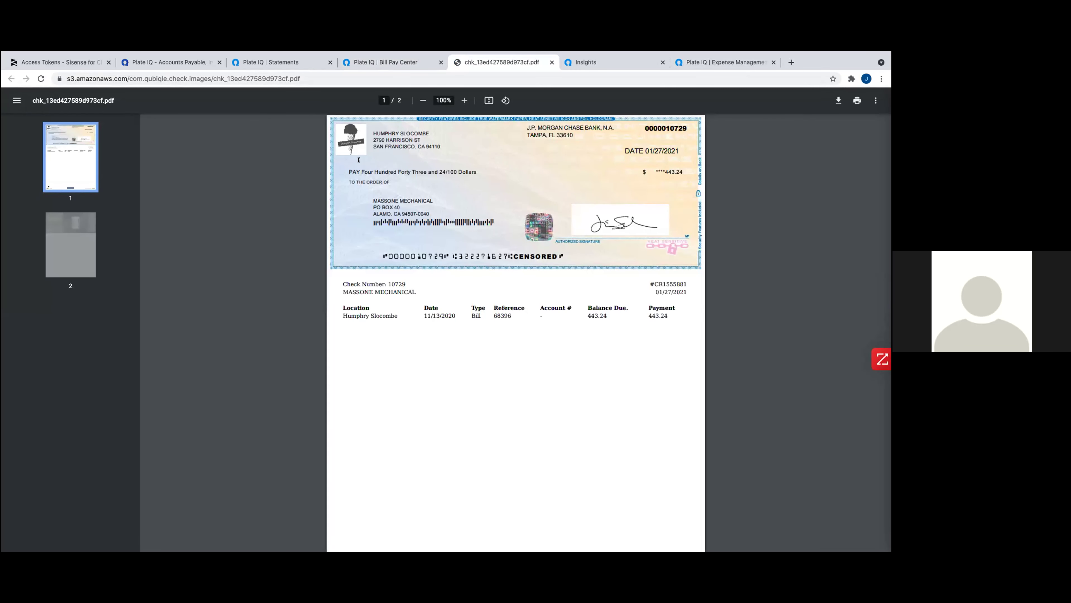
scroll(424, 240, down, 5)
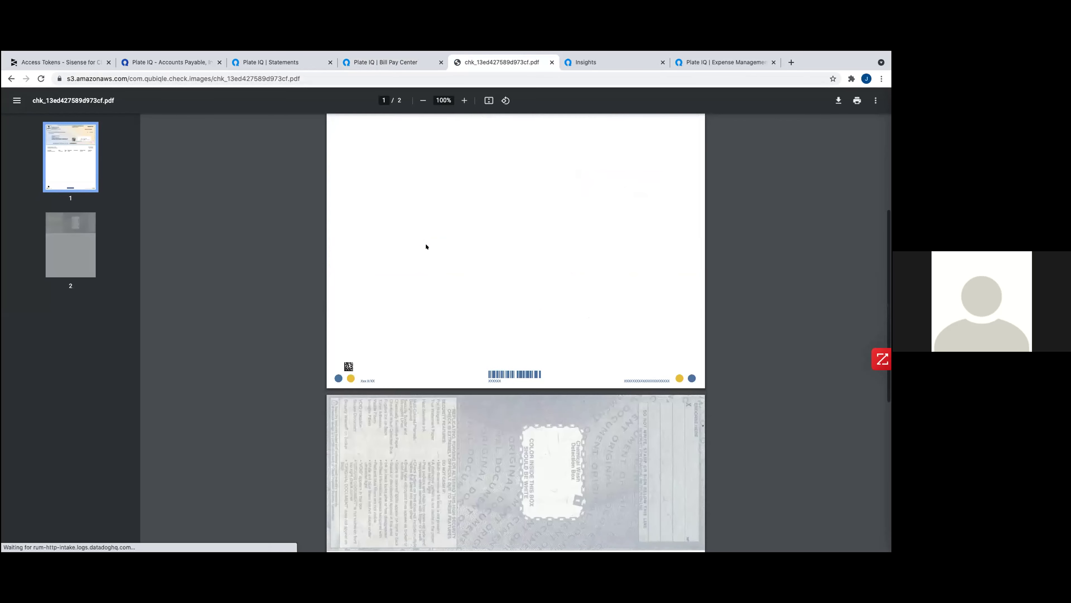
scroll(426, 247, up, 1)
scroll(426, 246, up, 5)
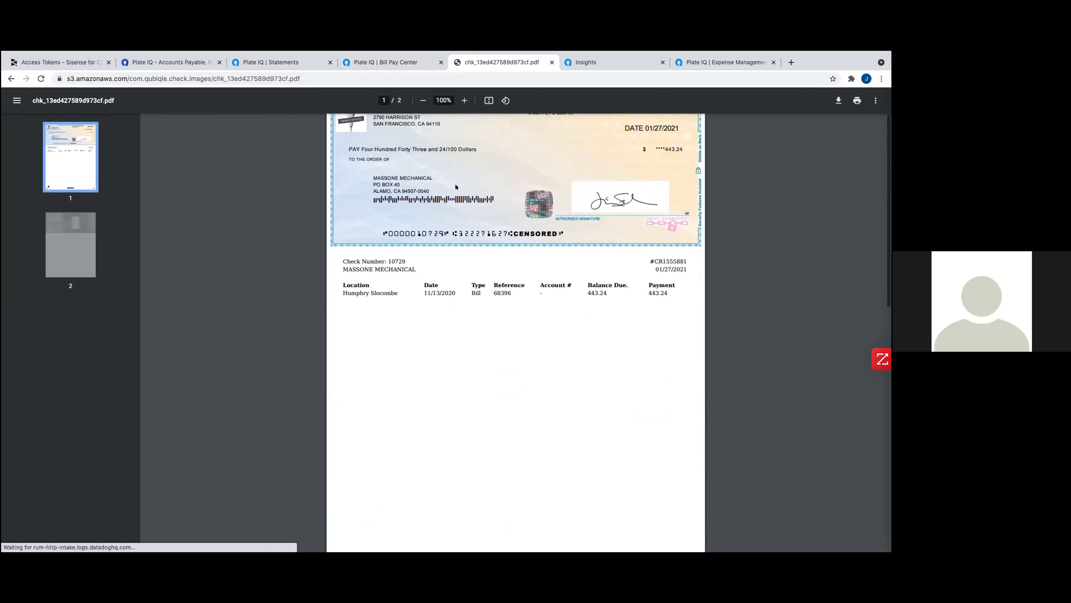
click(551, 62)
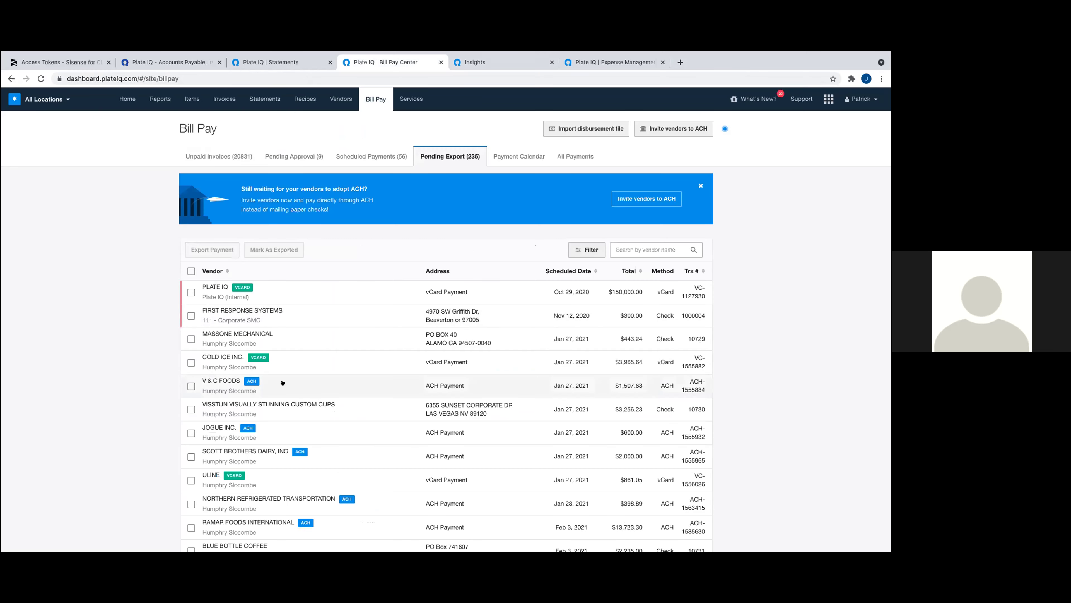
- Open the V & C Foods payment, view its ACH remittance document, and close the document and payment
click(369, 383)
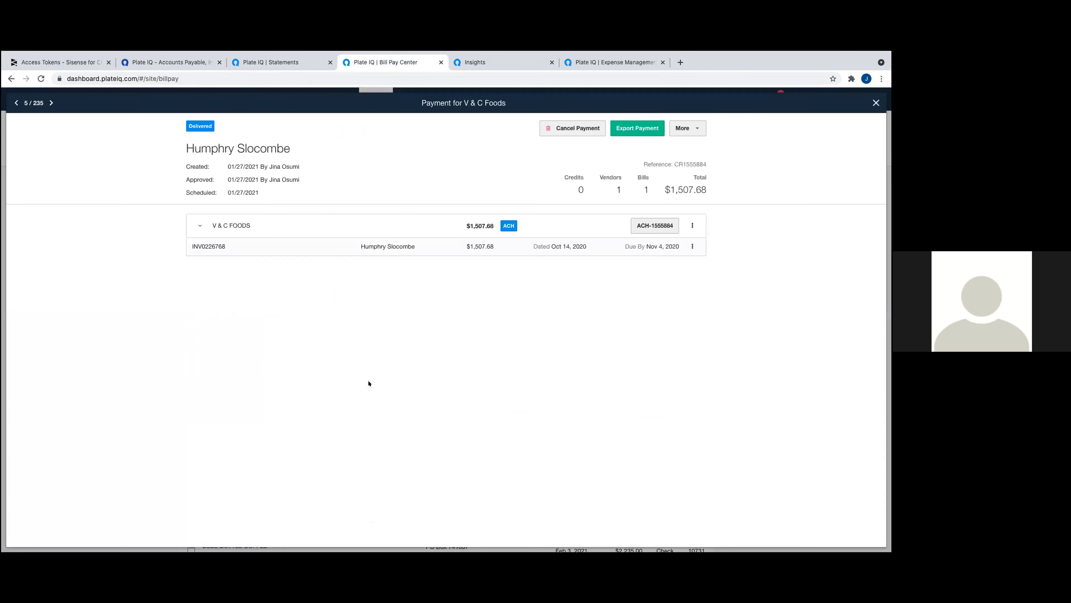
click(650, 227)
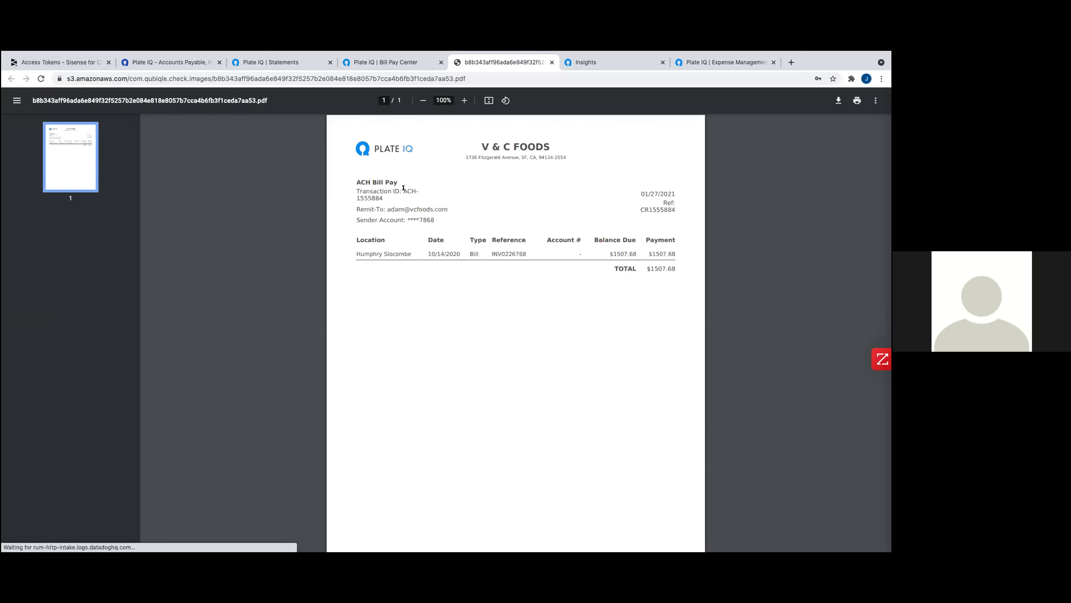
drag(403, 187, 405, 196)
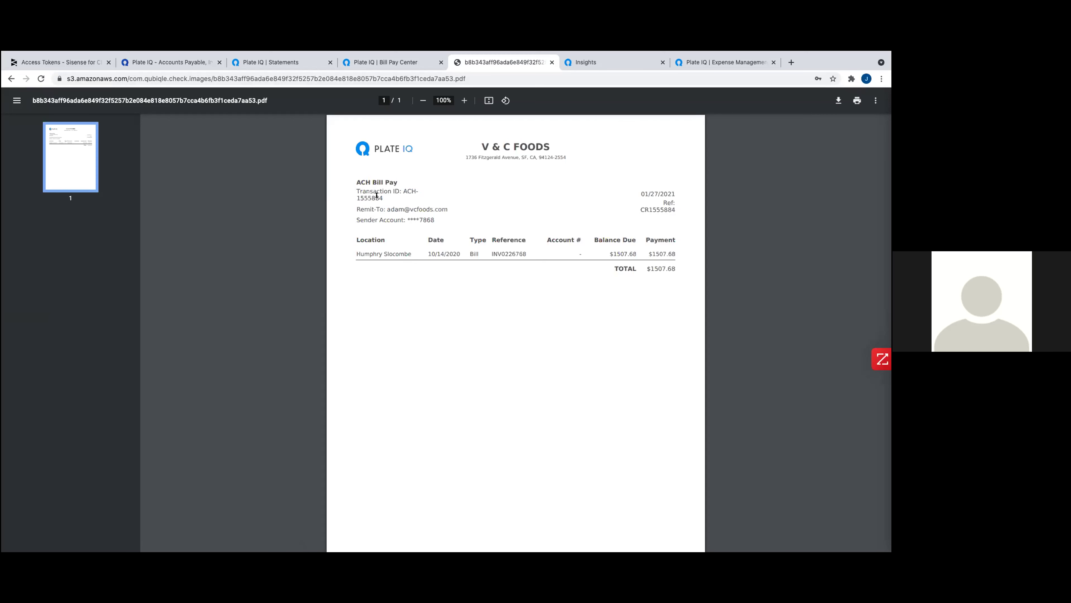
click(550, 62)
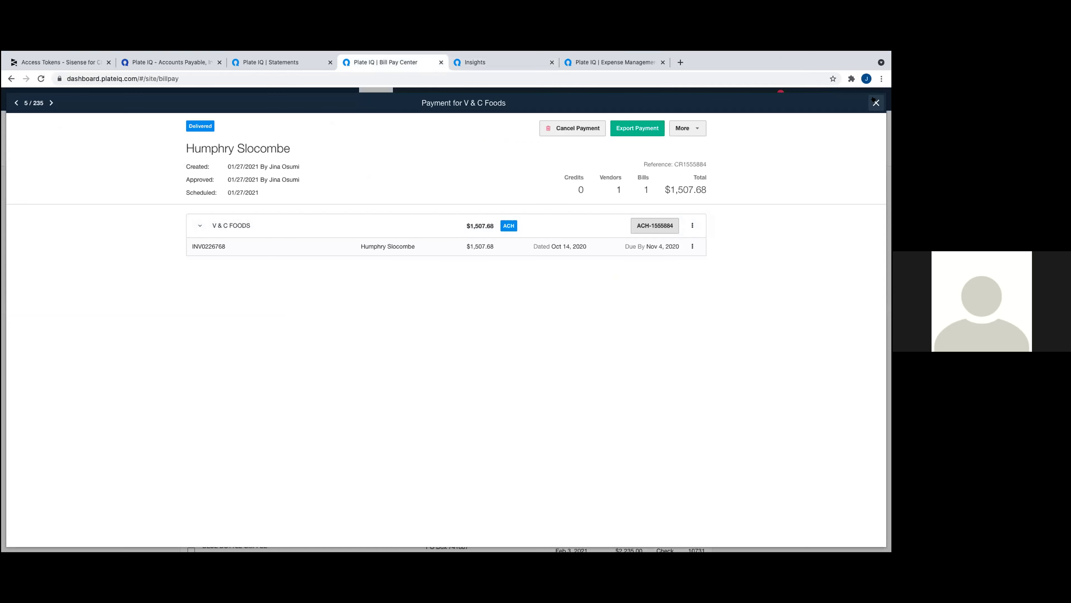
key(Escape)
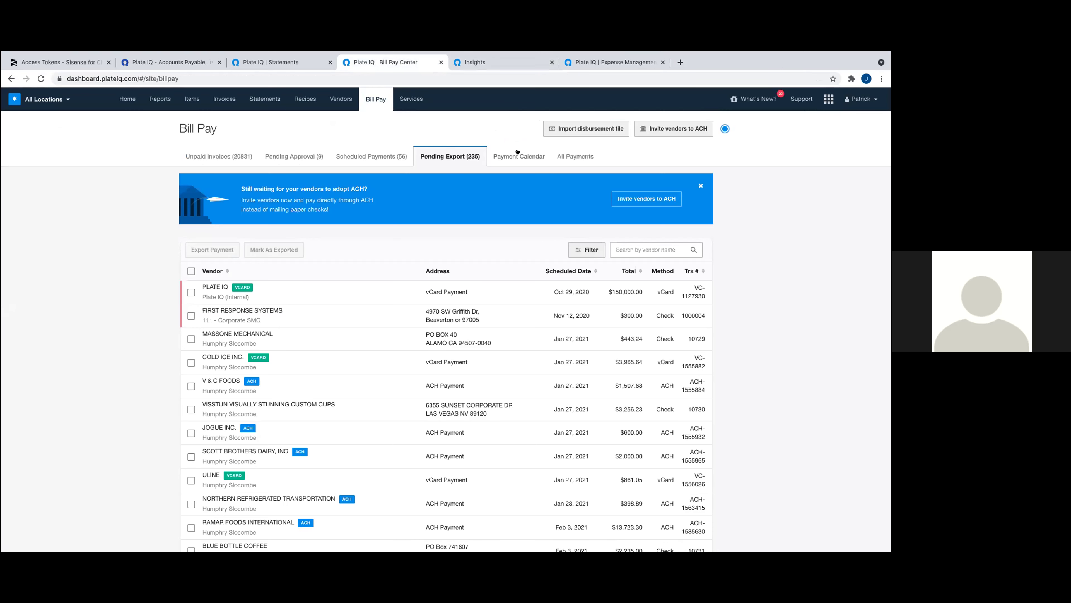
- In the payment calendar, view the payments scheduled for June 10, 2021, check the May period, and return to the June period
click(510, 155)
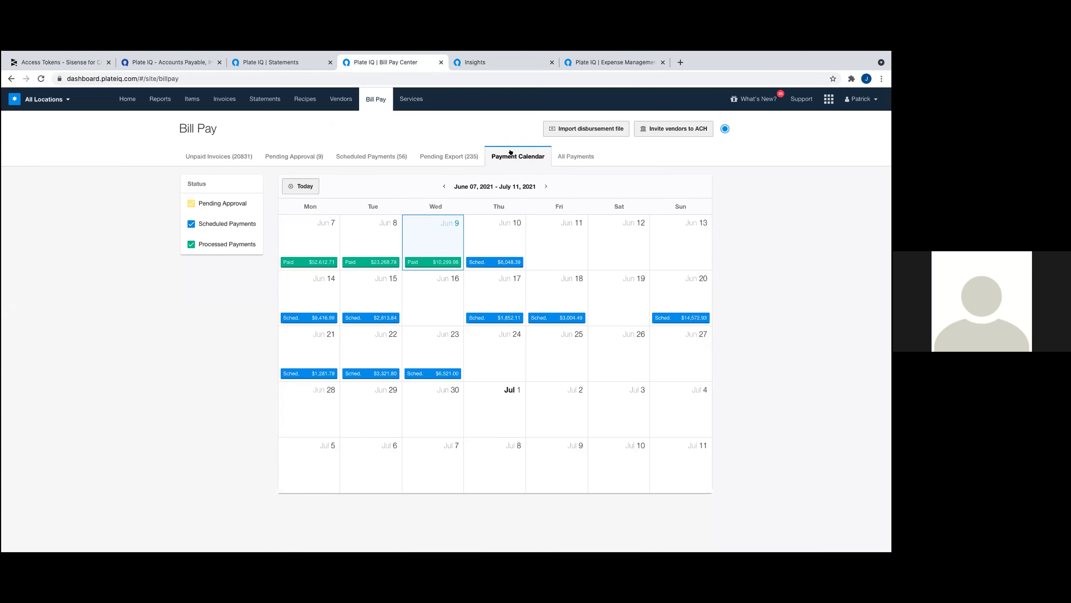
click(487, 260)
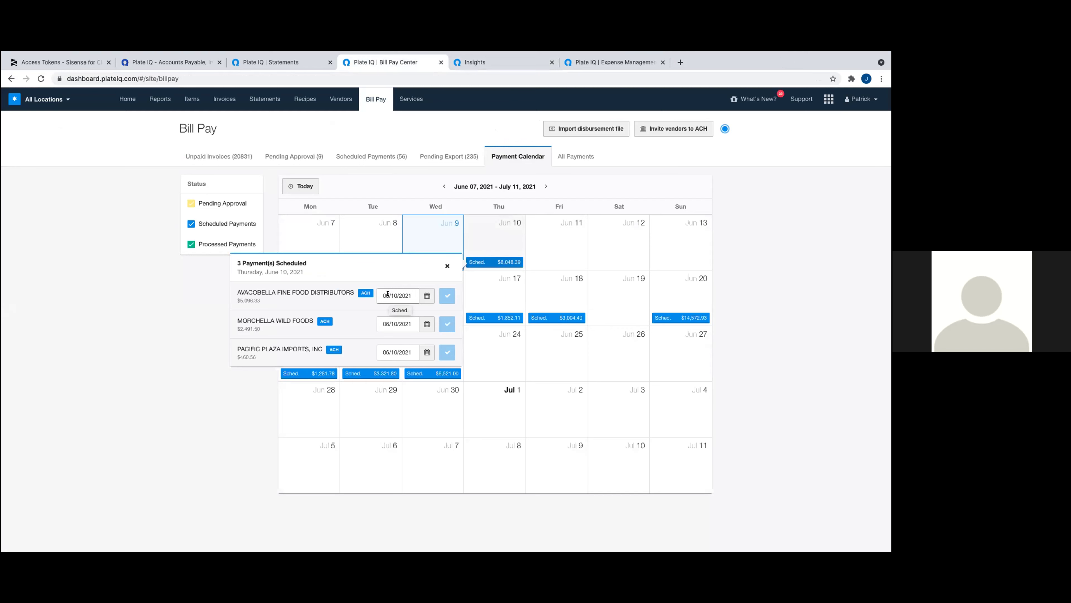
click(446, 266)
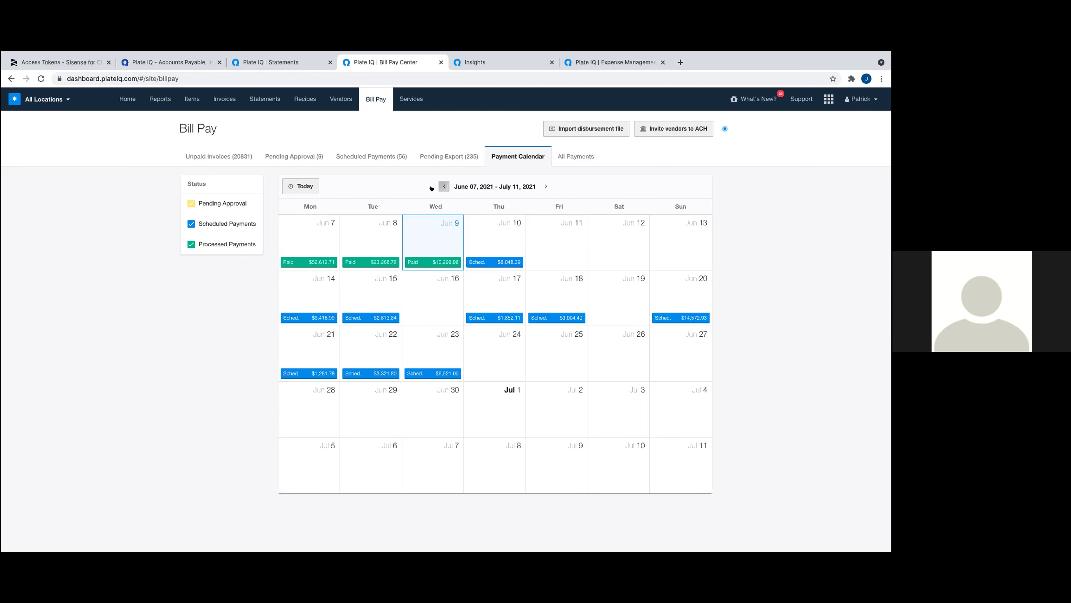
click(444, 186)
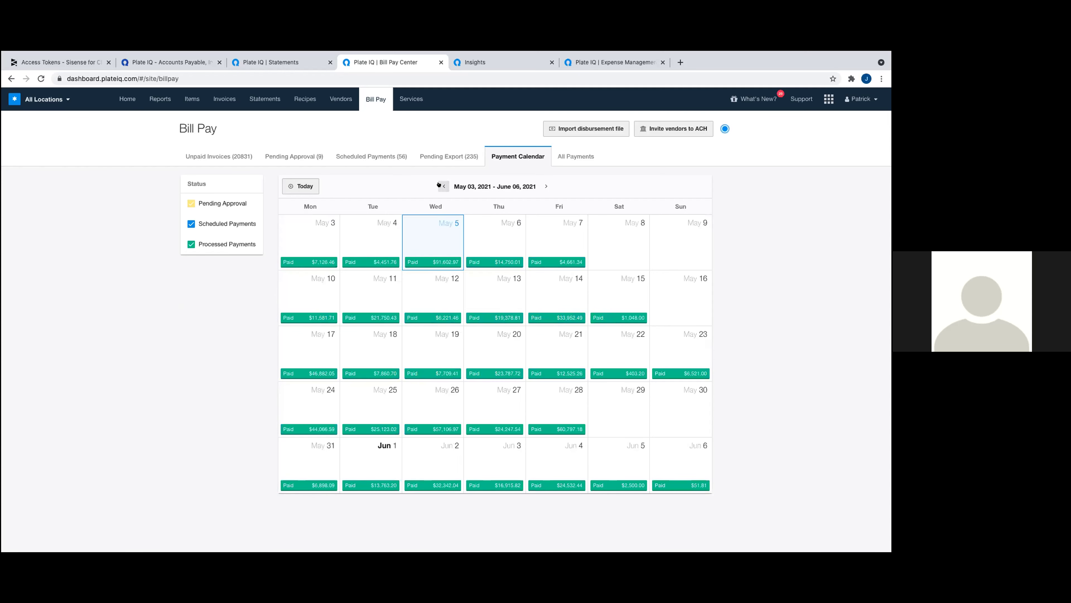
click(546, 186)
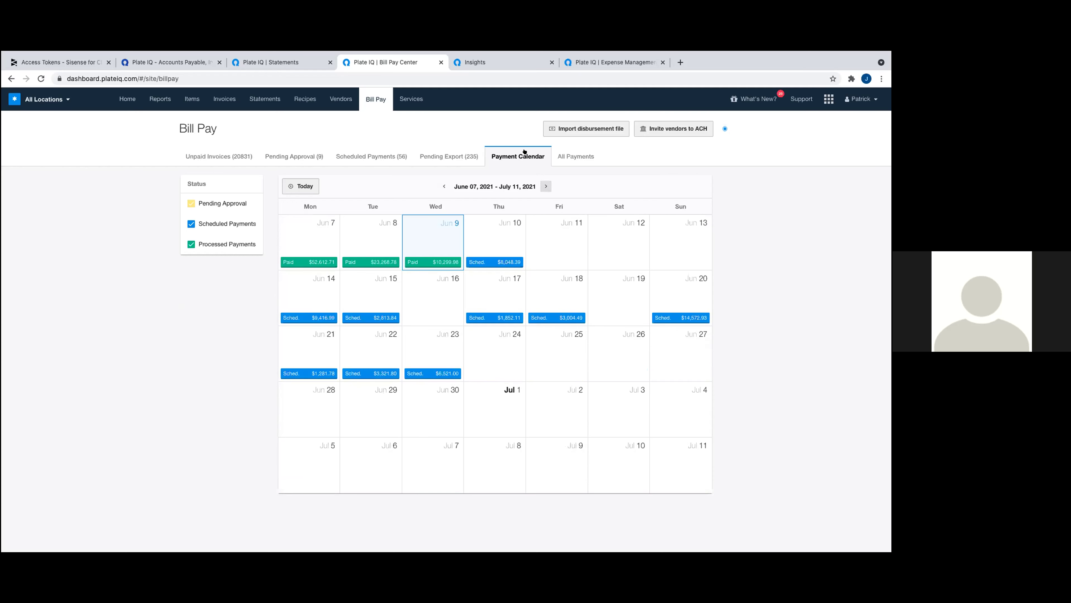
- Open the list of all payments and look through their methods, transaction numbers and statuses
click(565, 156)
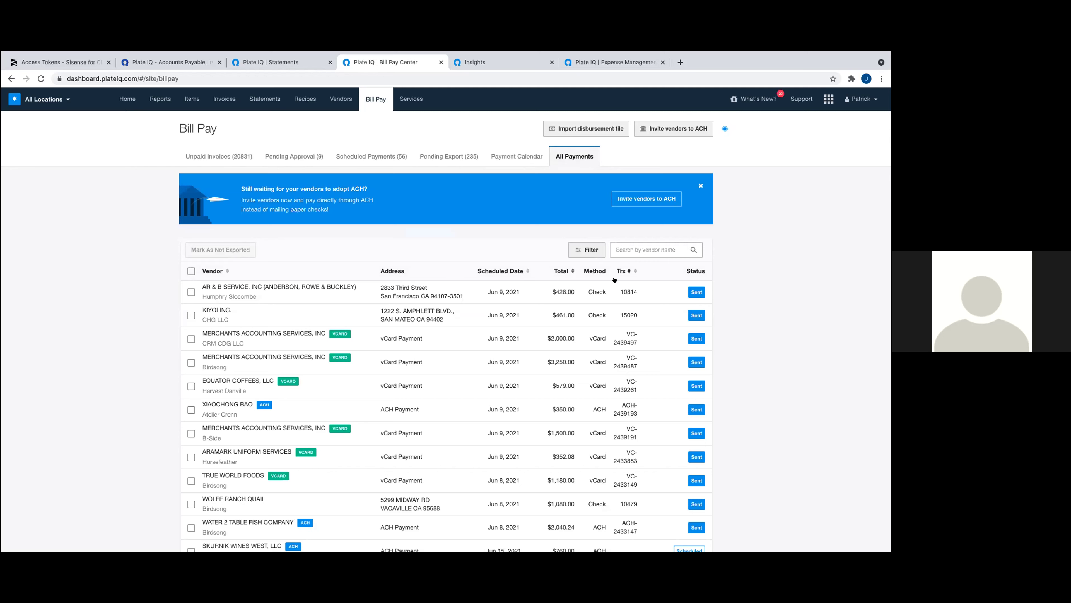
scroll(649, 300, down, 1)
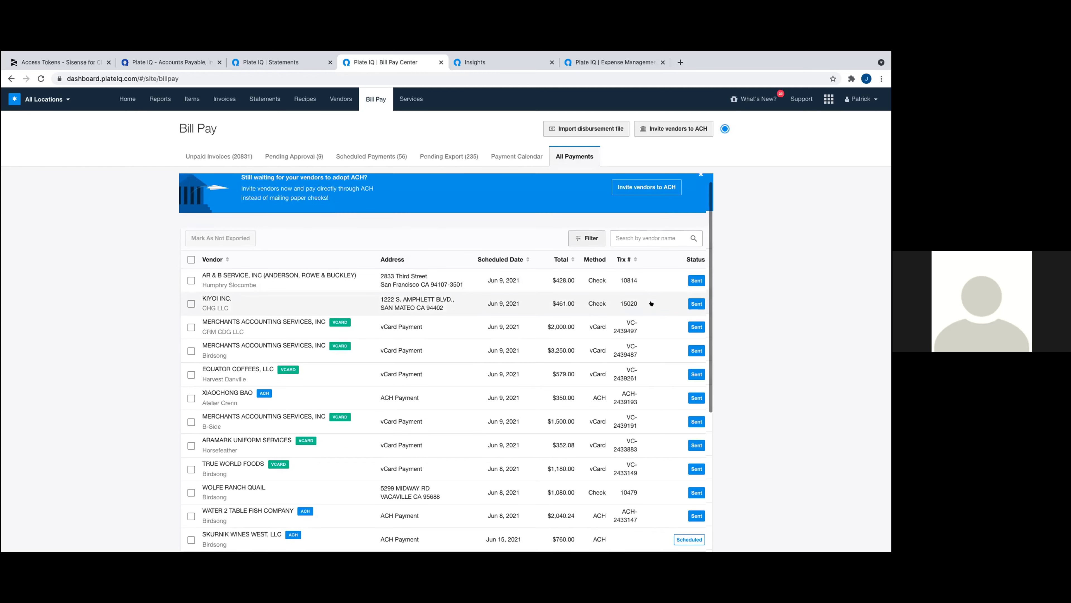
scroll(651, 303, down, 5)
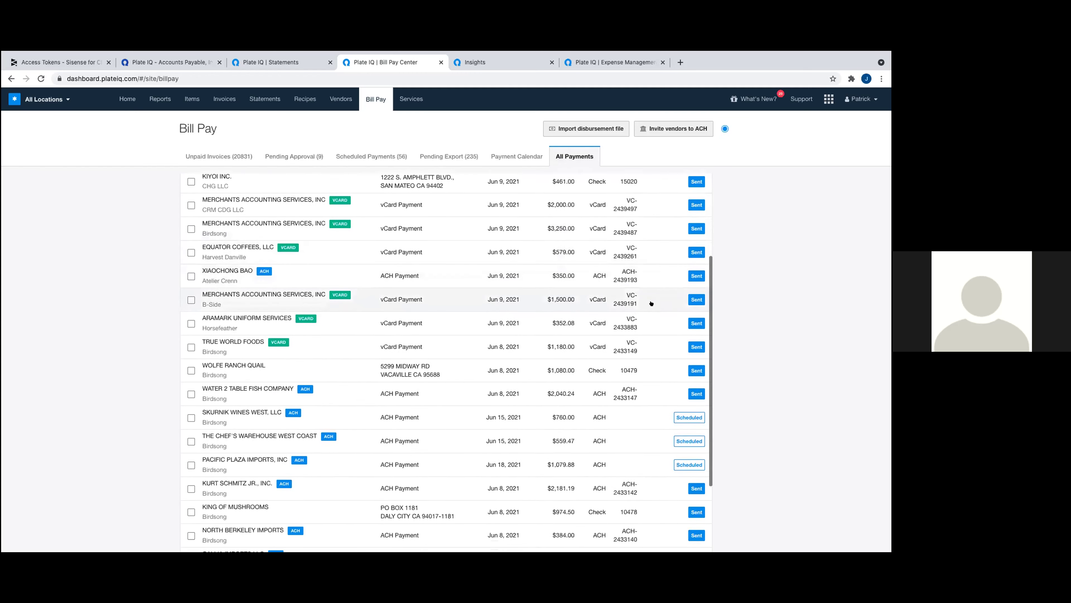
scroll(651, 302, down, 3)
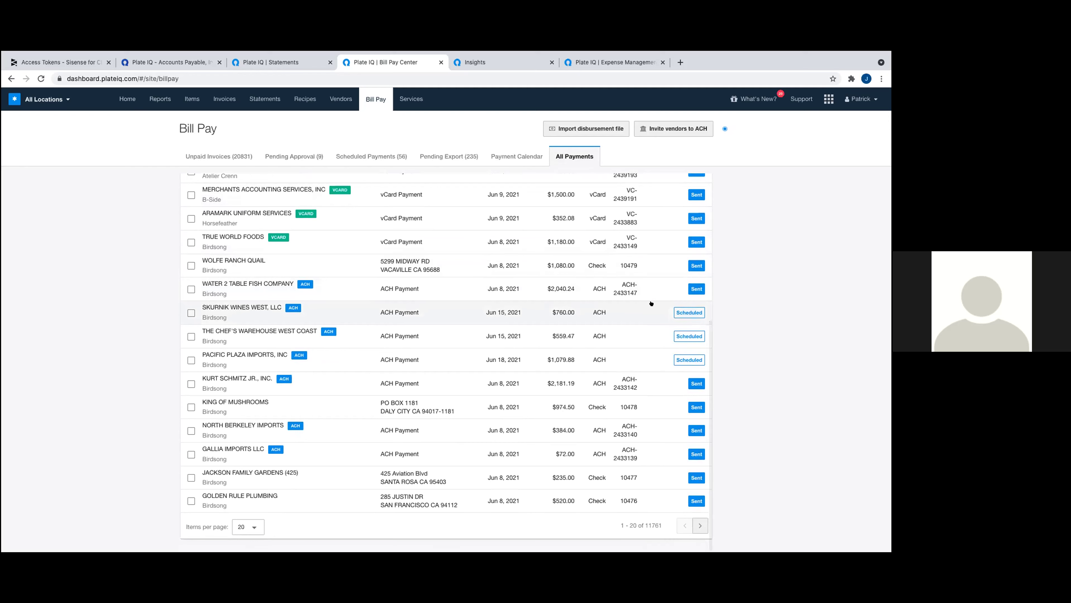
scroll(651, 303, up, 7)
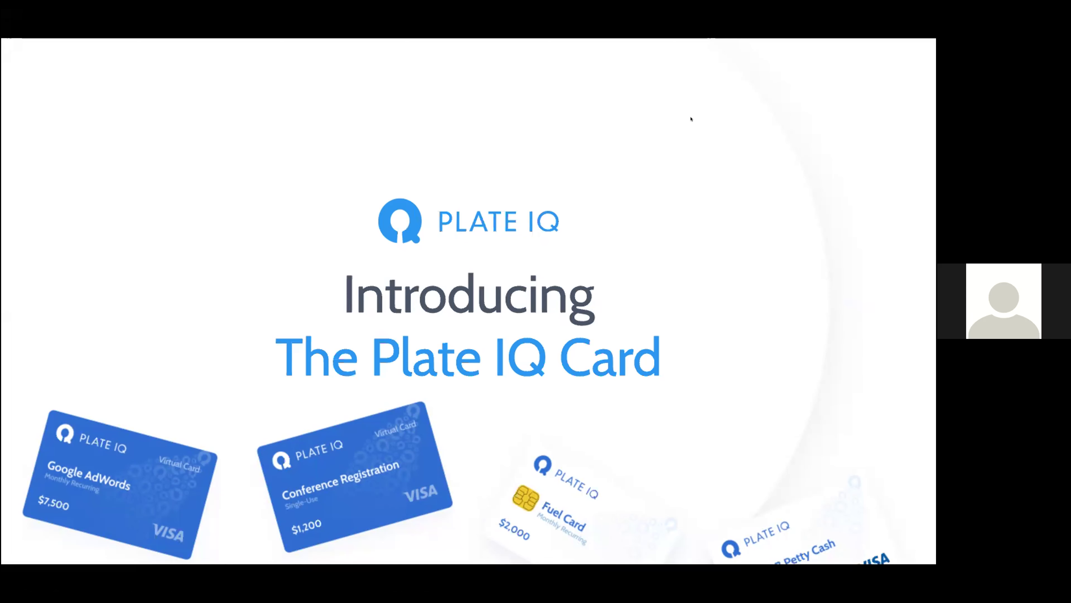
key(Right)
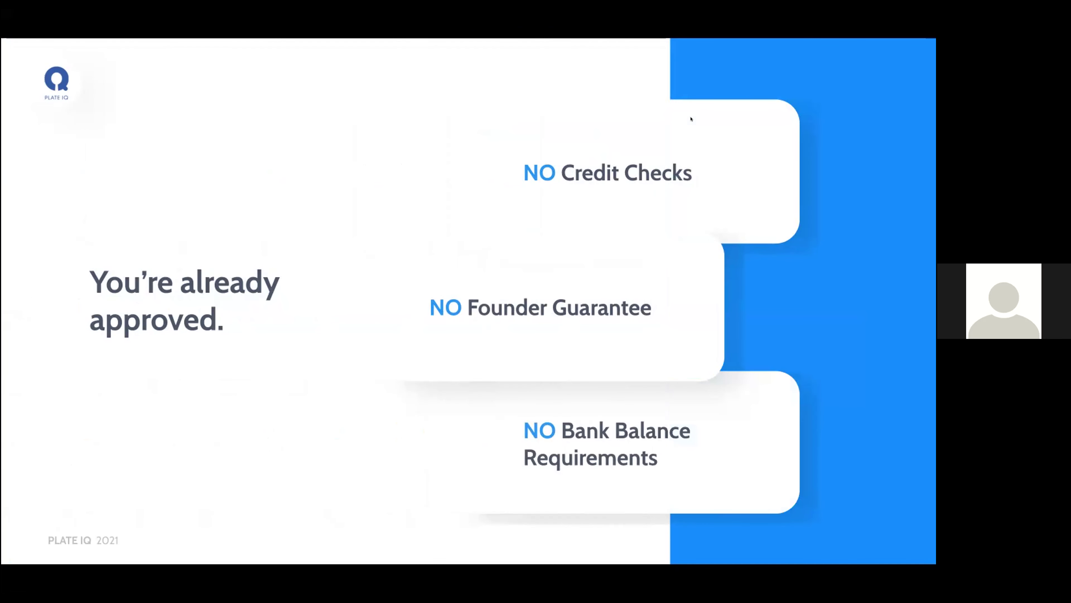
key(Right)
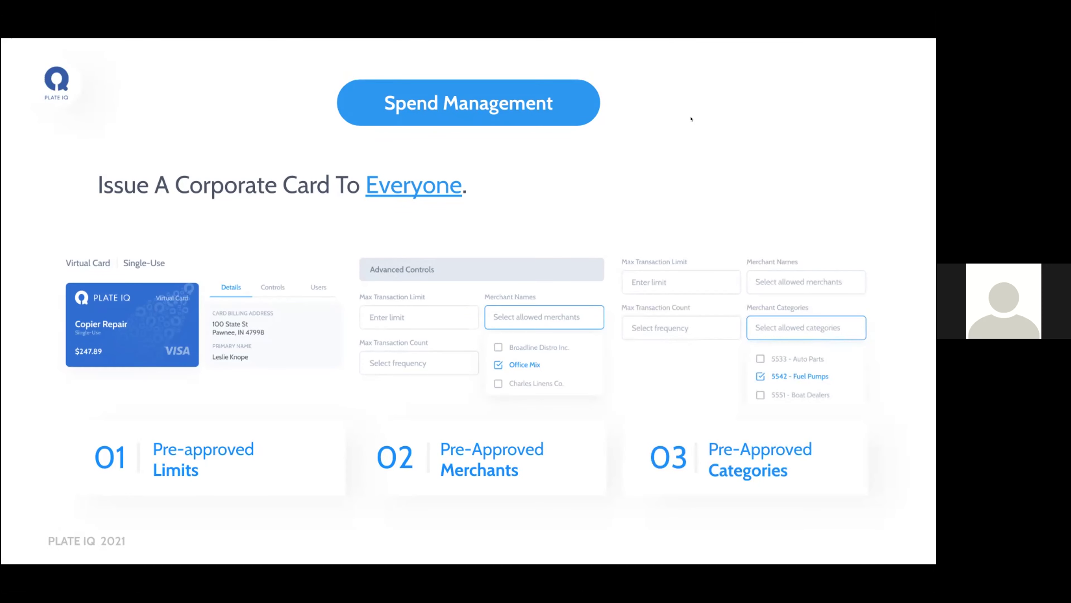
key(Escape)
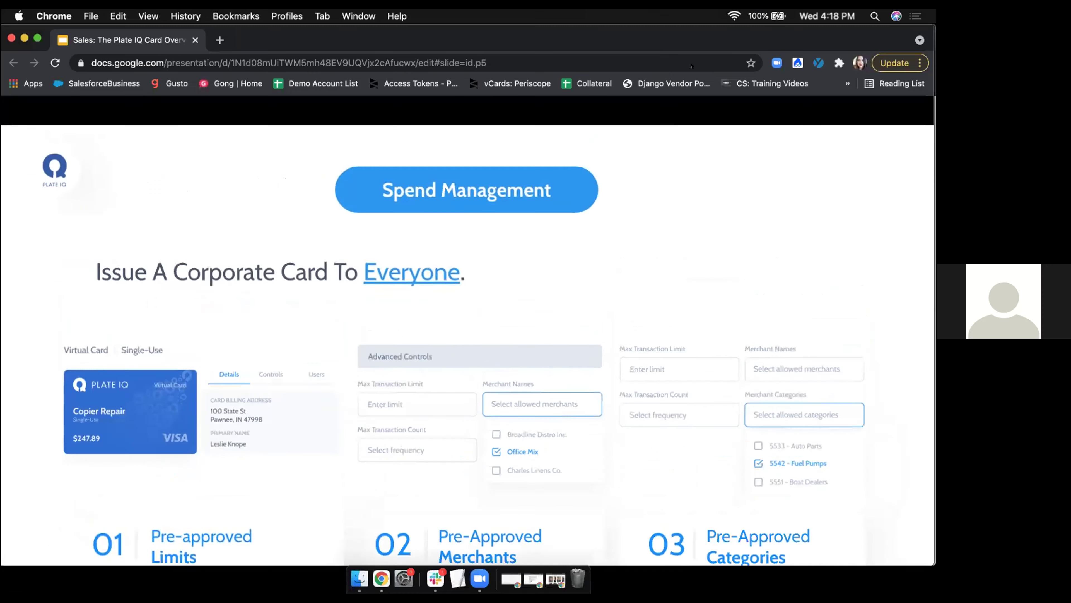
- Switch to Plate IQ Expense Management, start creating a virtual card, and review the single-use, multi-use and recurring card types
key(super+grave)
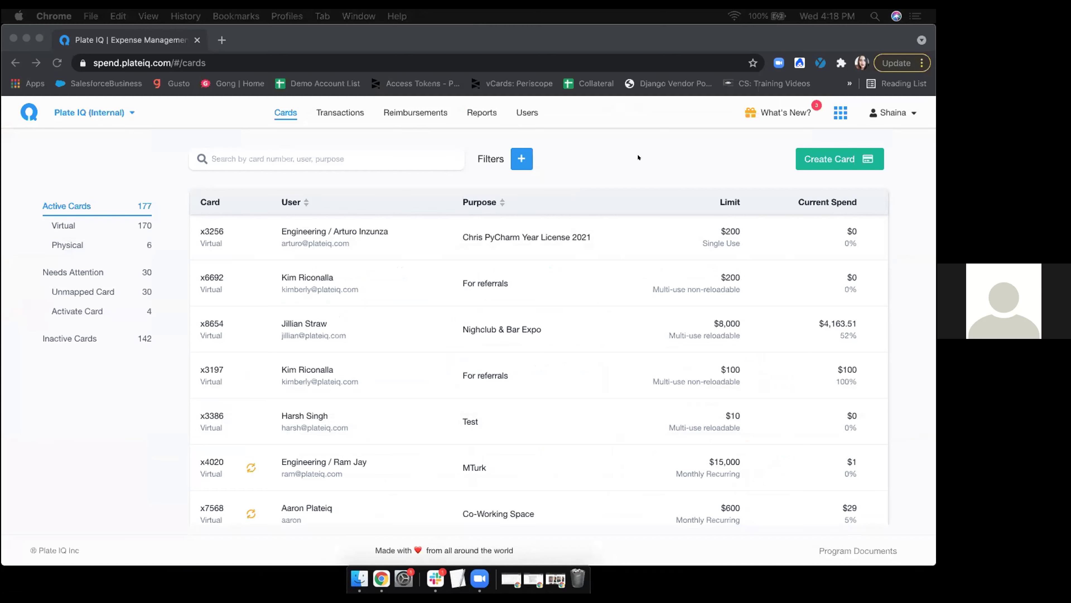
click(677, 158)
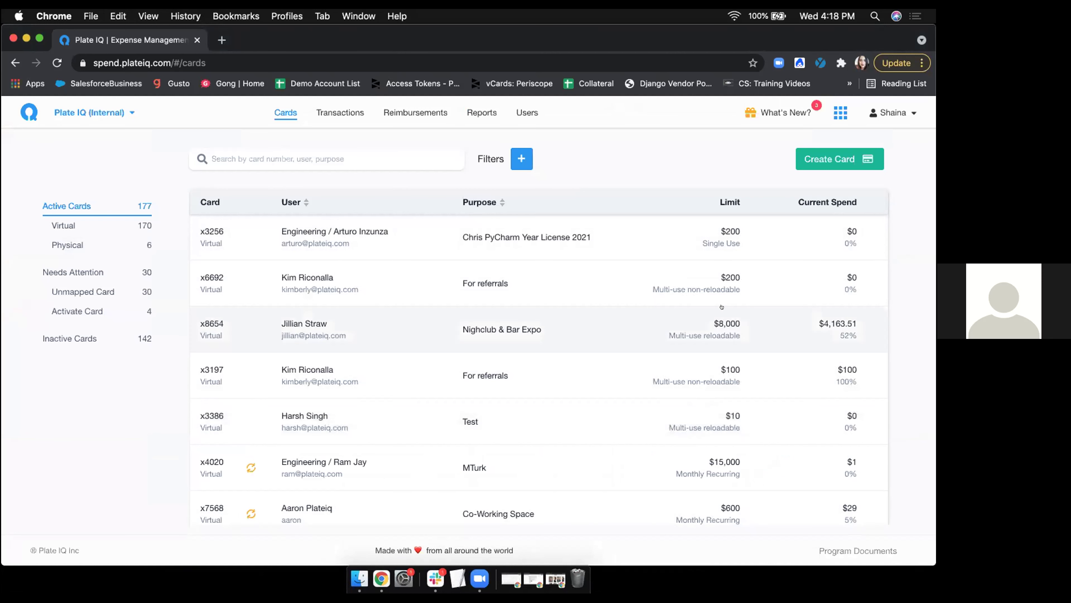
click(820, 157)
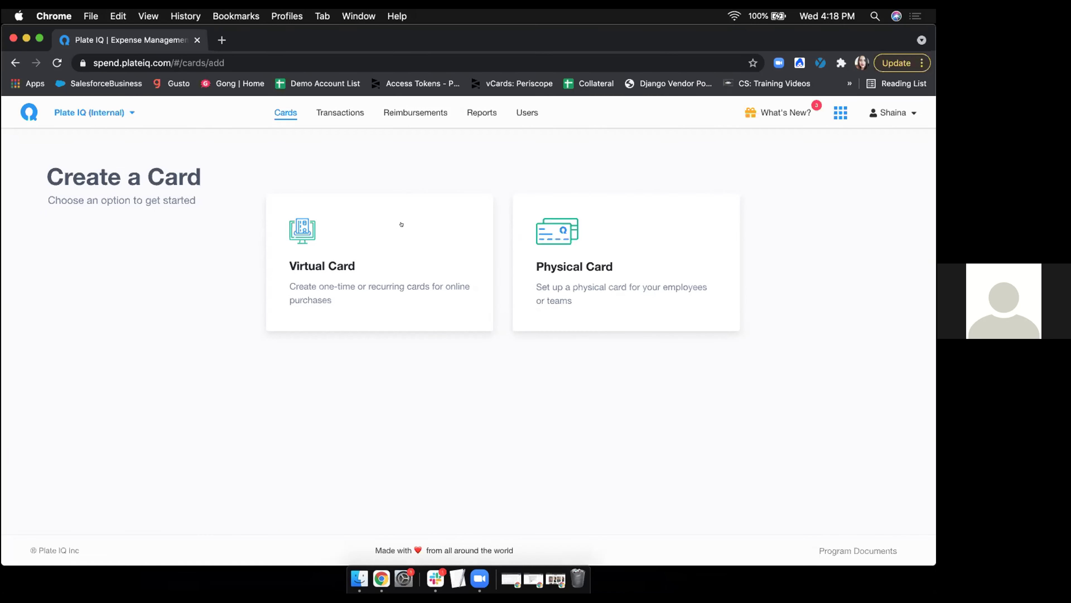
click(390, 252)
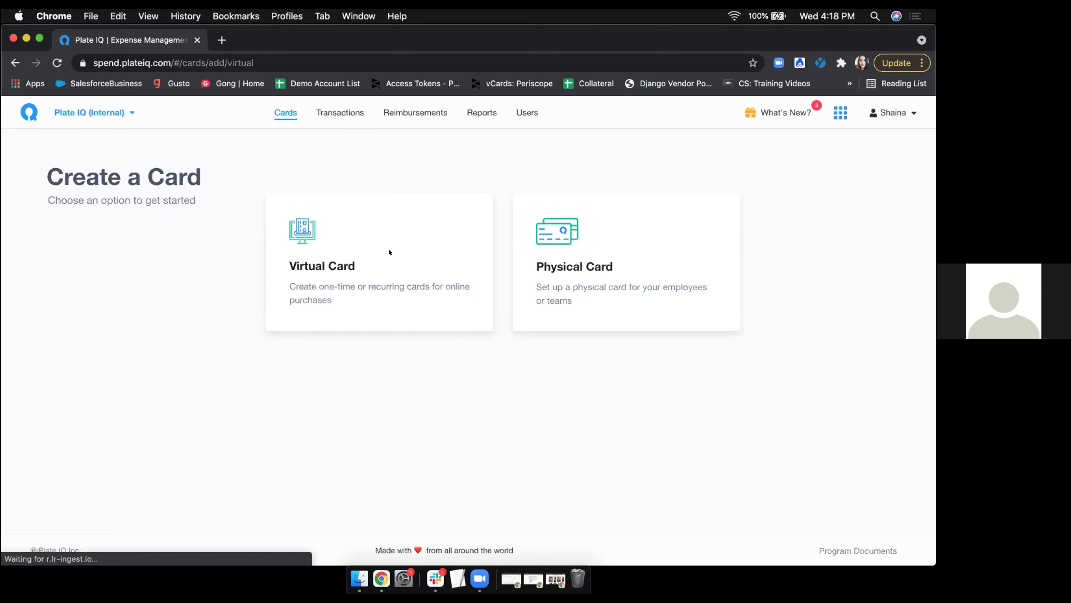
scroll(441, 232, down, 3)
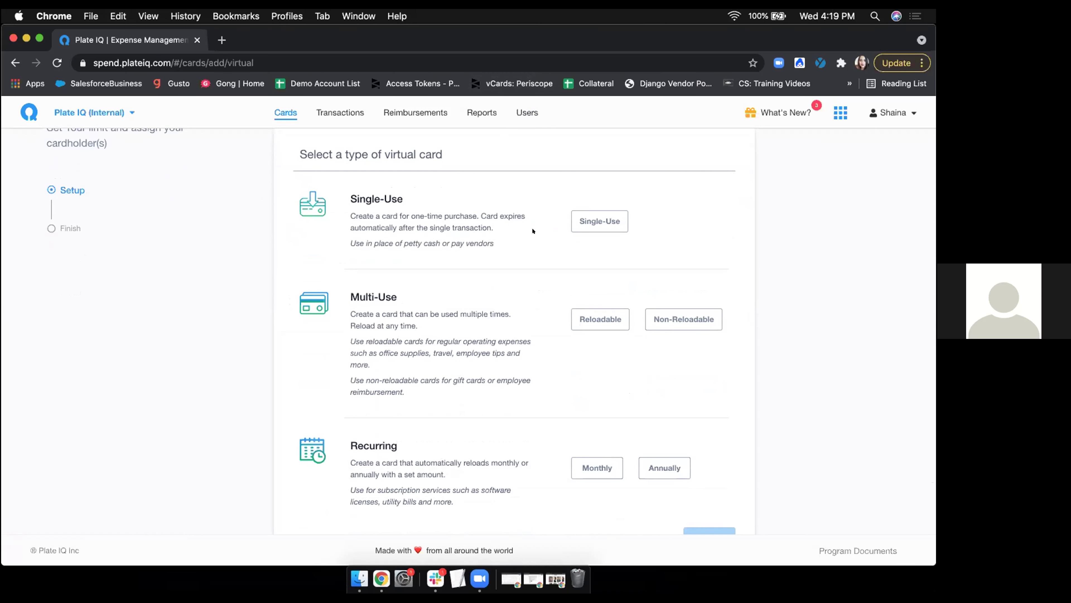
scroll(533, 231, down, 1)
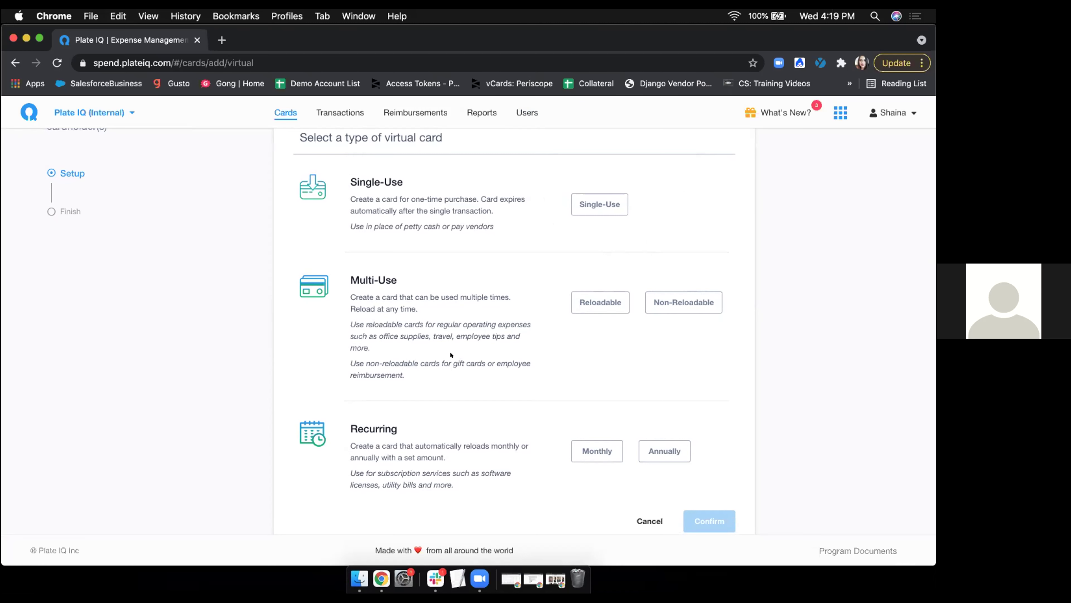
- Choose the monthly recurring type for the new virtual card and confirm it to open the card setup form
scroll(451, 355, down, 2)
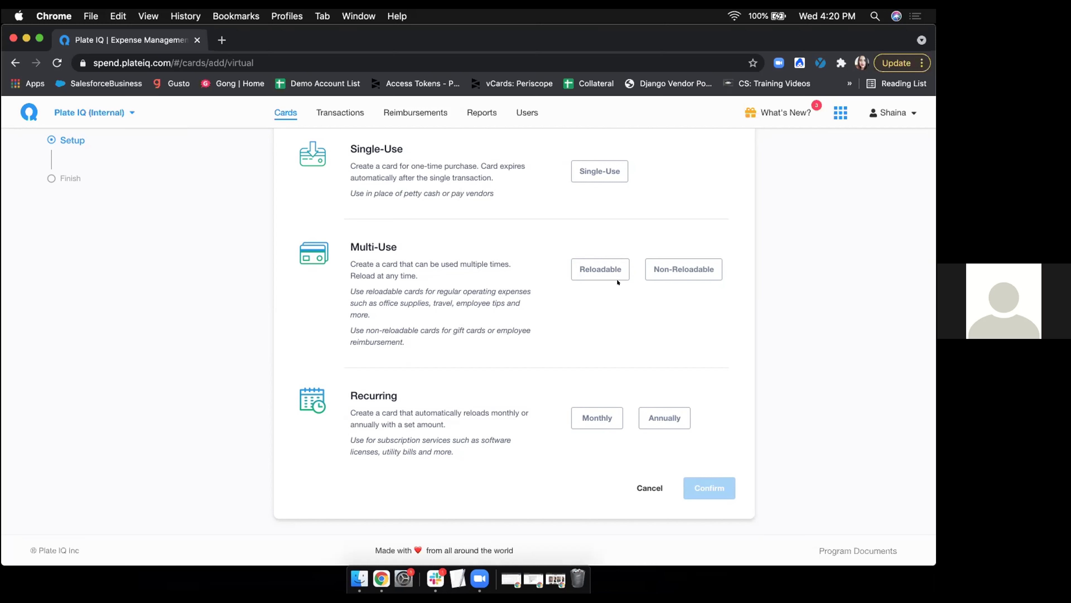
scroll(555, 345, down, 1)
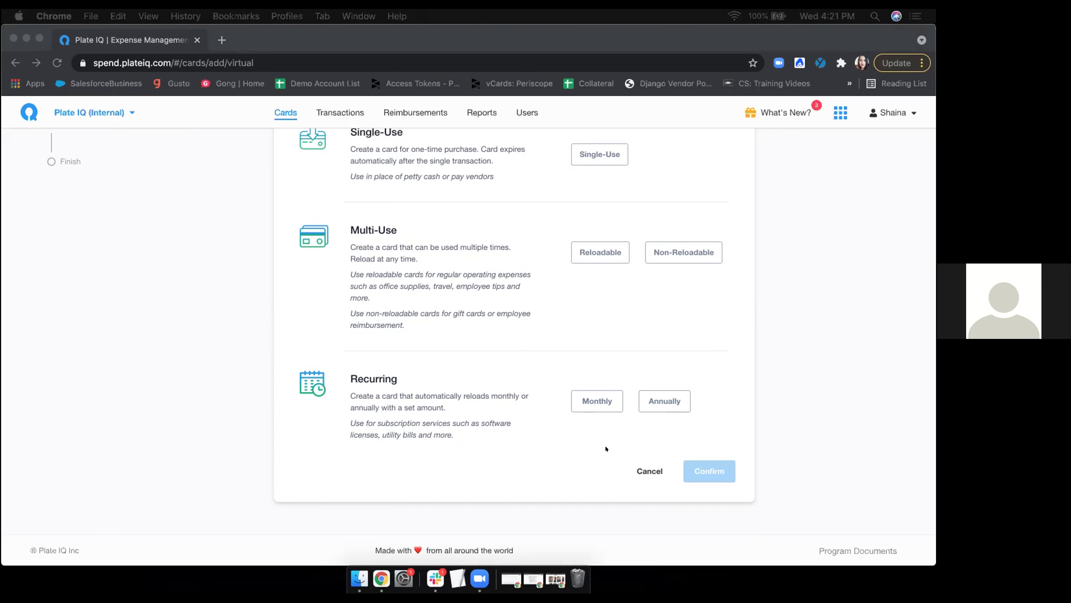
click(598, 400)
click(694, 472)
scroll(626, 395, up, 2)
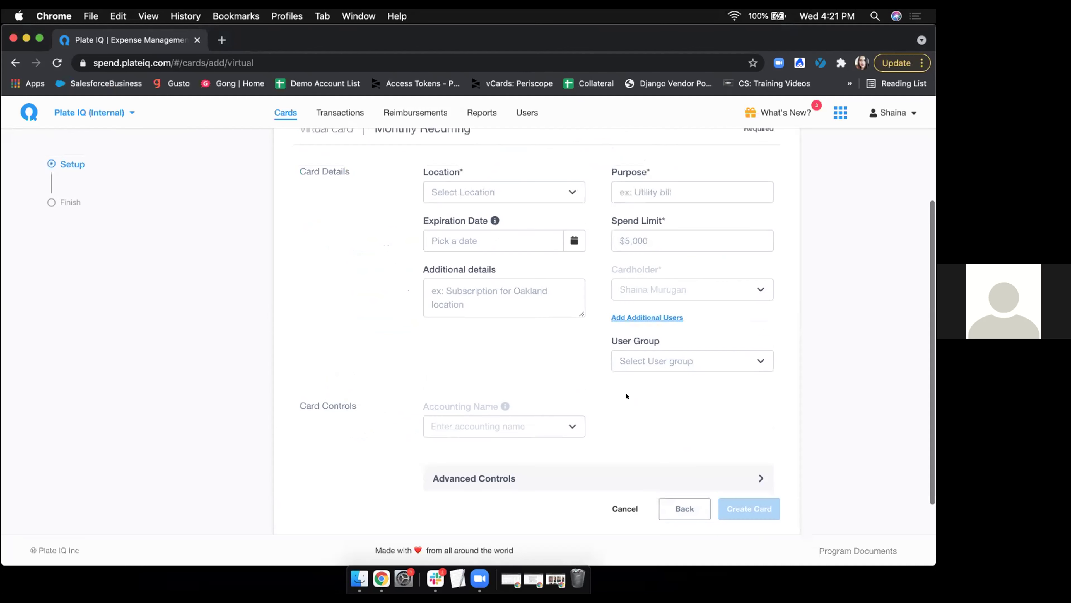
scroll(627, 395, up, 1)
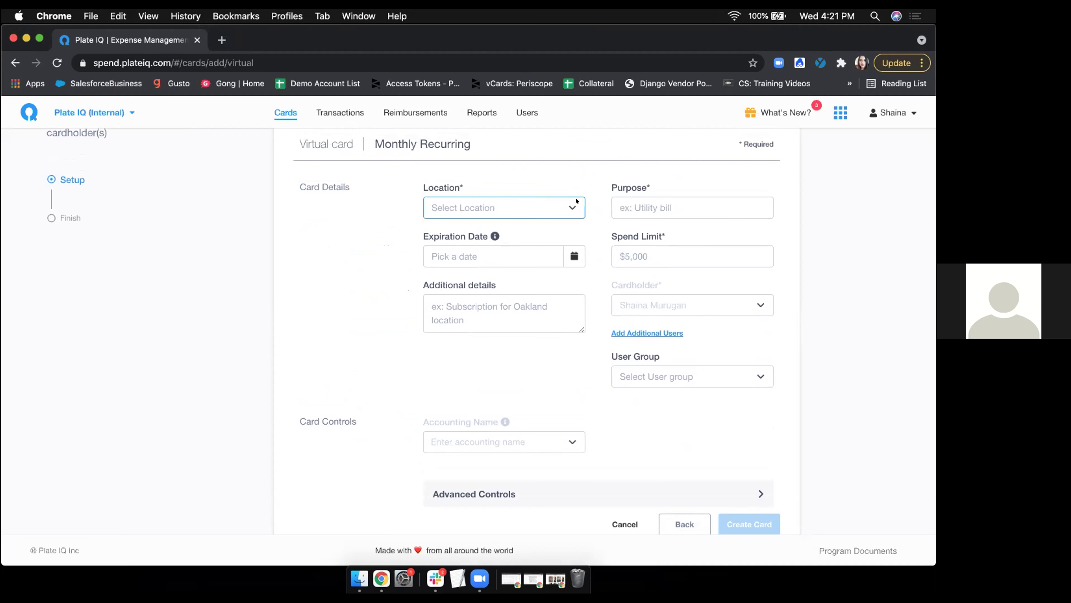
- Set the virtual card's location to Plate IQ (Internal) and its expiration date to 7/10/2021
click(558, 206)
click(535, 228)
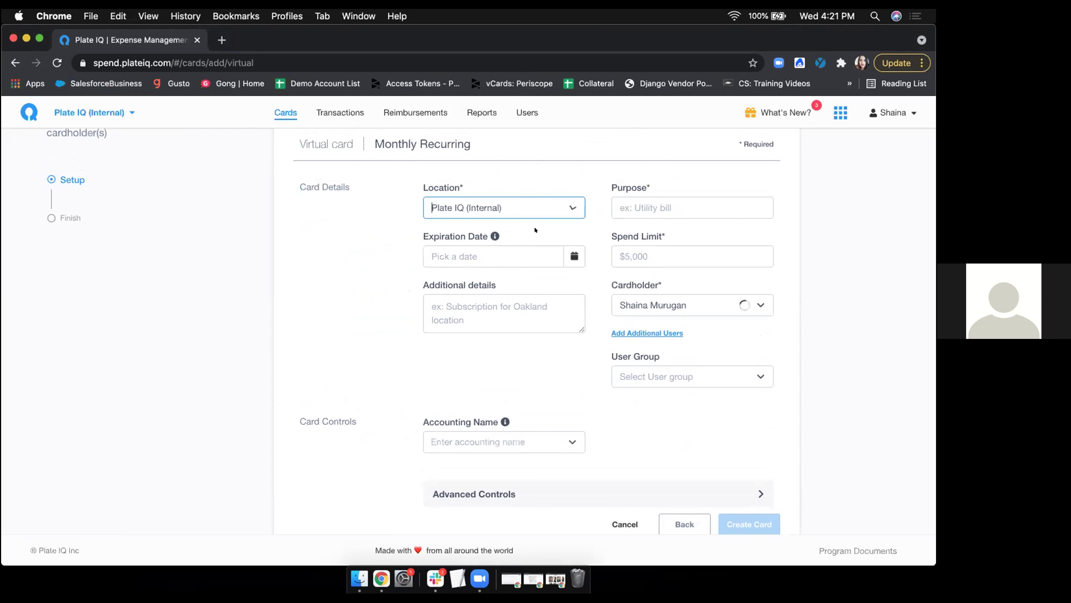
click(566, 254)
click(553, 340)
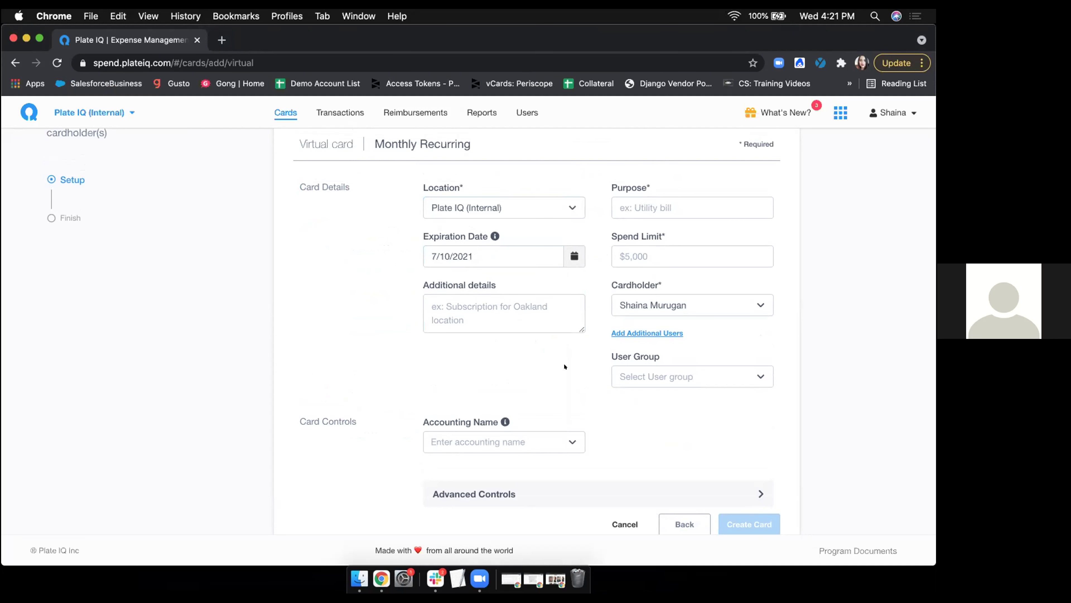
- Enter "subscription" as the virtual card's purpose and set its spend limit to 20.00
click(696, 209)
click(700, 237)
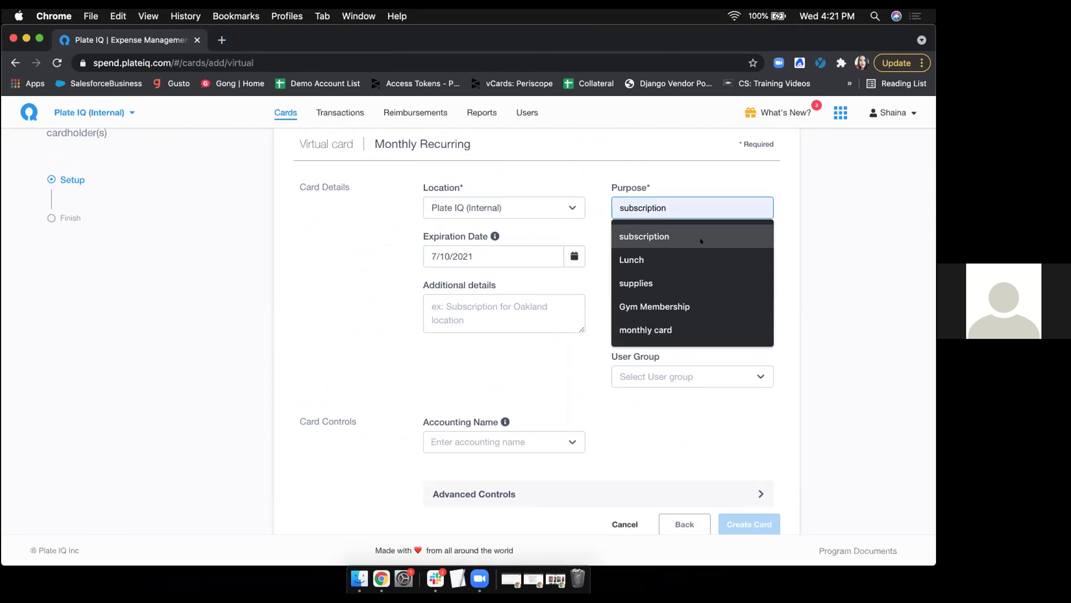
click(701, 241)
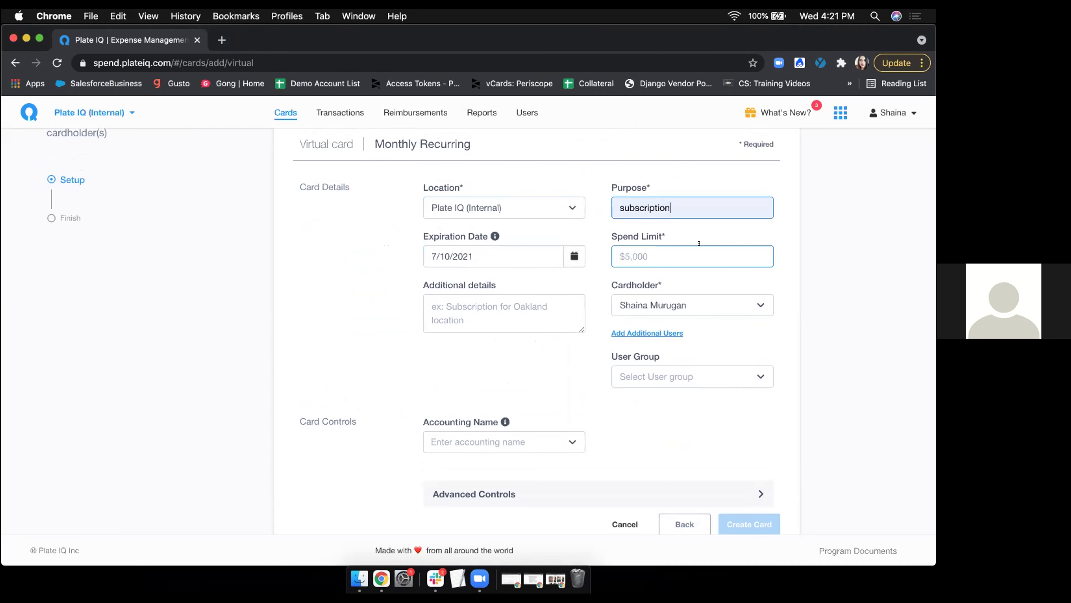
click(699, 243)
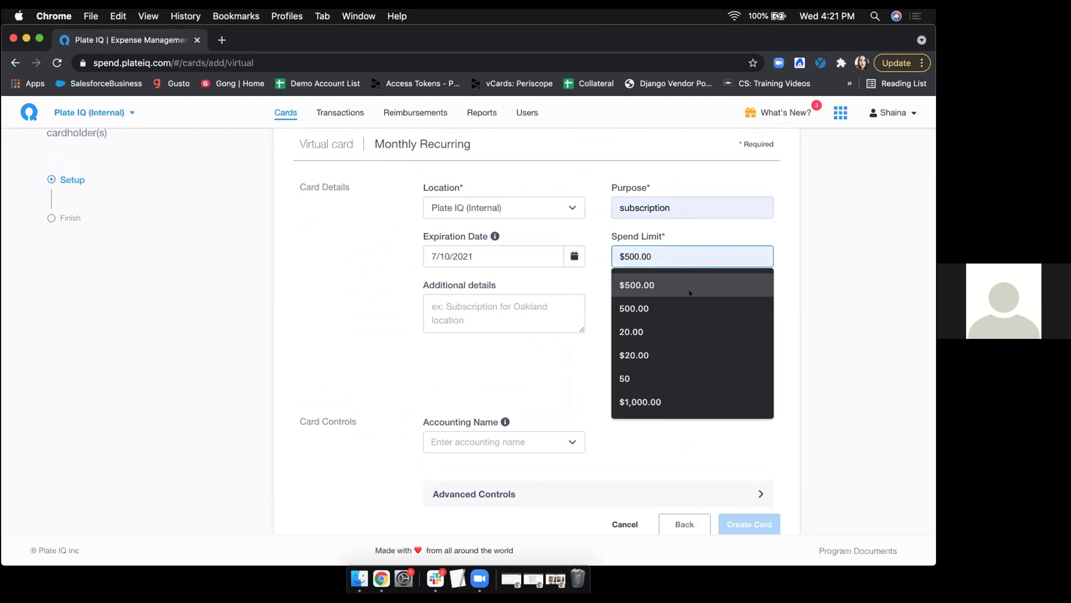
click(679, 327)
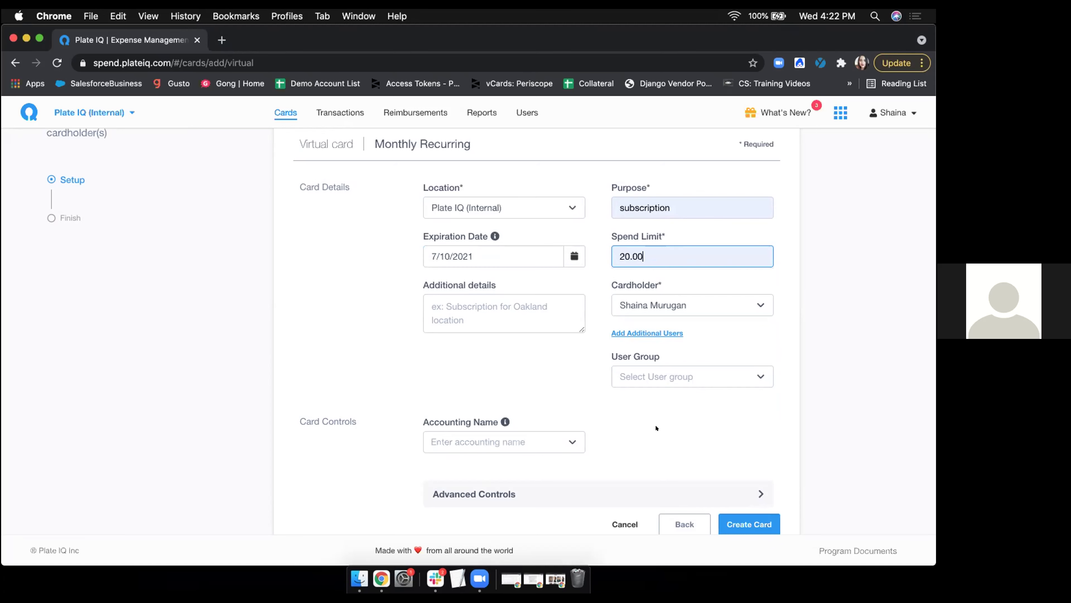
- Set the virtual card's accounting name to Plate IQ Card and expand the advanced controls to review the merchant and transaction limits
scroll(658, 430, down, 2)
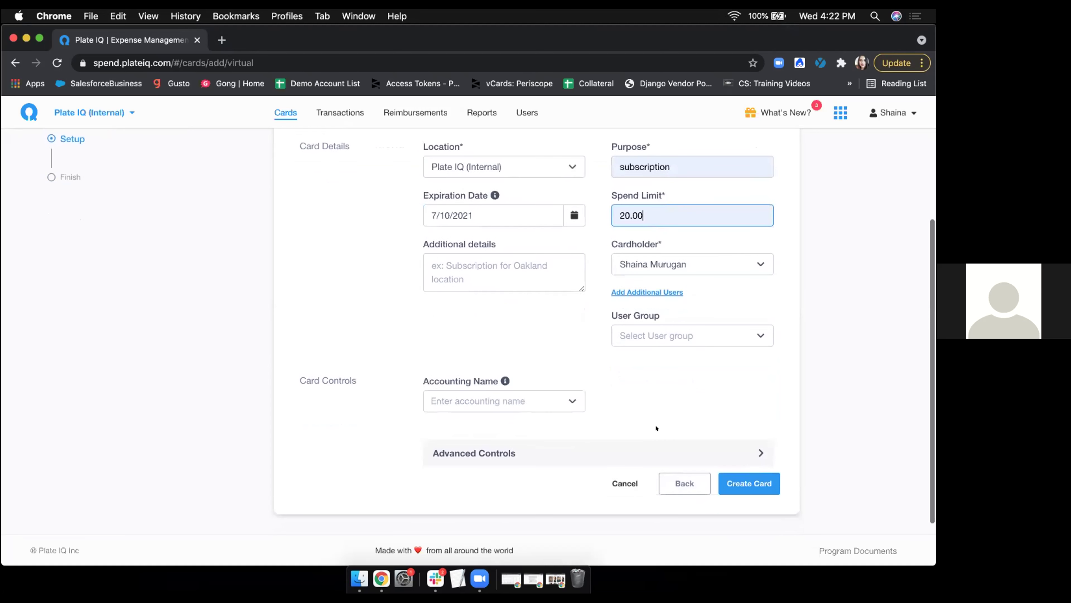
click(566, 400)
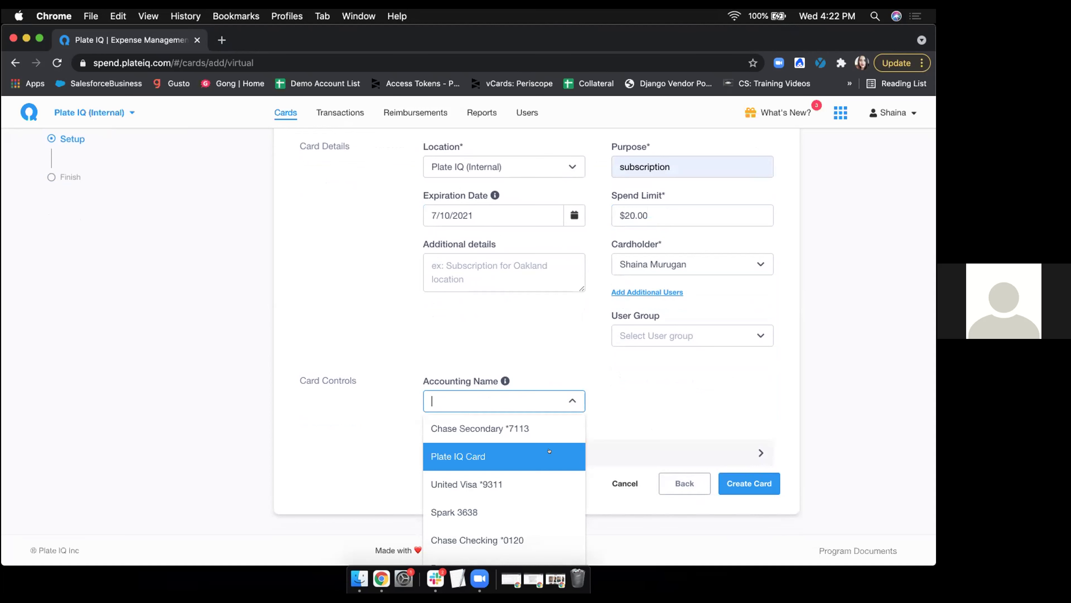
click(549, 451)
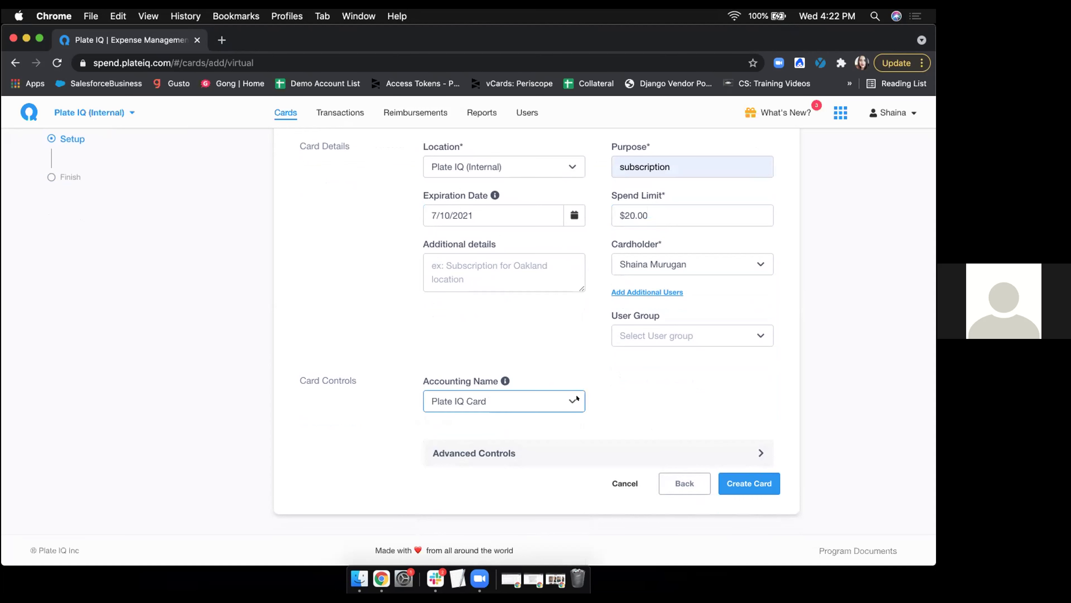
scroll(603, 409, down, 1)
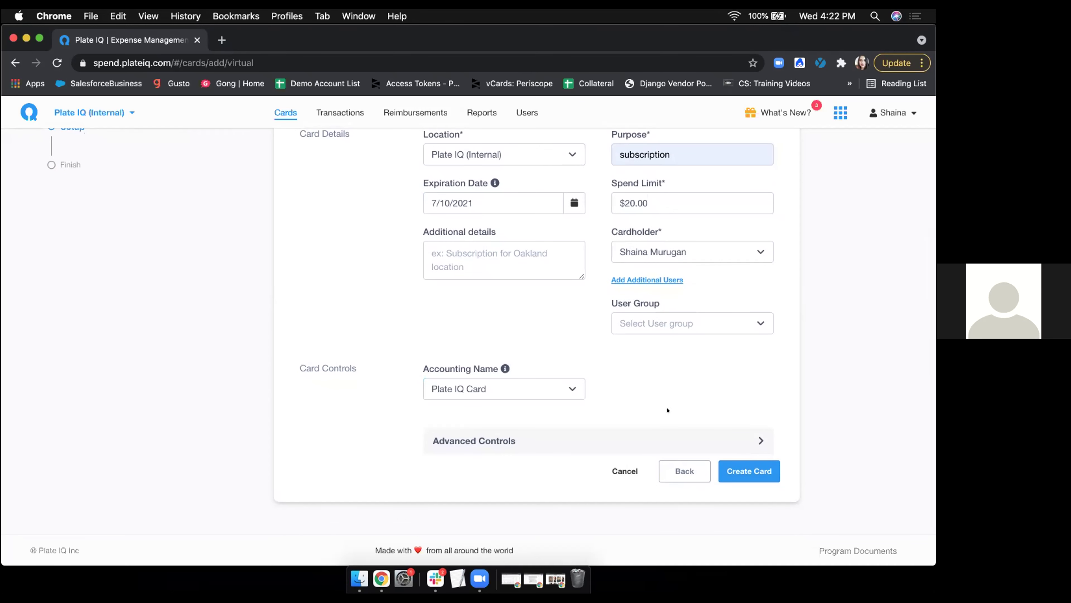
click(745, 431)
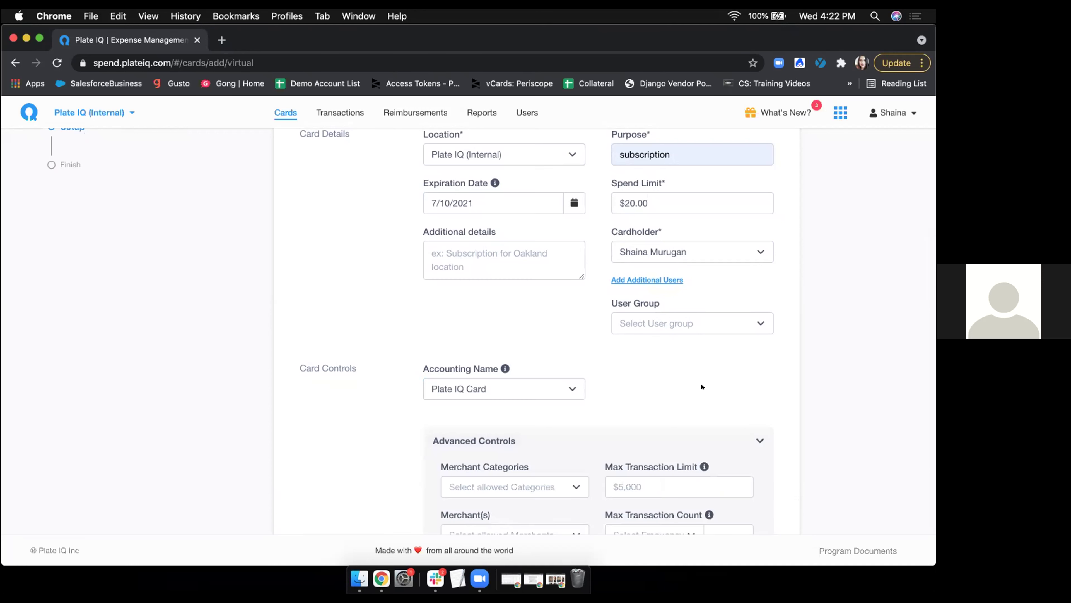
scroll(701, 386, down, 5)
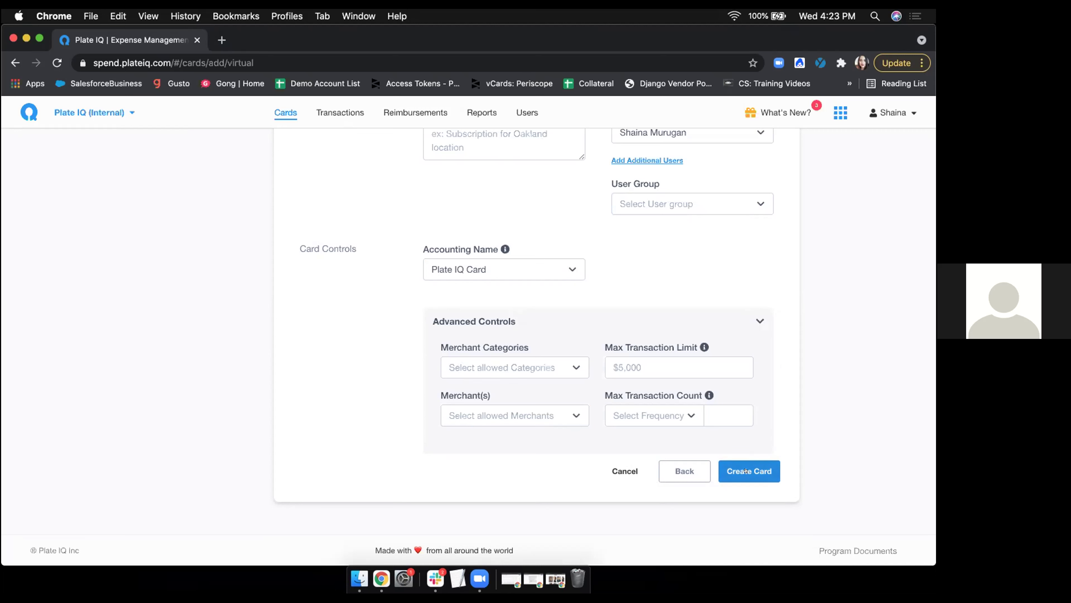
- Return to the card list without creating the card, open the single-use PyCharm license card, and view its details and controls
click(269, 109)
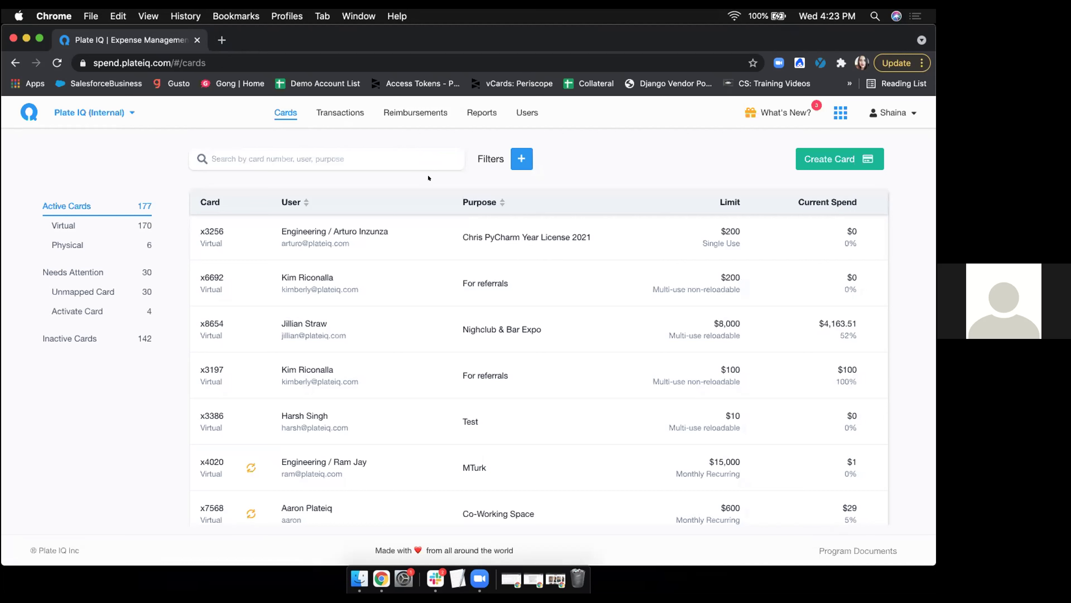
click(598, 242)
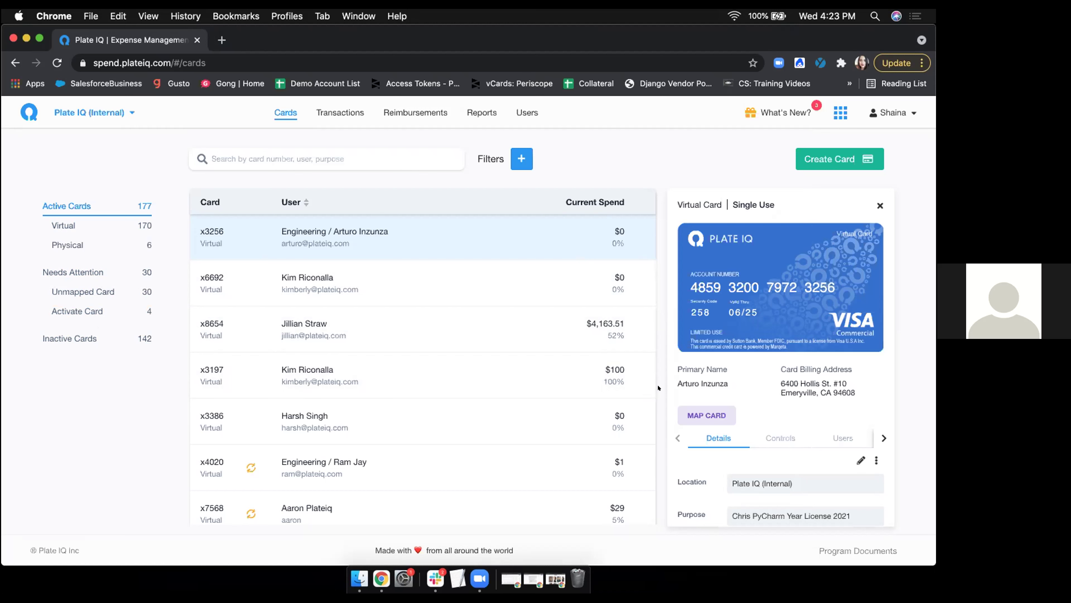
scroll(772, 385, down, 3)
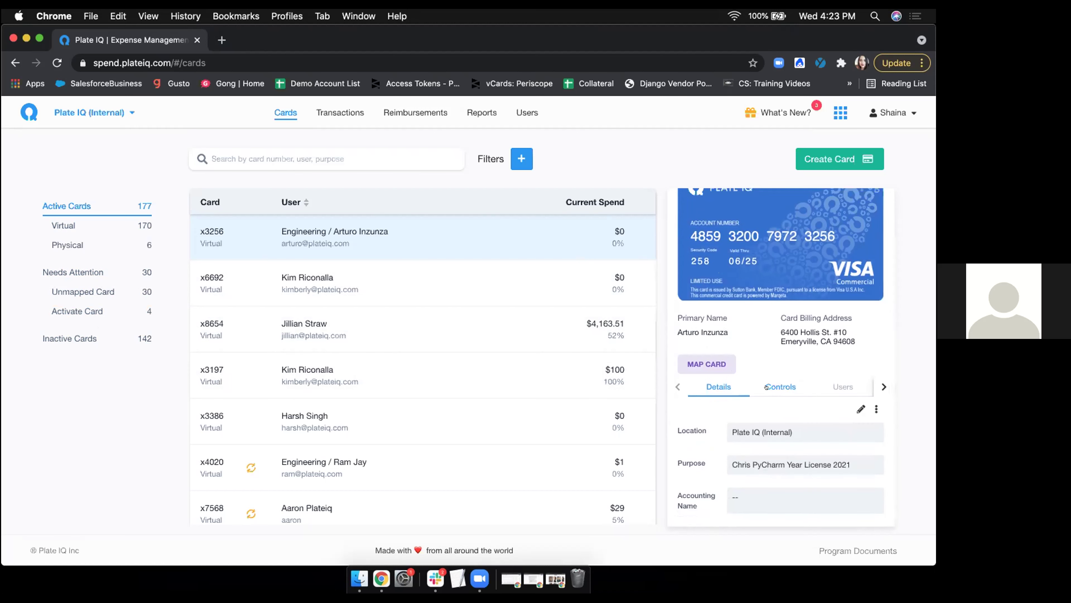
scroll(767, 387, up, 3)
click(774, 437)
scroll(774, 438, down, 5)
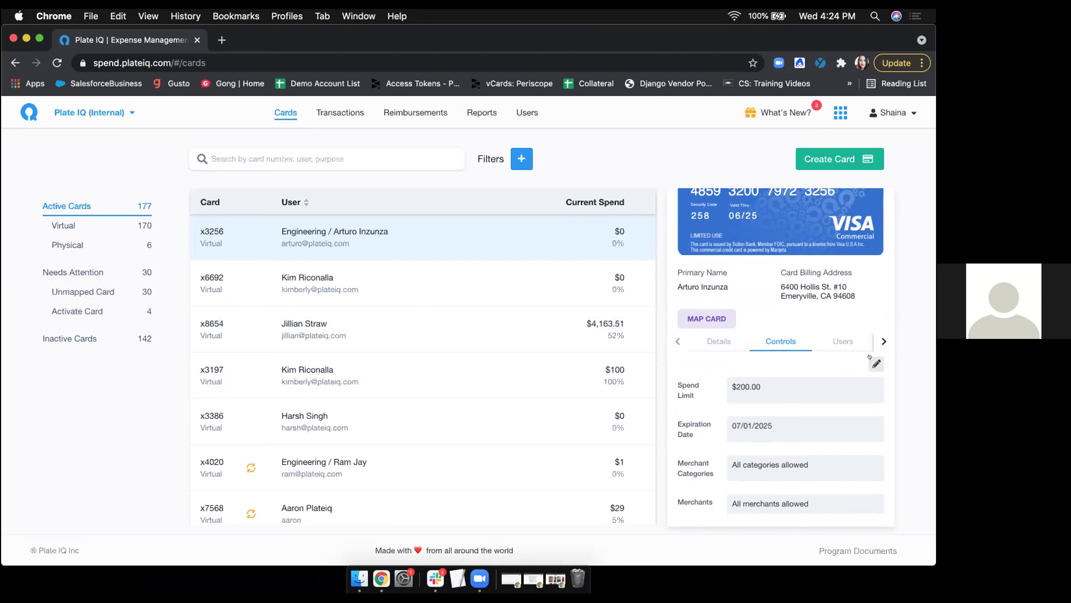
- Open the PyCharm card's controls for editing, view its assigned users, and close the card
click(873, 365)
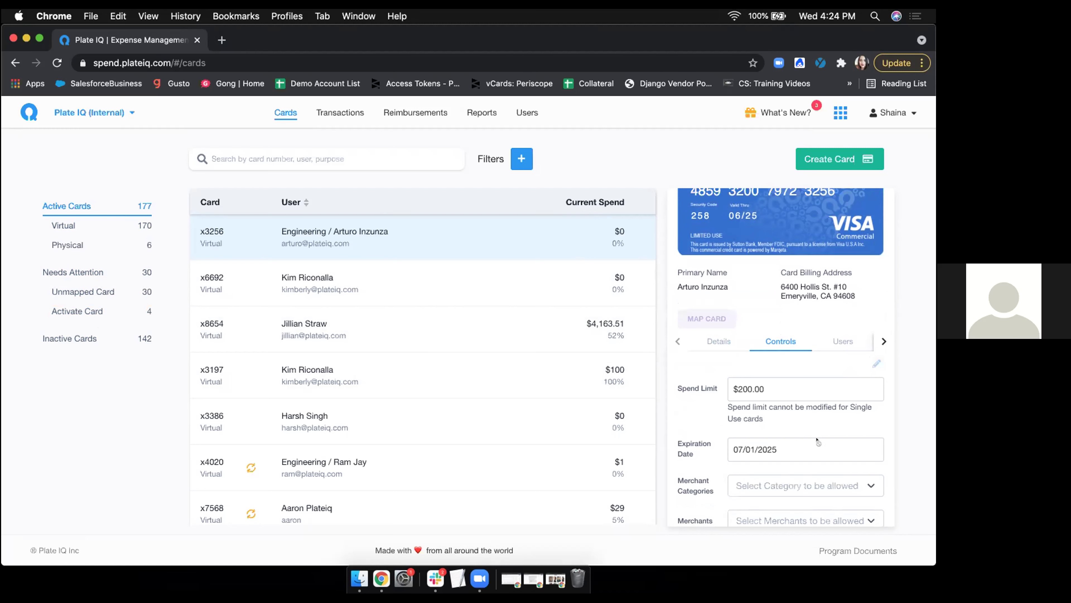
scroll(801, 447, down, 2)
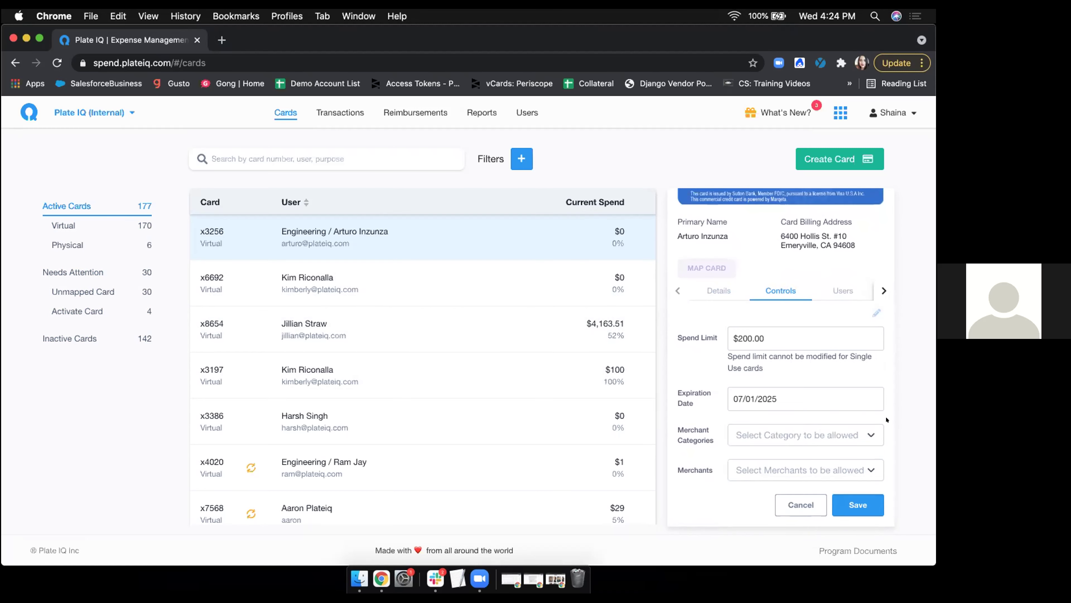
click(843, 291)
scroll(802, 489, down, 1)
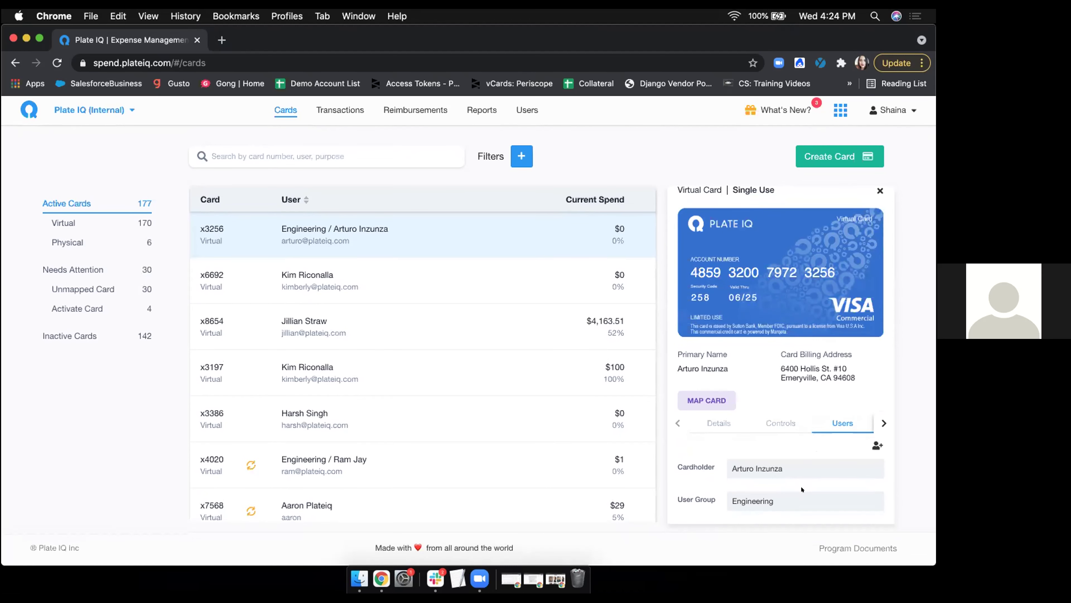
scroll(802, 489, up, 1)
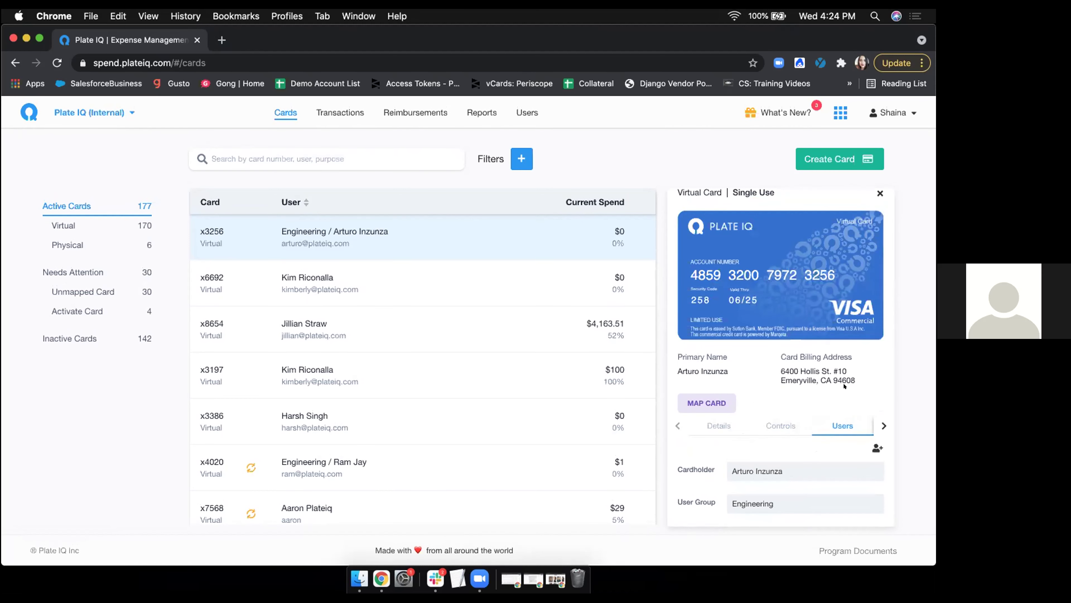
scroll(822, 230, up, 1)
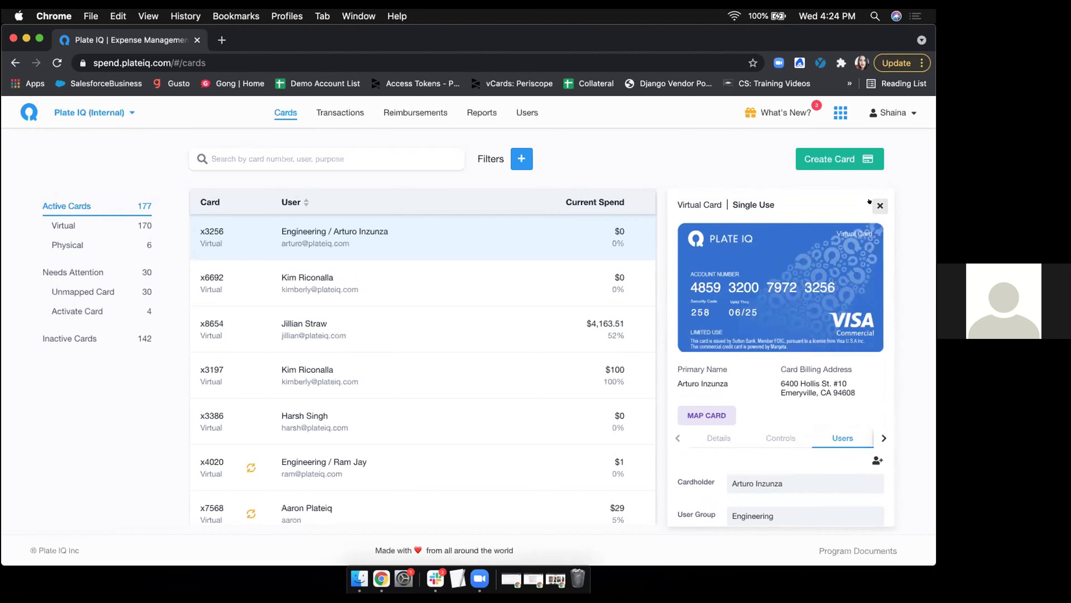
click(880, 205)
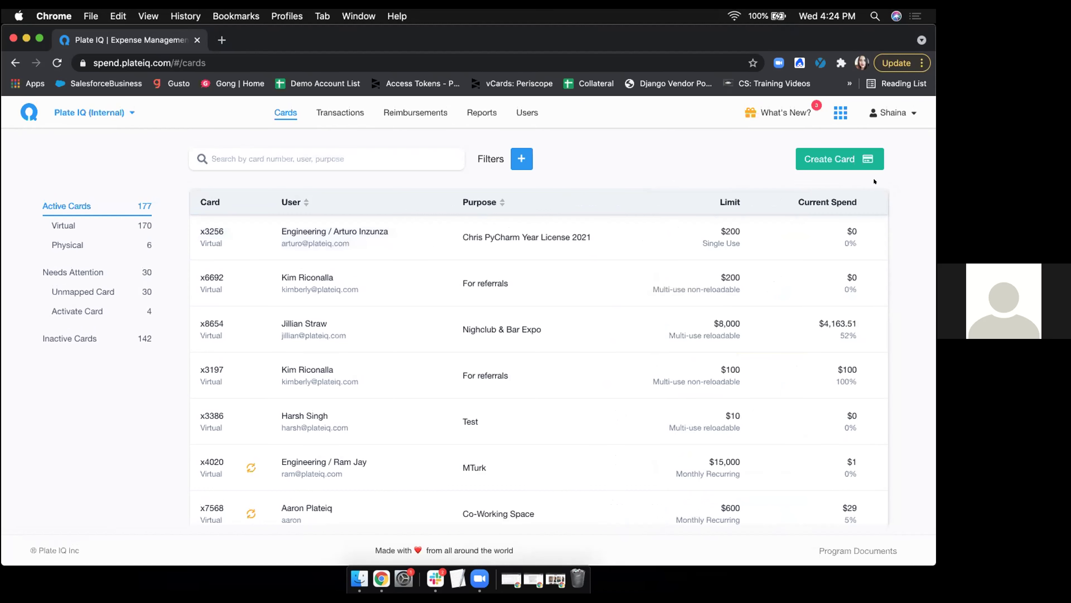
- Start ordering a physical card and confirm the multi-use reloadable type
click(858, 152)
click(586, 235)
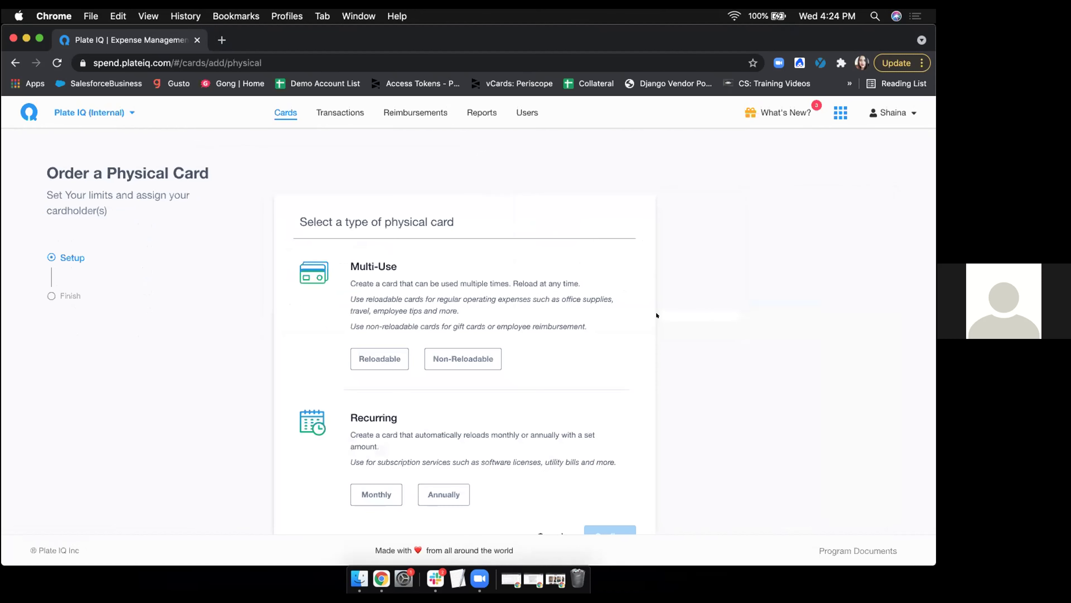
scroll(656, 314, down, 3)
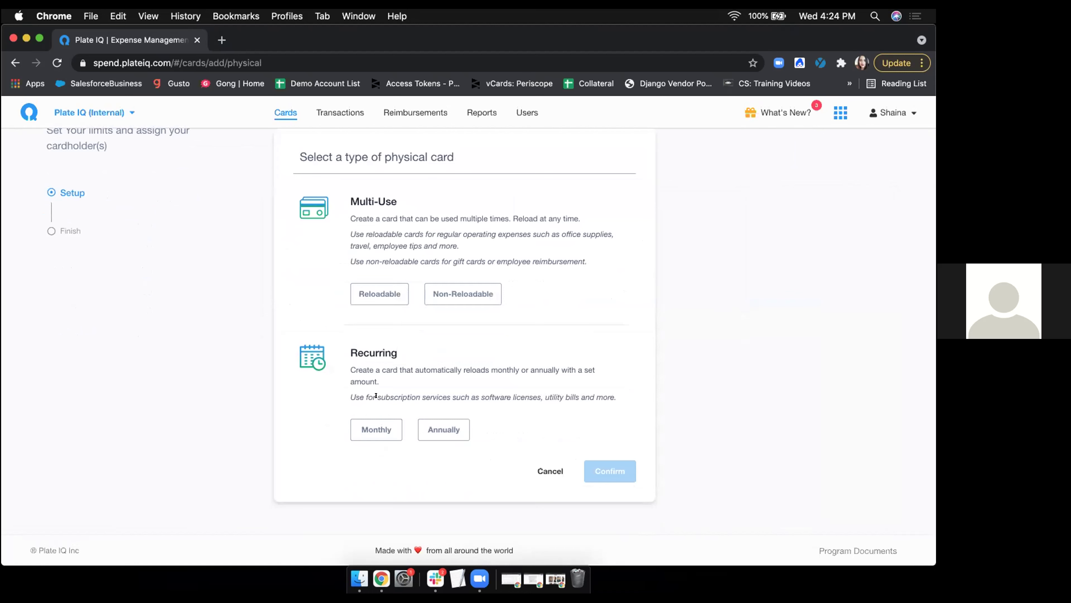
click(365, 293)
click(599, 471)
- Review the physical card order form, including the primary cardholder date of birth, printed name, ATM option, card controls and shipping address
scroll(805, 407, down, 2)
scroll(805, 408, down, 1)
scroll(805, 407, up, 2)
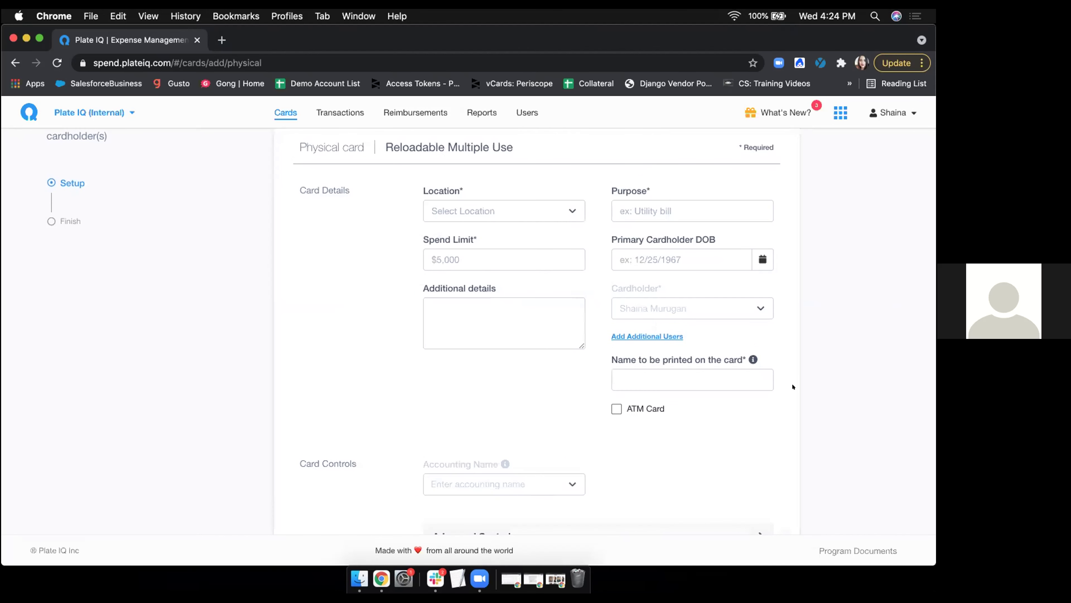
scroll(794, 430, down, 3)
scroll(795, 430, up, 2)
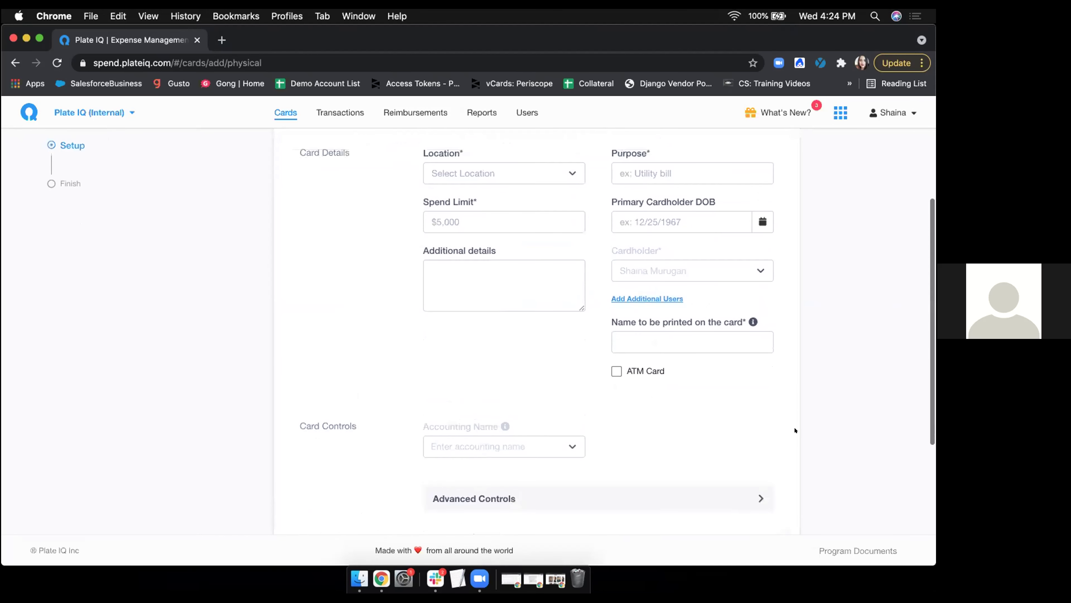
scroll(795, 430, up, 2)
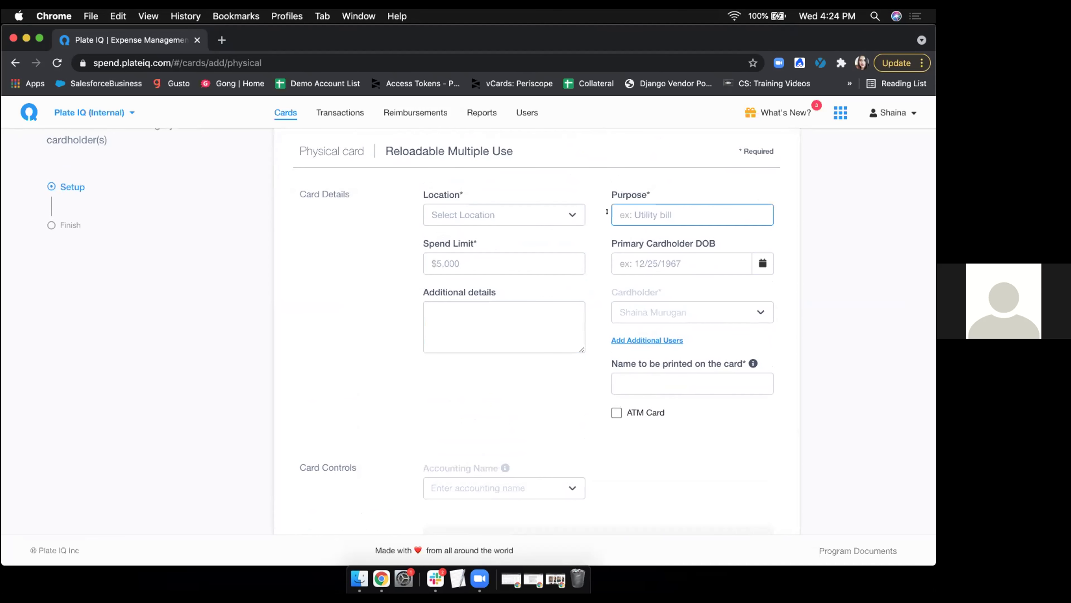
click(666, 254)
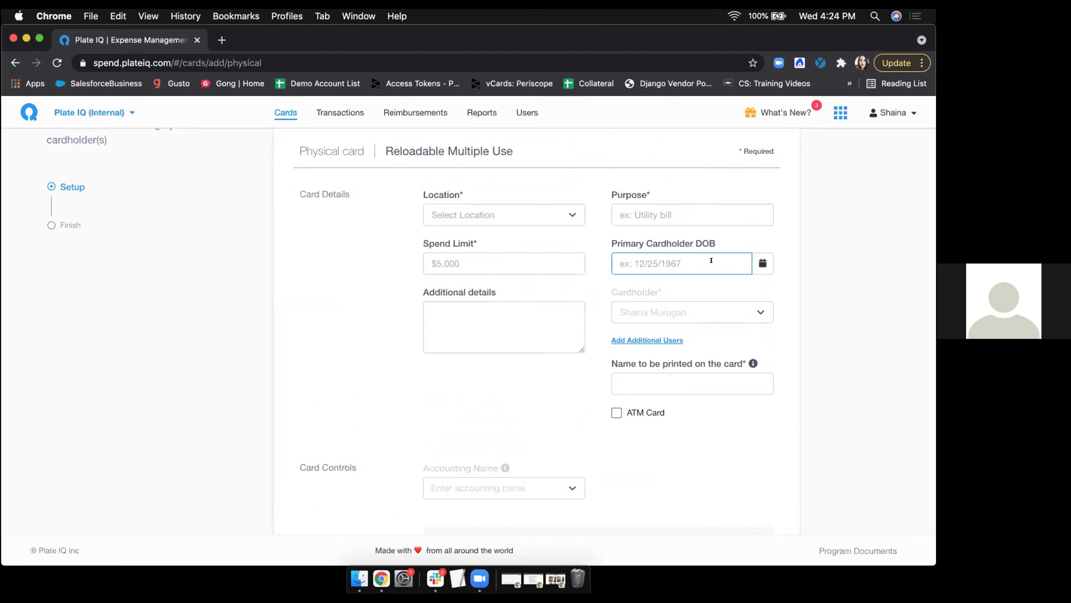
click(719, 376)
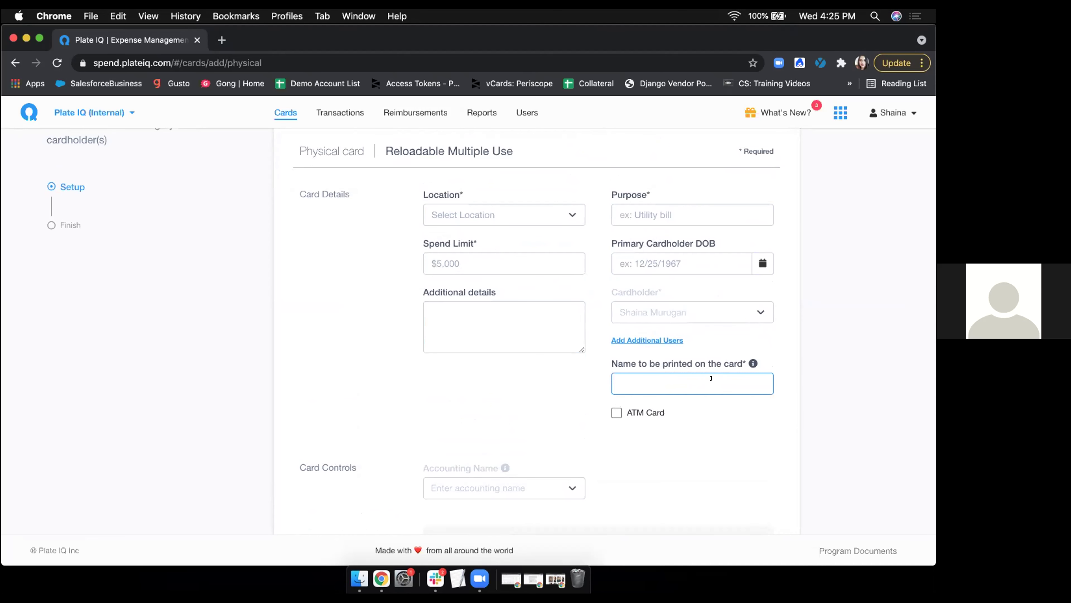
scroll(683, 405, down, 2)
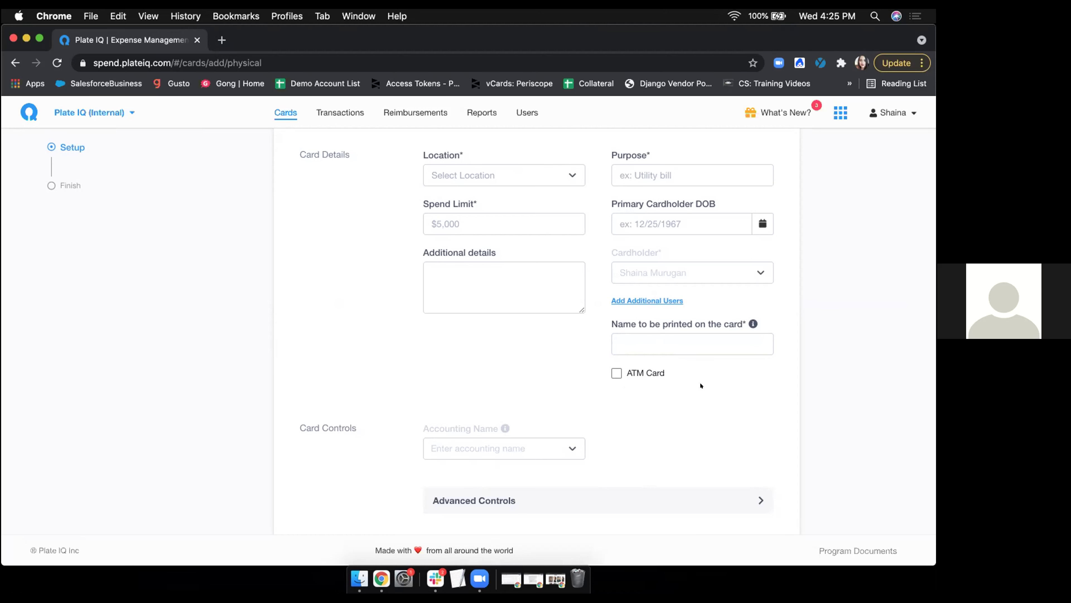
scroll(702, 400, down, 5)
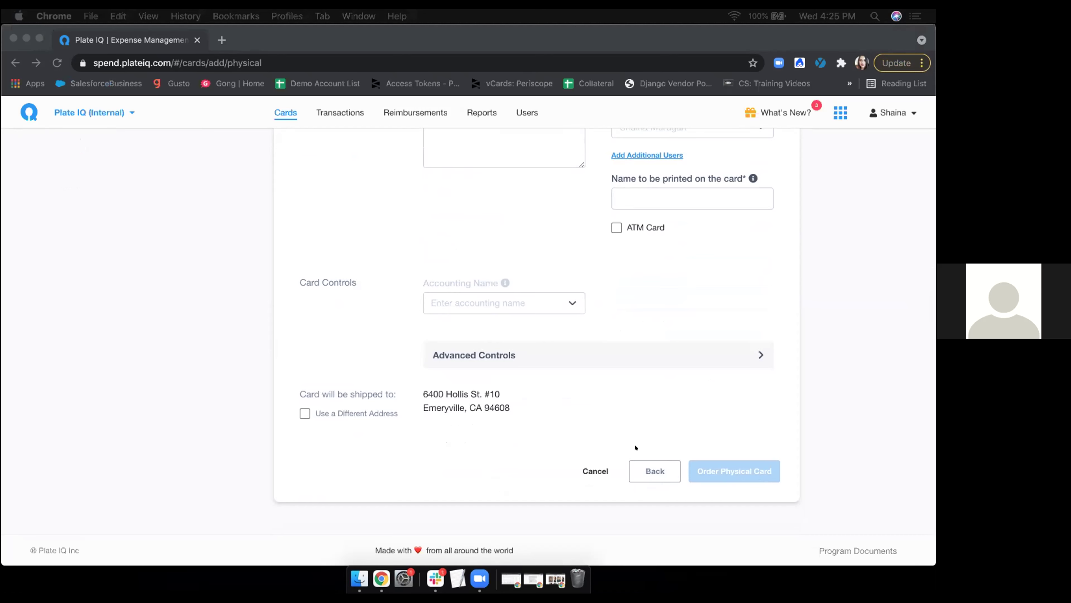
- Return to the card list without ordering the physical card, view the PyCharm license card's details, and close the card
click(649, 469)
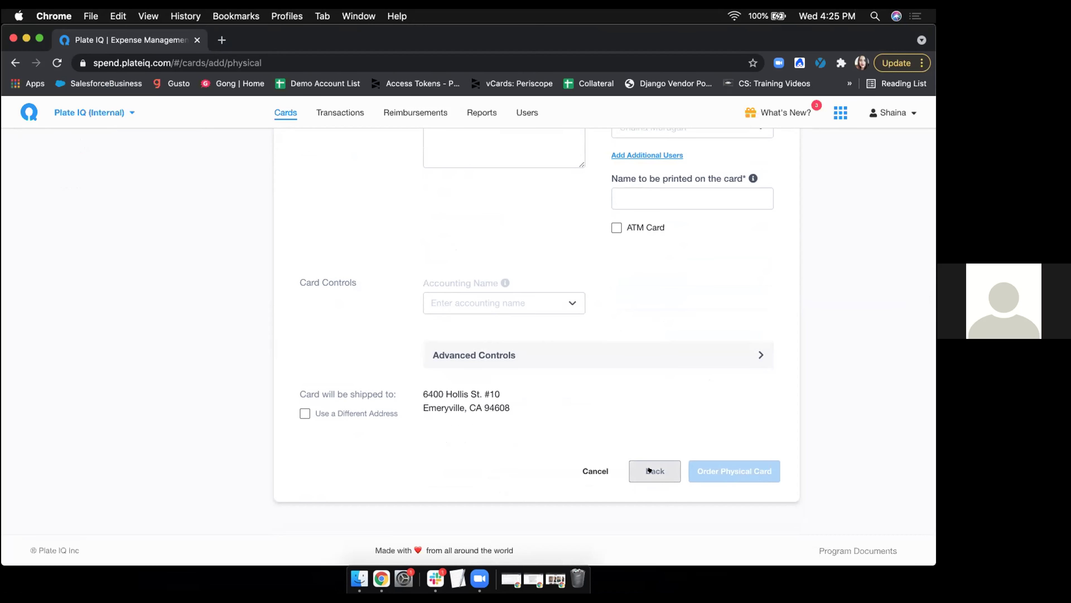
click(286, 112)
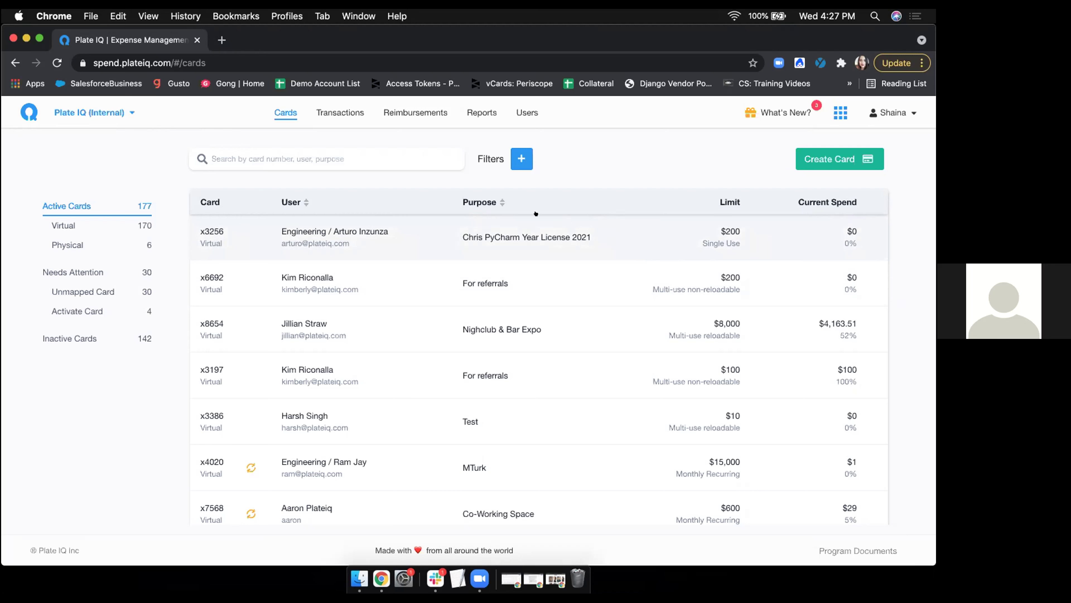
click(601, 232)
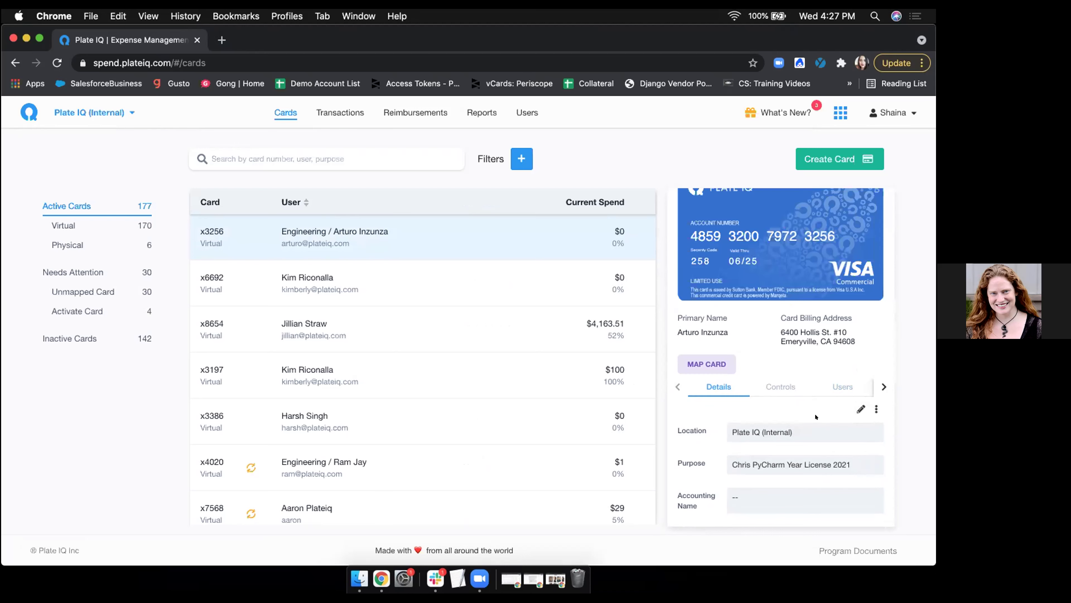
scroll(816, 417, up, 2)
scroll(839, 416, down, 2)
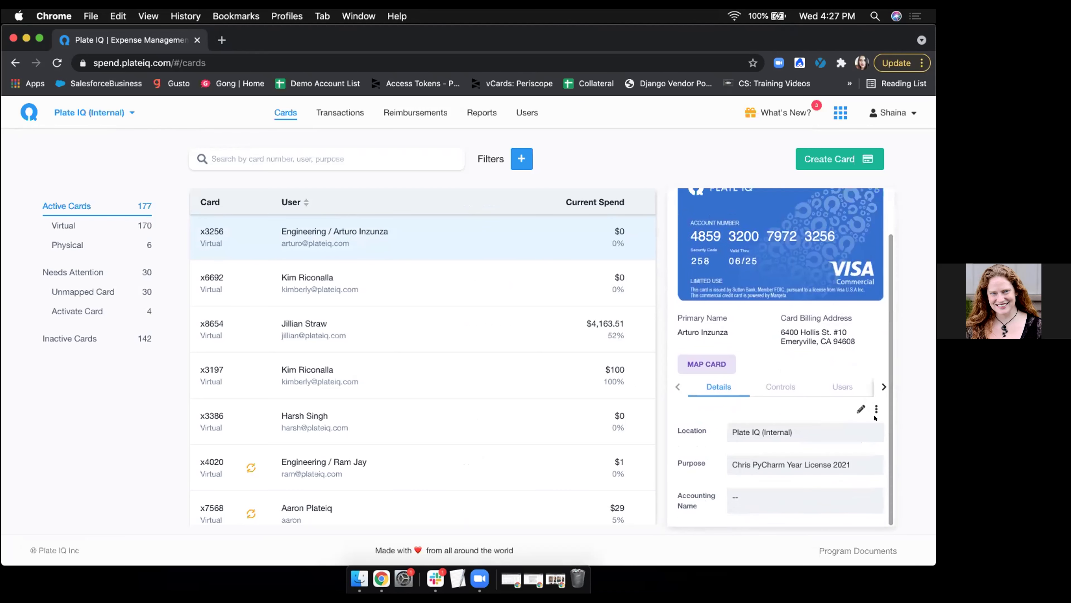
scroll(875, 418, up, 2)
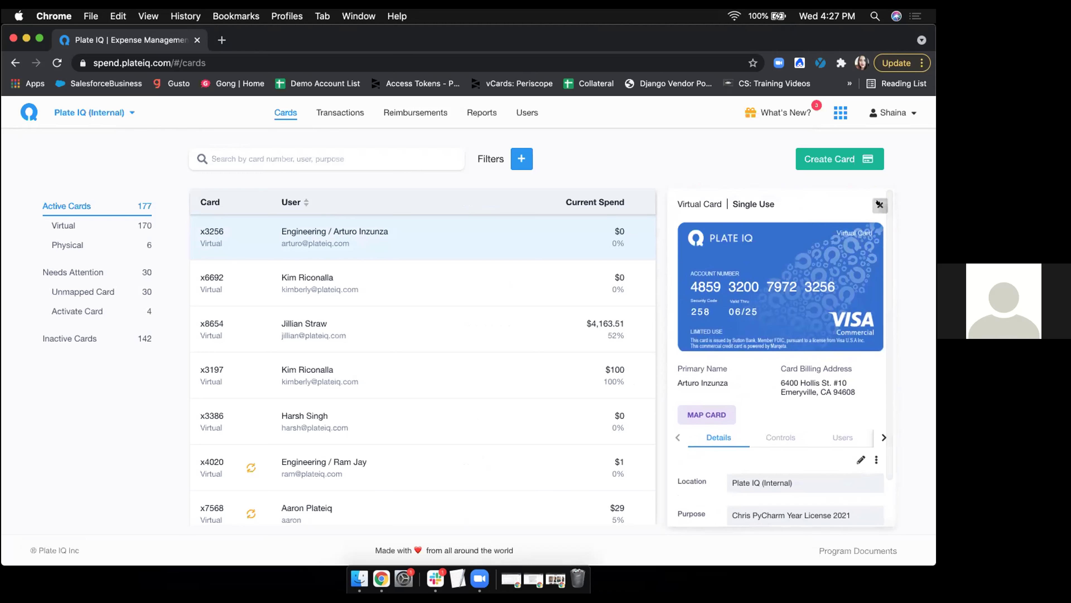
click(879, 205)
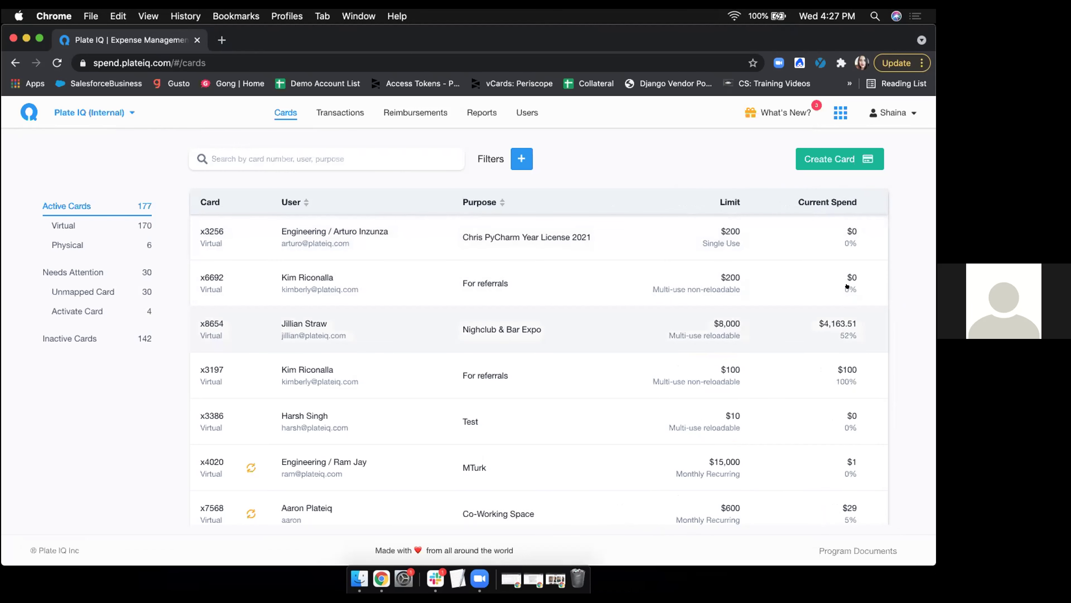
- Reopen the PyCharm license card, review its duplicate, hold and close options, and close the card without changing it
click(777, 234)
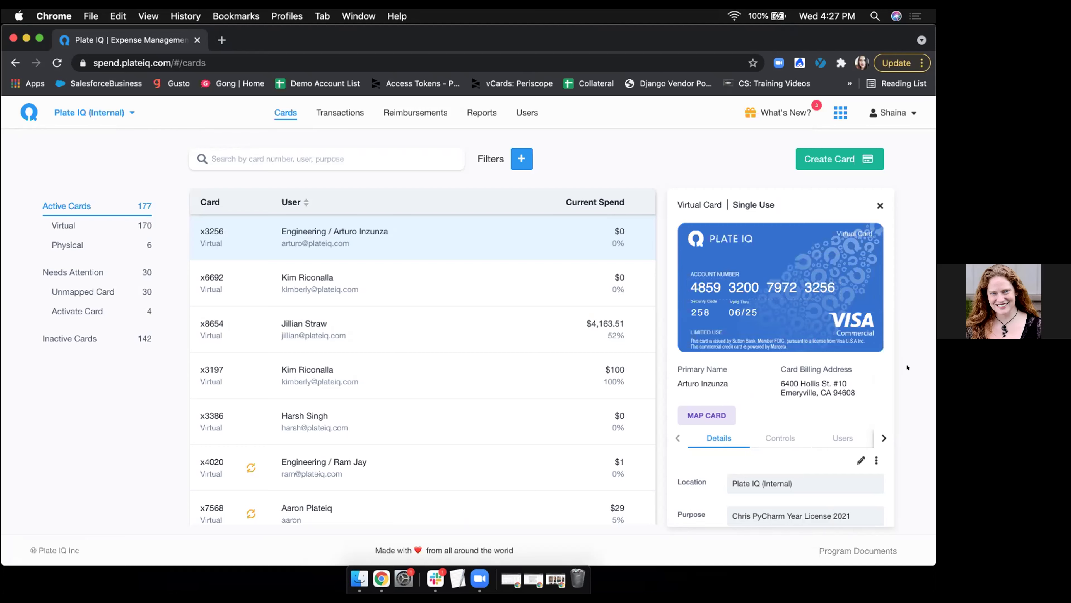
scroll(854, 422, down, 3)
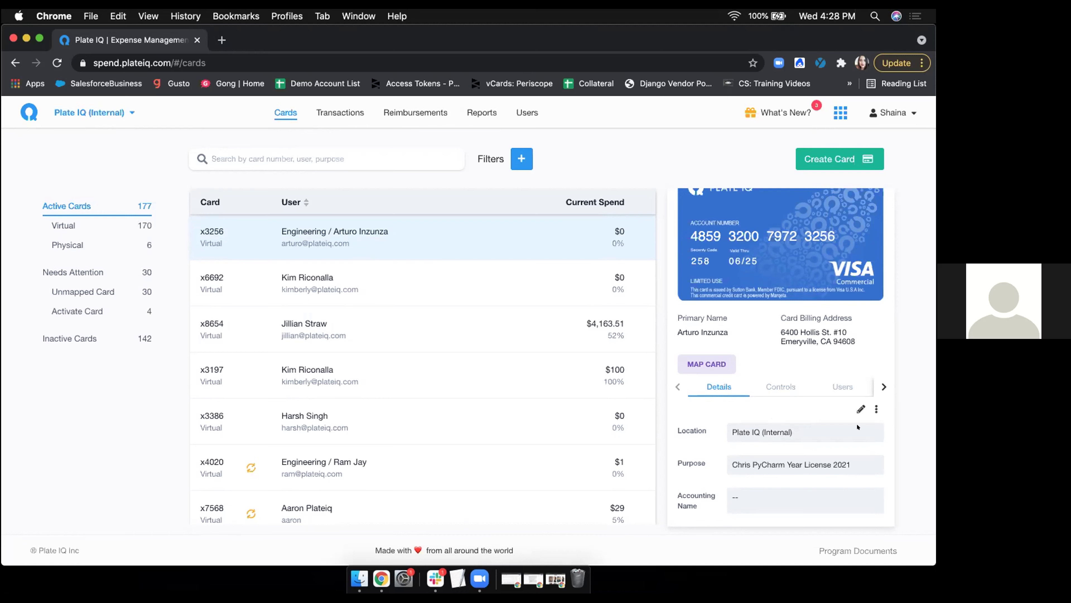
click(877, 408)
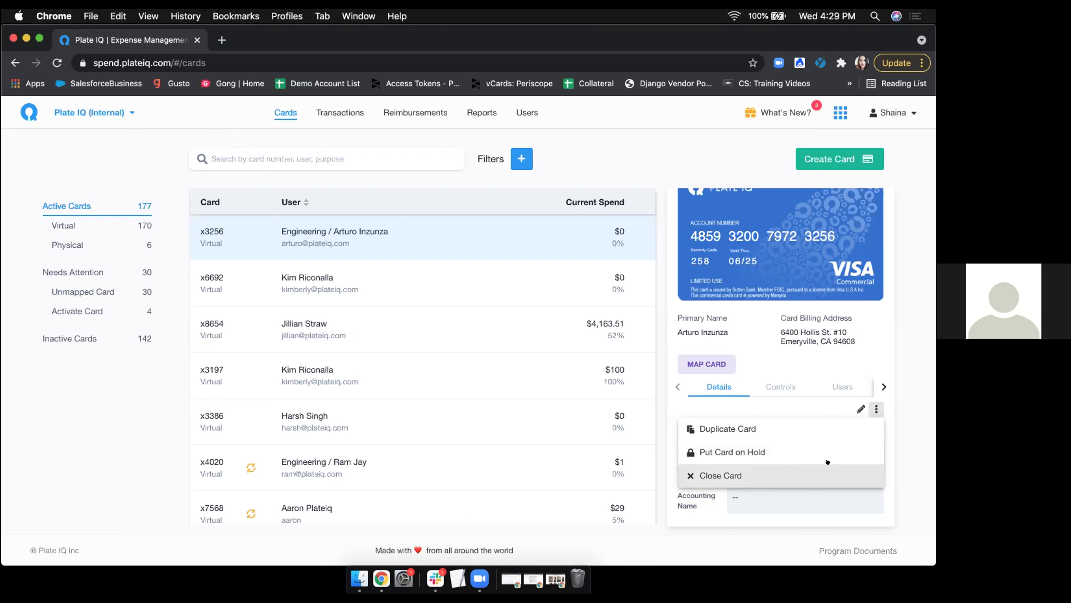
click(896, 450)
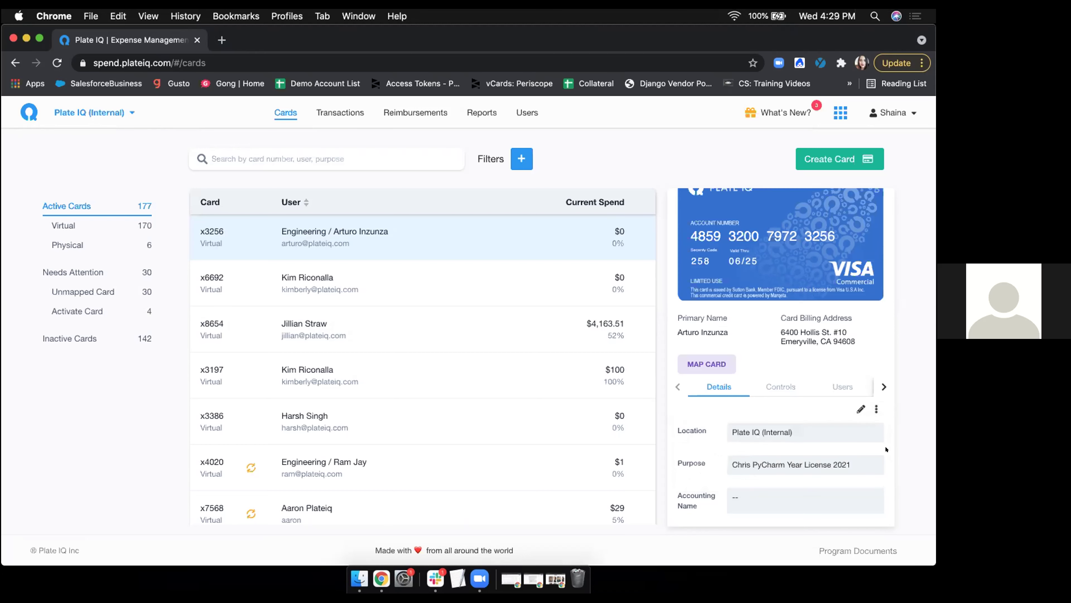
scroll(814, 440, up, 2)
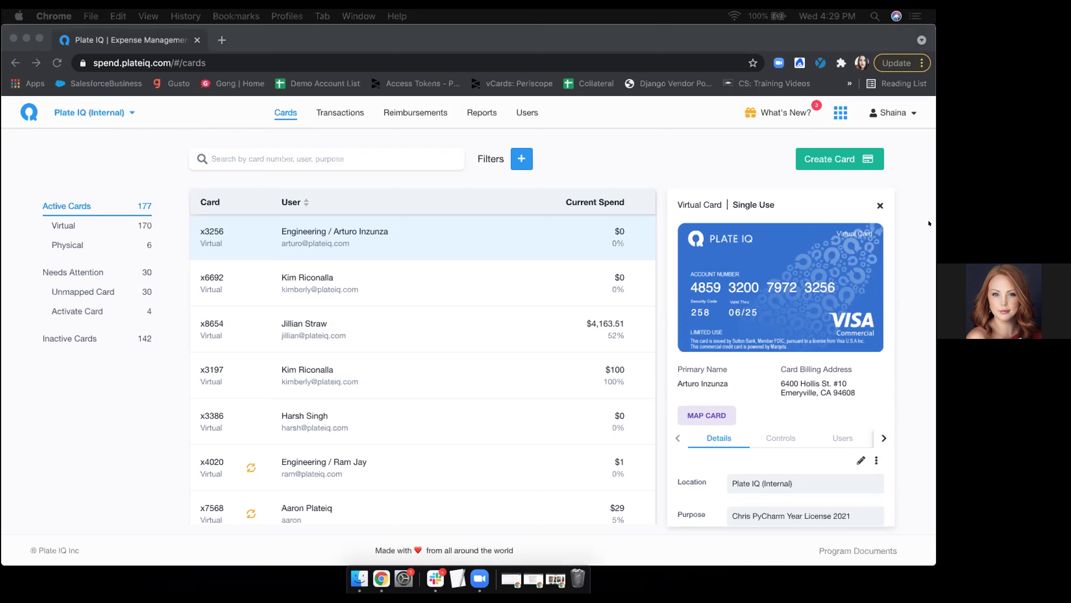
click(919, 222)
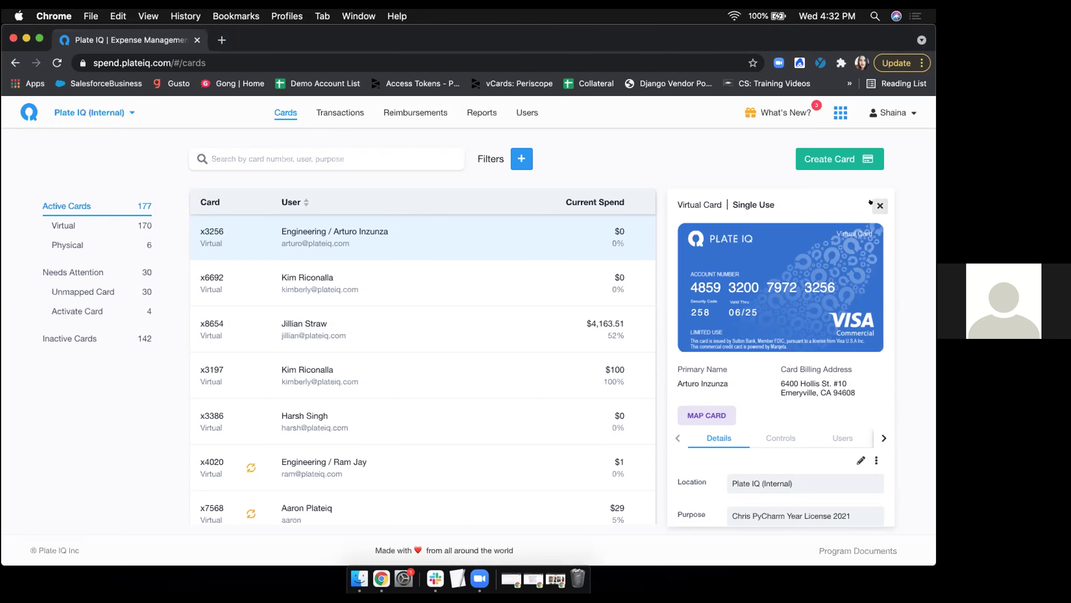
click(880, 205)
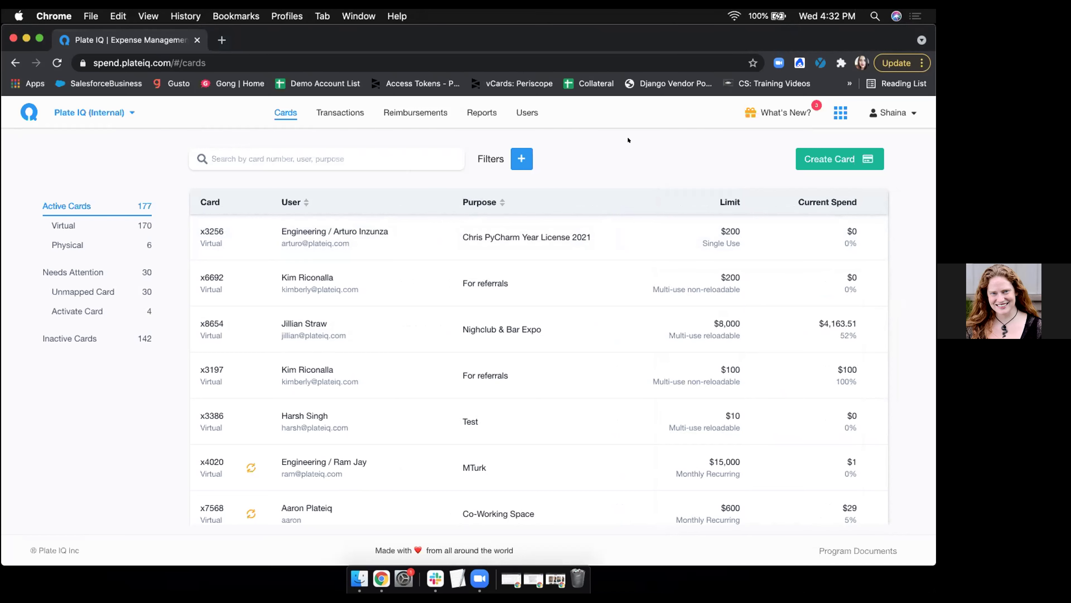
- Search the transactions for "amazon", clear the search, and check the available filter categories without applying one
click(340, 112)
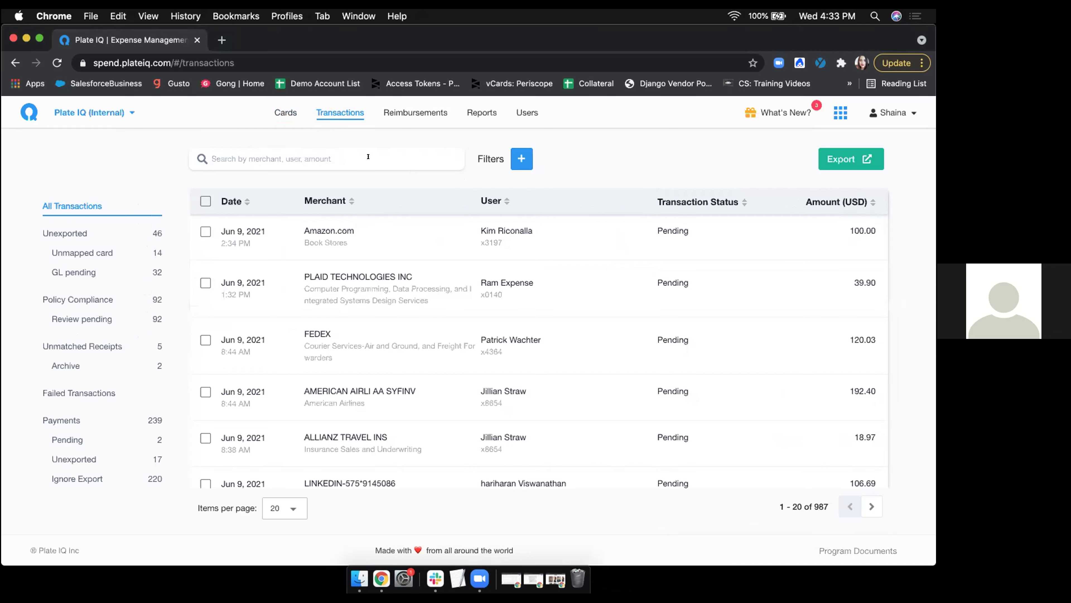
text(amazon)
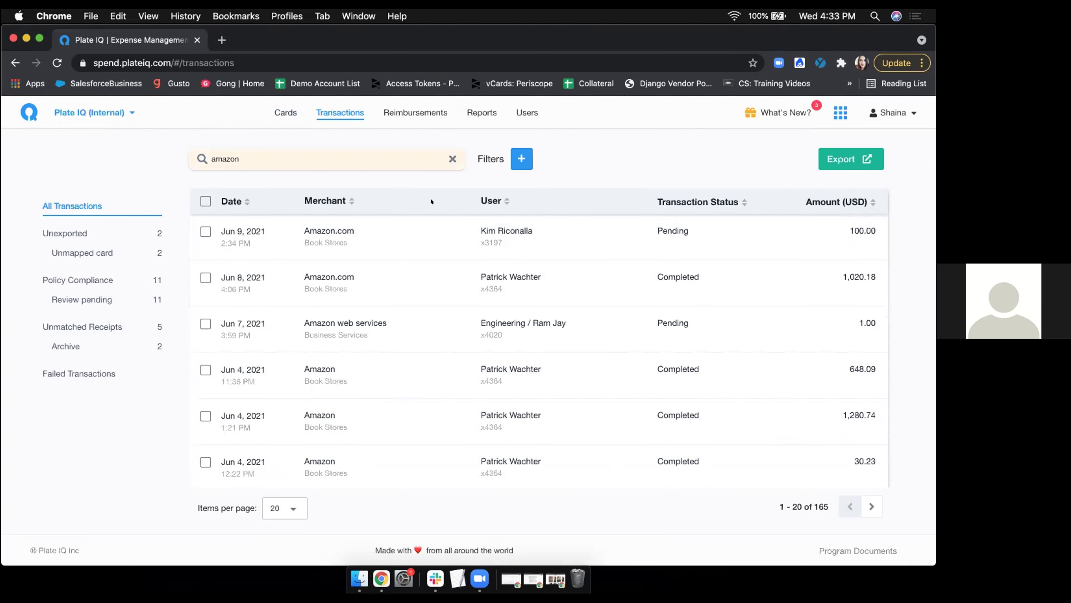
click(452, 159)
click(515, 159)
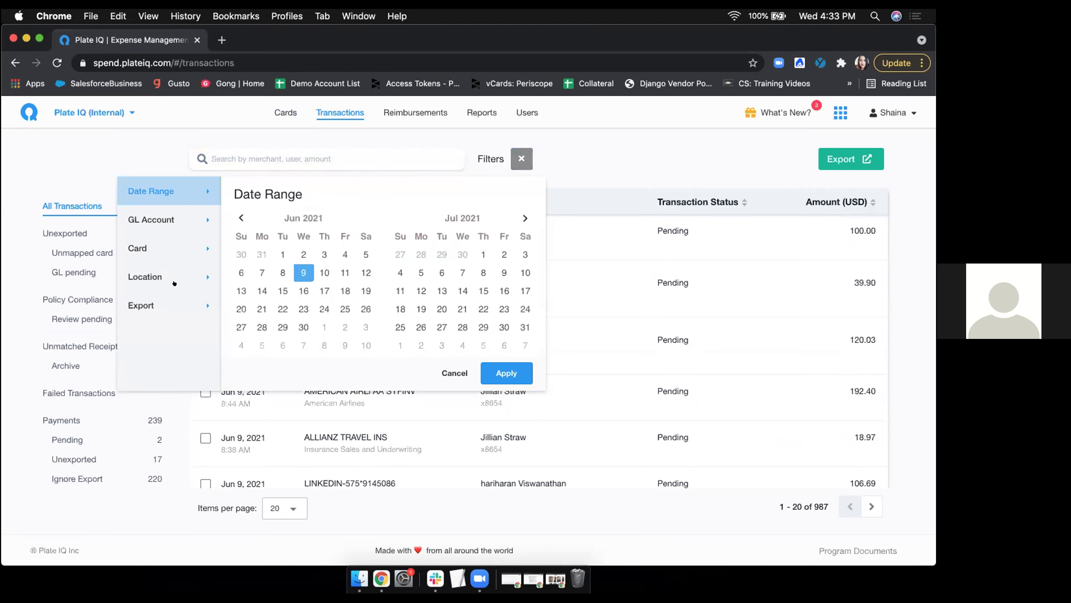
click(275, 149)
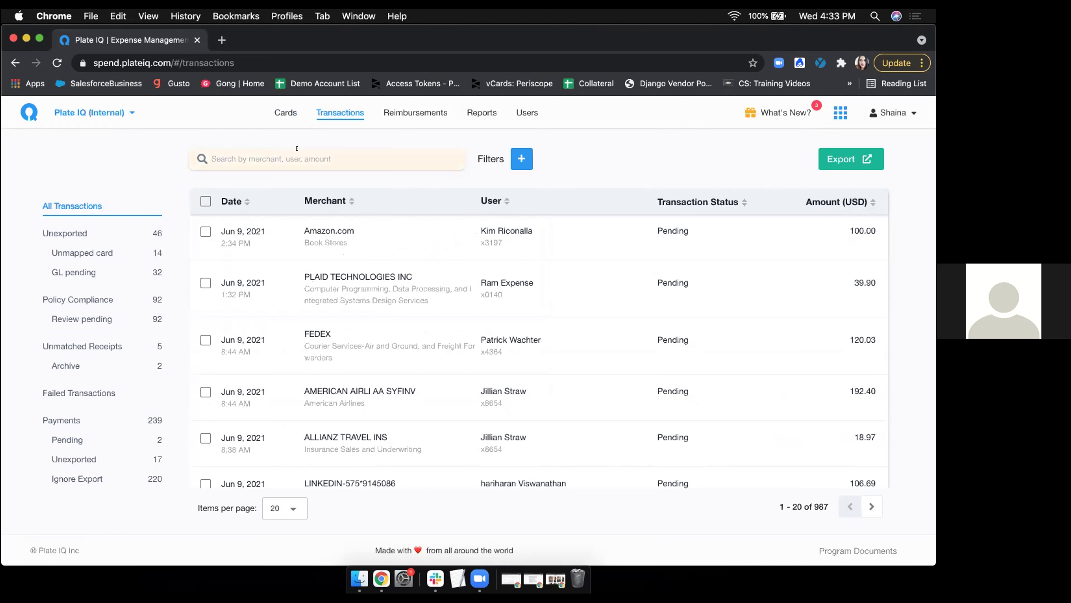
- Search the transactions by the expo card's last four digits and open the FRONTIER WEB transaction in expanded view
text(8654)
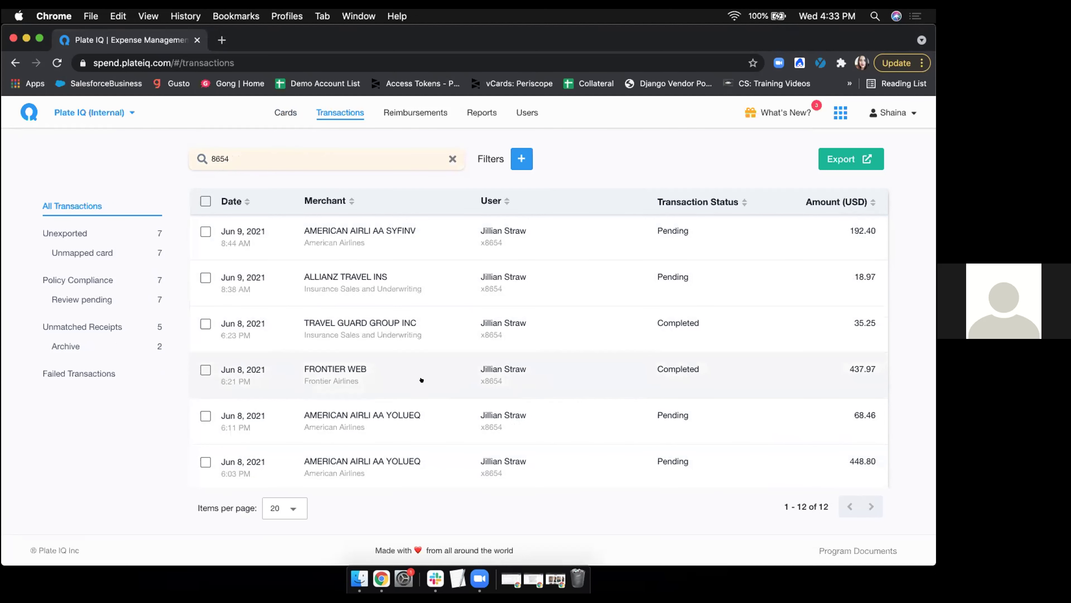
click(350, 366)
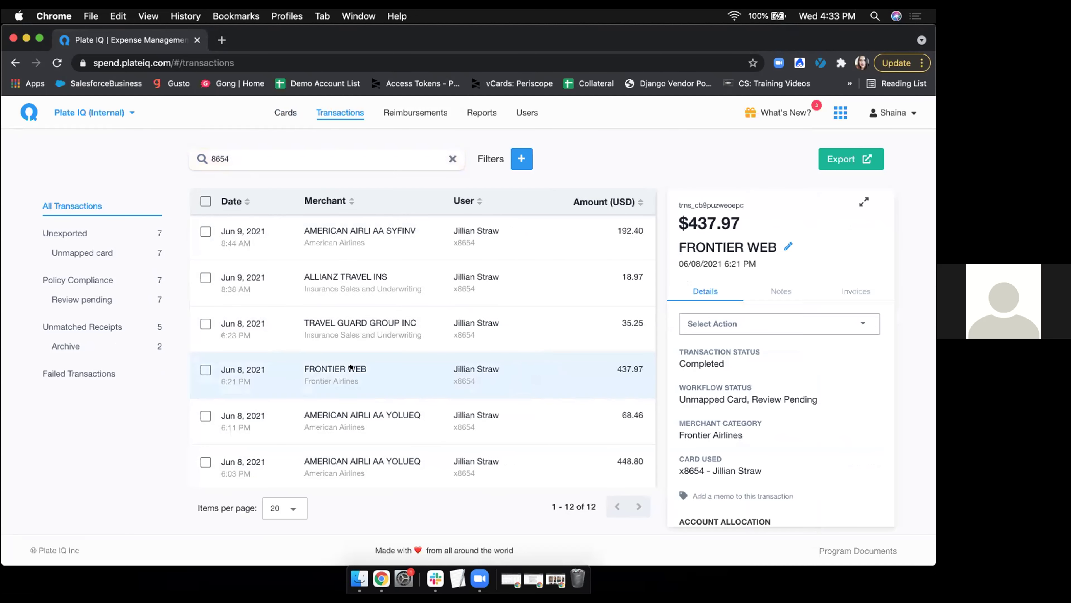
scroll(753, 377, down, 1)
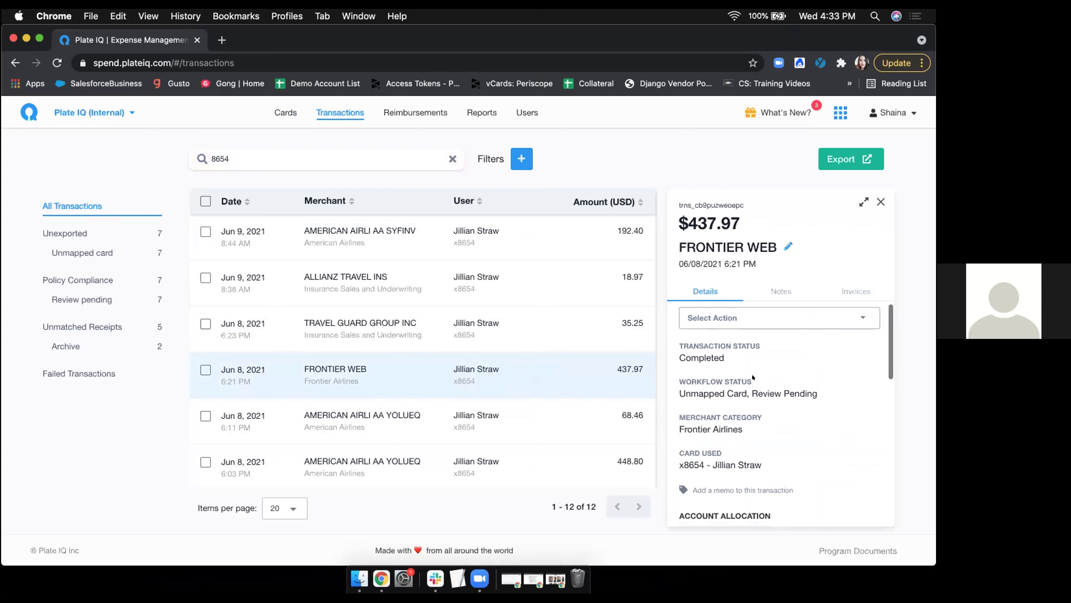
scroll(753, 377, up, 1)
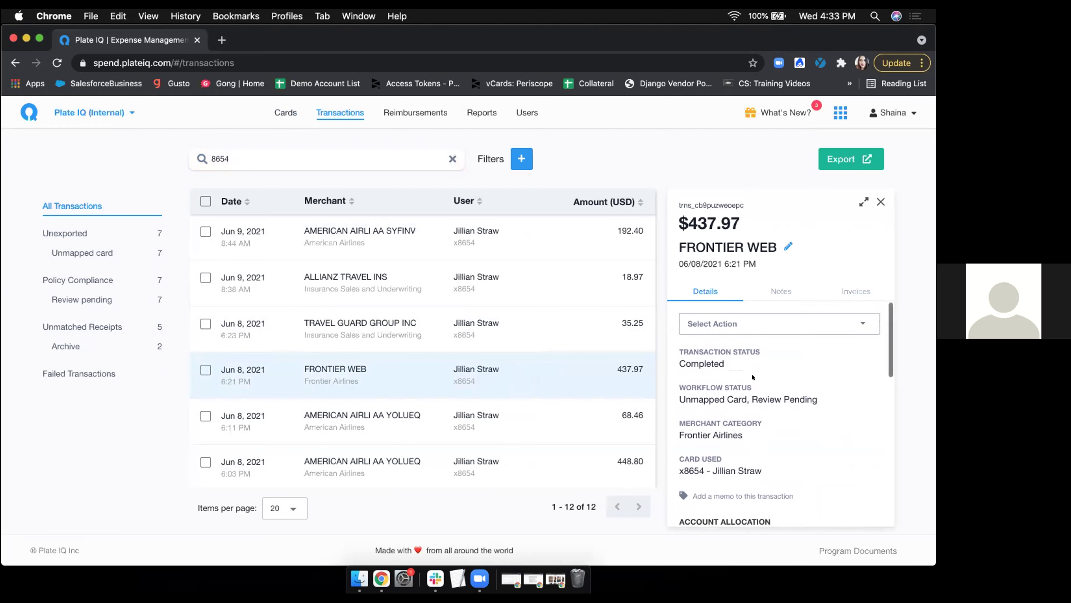
click(864, 201)
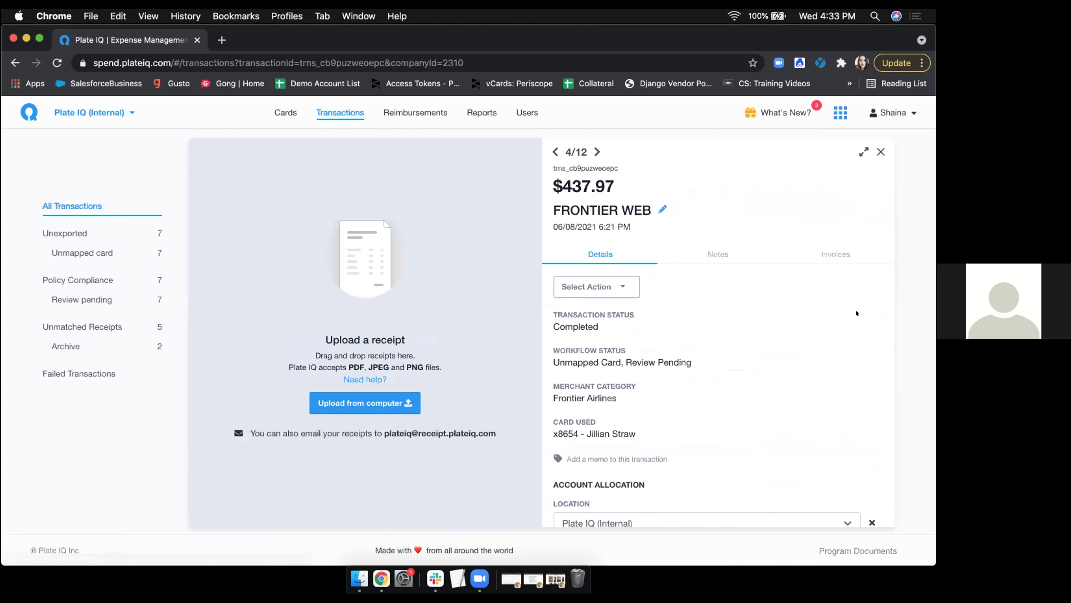
- Review the FRONTIER WEB transaction's account allocation and reviewers, opening a split allocation and discarding it
scroll(785, 368, down, 1)
scroll(785, 367, down, 5)
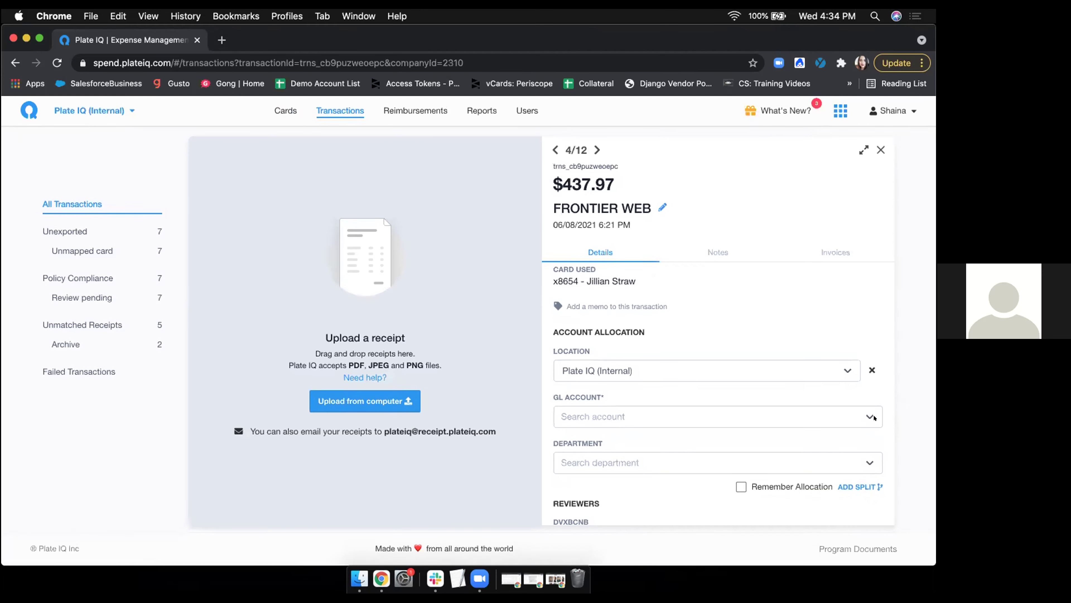
scroll(876, 429, down, 3)
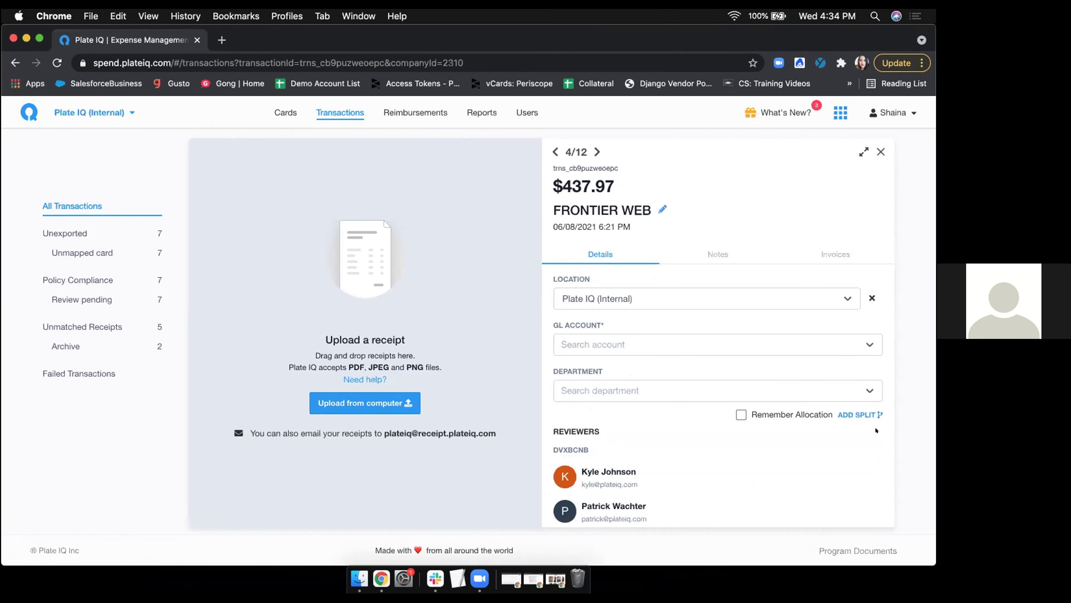
click(857, 413)
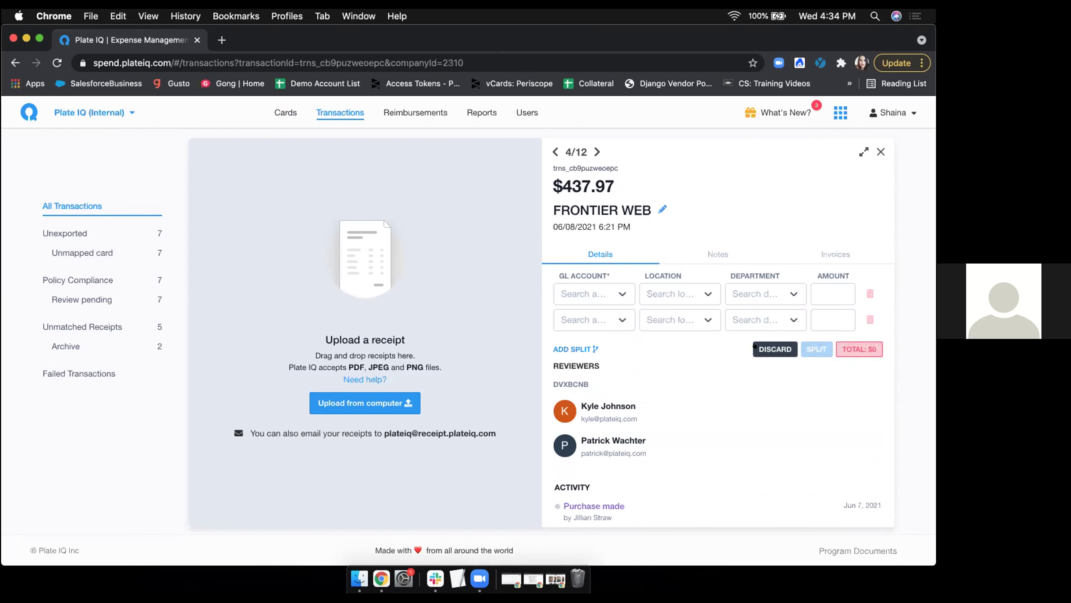
click(756, 347)
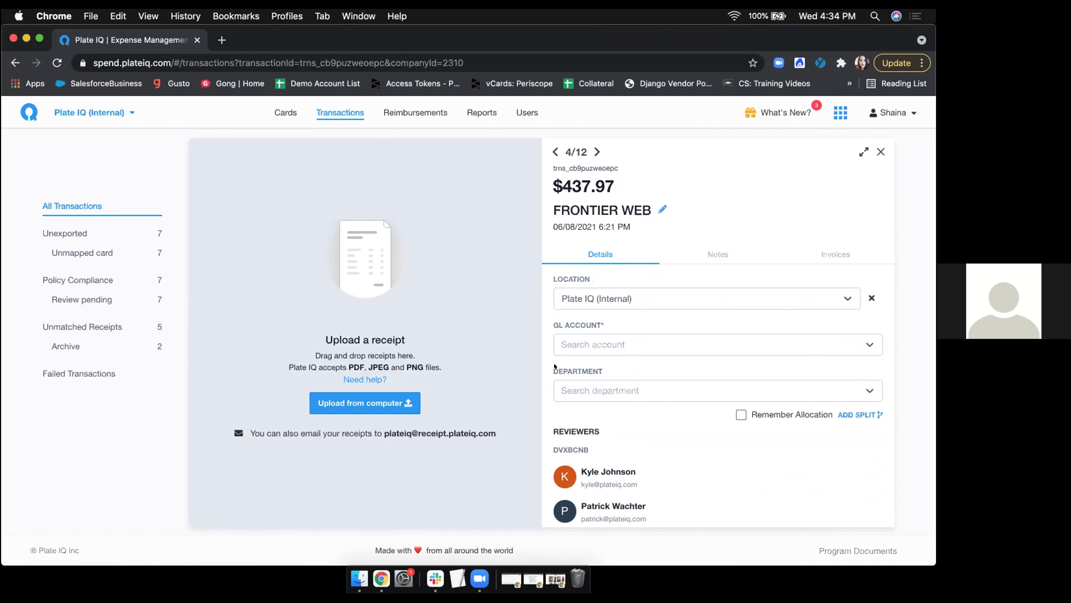
scroll(792, 429, up, 5)
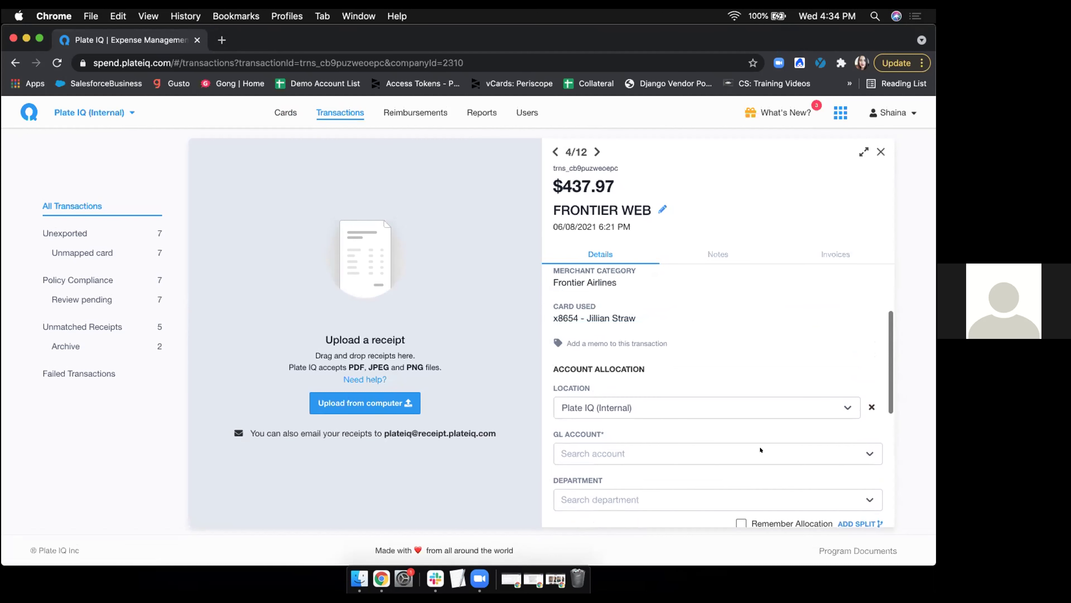
scroll(760, 450, up, 2)
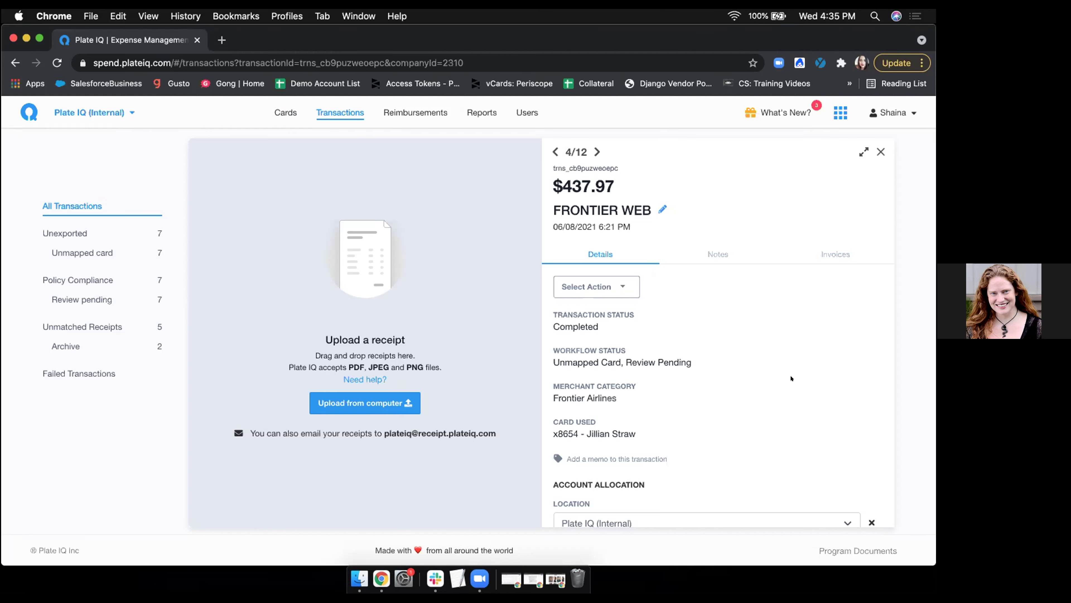
scroll(791, 378, down, 2)
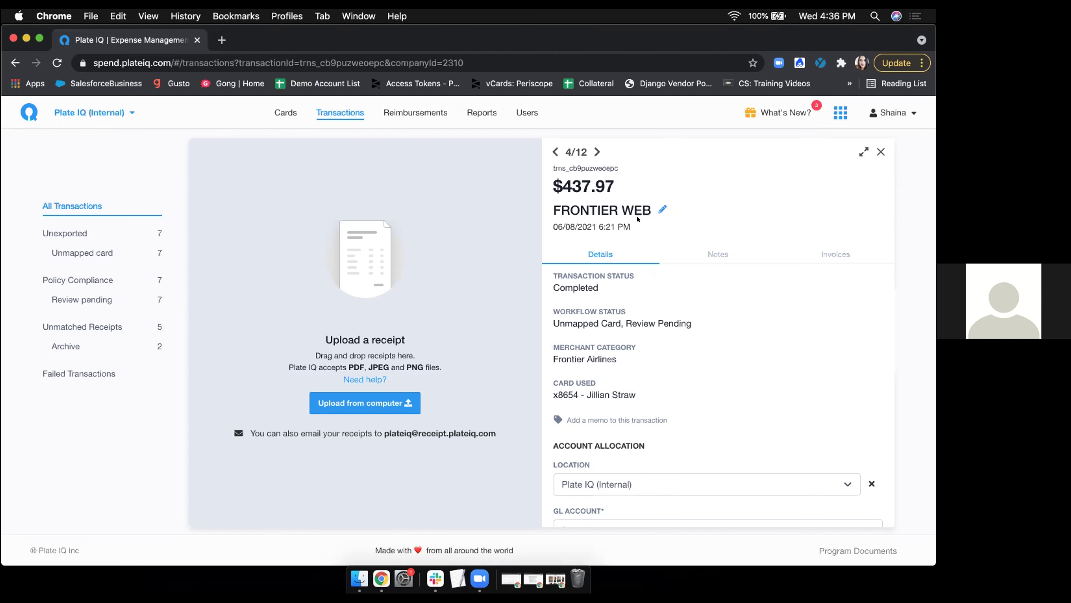
- Start a note on the FRONTIER WEB transaction that mentions a colleague, without saving it
click(722, 254)
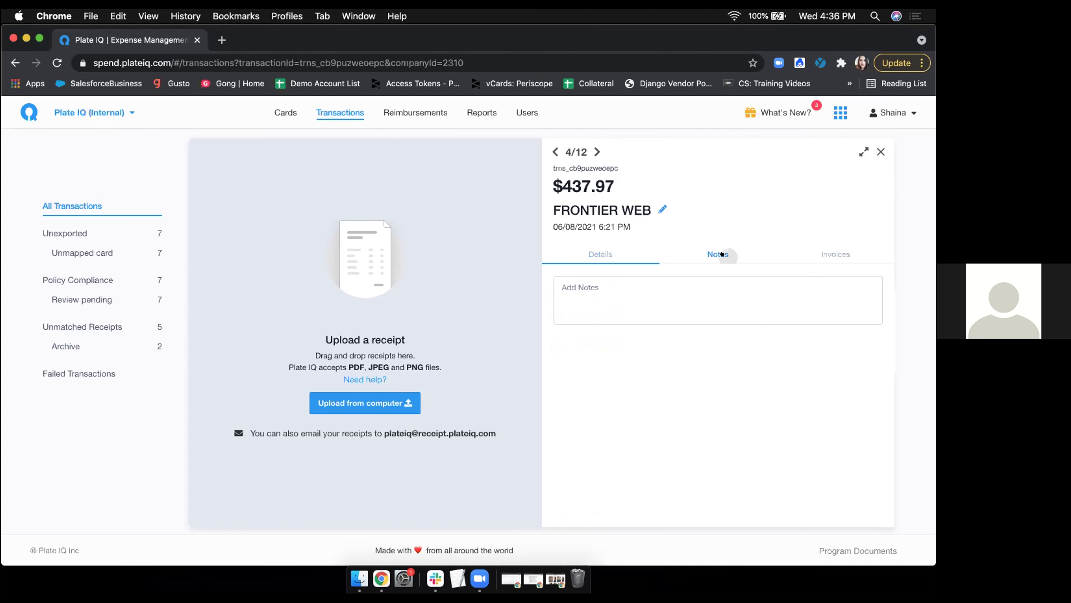
click(679, 285)
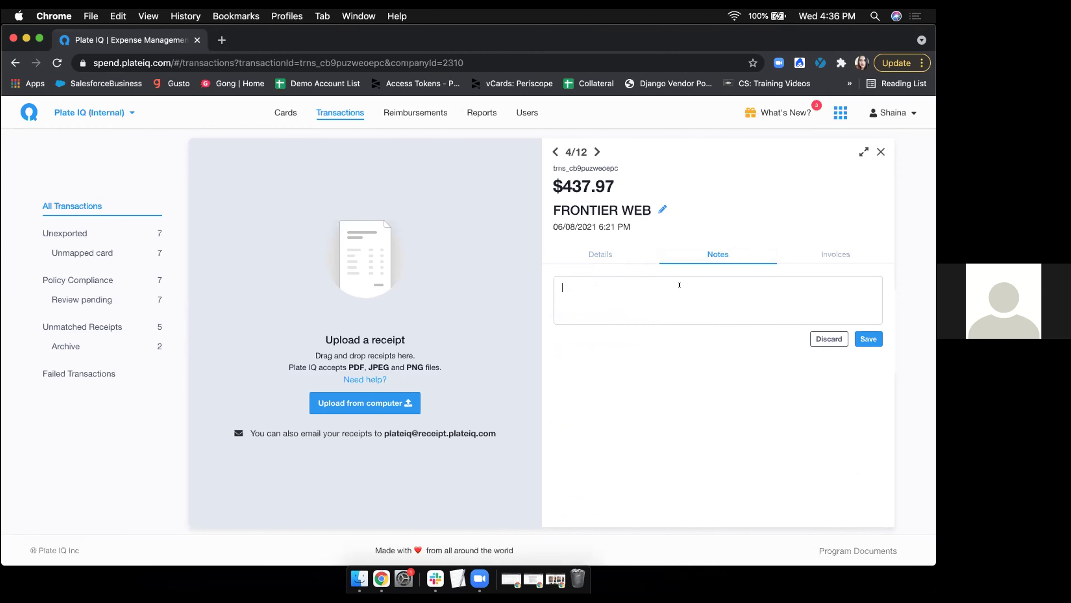
text(@)
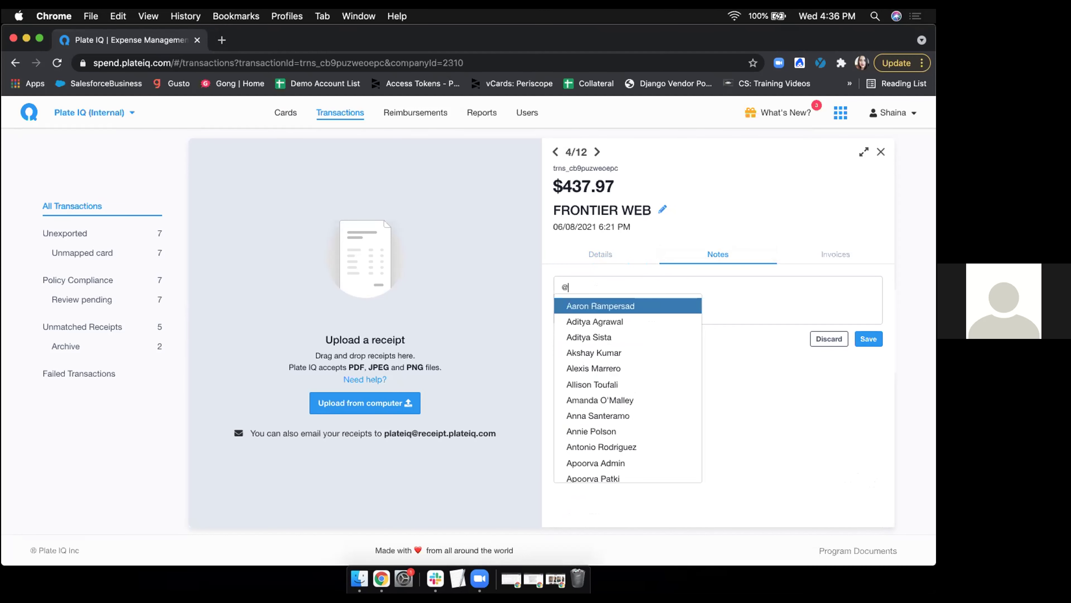
click(638, 305)
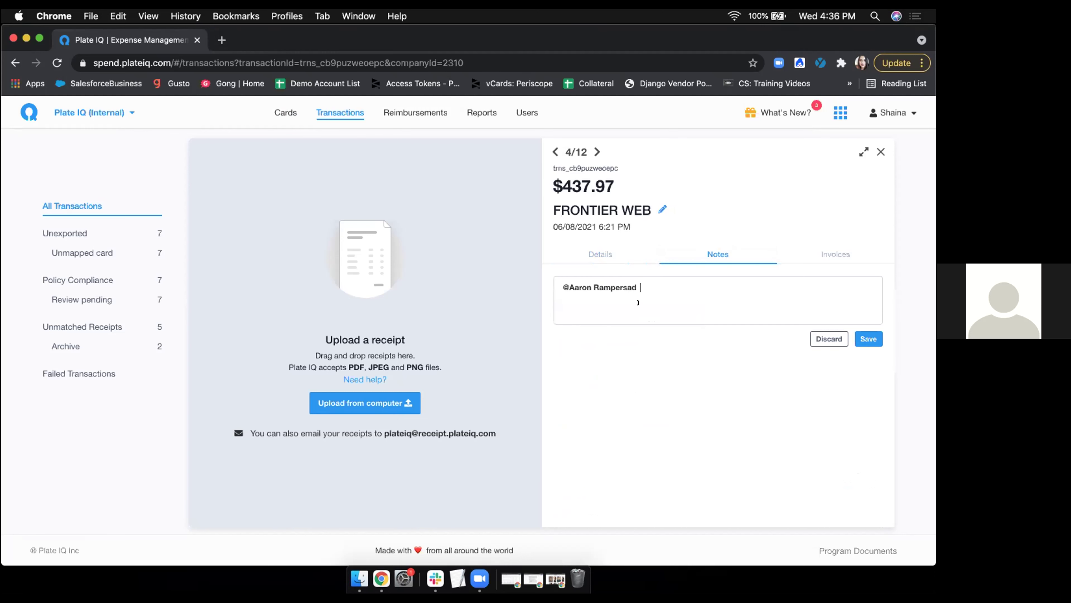
text(wherr)
key(BackSpace)
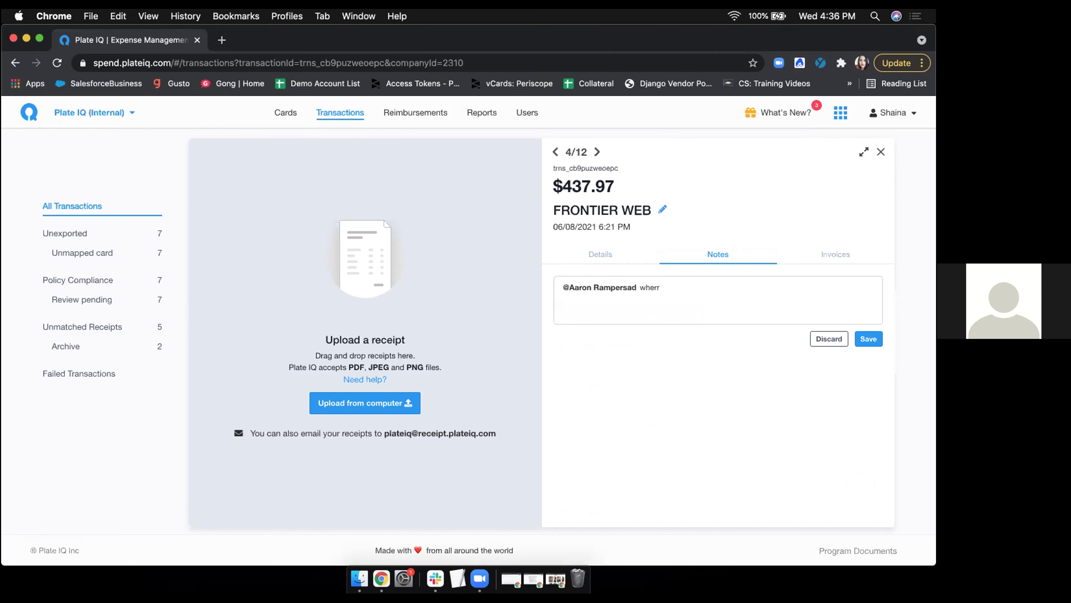
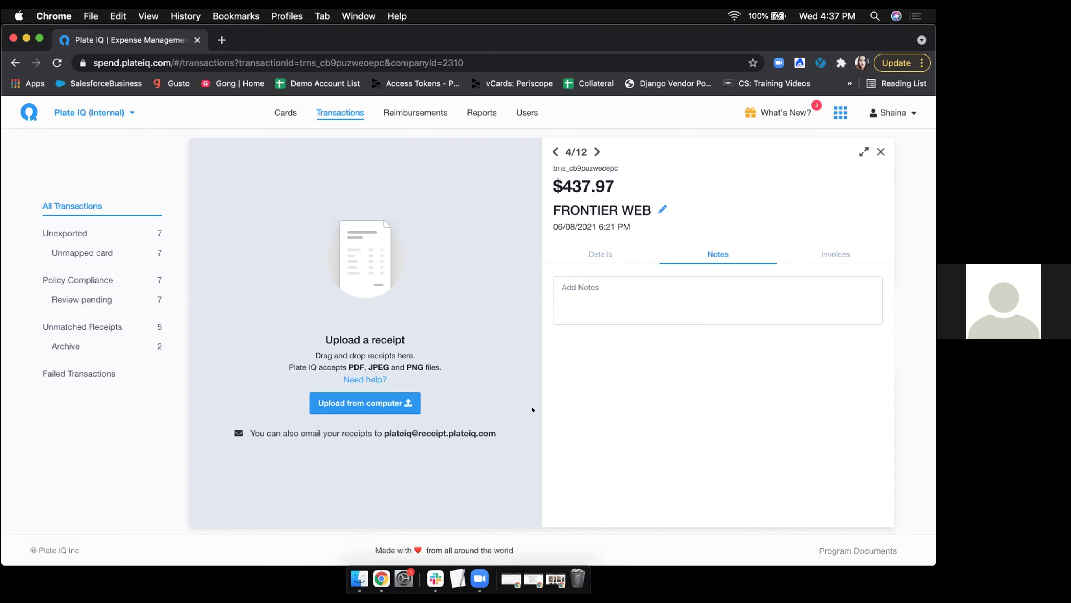
- Review the FRONTIER WEB transaction's details and its linked-invoices section, and close the transaction
click(607, 256)
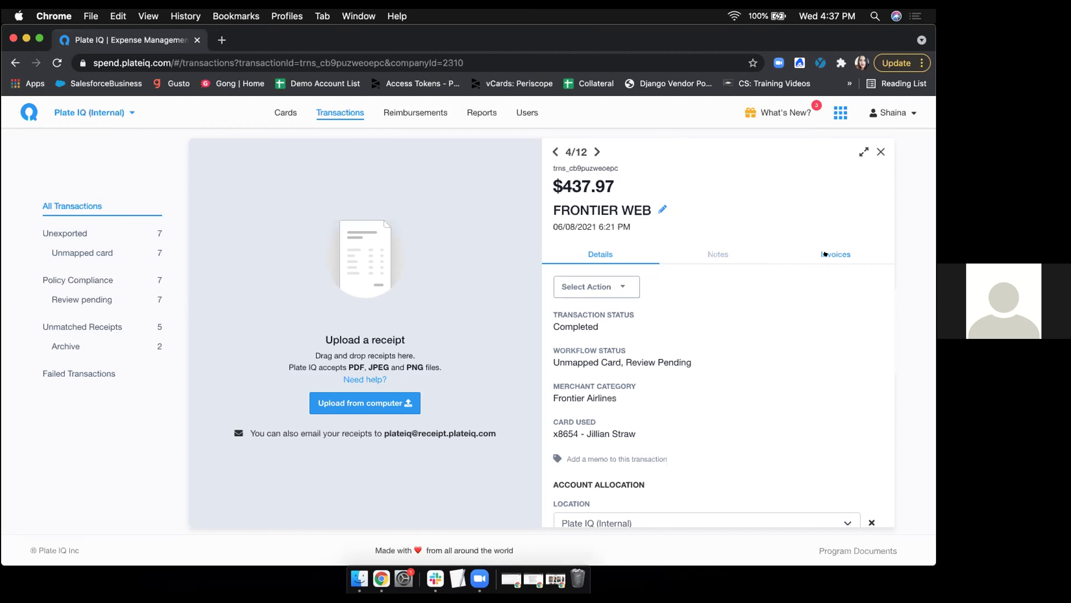
click(825, 253)
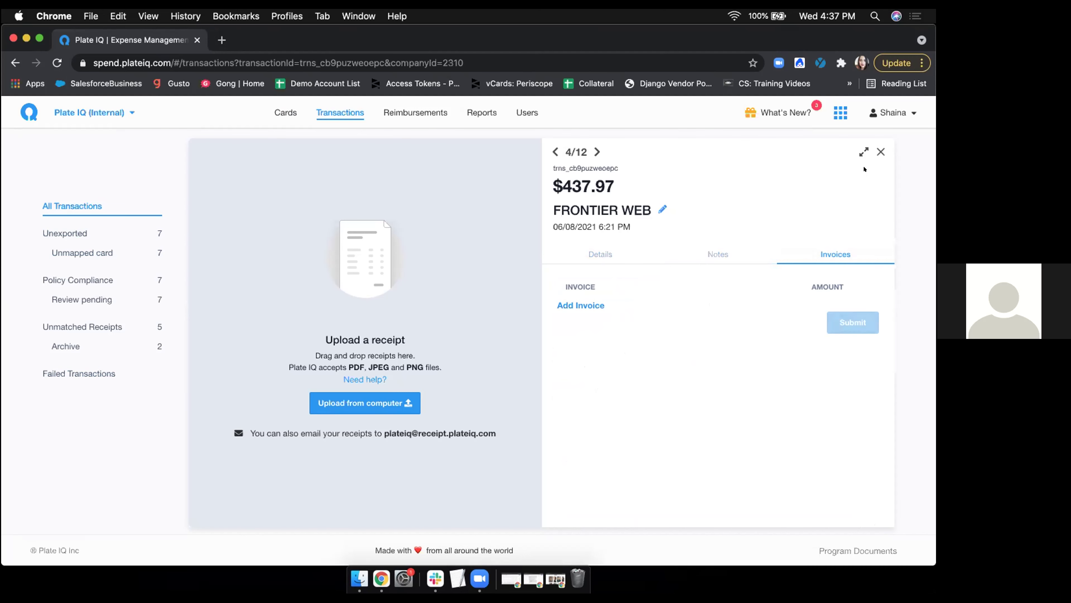
click(881, 152)
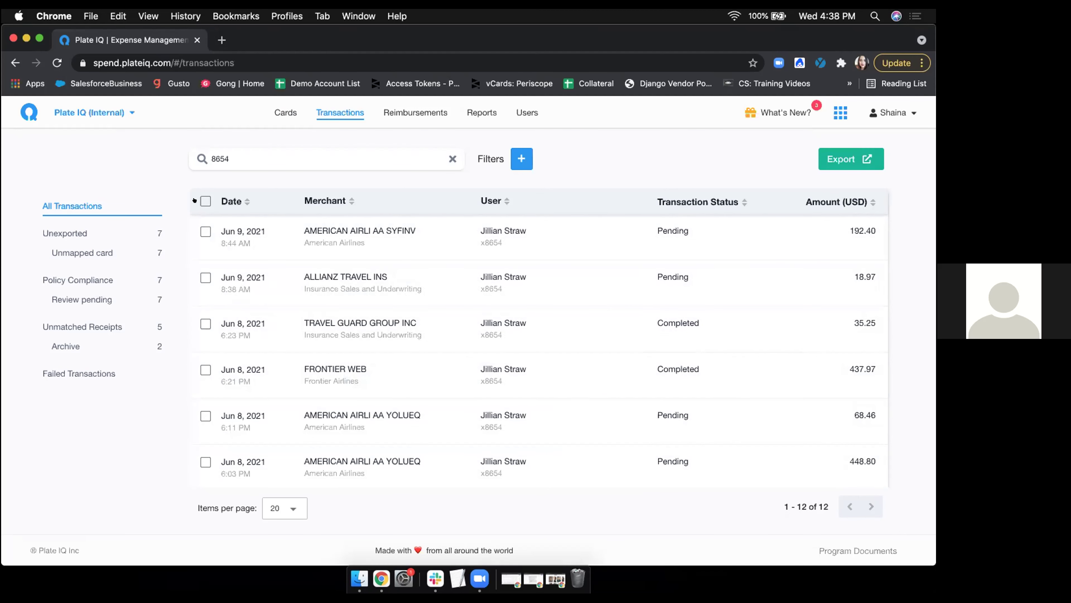
- Select all transactions found for the card to view the available bulk actions, and clear the search
click(205, 201)
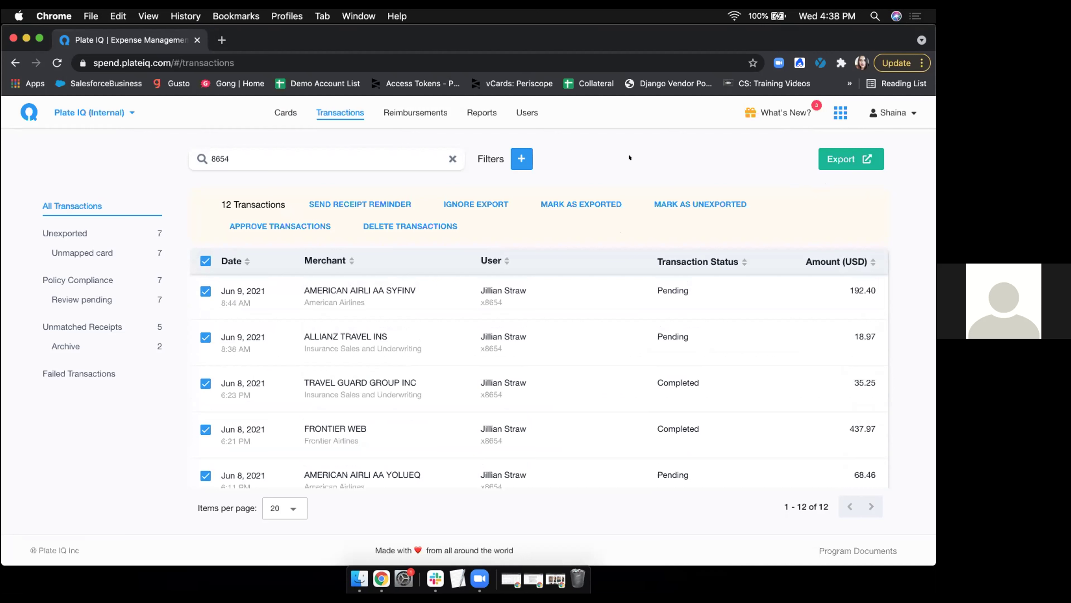
click(451, 159)
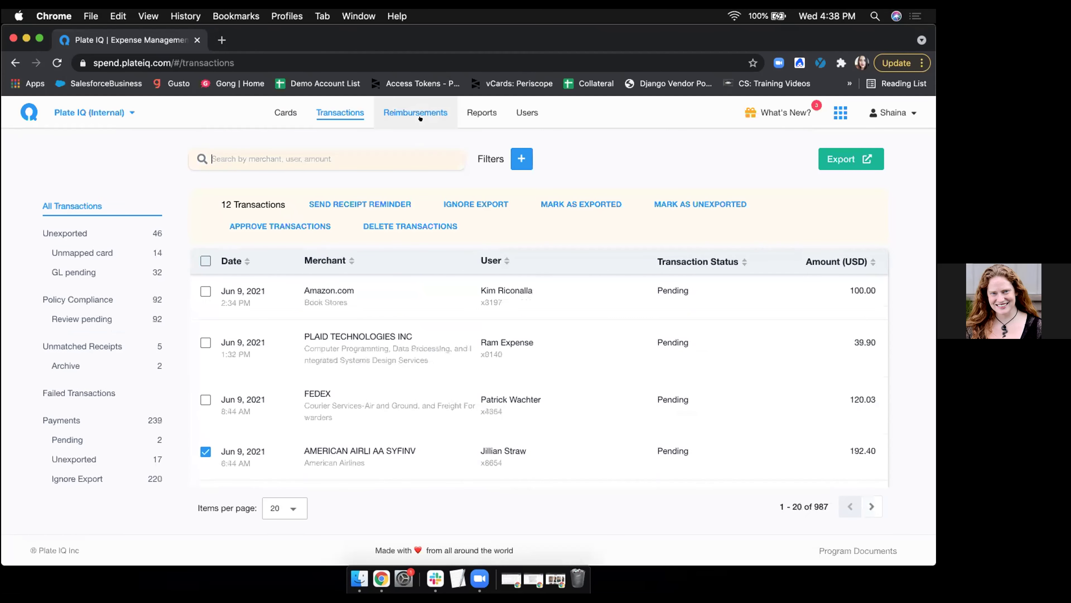
- Start a single-expense reimbursement dated 6/9/2021 for $50.00, with merchant "publix" and purpose "supplies"
click(420, 117)
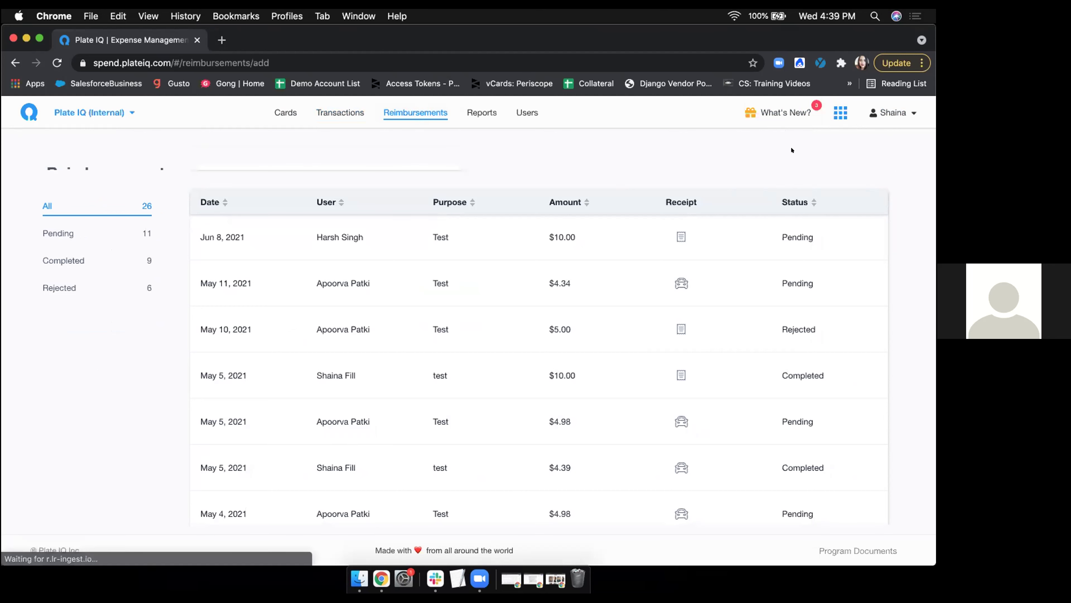
click(787, 152)
scroll(781, 337, down, 2)
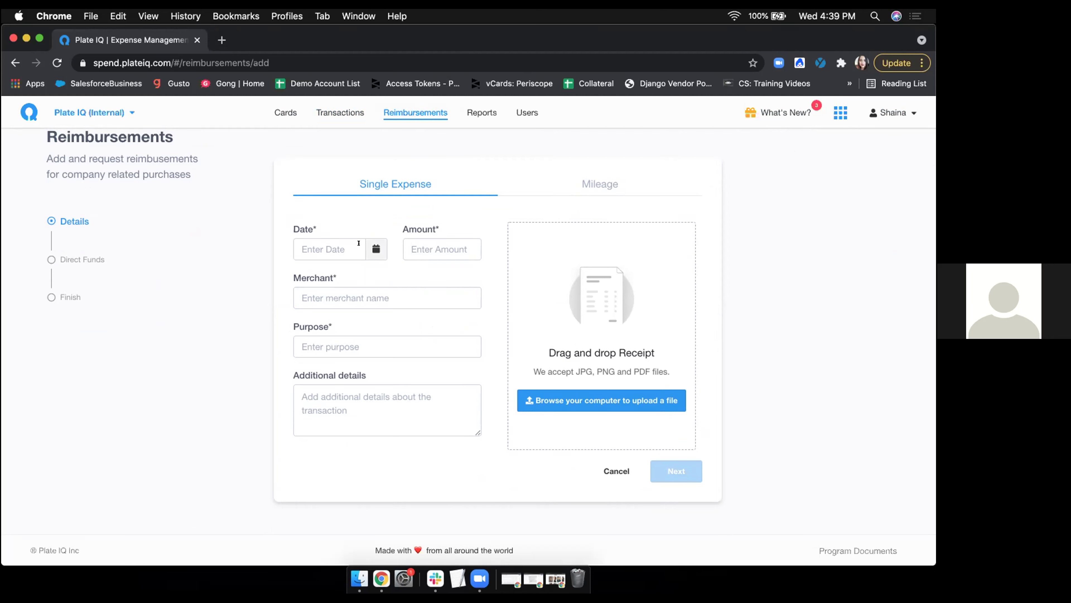
click(373, 246)
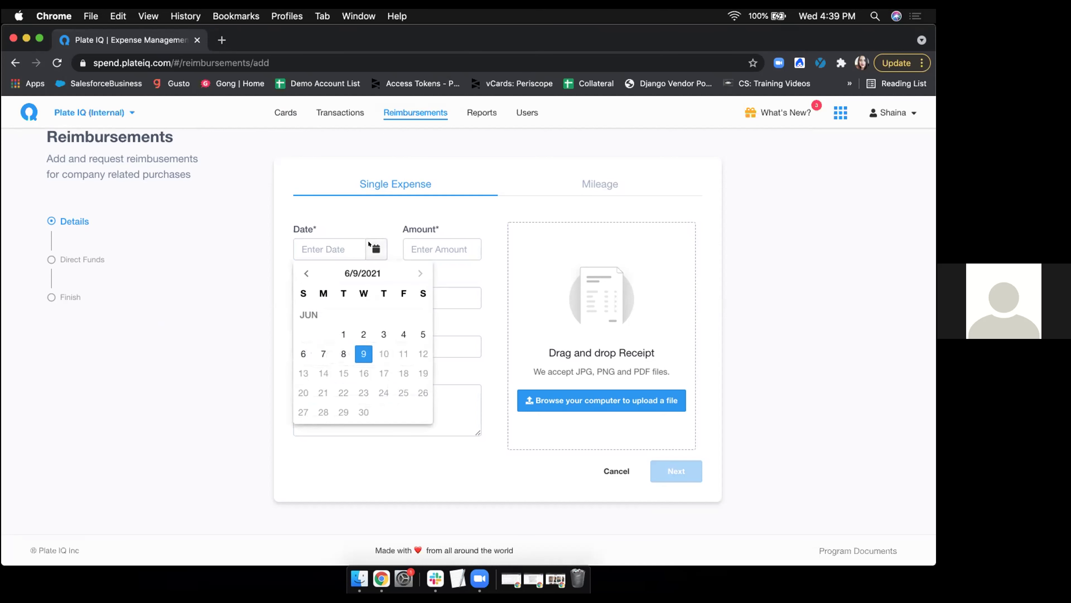
click(358, 356)
click(430, 258)
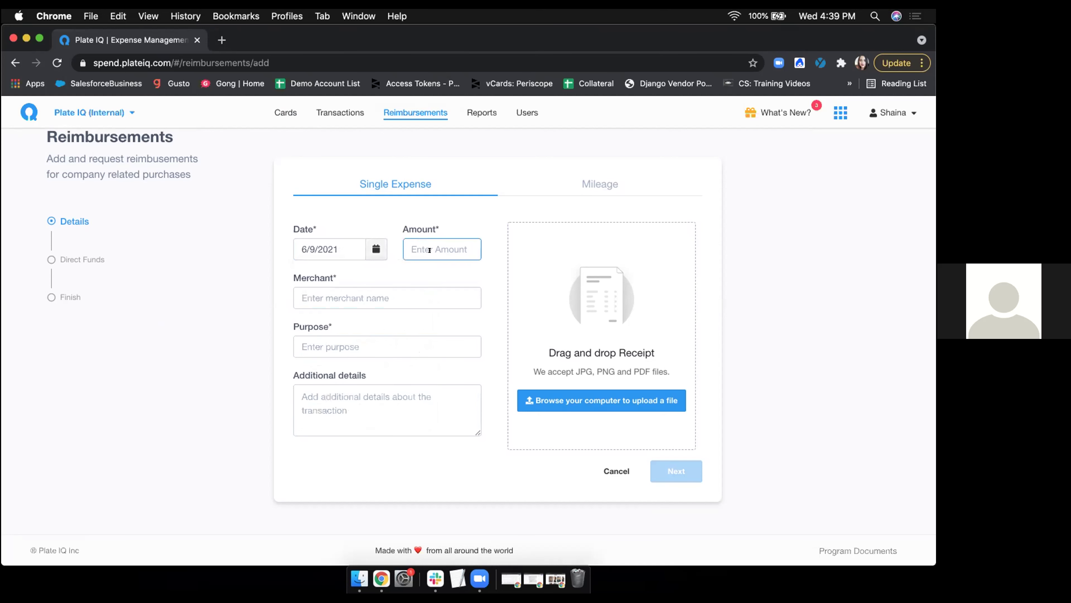
text(50)
click(408, 292)
text(publix)
click(380, 347)
click(369, 420)
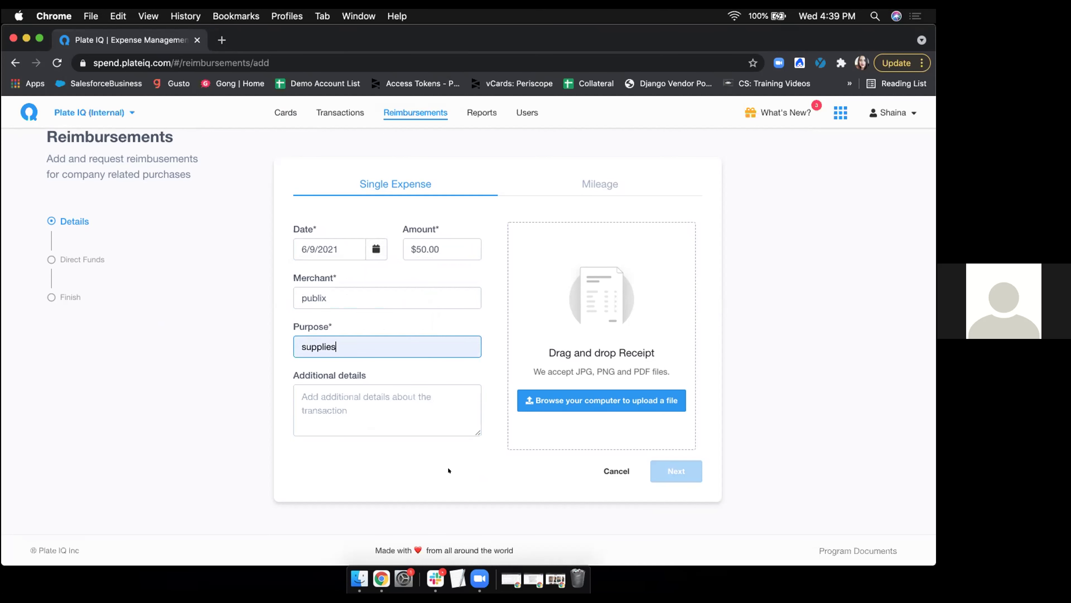
- Attach Distributors Playbook.pdf from the Desktop as the expense receipt and continue to the reimbursement methods
click(616, 398)
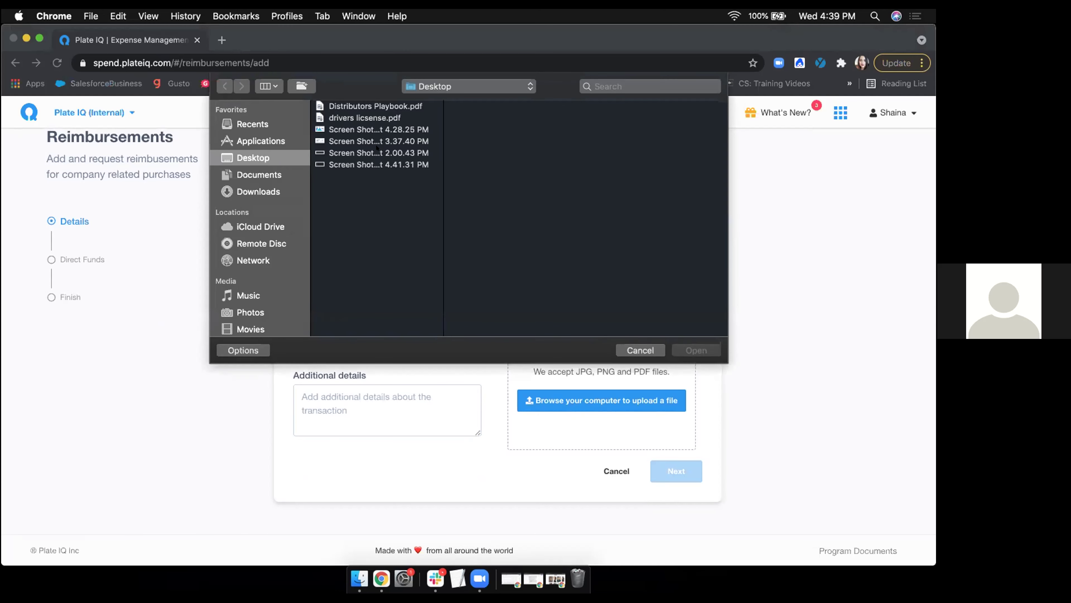
click(379, 118)
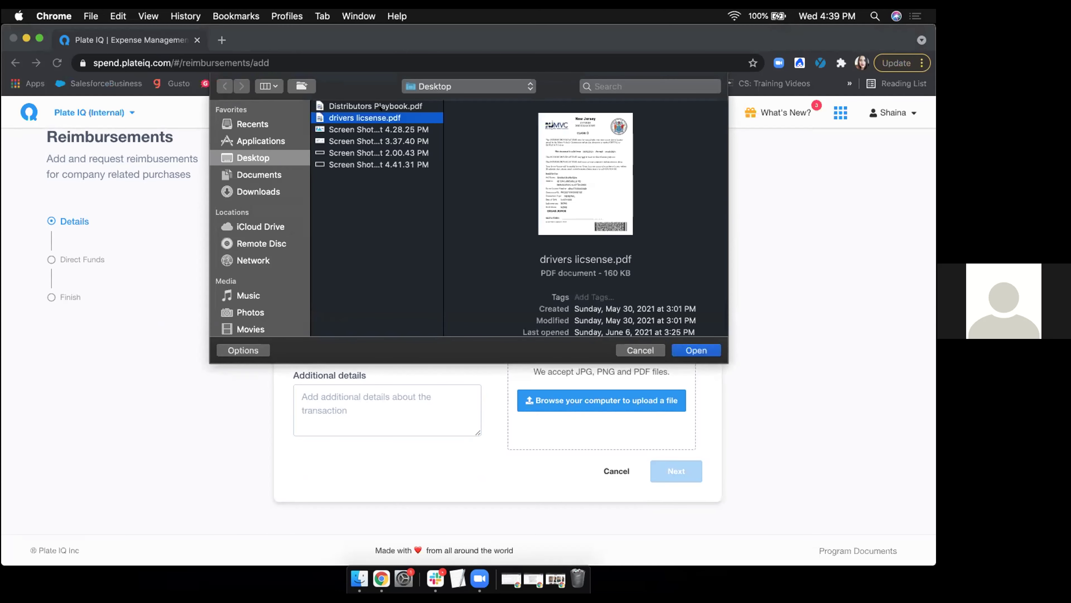
click(379, 106)
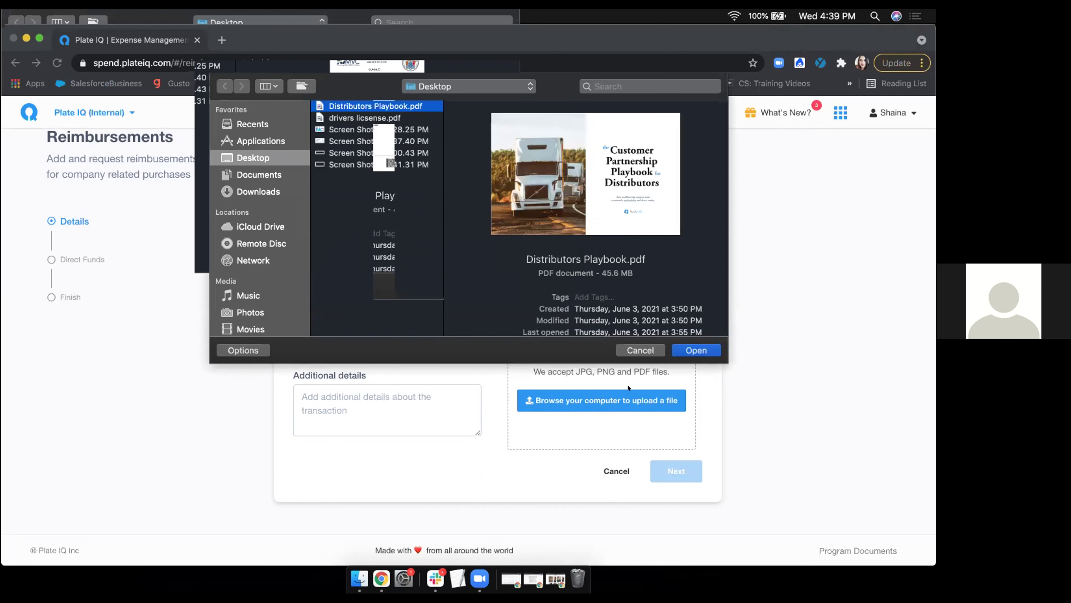
click(687, 352)
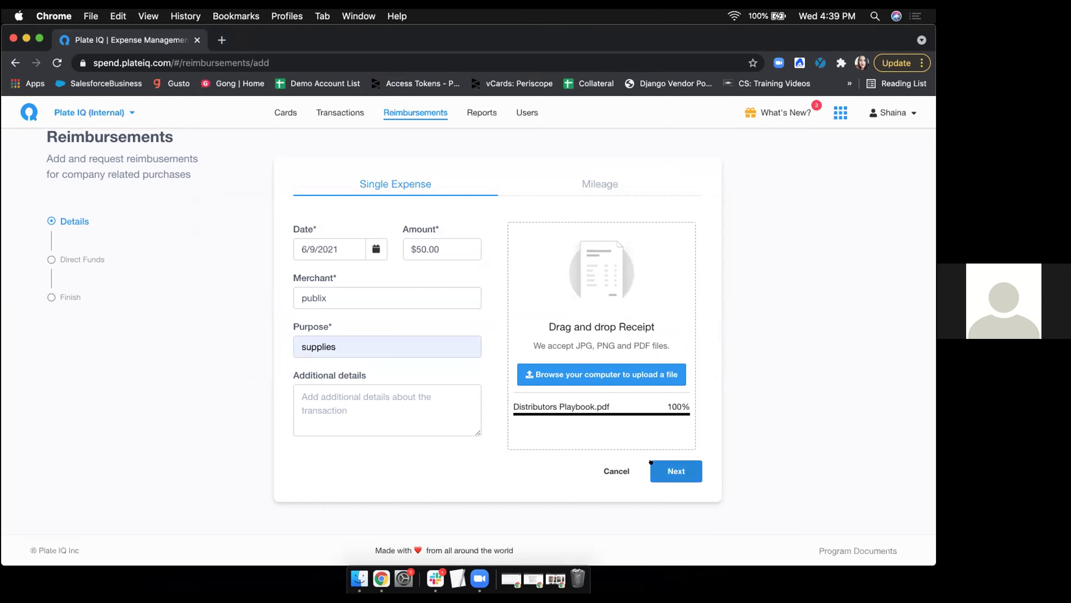
click(652, 463)
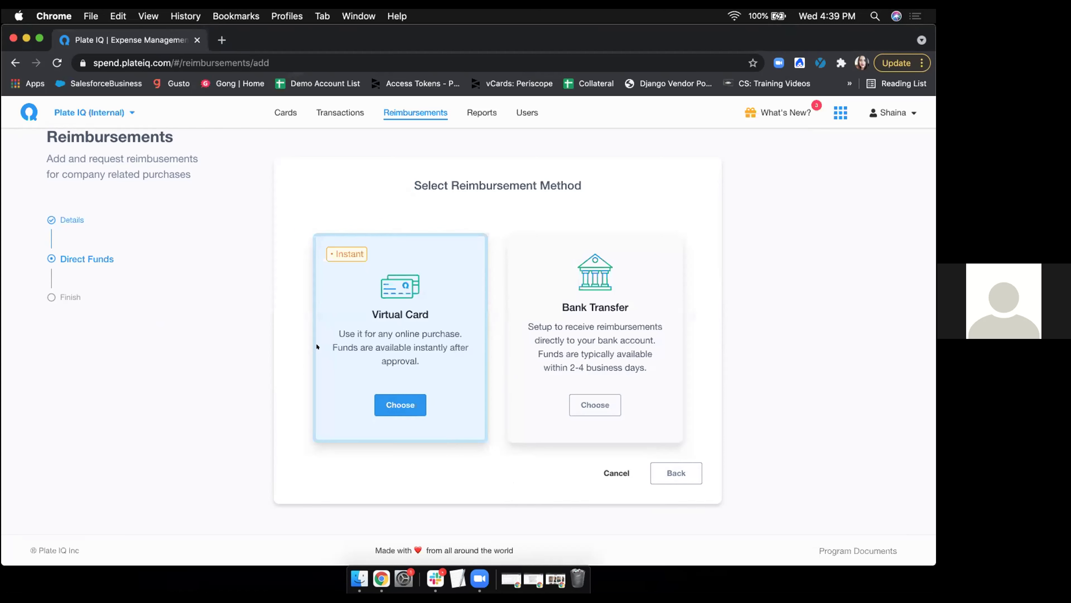
- Review the Virtual Card confirmation and the Bank Transfer account form, and cancel the expense reimbursement without submitting it
click(398, 405)
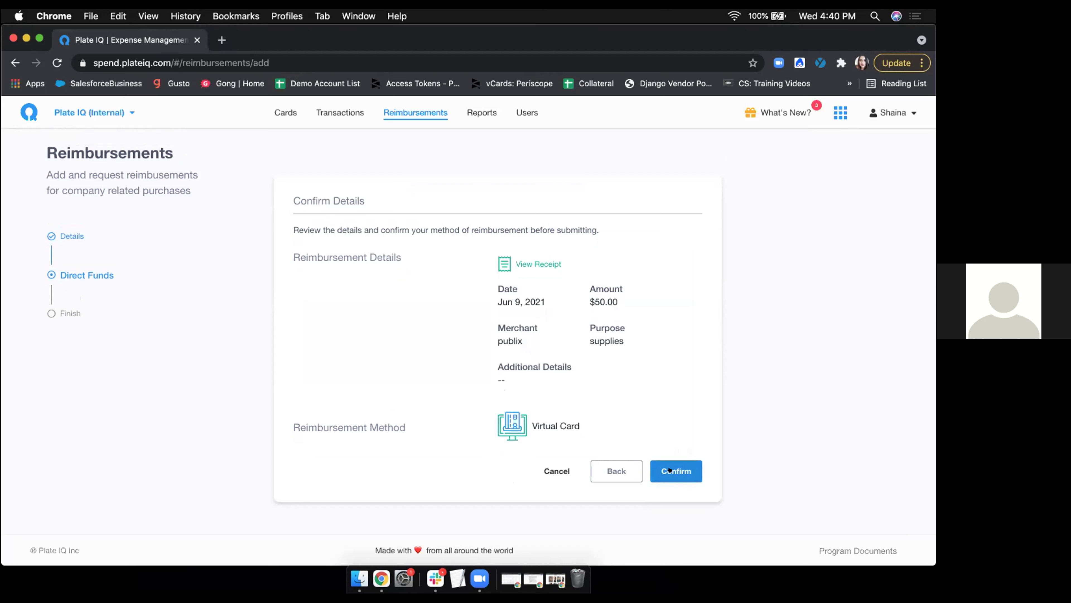
click(615, 470)
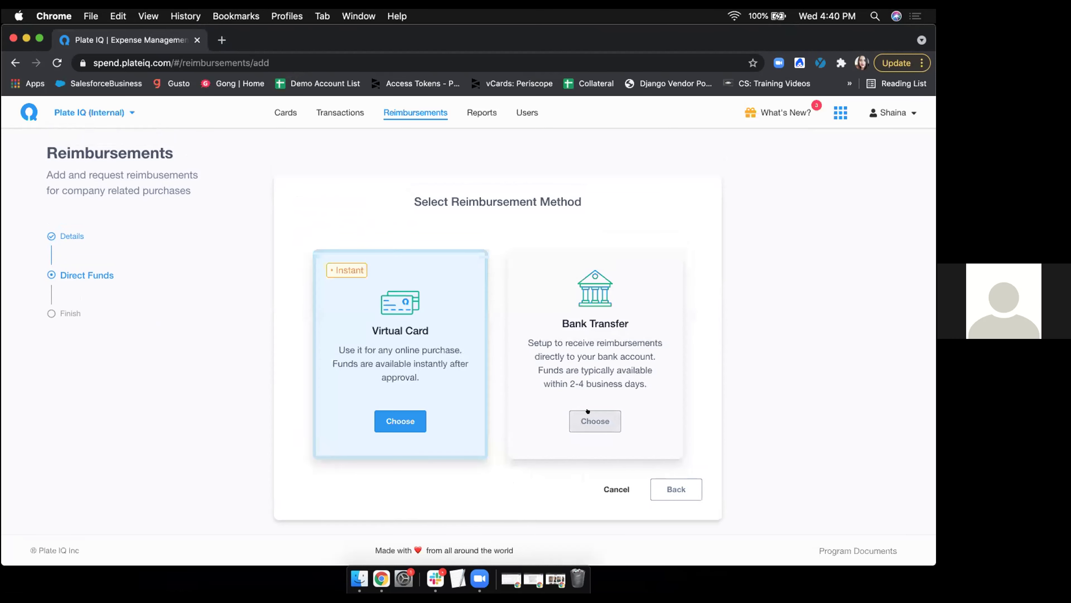
click(588, 411)
scroll(761, 385, down, 5)
scroll(761, 384, down, 3)
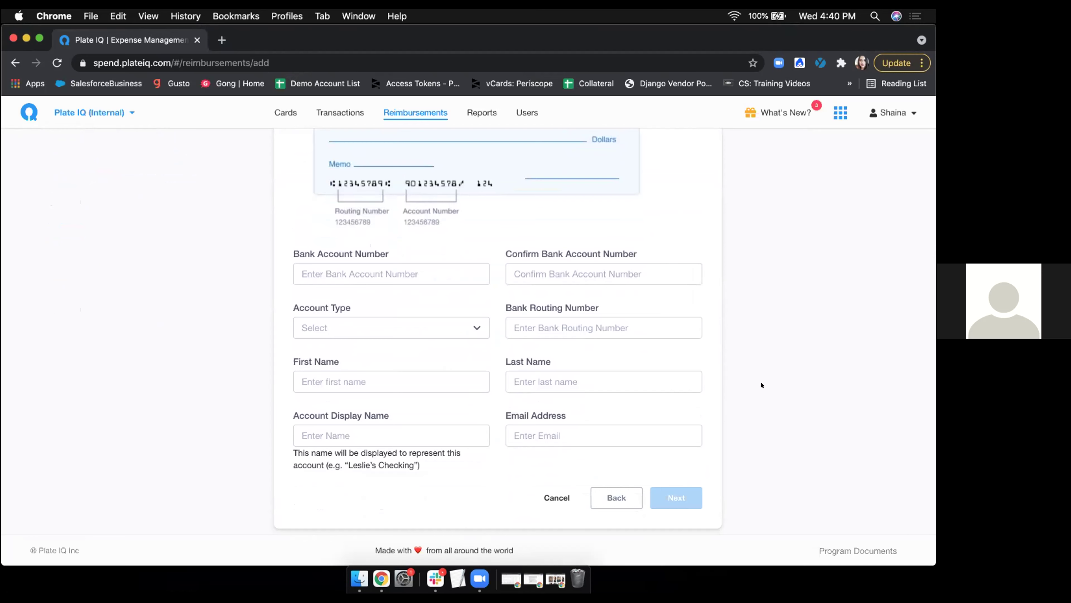
scroll(761, 384, up, 5)
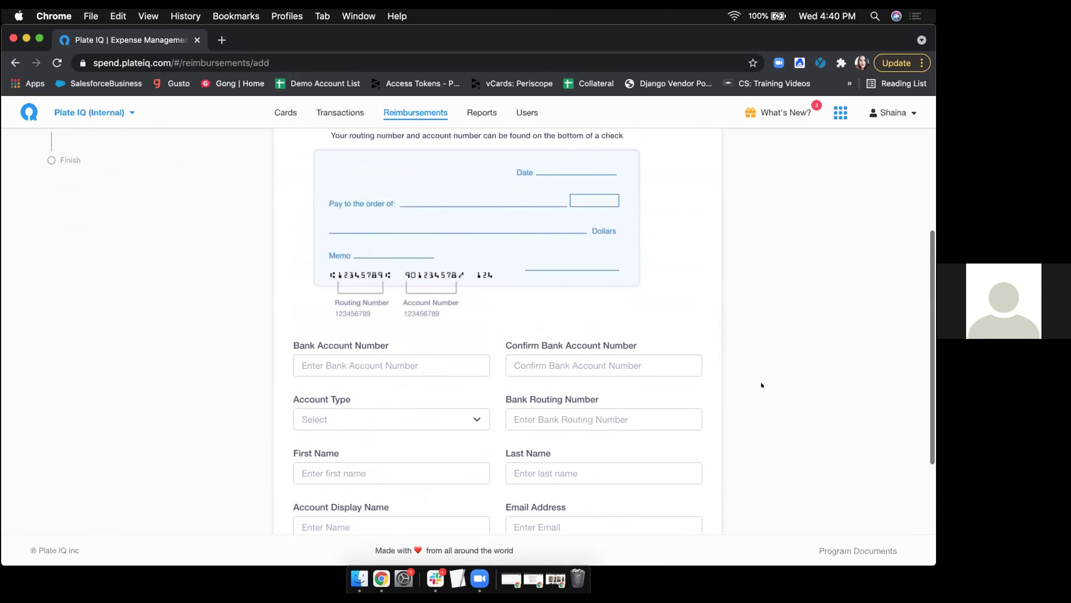
scroll(761, 385, up, 2)
scroll(762, 385, down, 5)
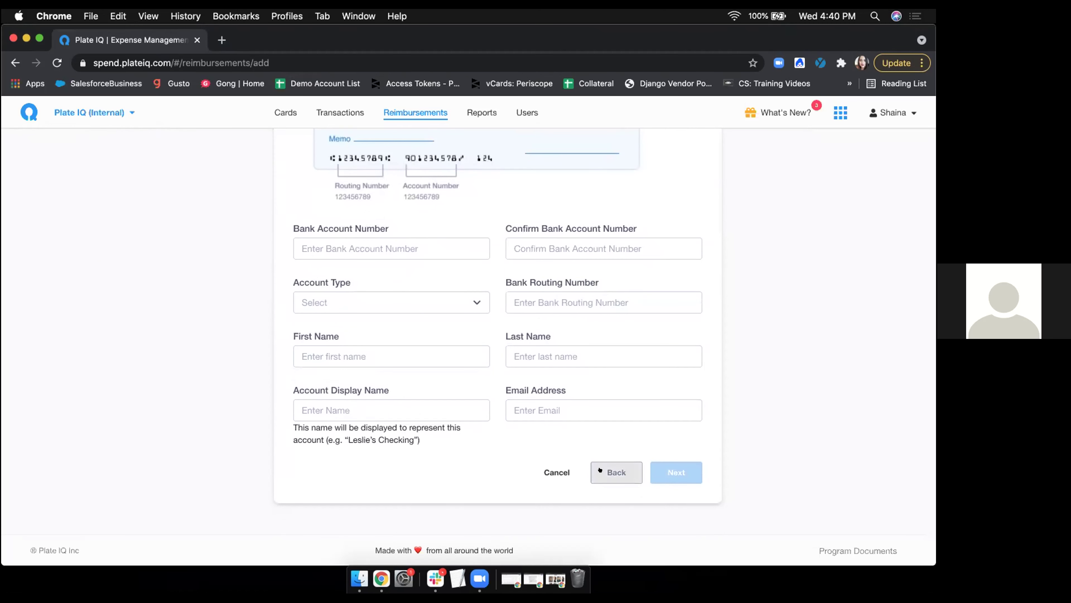
click(598, 471)
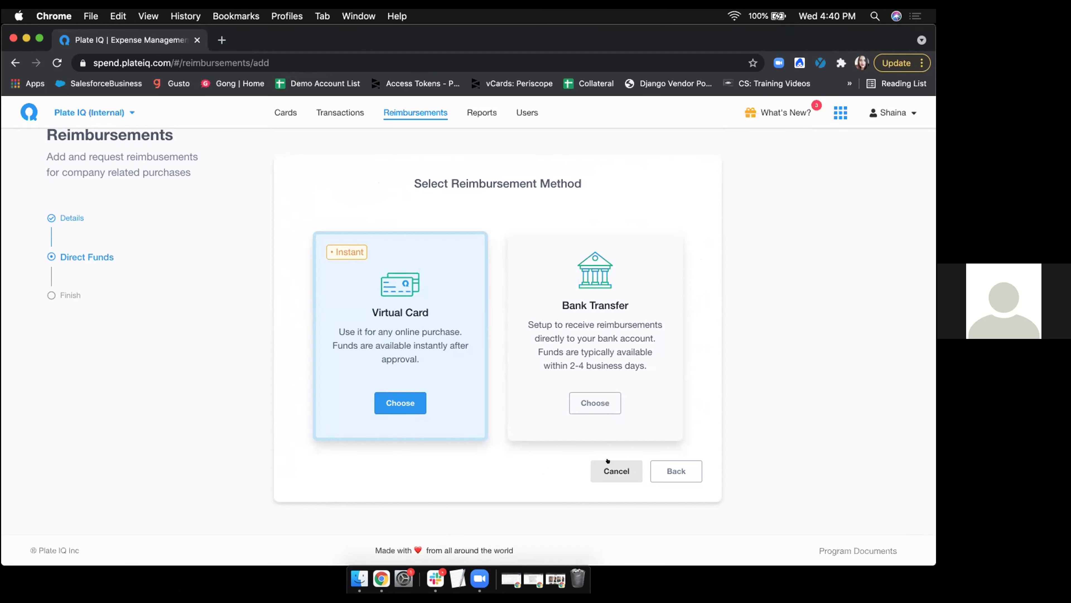
click(611, 468)
- Start a mileage reimbursement with Home as the start address and Javits Center Roadway as the end address
click(787, 153)
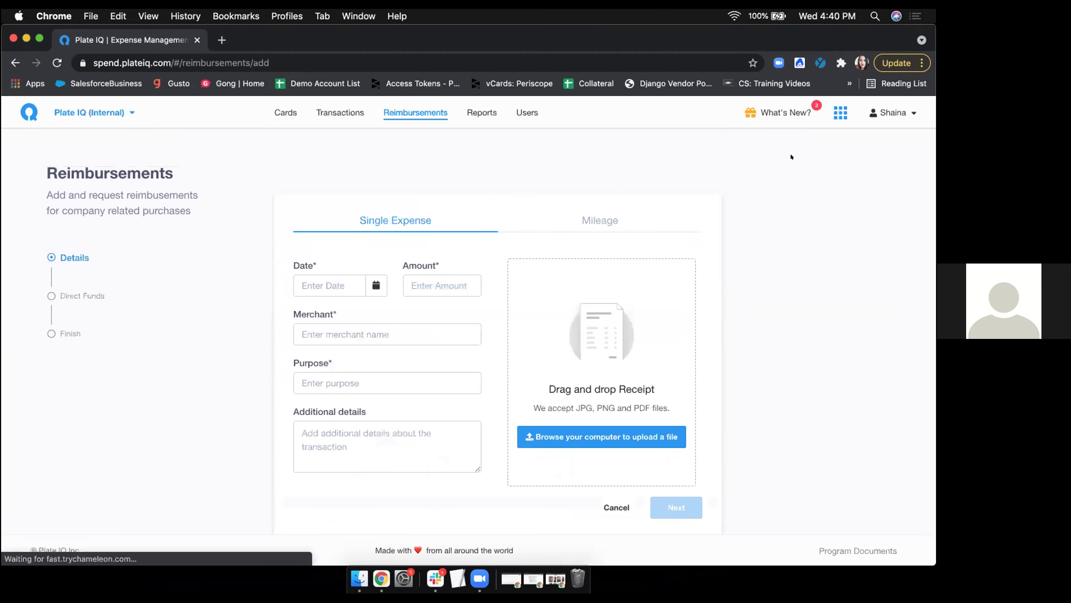
click(609, 213)
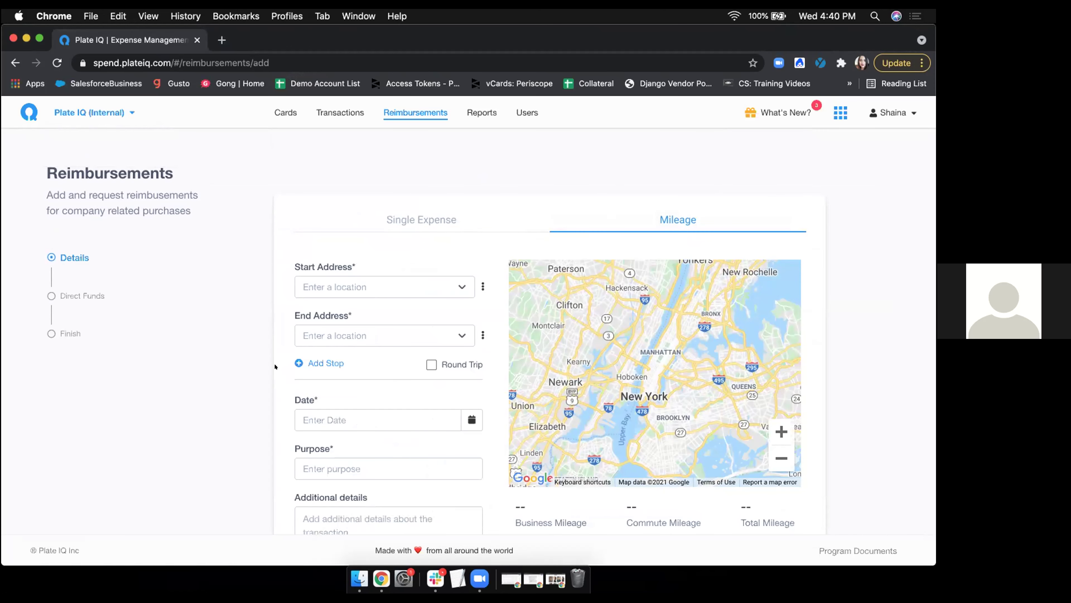
scroll(275, 366, down, 3)
click(453, 169)
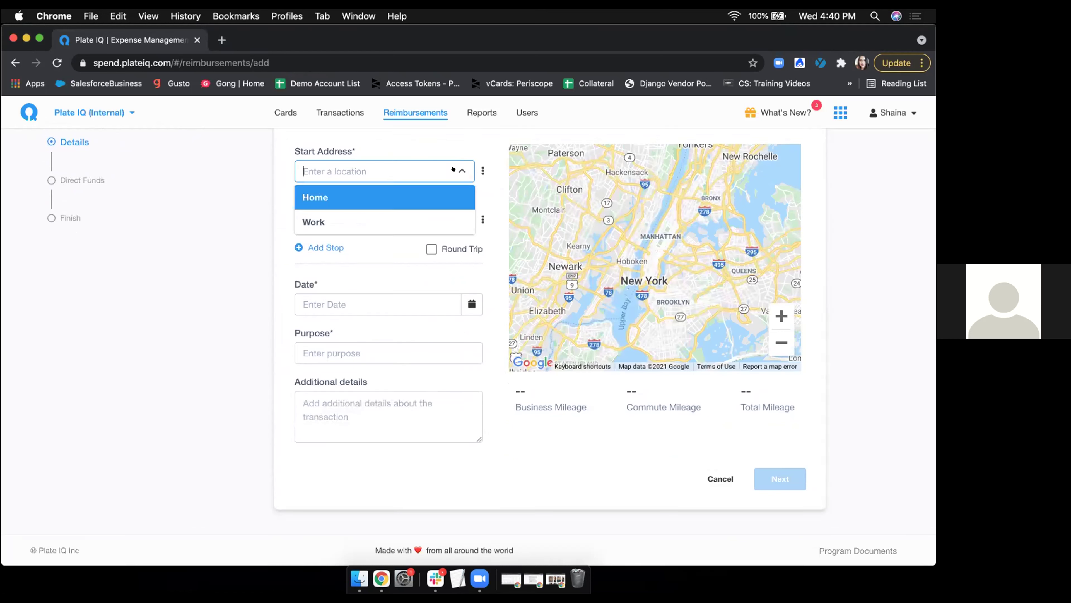
click(448, 197)
click(453, 220)
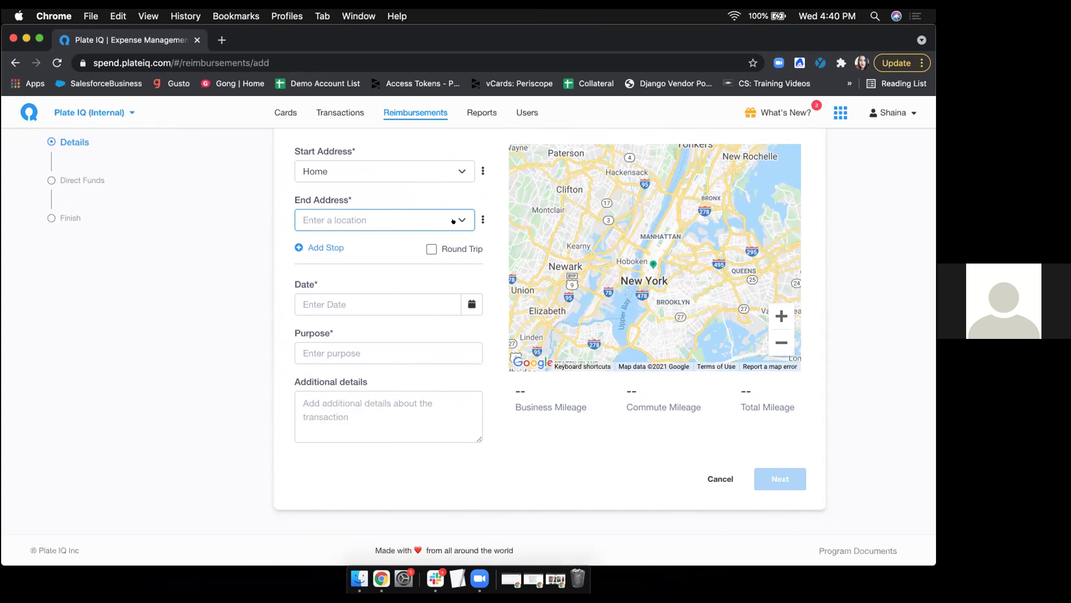
click(418, 223)
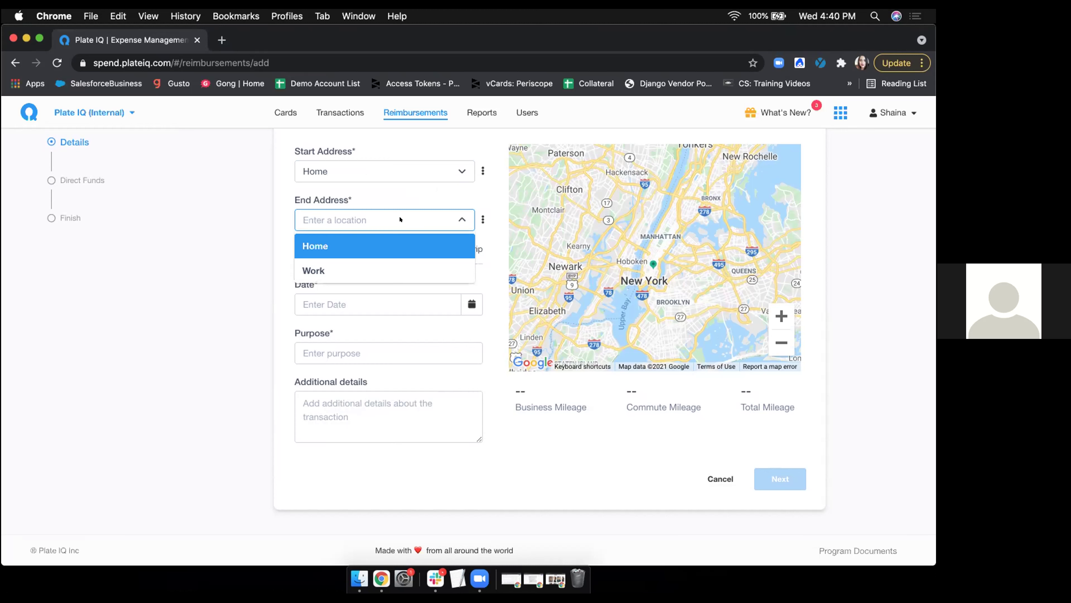
text(javt)
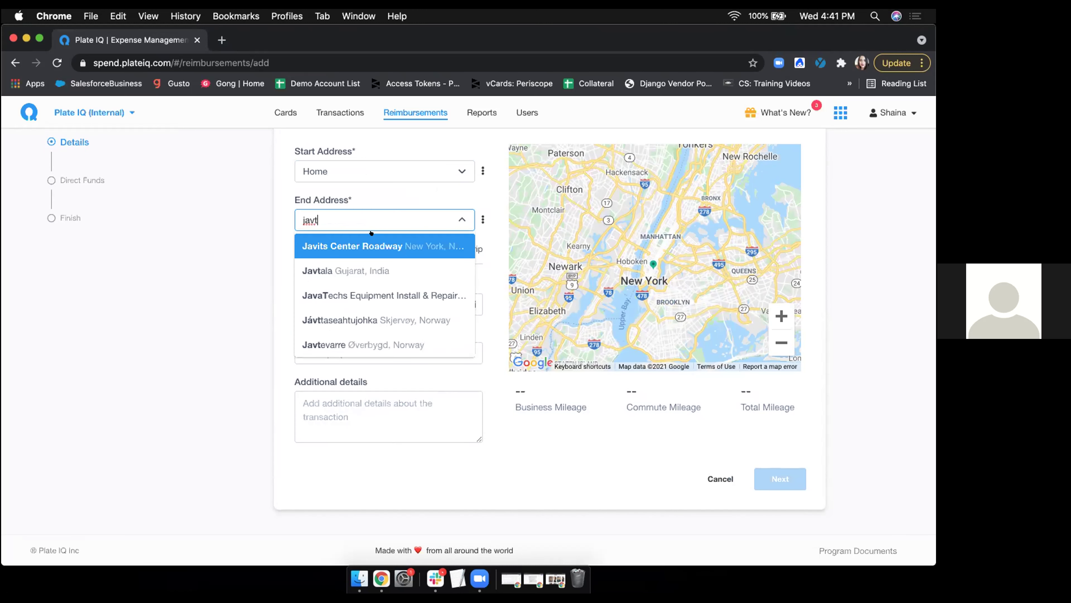
key(Return)
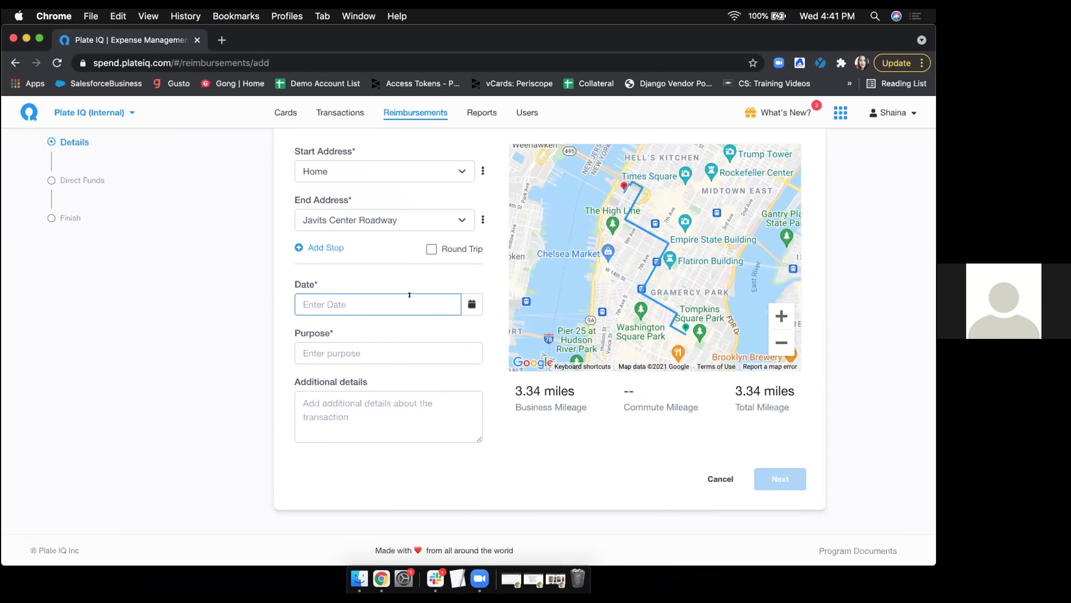
- Date the mileage reimbursement 6/9/2021, enter "trade show" as its purpose, and continue to the reimbursement methods
click(471, 304)
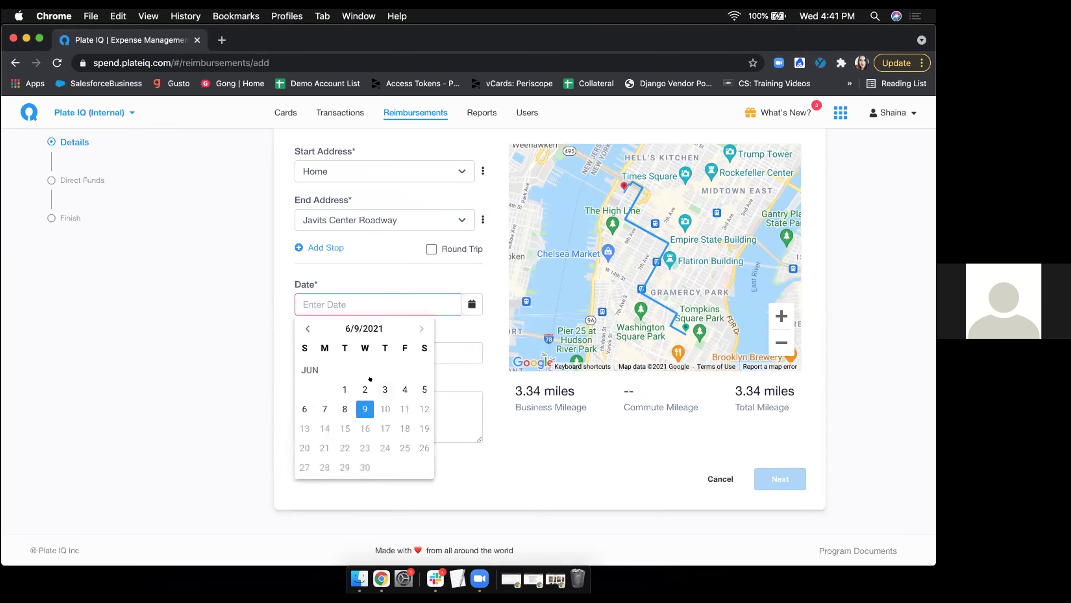
click(364, 406)
click(364, 353)
text(trae)
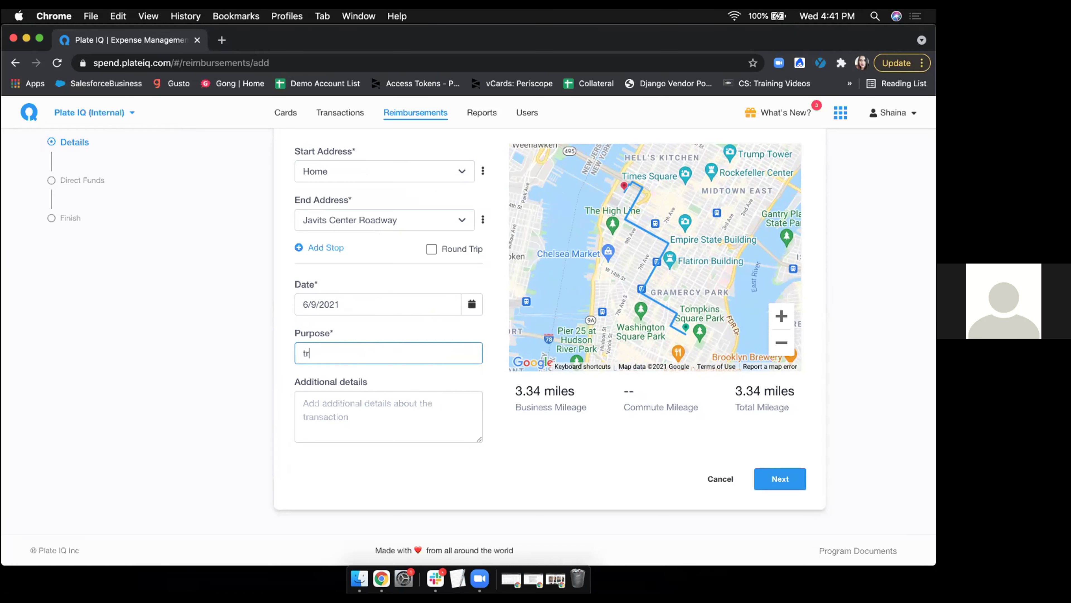
key(BackSpace)
key(BackSpace)
text(de show)
click(785, 472)
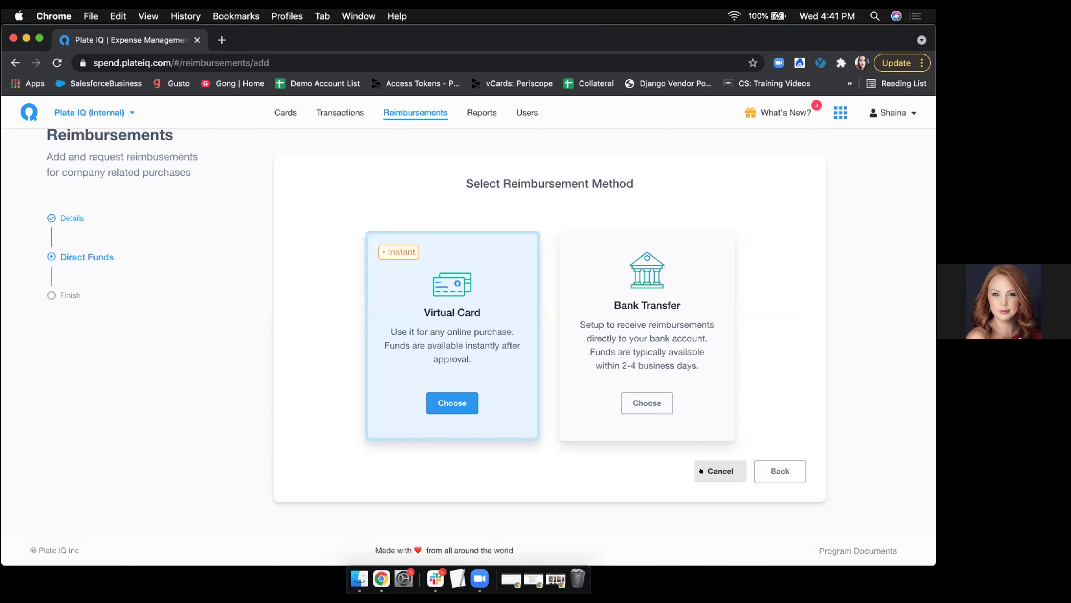
- Open the reimbursement policy settings and examine the mileage rate option without entering a rate
click(893, 112)
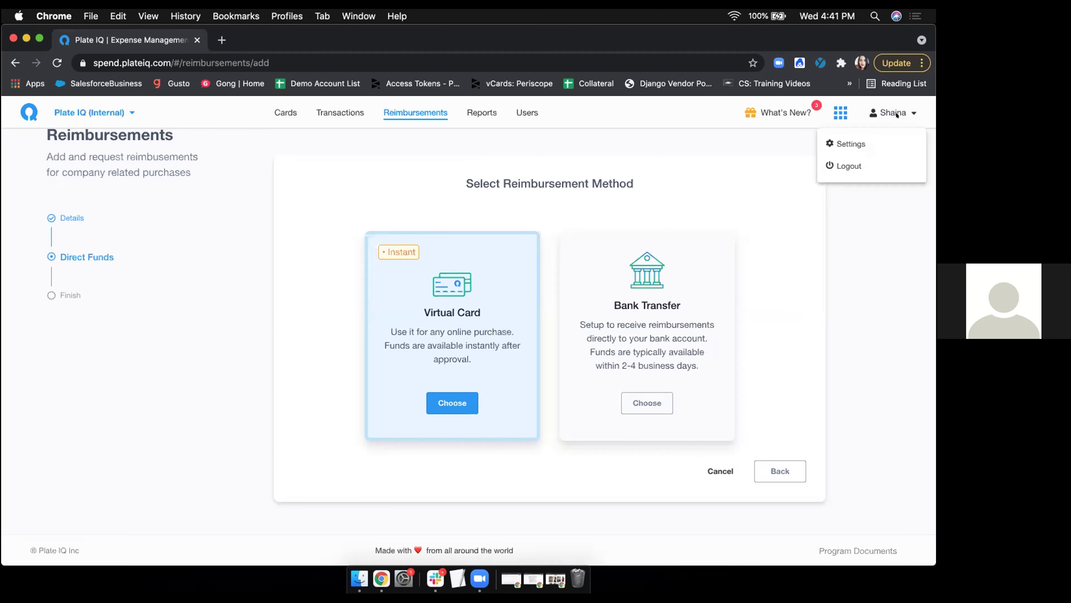
click(877, 140)
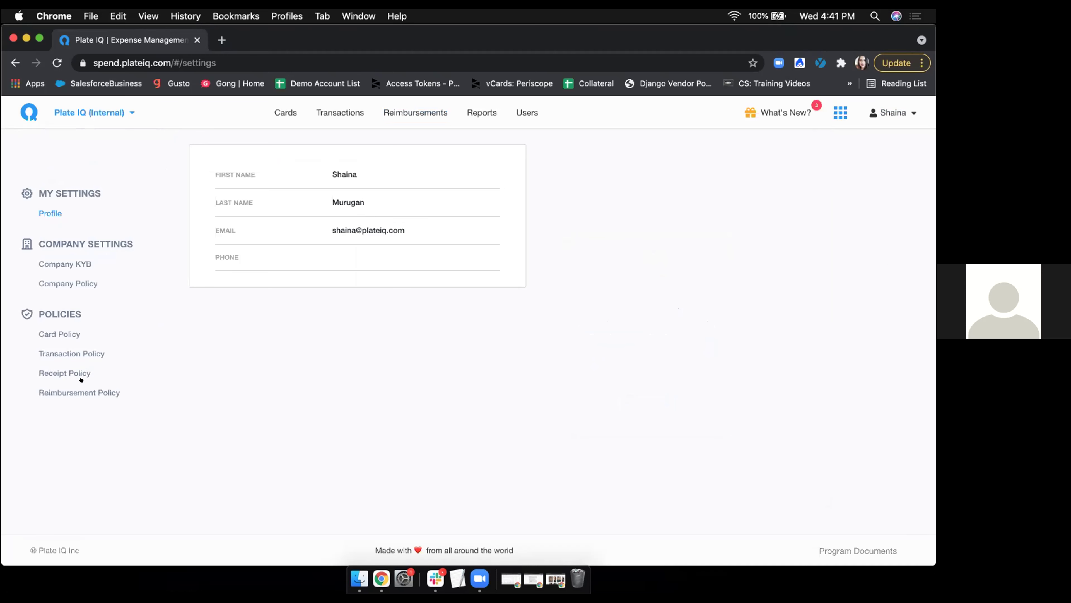
click(79, 391)
scroll(422, 337, down, 3)
click(451, 294)
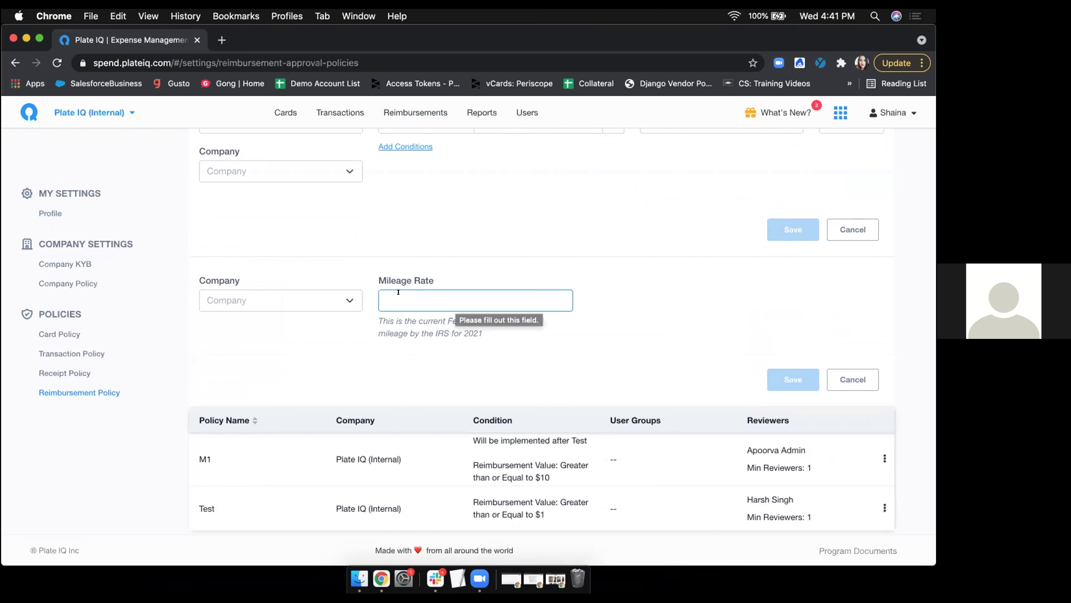
click(533, 333)
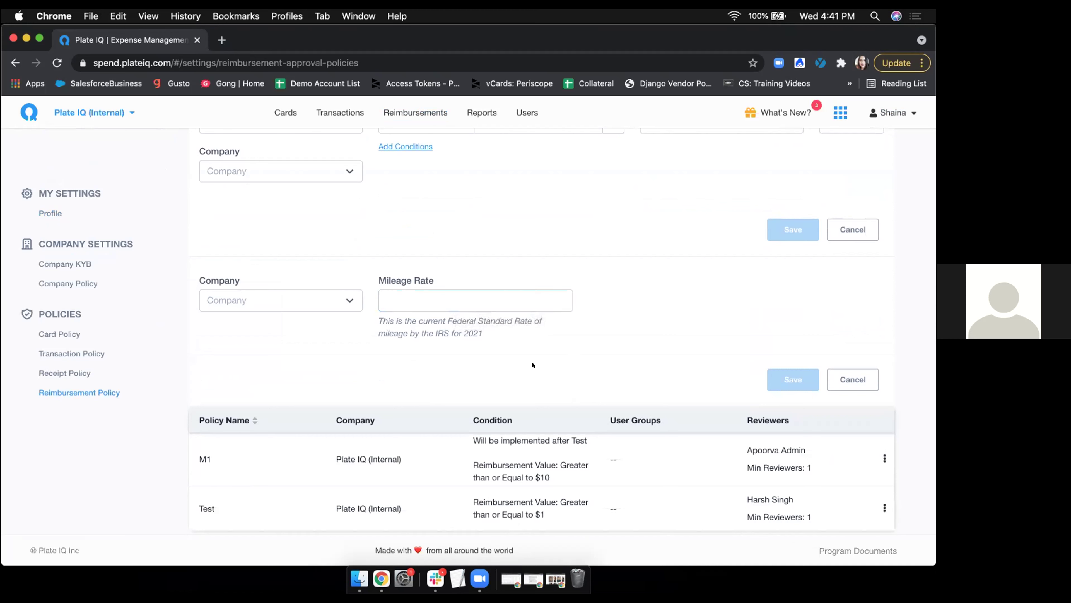
- Check the company mileage rate field, the existing reimbursement policies and the policy condition settings
click(449, 293)
click(356, 343)
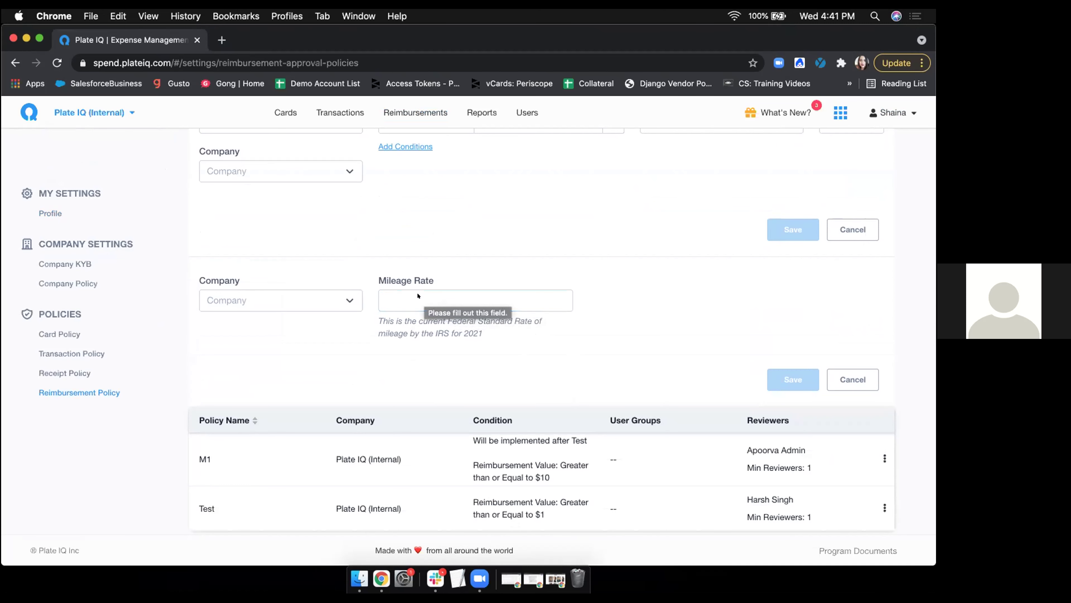
scroll(355, 343, down, 1)
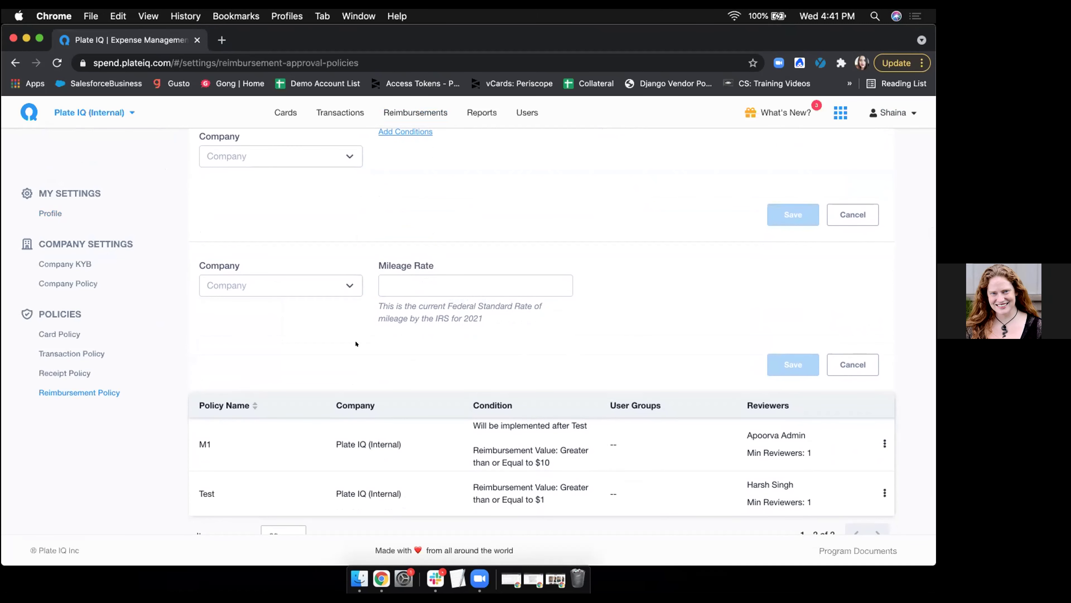
scroll(356, 343, up, 5)
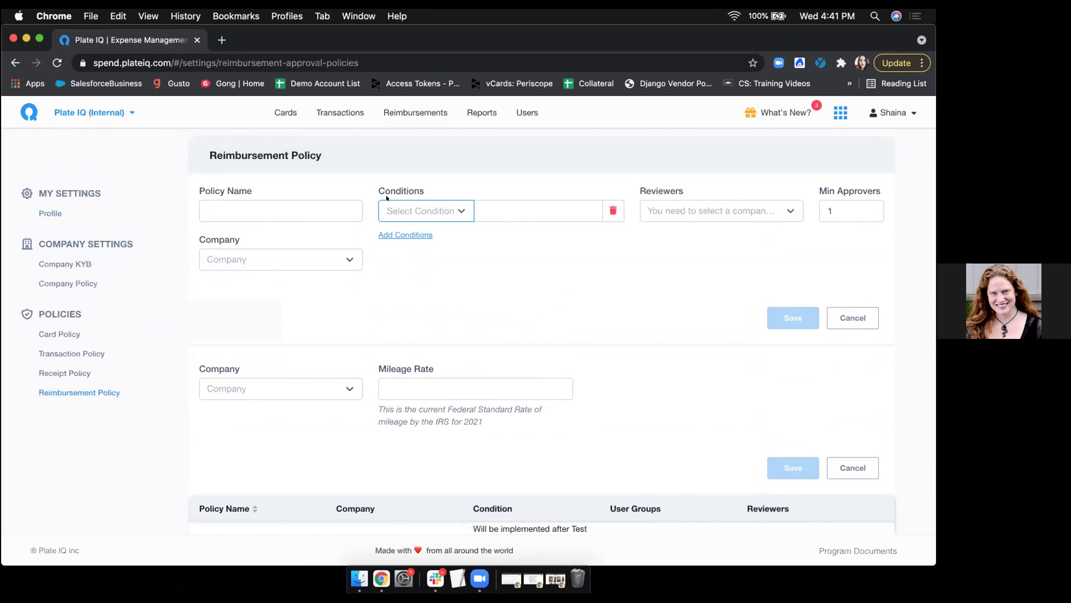
- Open a new single-expense reimbursement request and examine its detail fields and receipt upload area, leaving the form blank
click(416, 112)
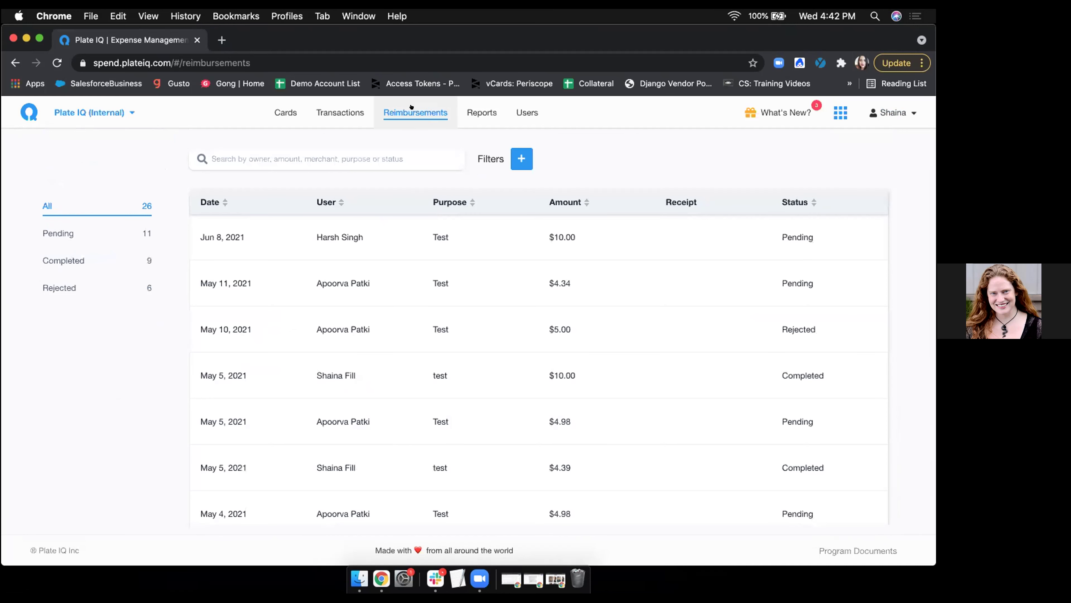
click(784, 160)
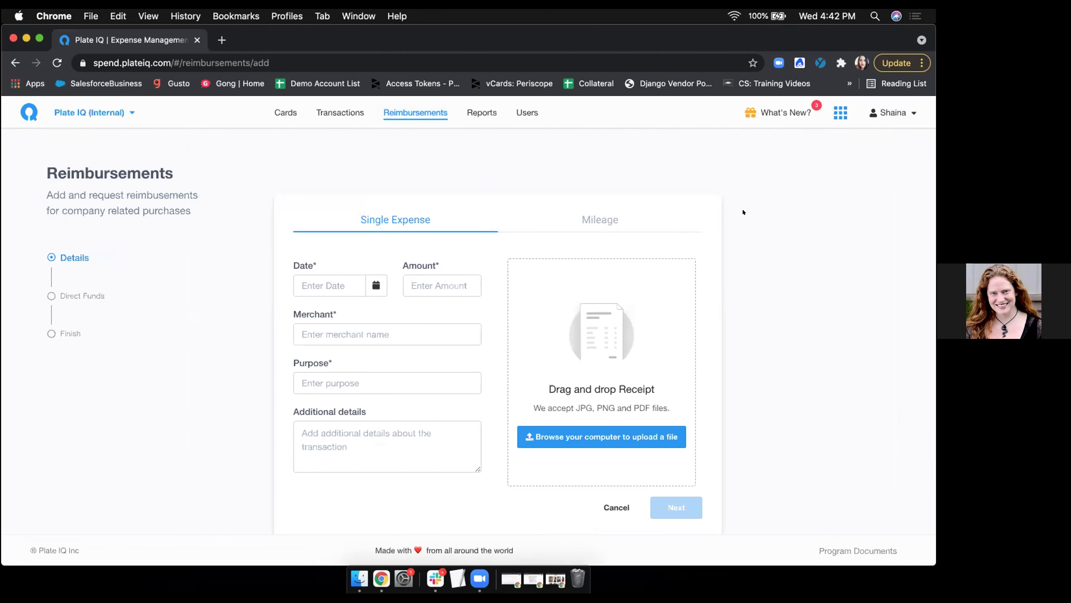
scroll(743, 212, down, 1)
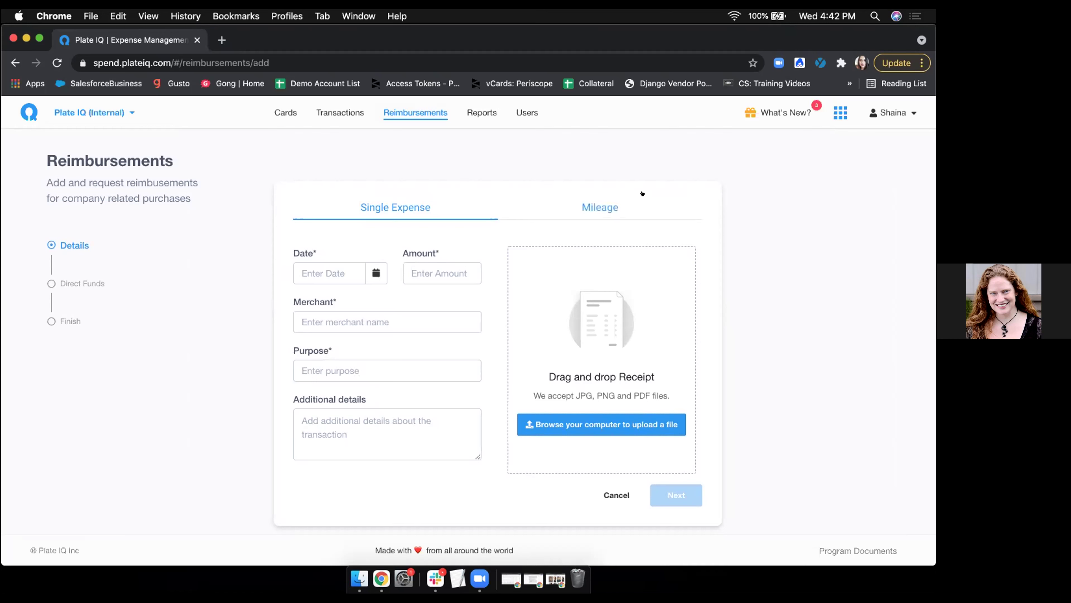
click(434, 451)
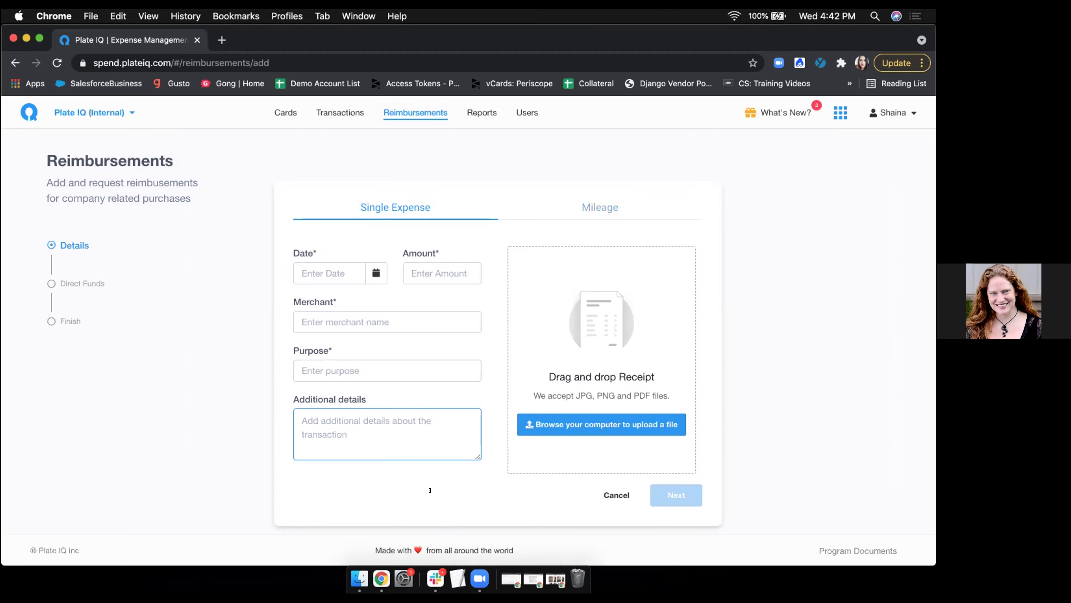
click(428, 520)
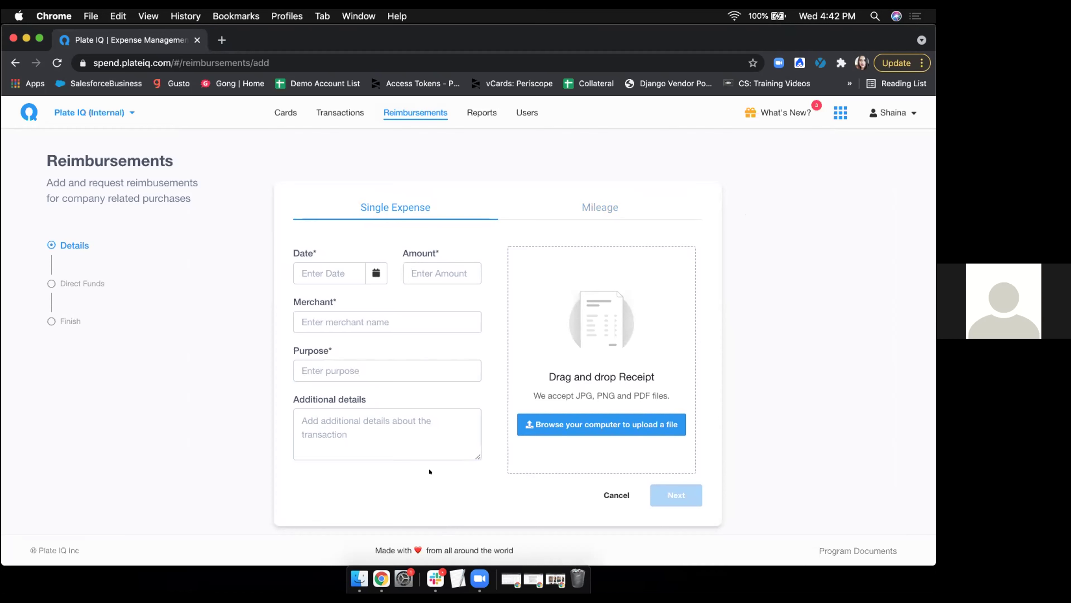